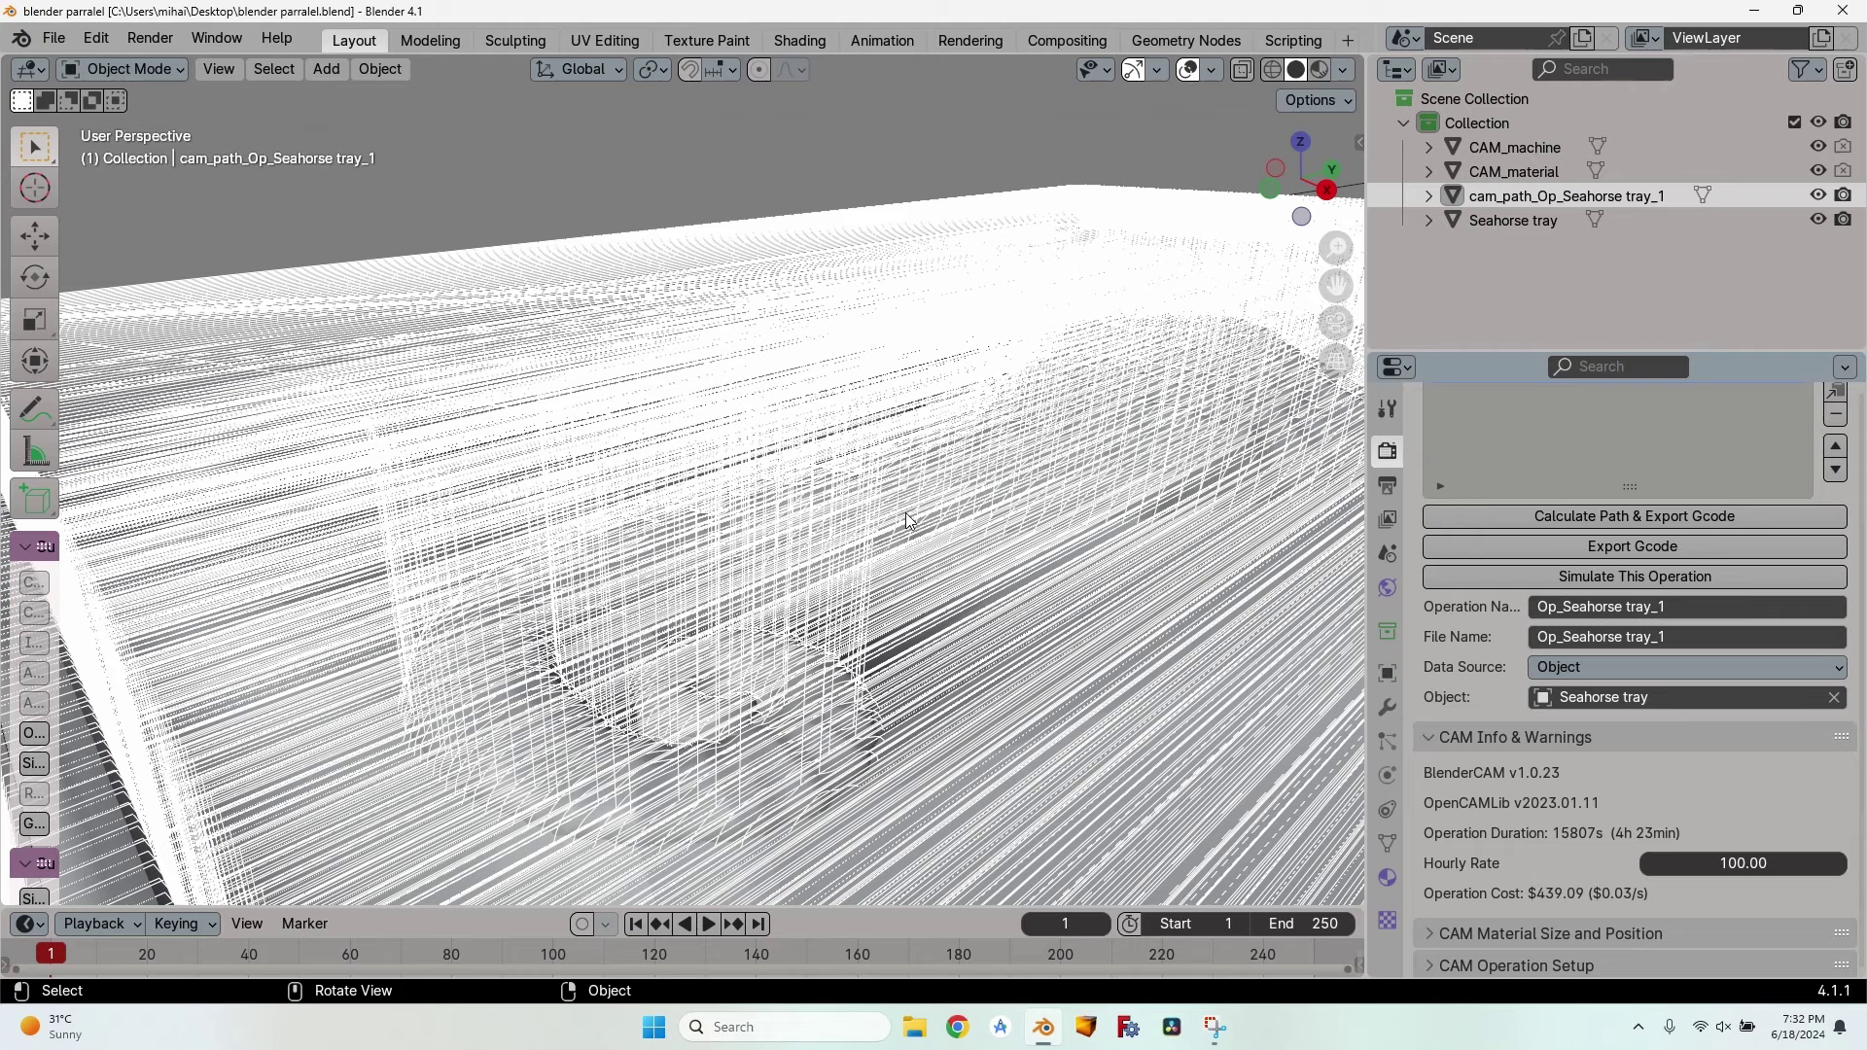
Hide the cam_path toolpath, select the Seahorse tray and orbit to a top-down view.
key("h")
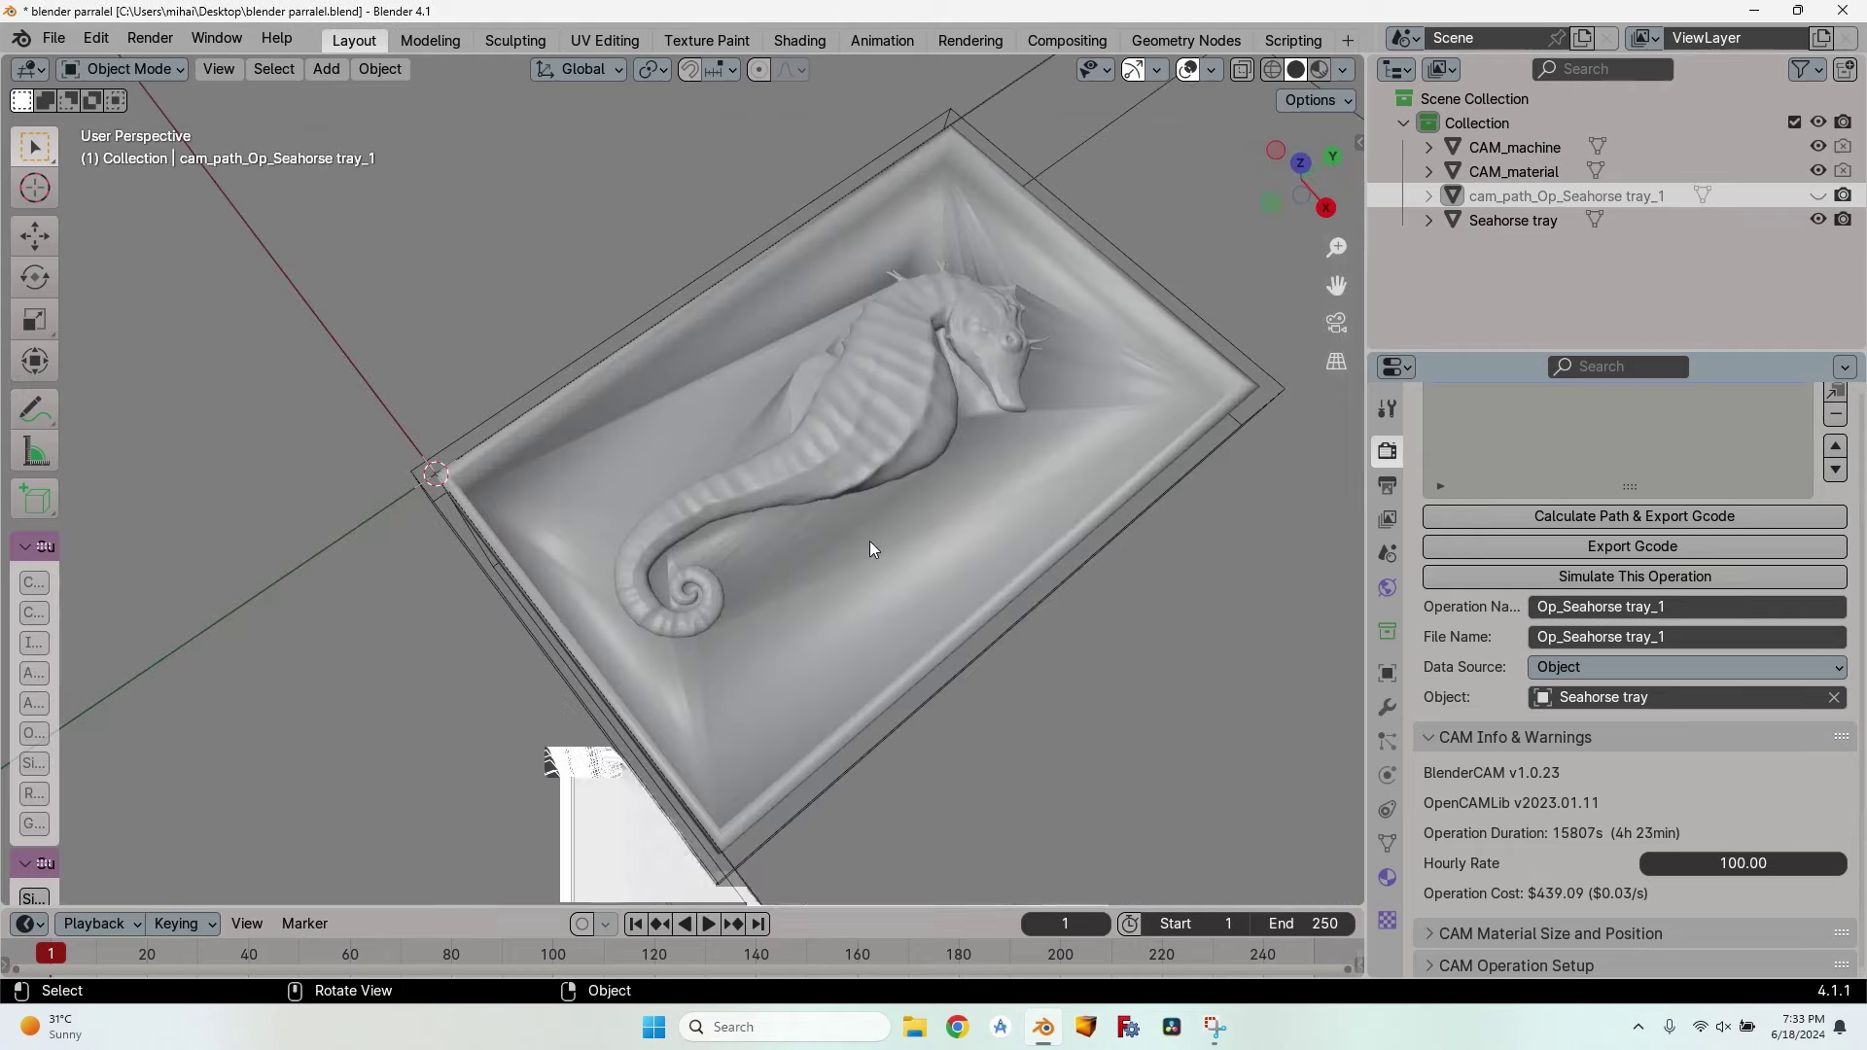
middle_click_drag(863, 538, 735, 587)
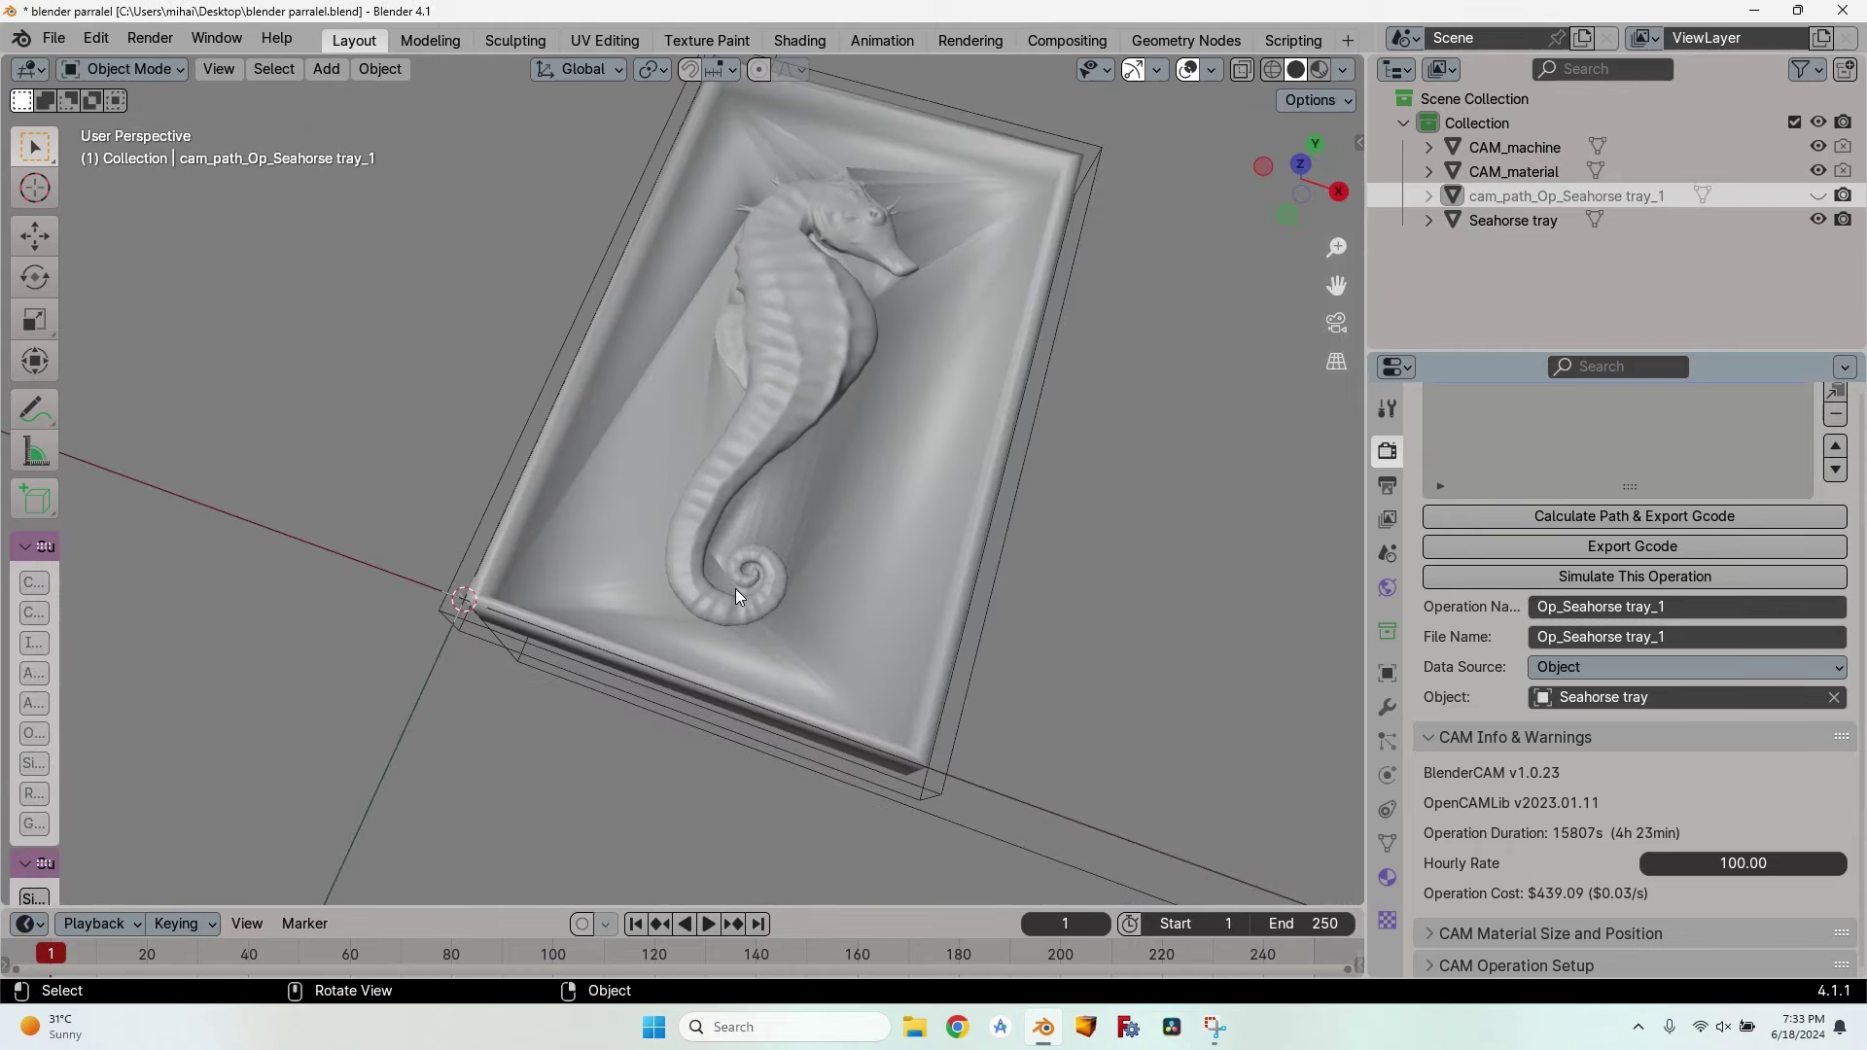
left_click(778, 470)
middle_click_drag(735, 692, 740, 313)
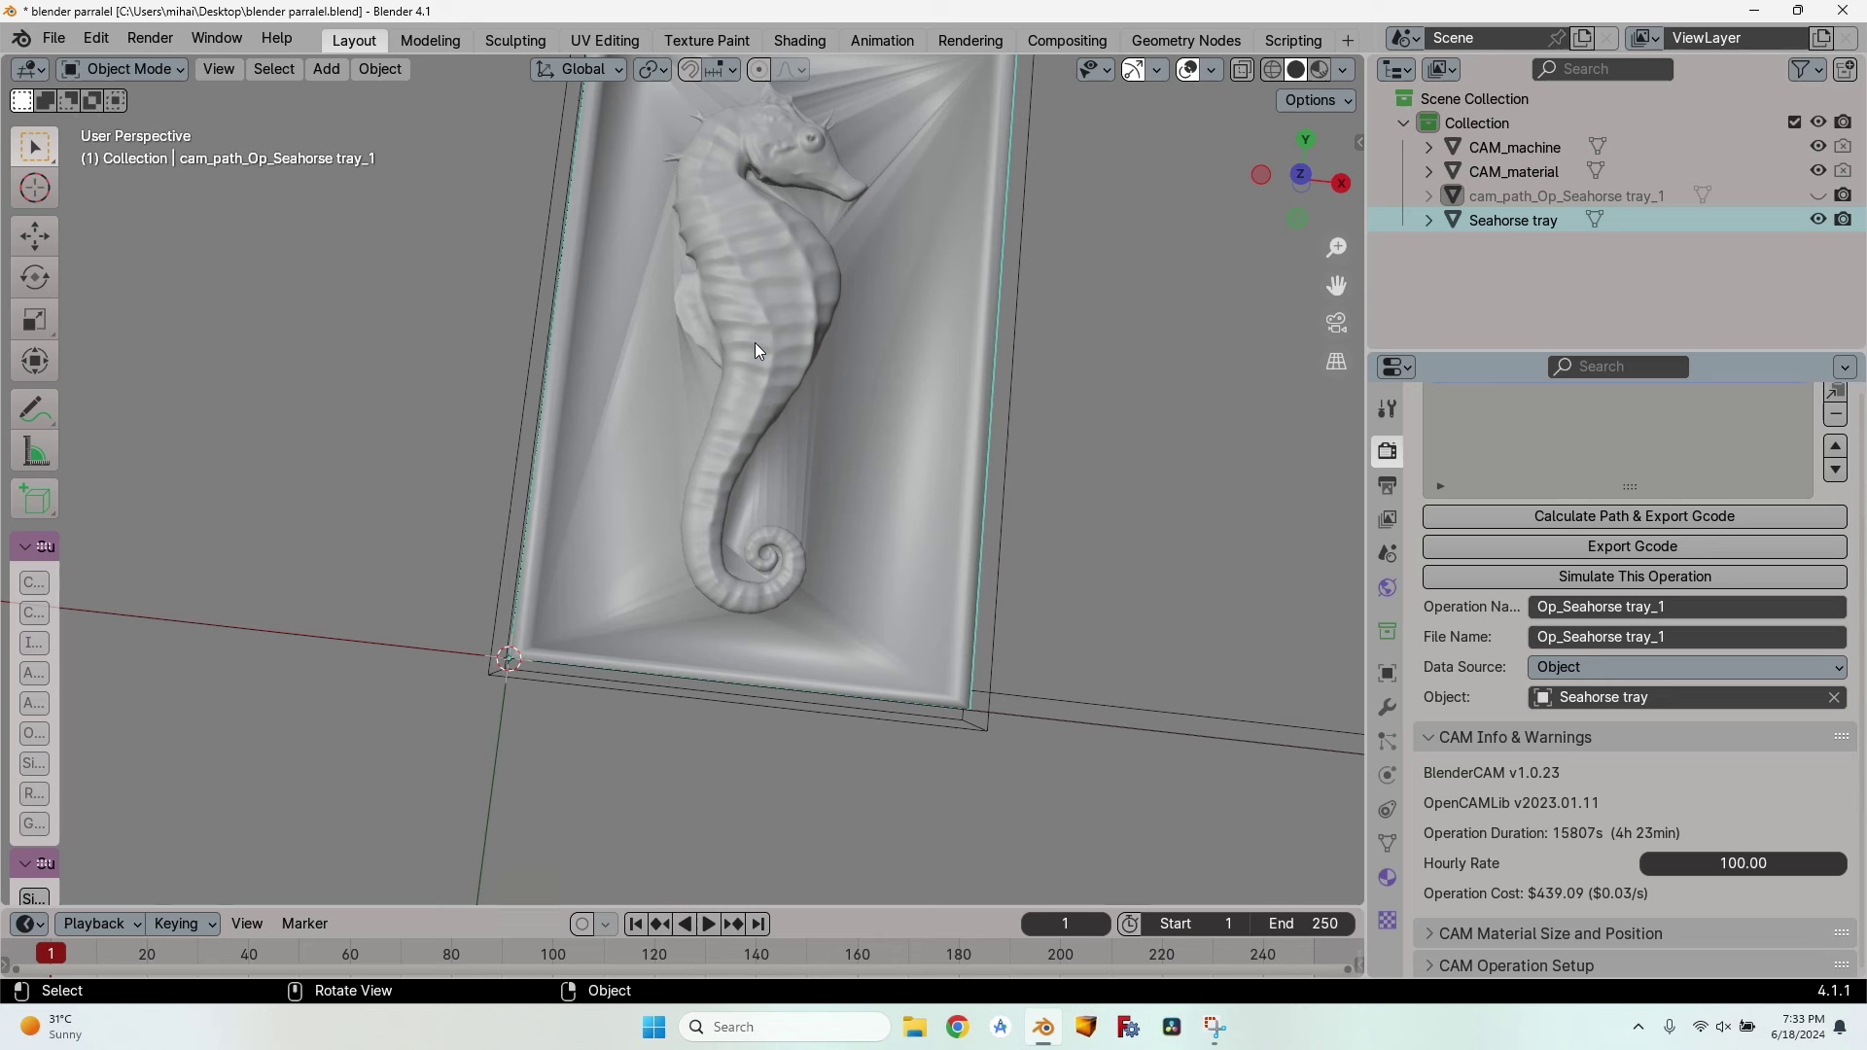
Tilt the viewport to a perspective view of the Seahorse tray.
middle_click_drag(755, 342, 709, 362)
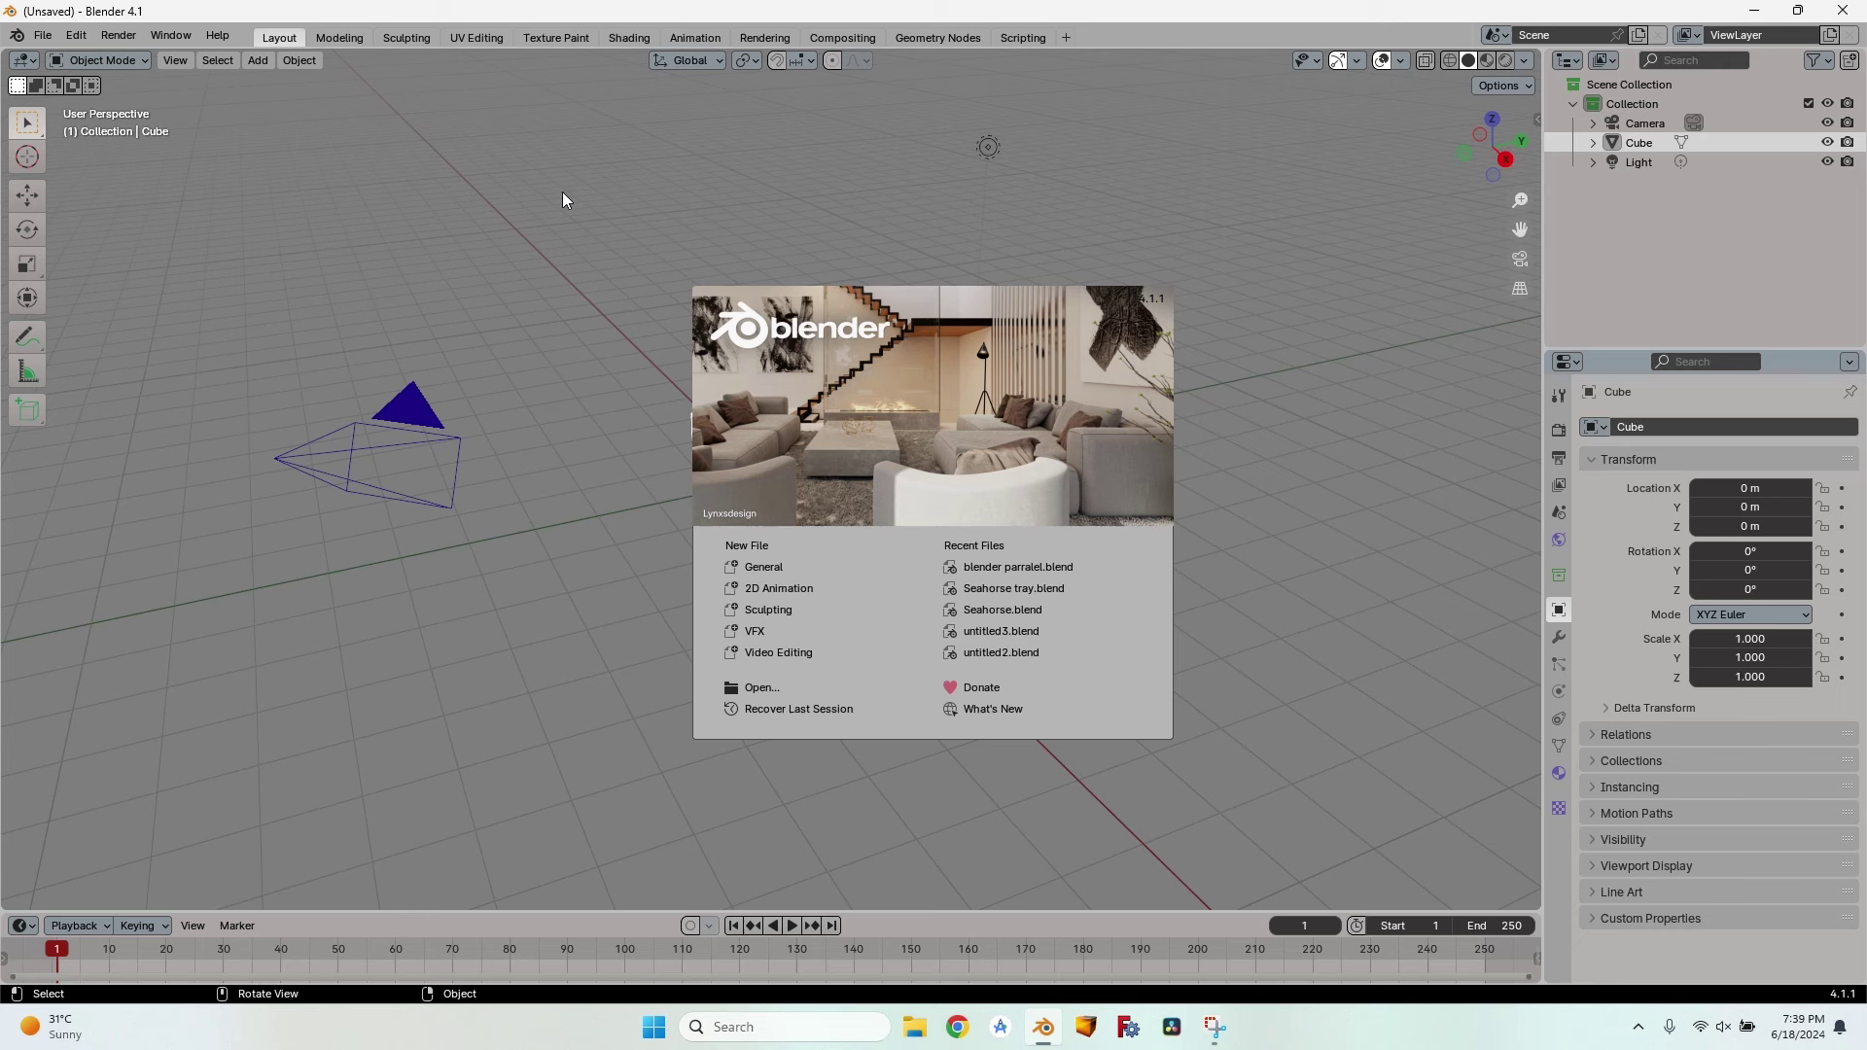
Close the splash screen and inspect the default camera, cube and light.
left_click(842, 559)
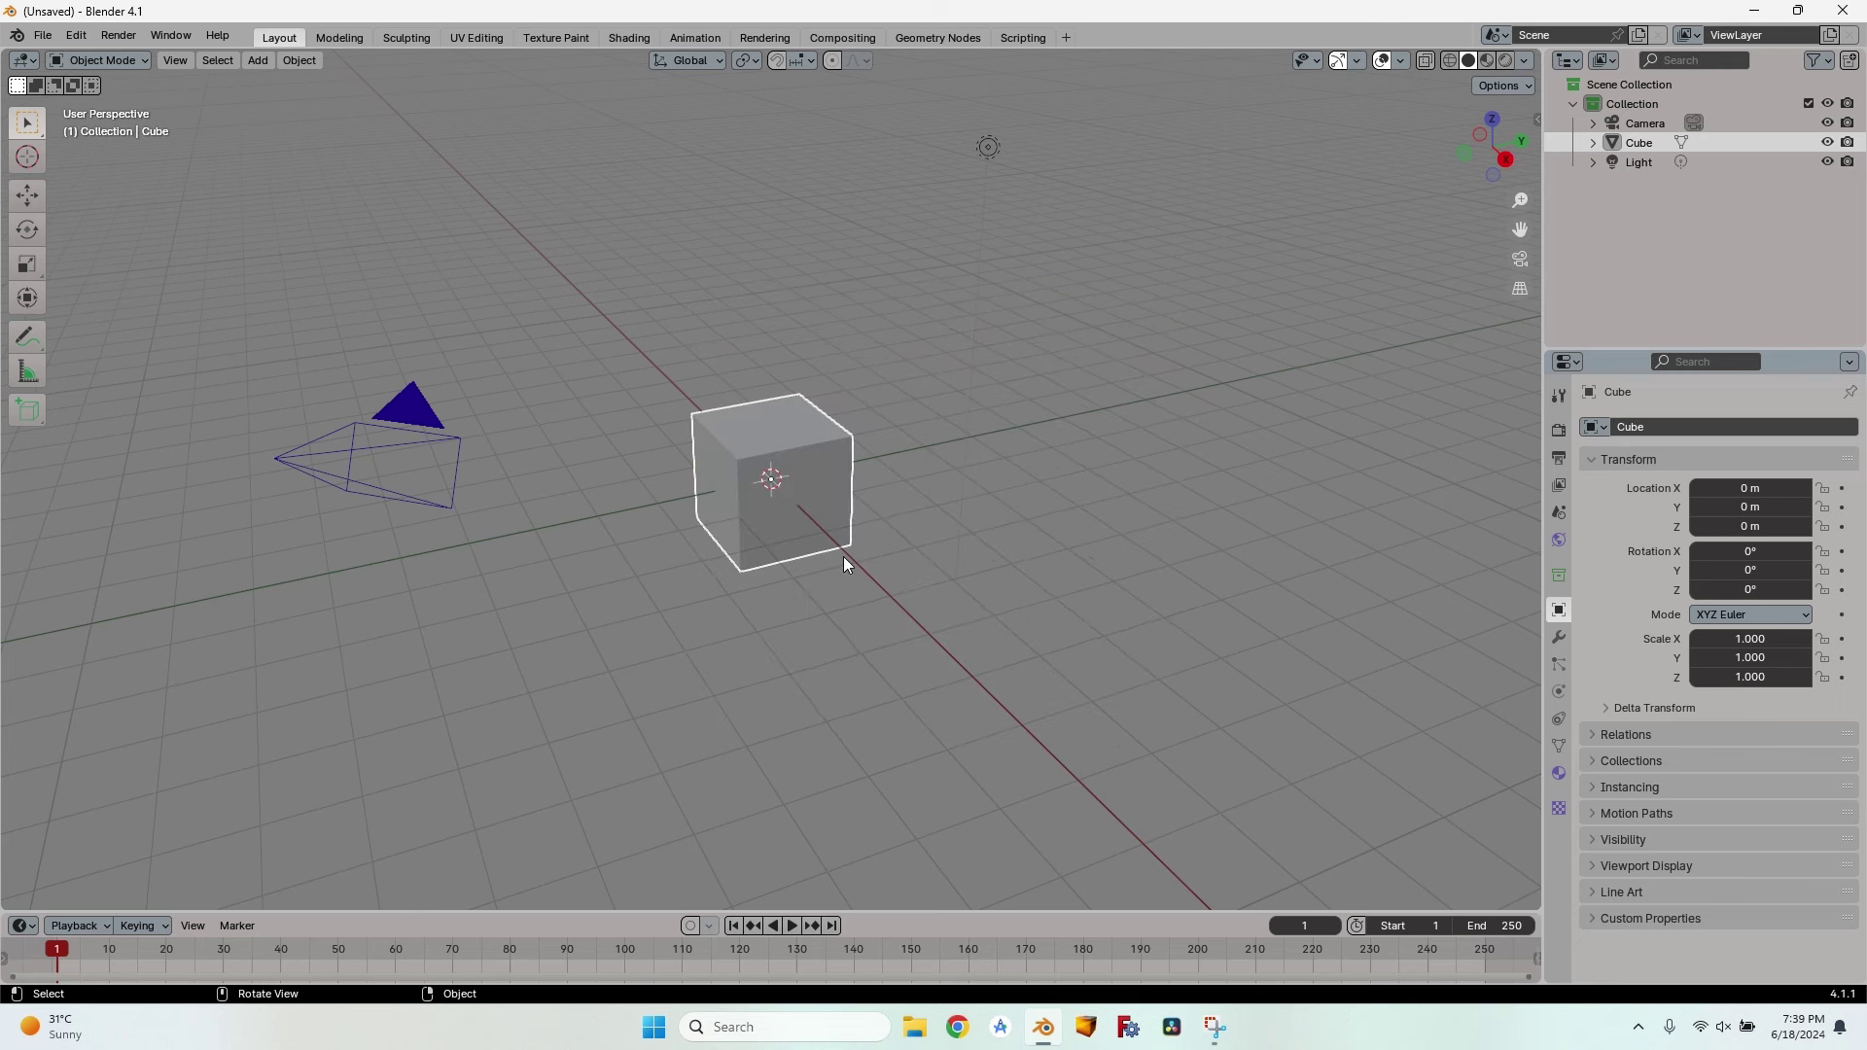
left_click(1652, 122)
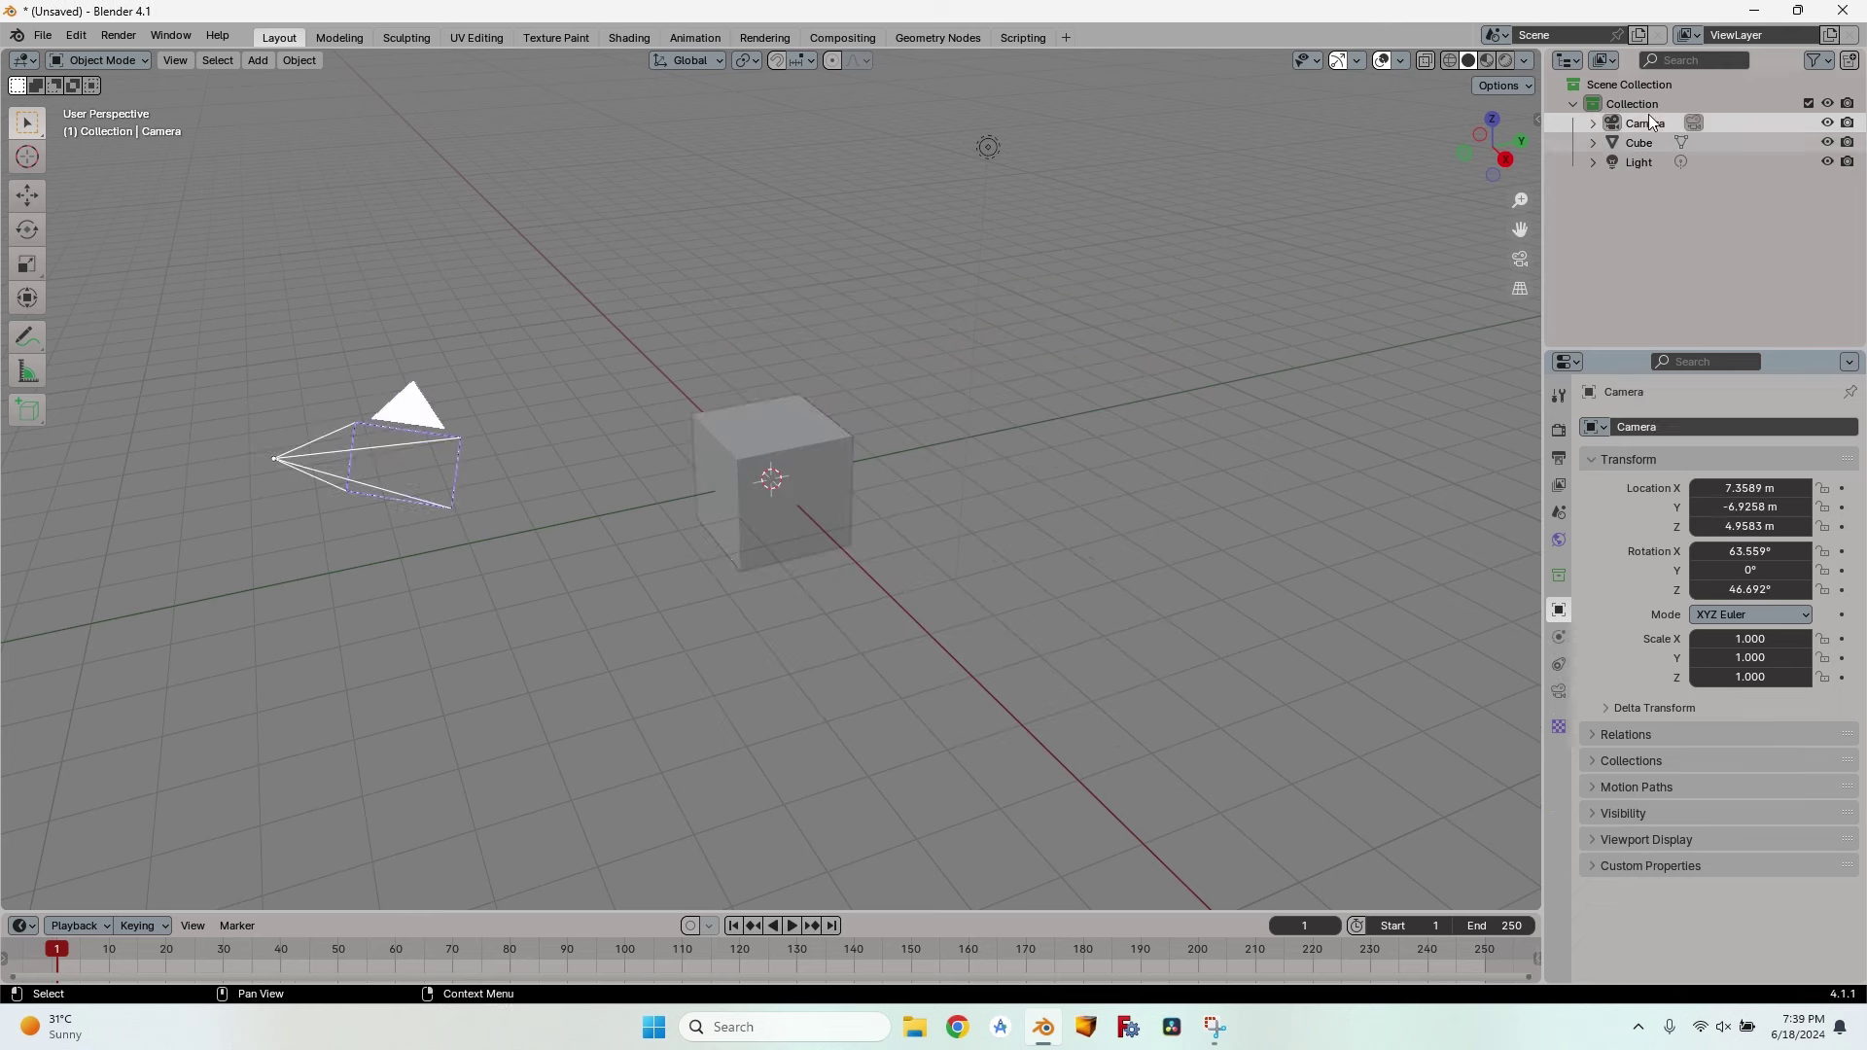
left_click(1659, 146)
left_click(1659, 161)
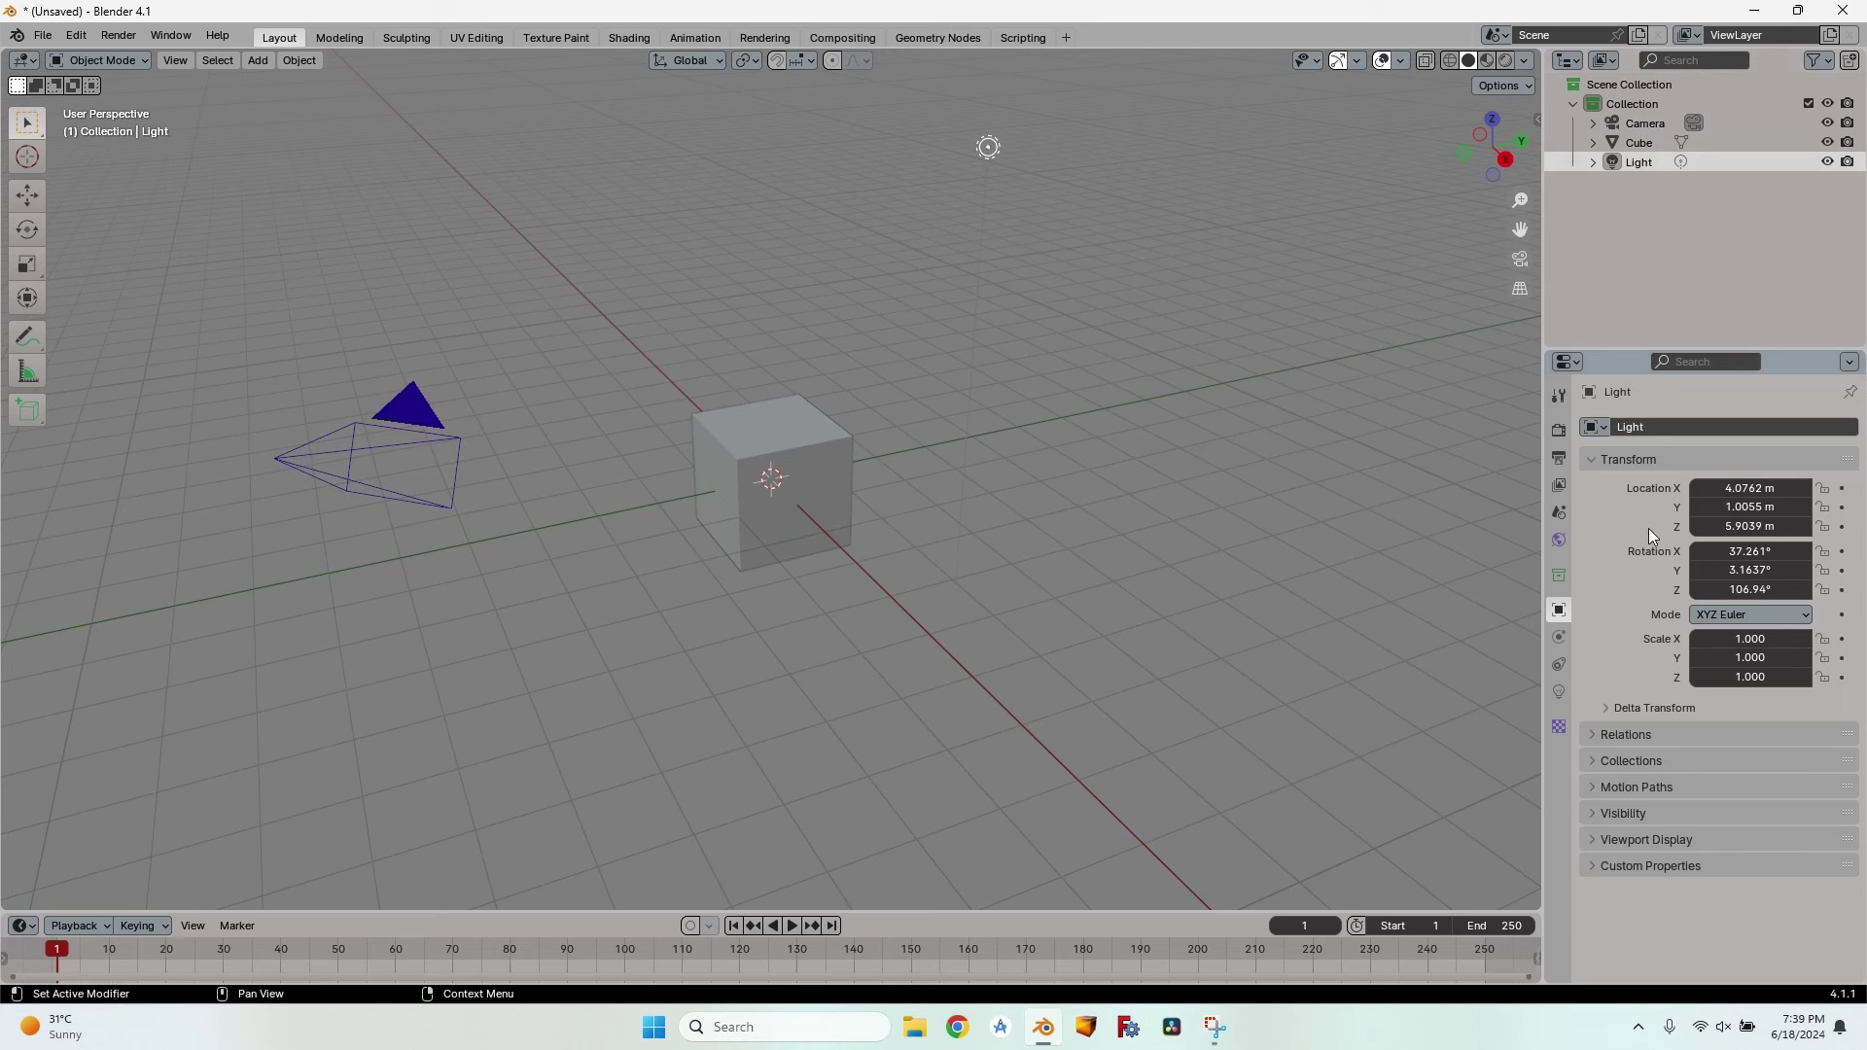
Set the interface Resolution Scale to 1.4 in Preferences, then widen the Properties area.
left_click(76, 35)
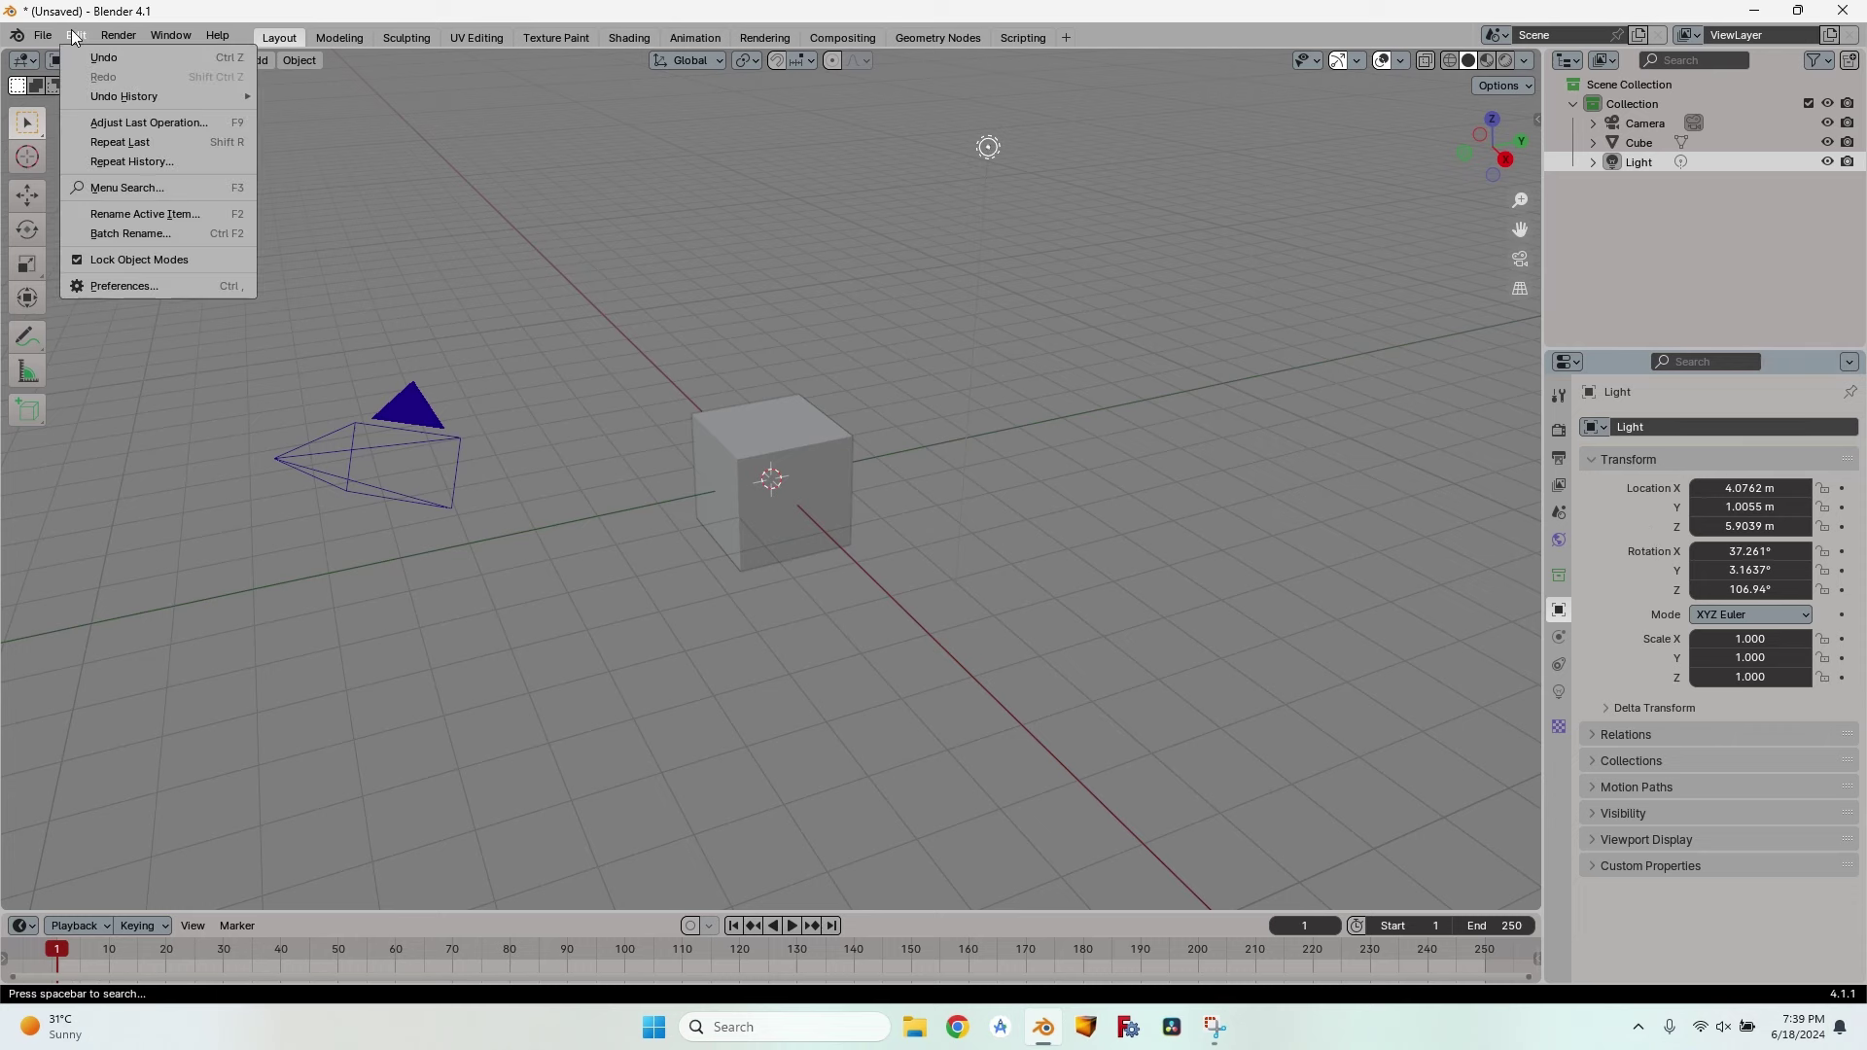
left_click(184, 291)
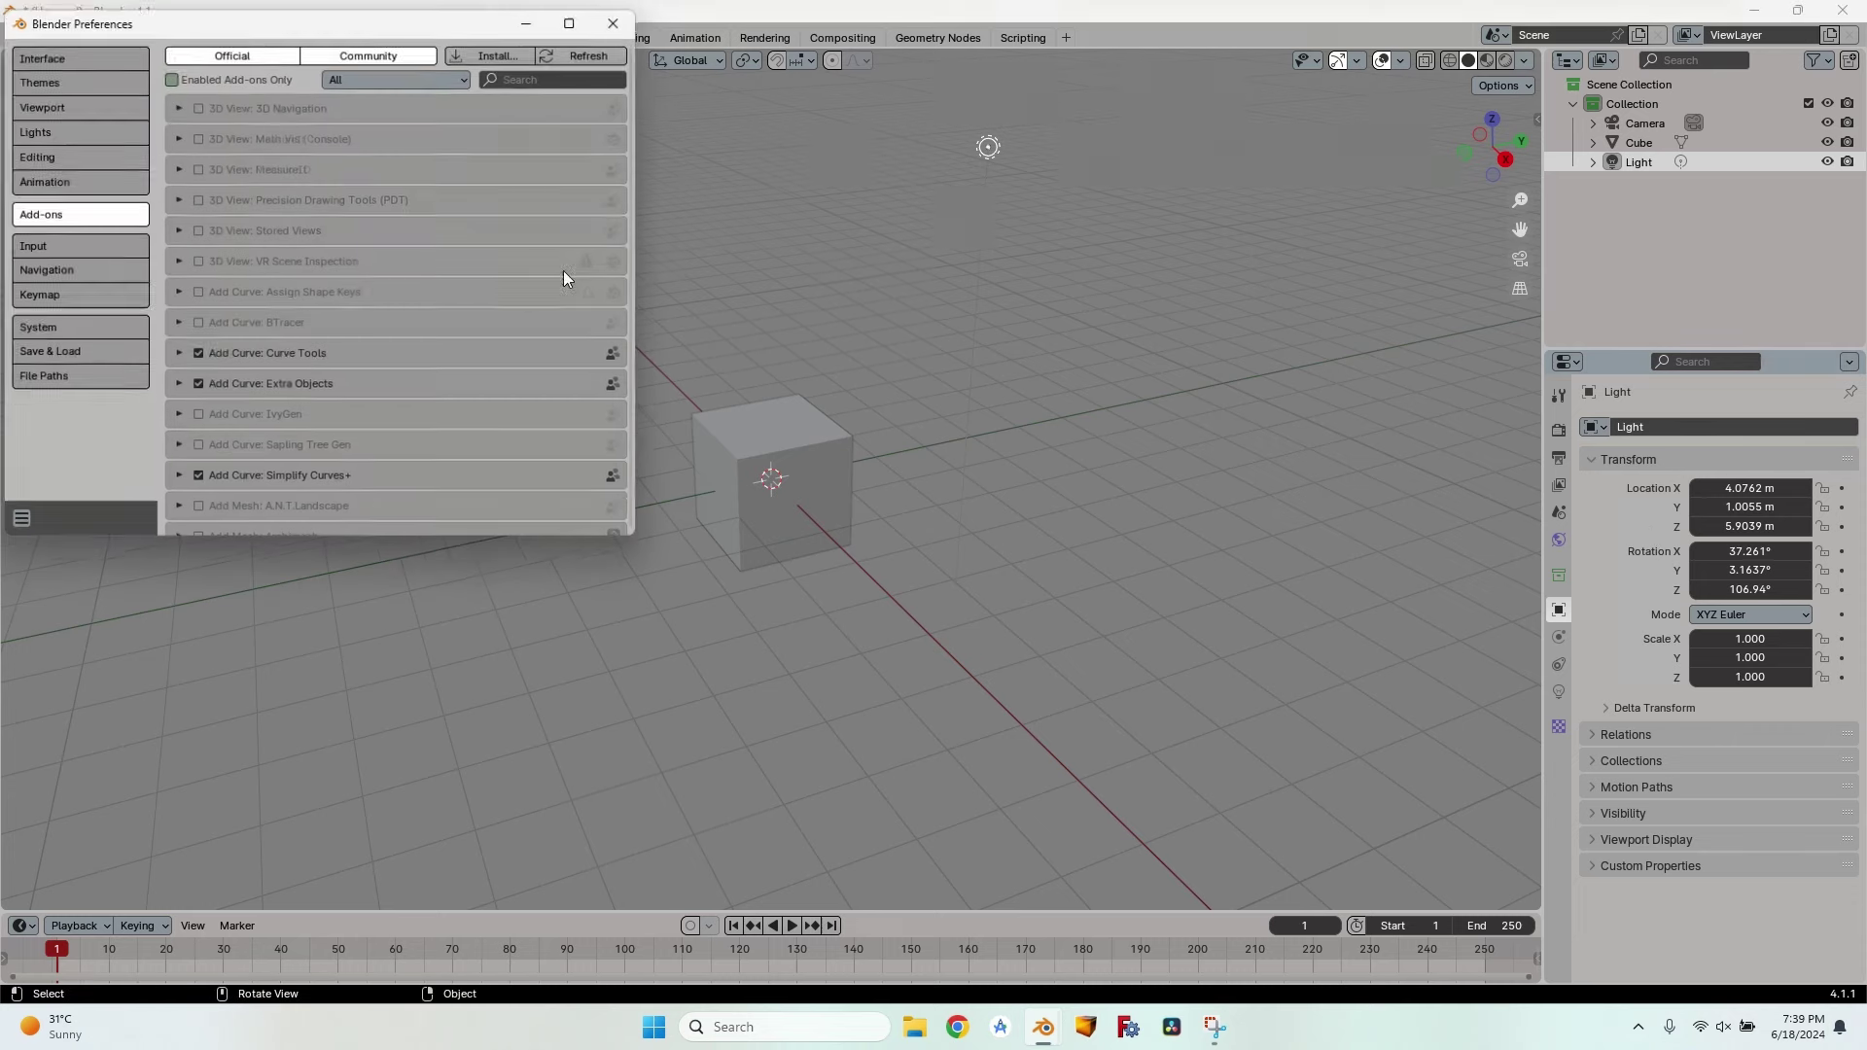
left_click(42, 58)
left_click_drag(162, 11, 520, 161)
left_click(793, 228)
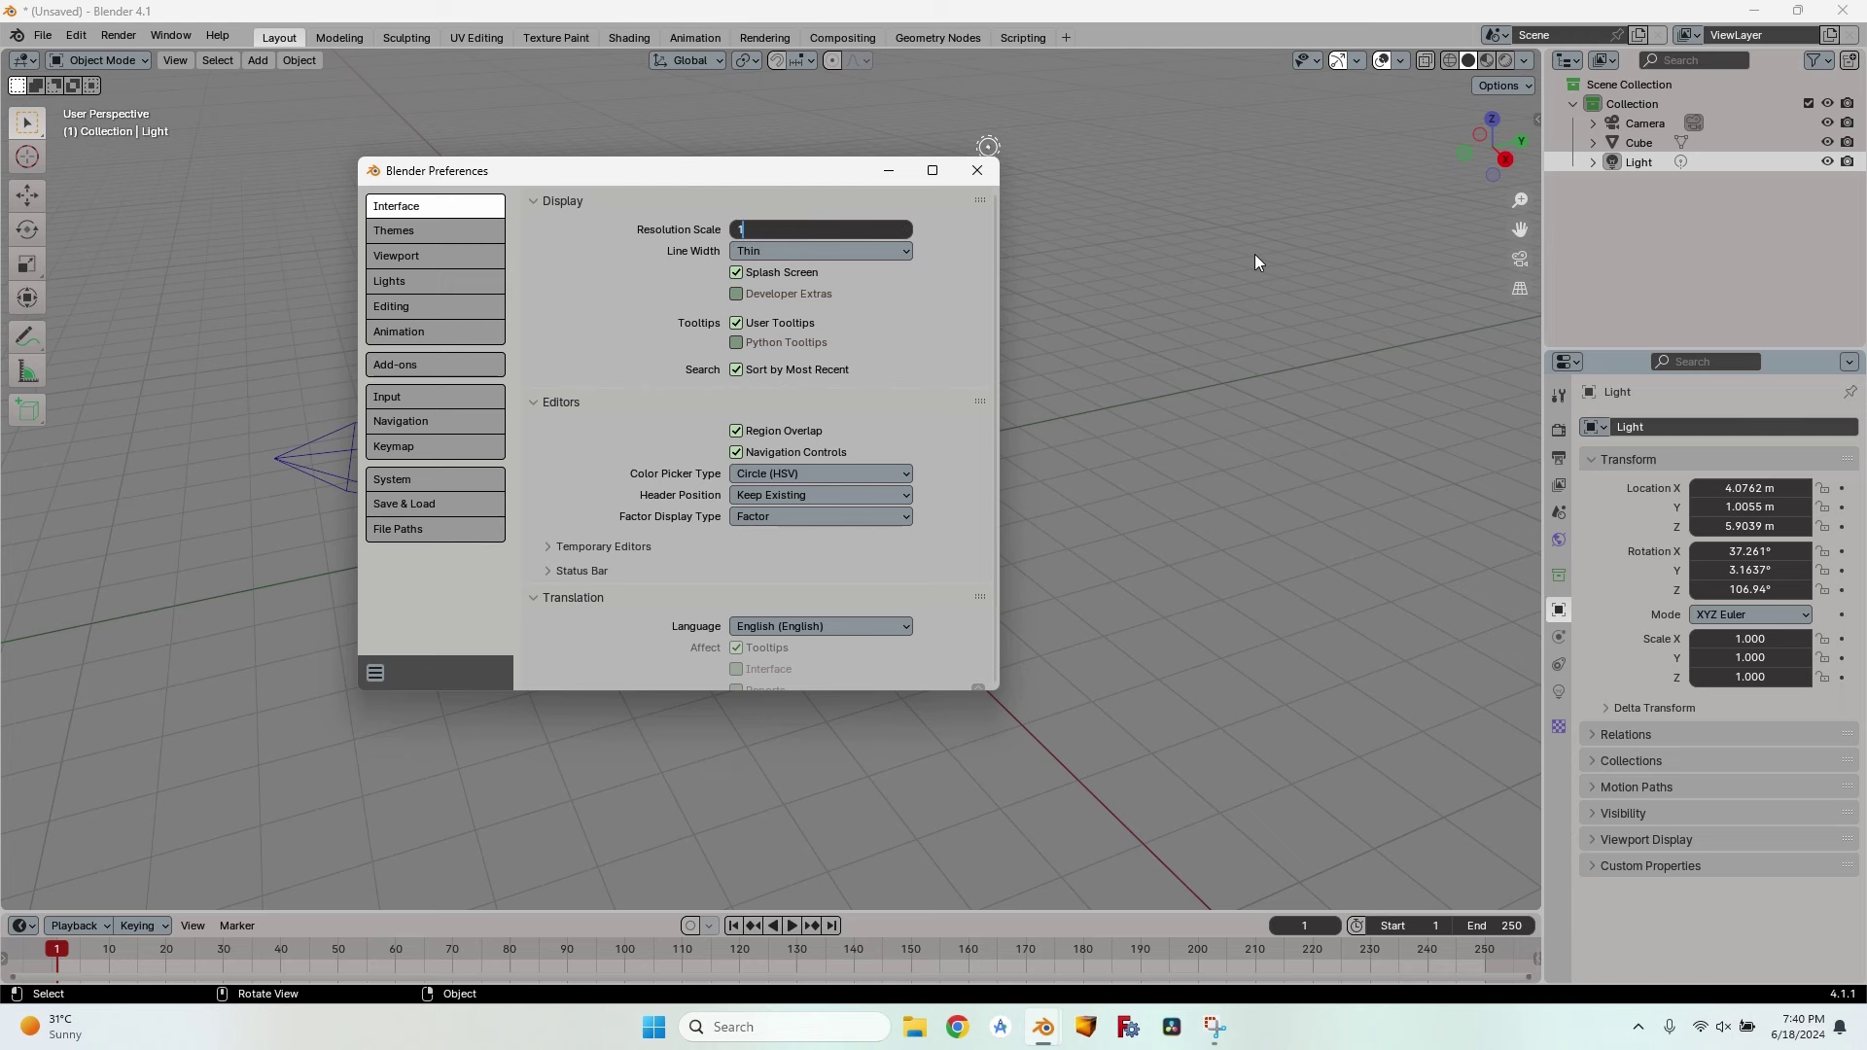
type("1.4")
key("Return")
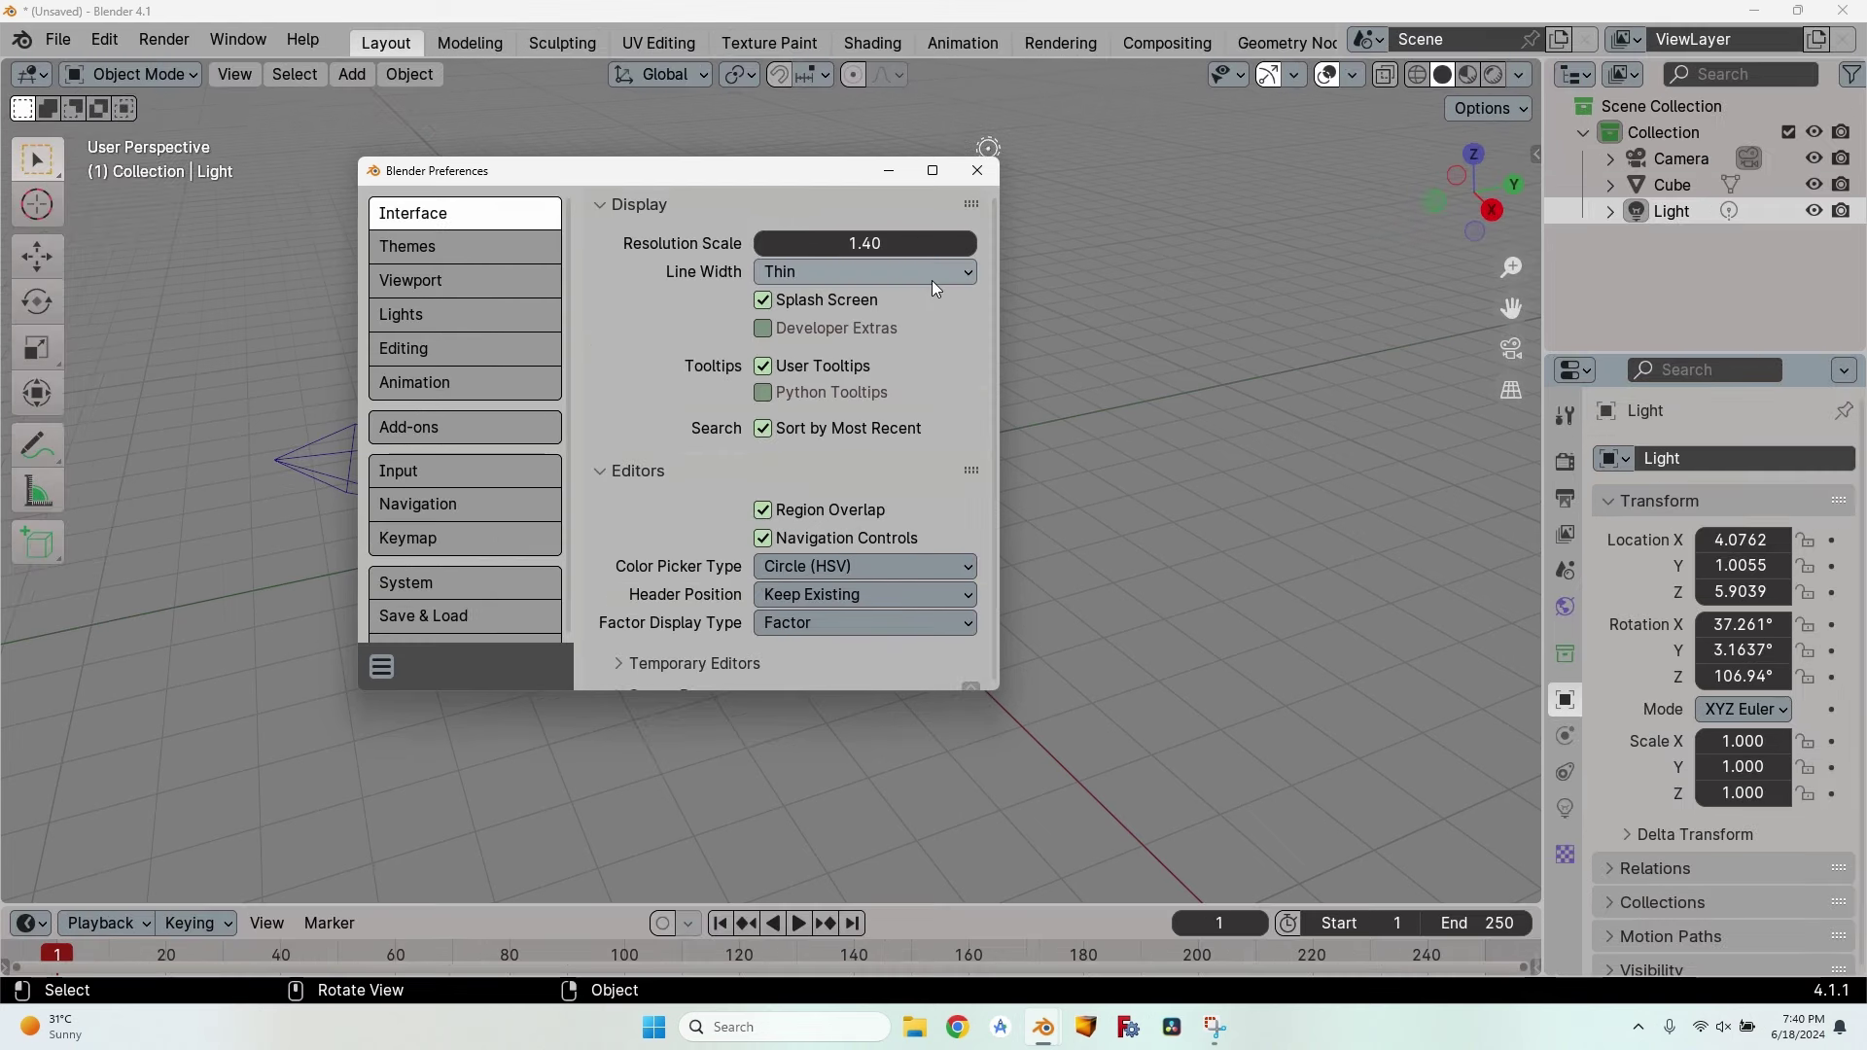
left_click(977, 170)
left_click_drag(1544, 476, 1487, 476)
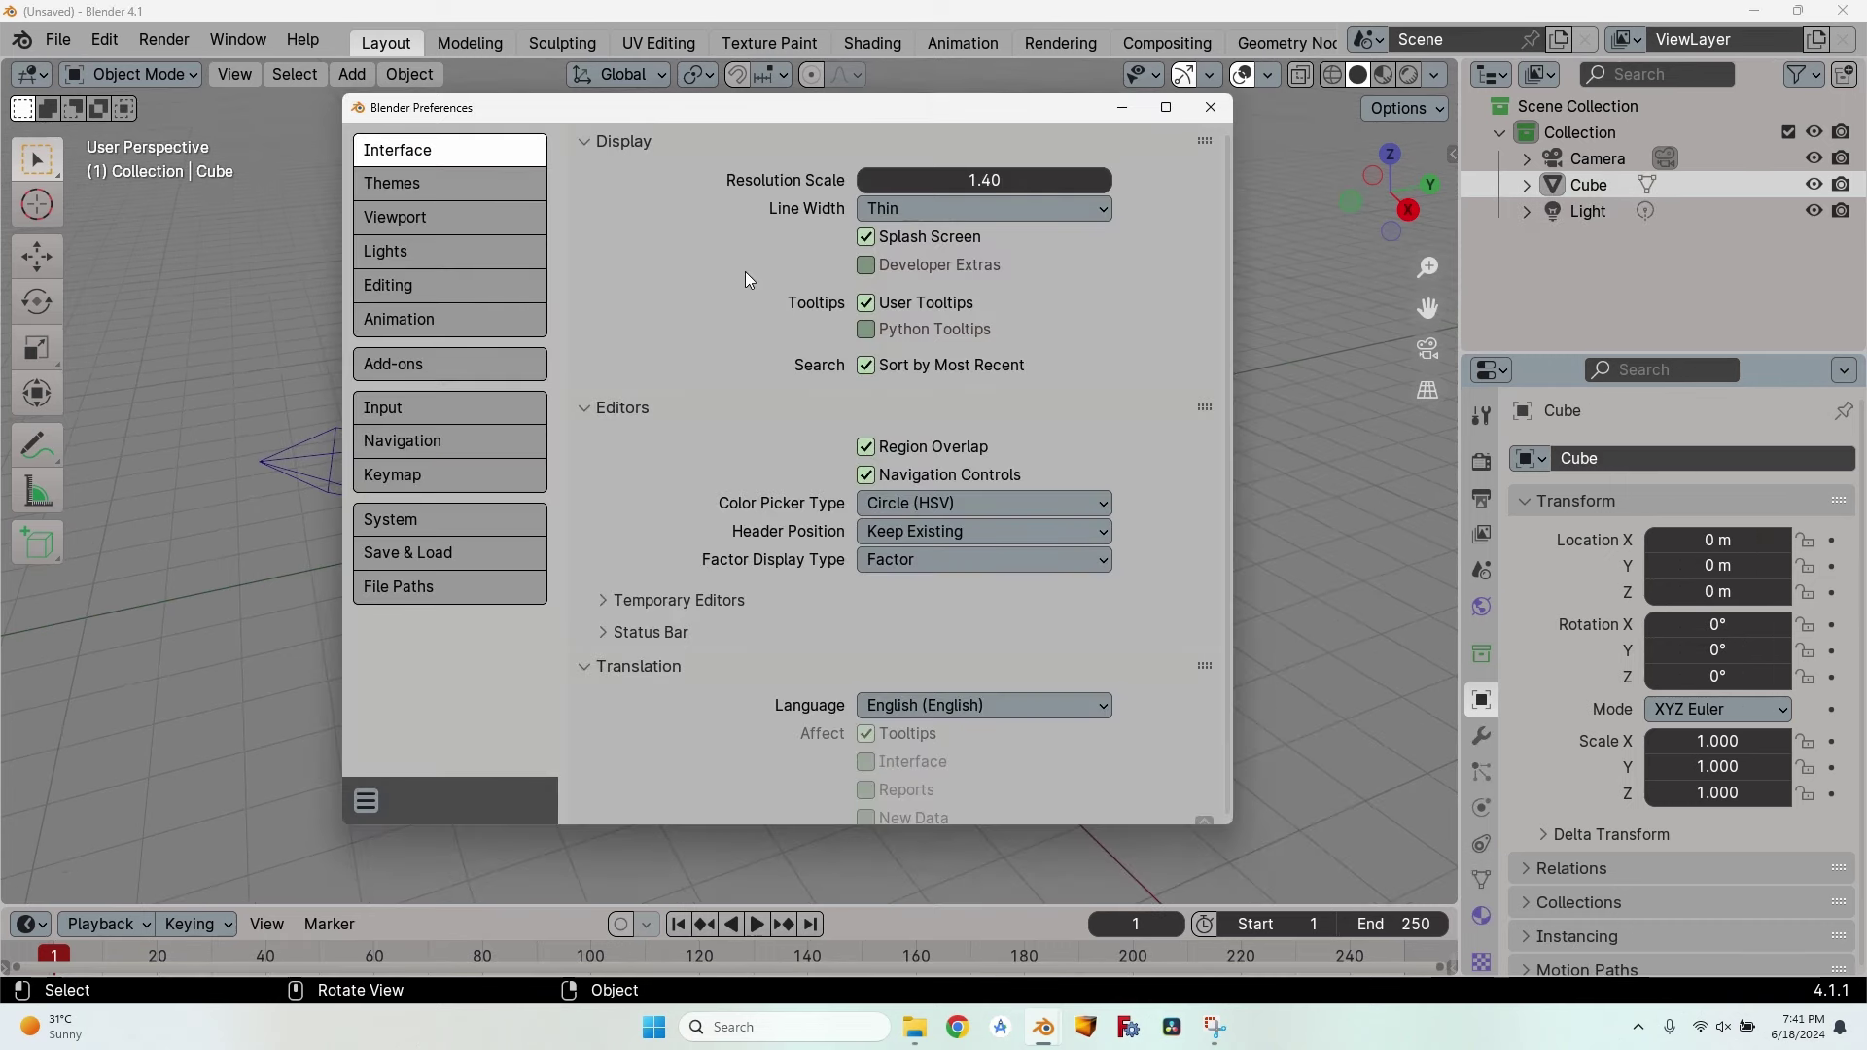
Search the Add-ons list in Preferences for 'blen'.
left_click(457, 366)
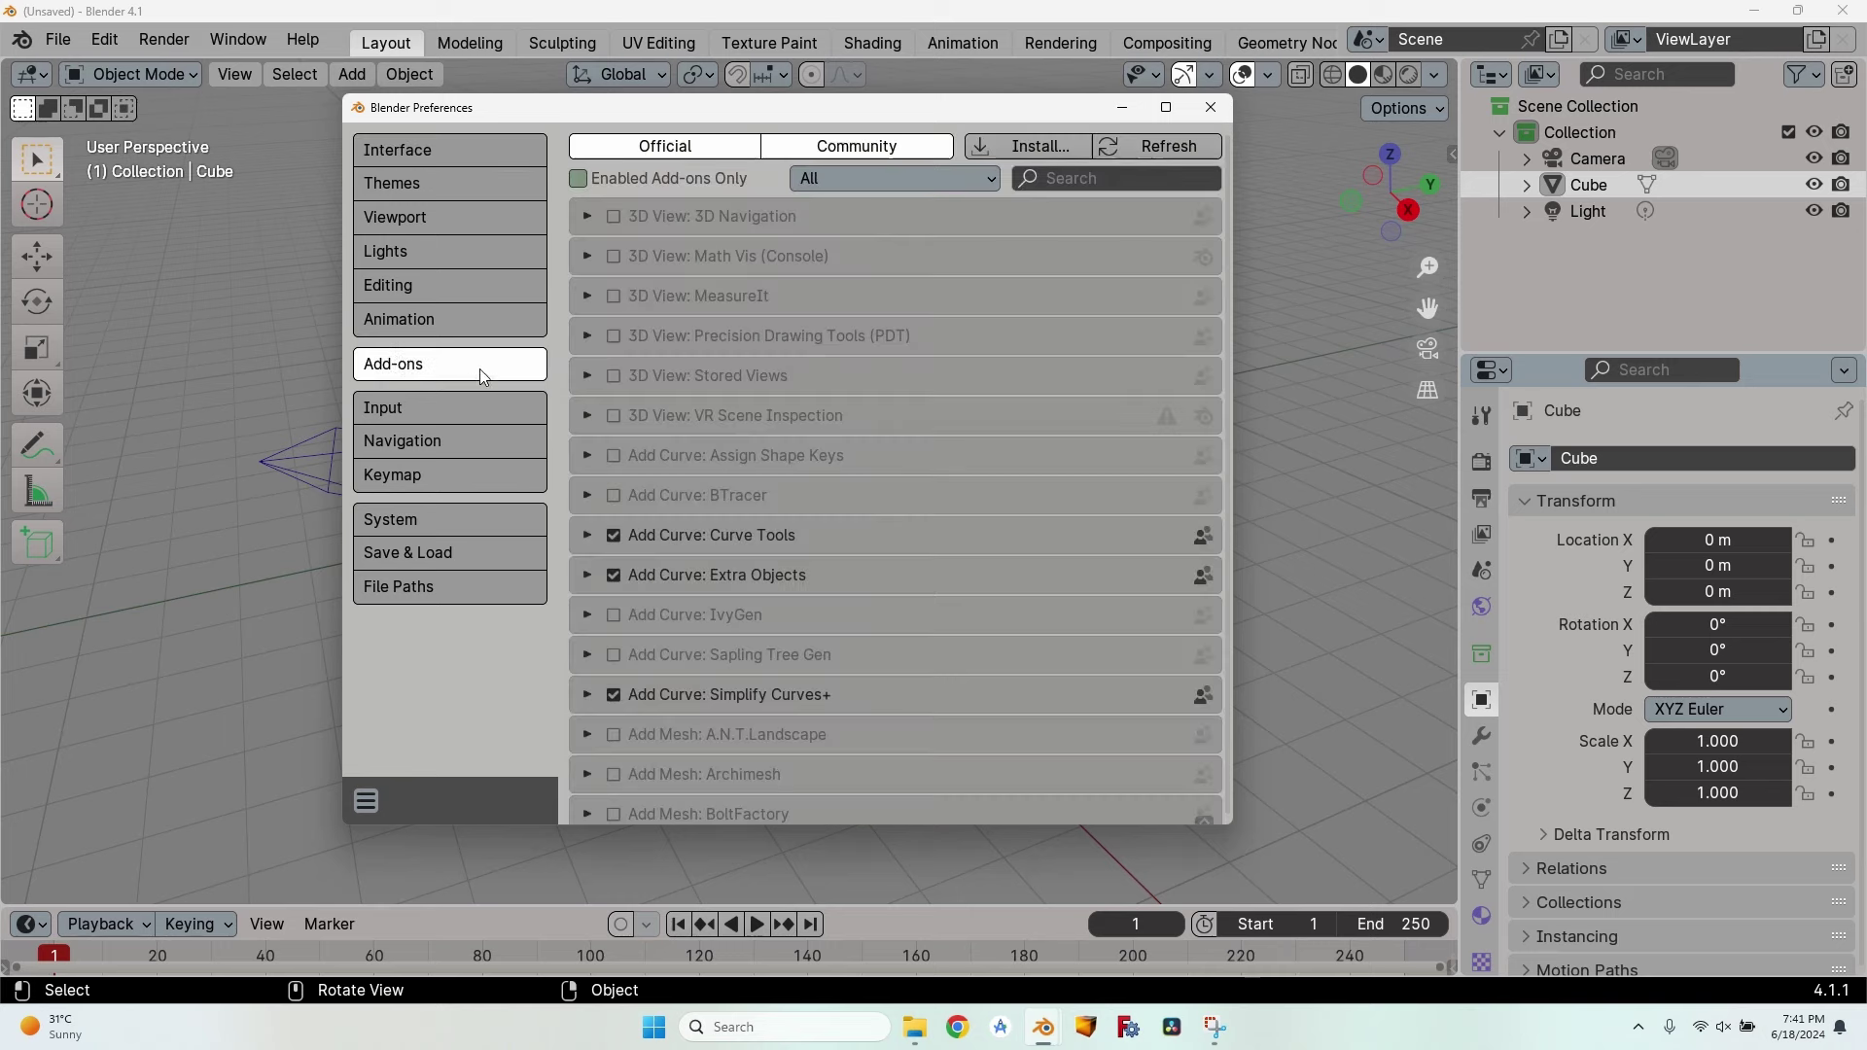
left_click(1081, 178)
type("blendercam.com")
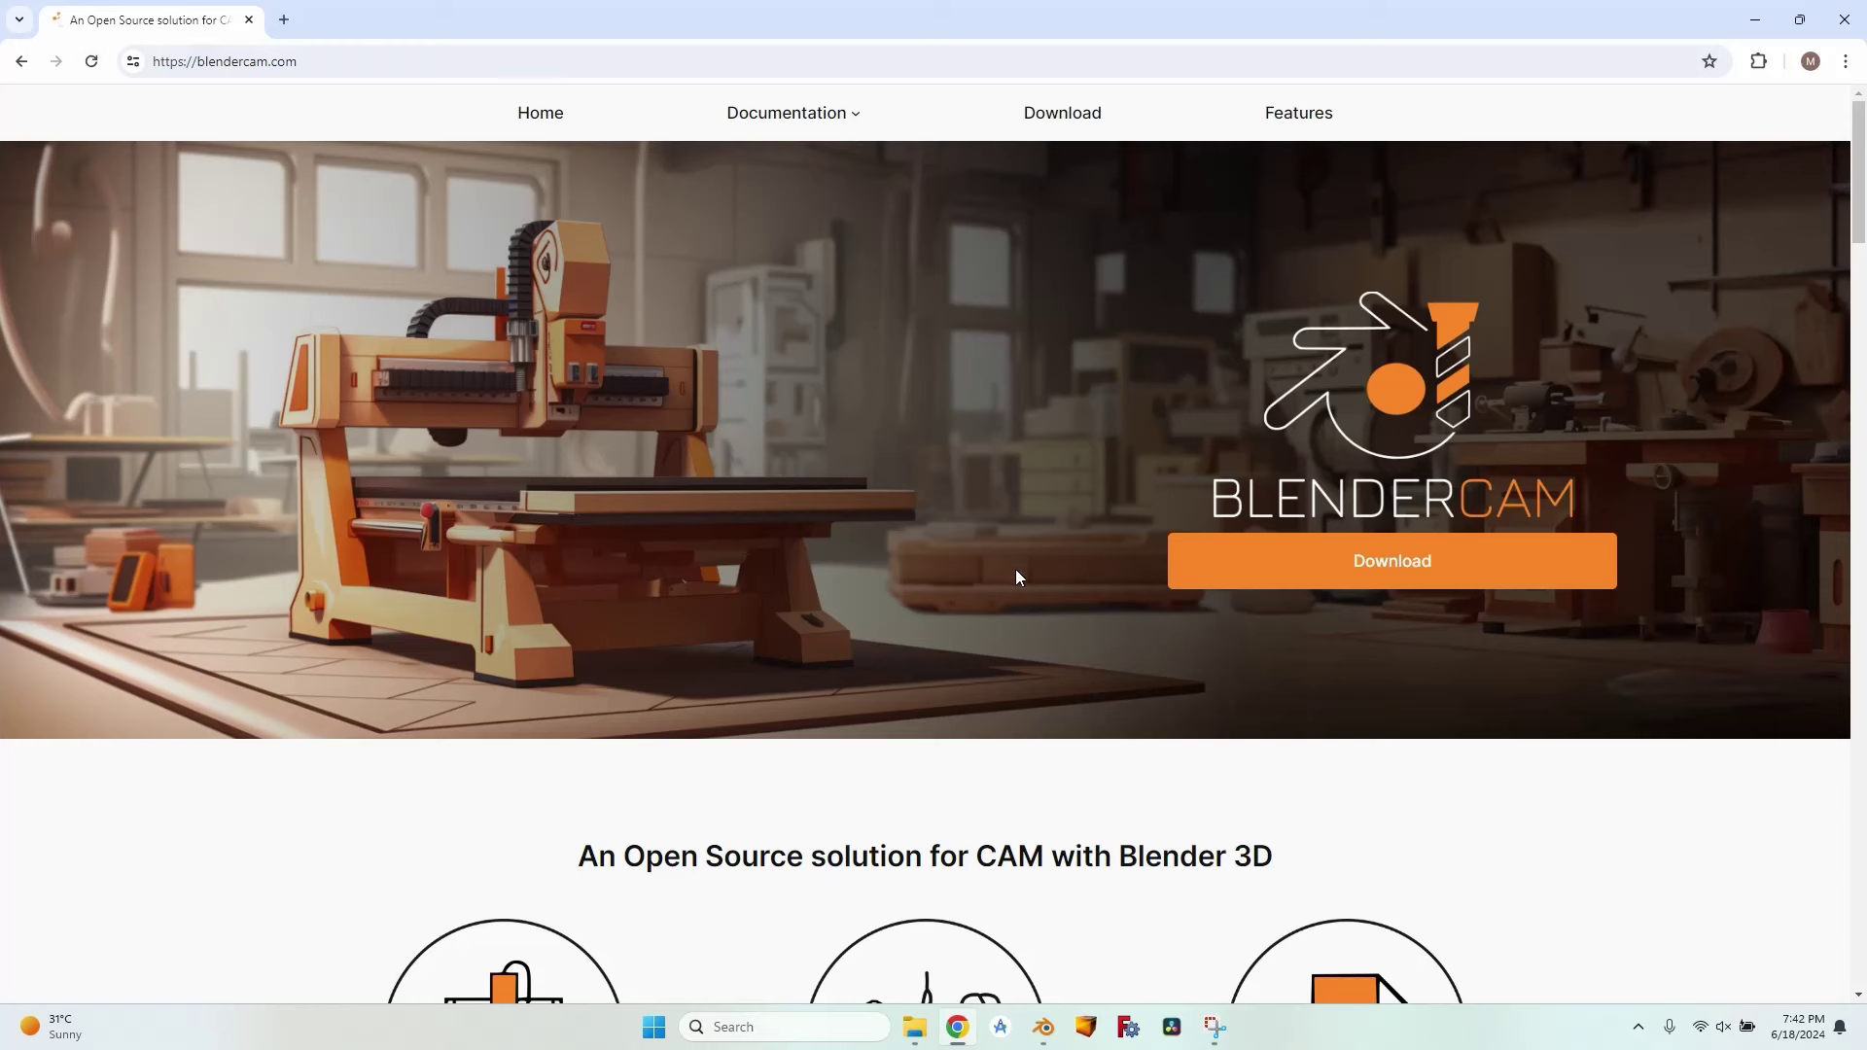
Install the BlenderCAM add-on from Downloads/blendercam.zip and enable it.
left_click(1052, 1043)
left_click(97, 37)
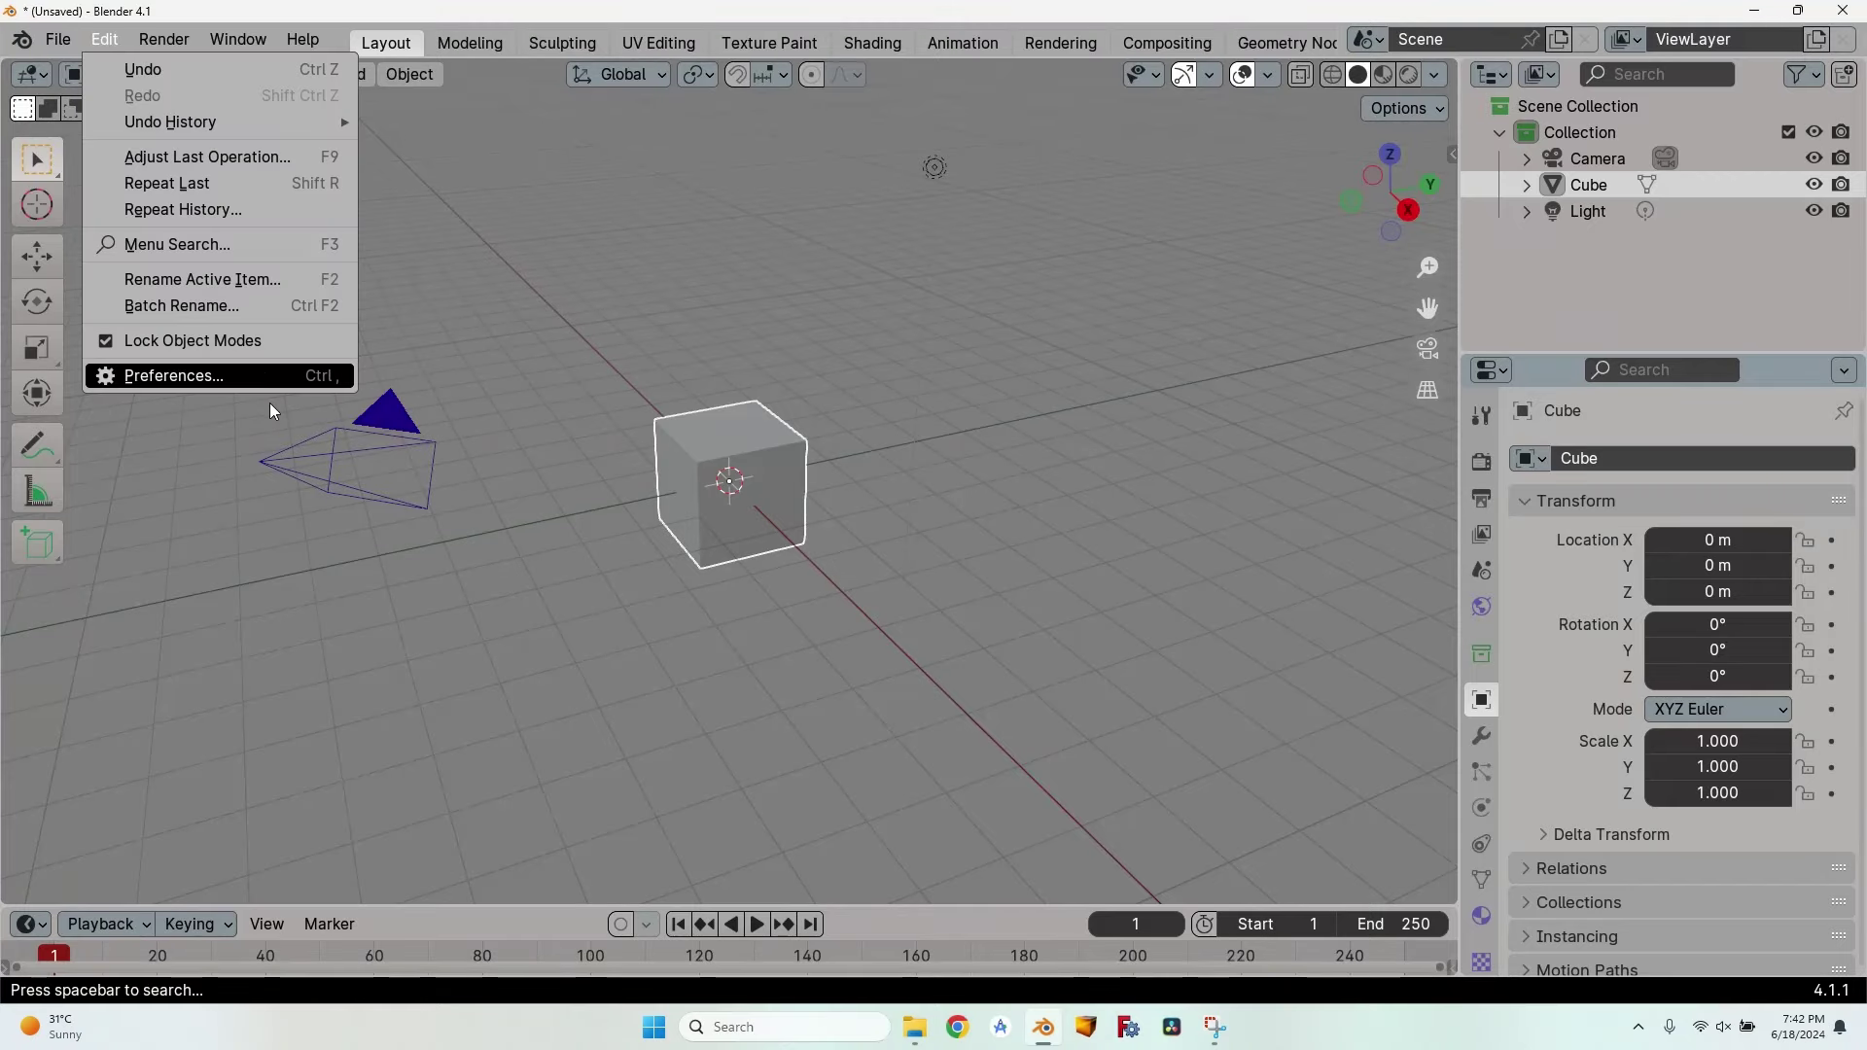
left_click(279, 377)
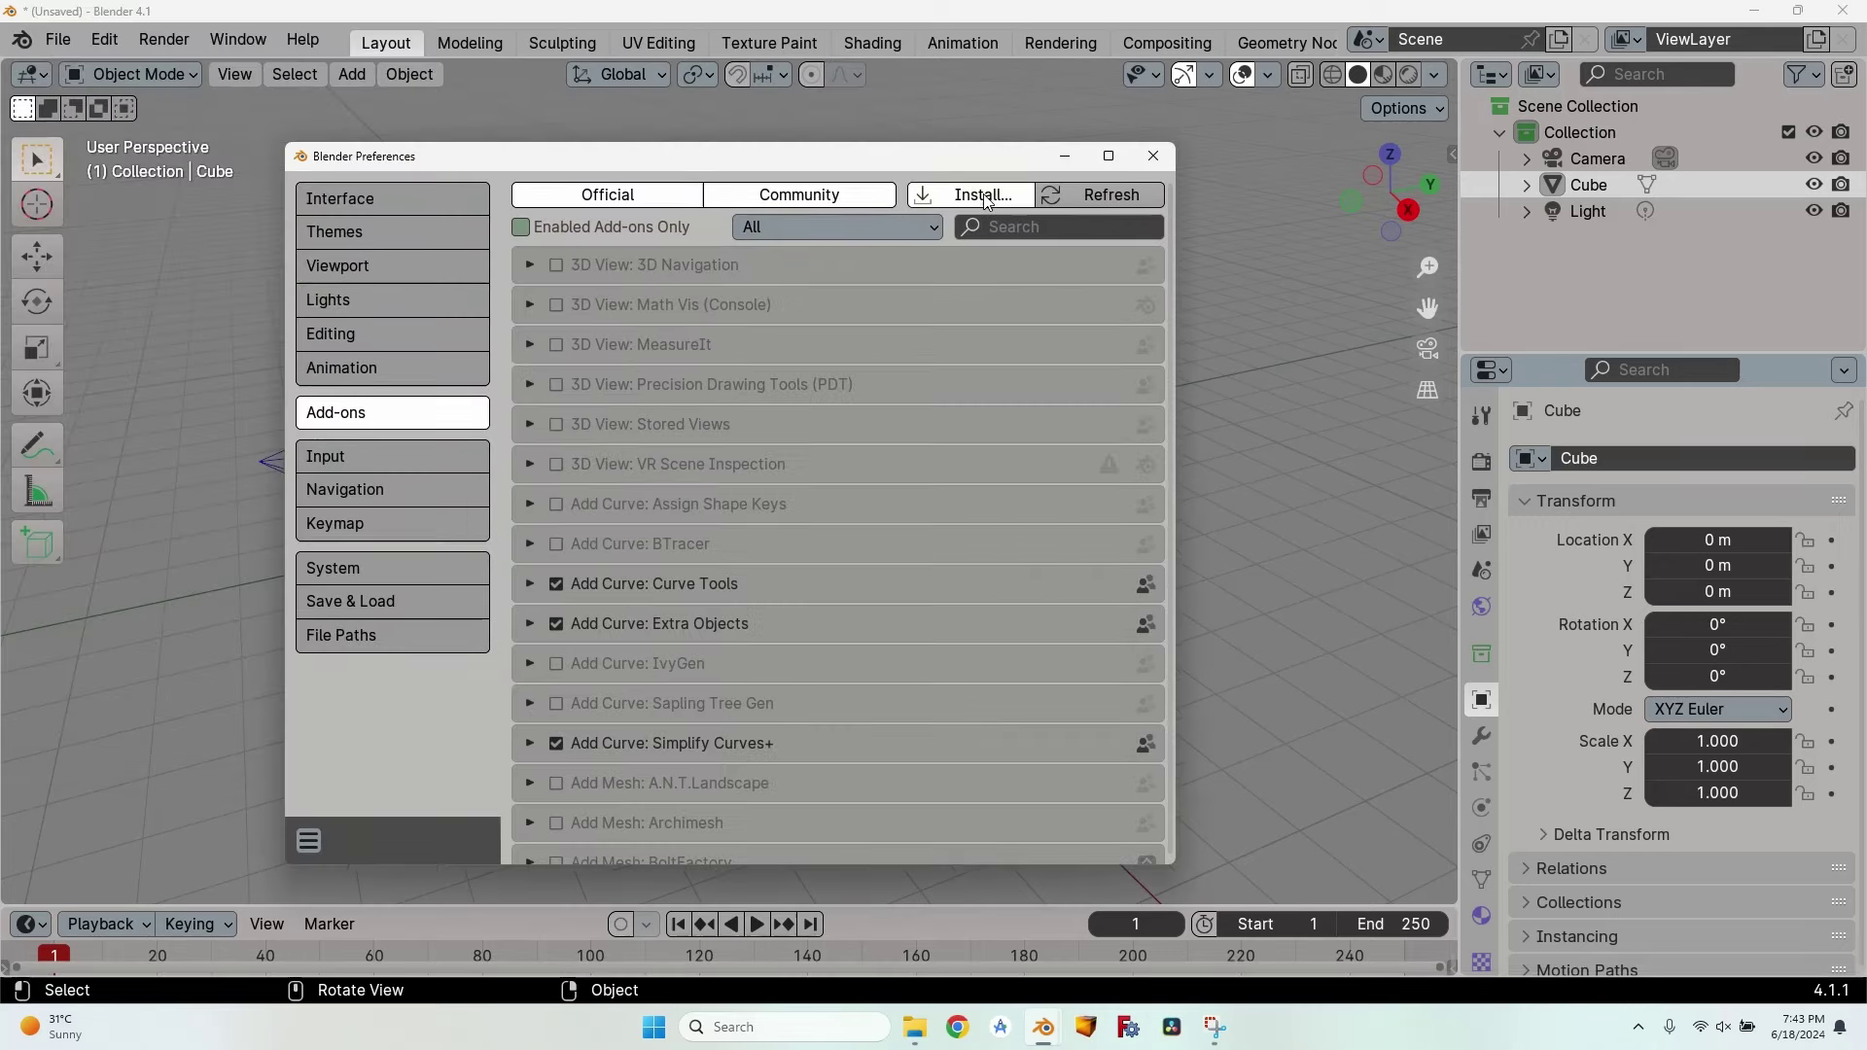
left_click(985, 196)
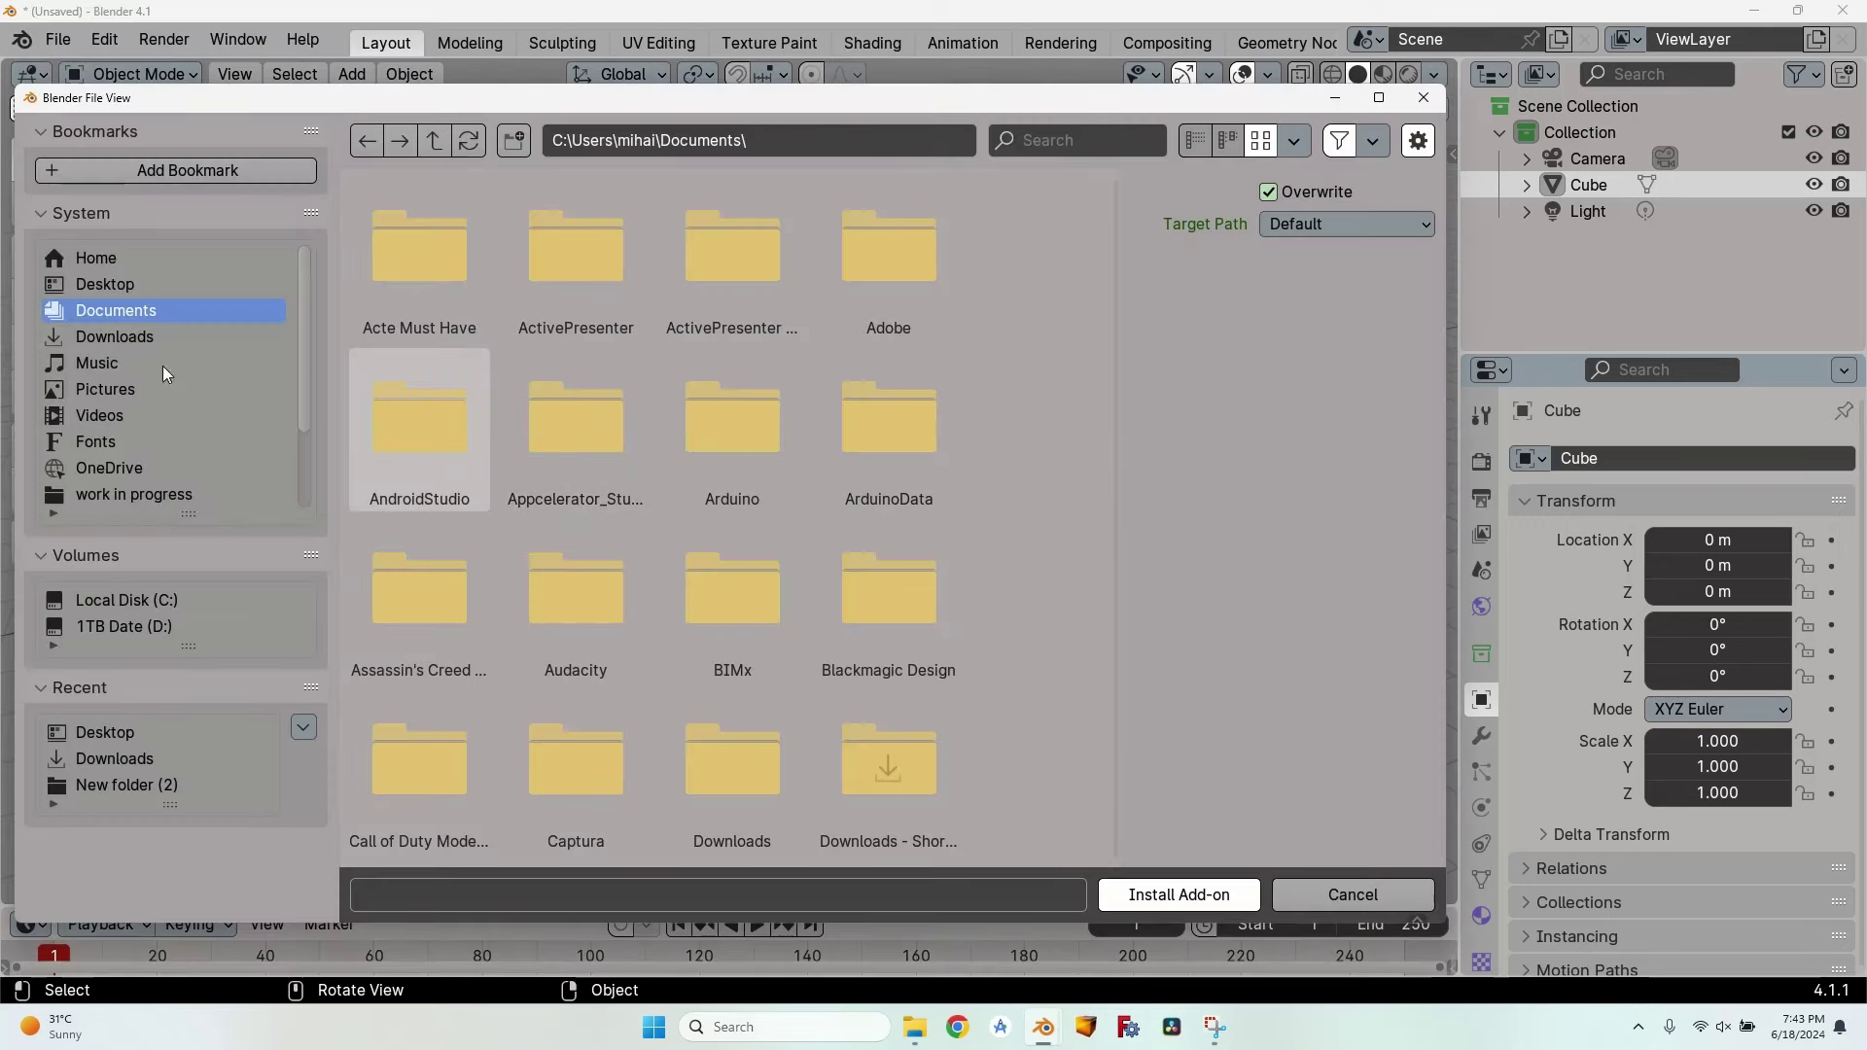
left_click(143, 335)
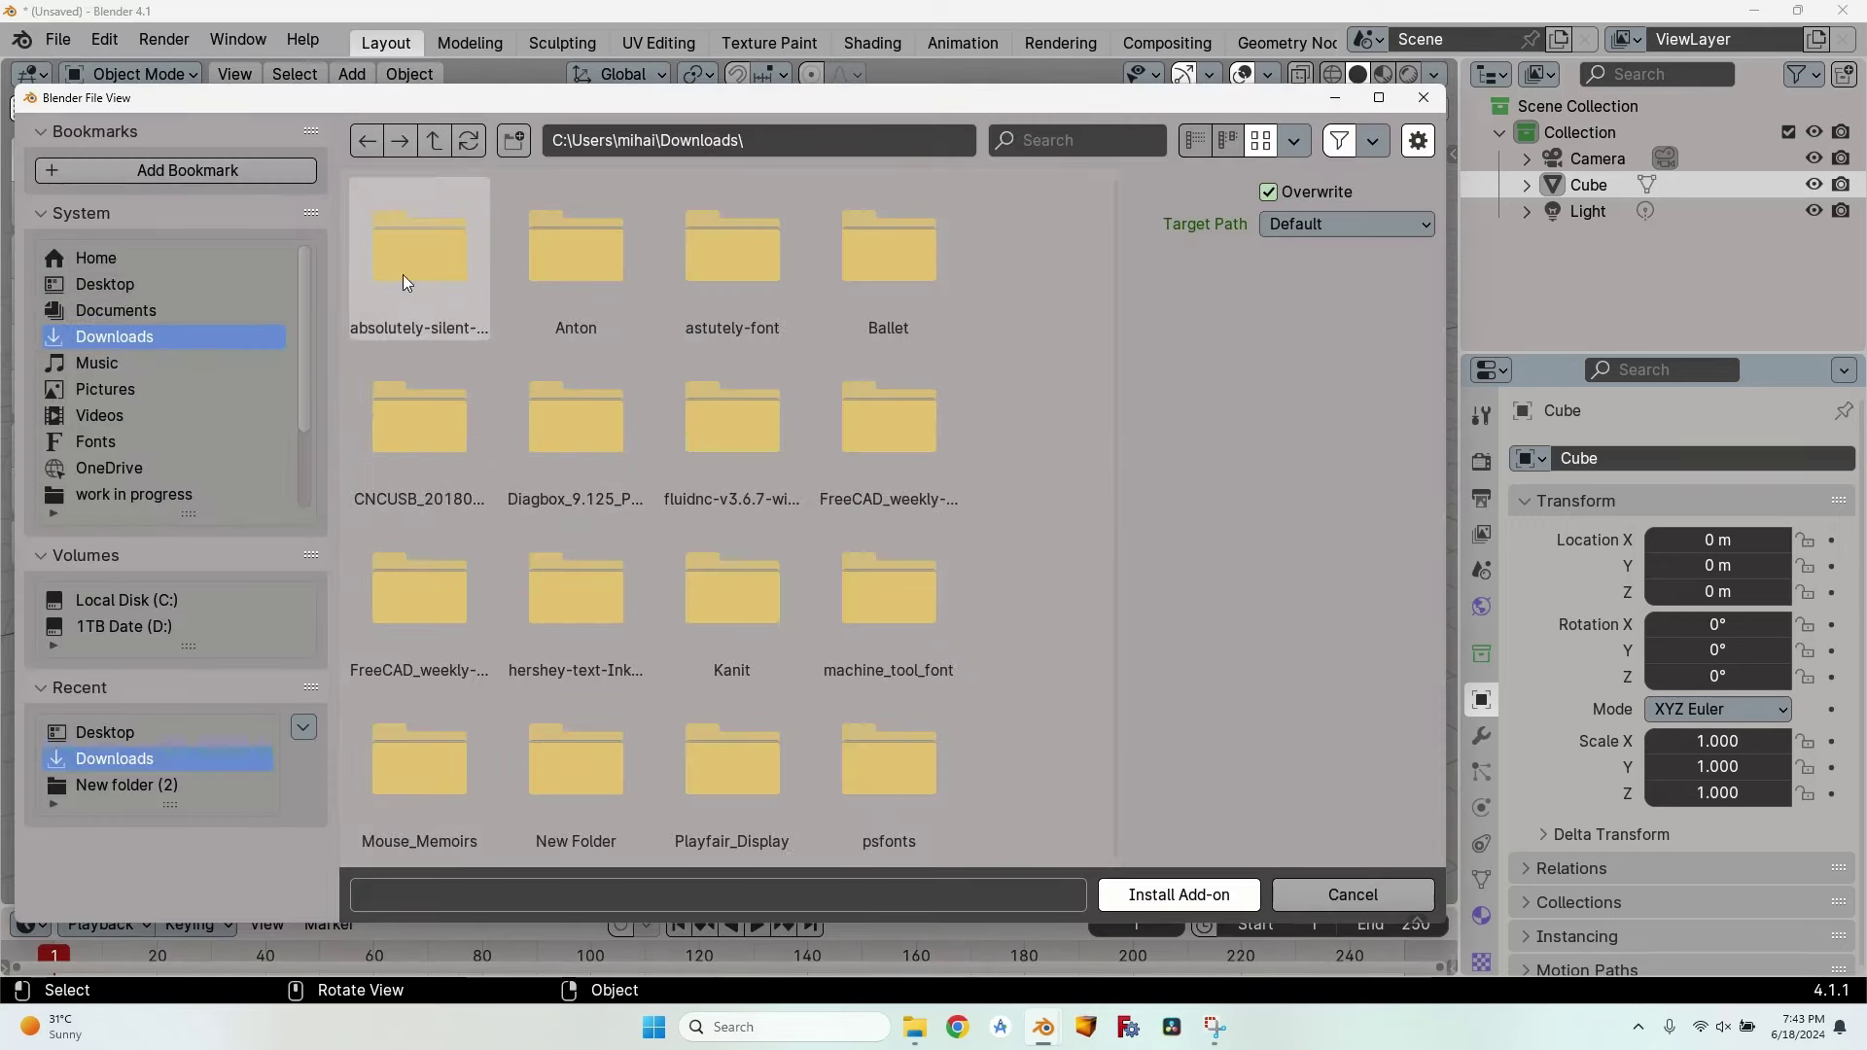
scroll(1020, 453, "down", 10)
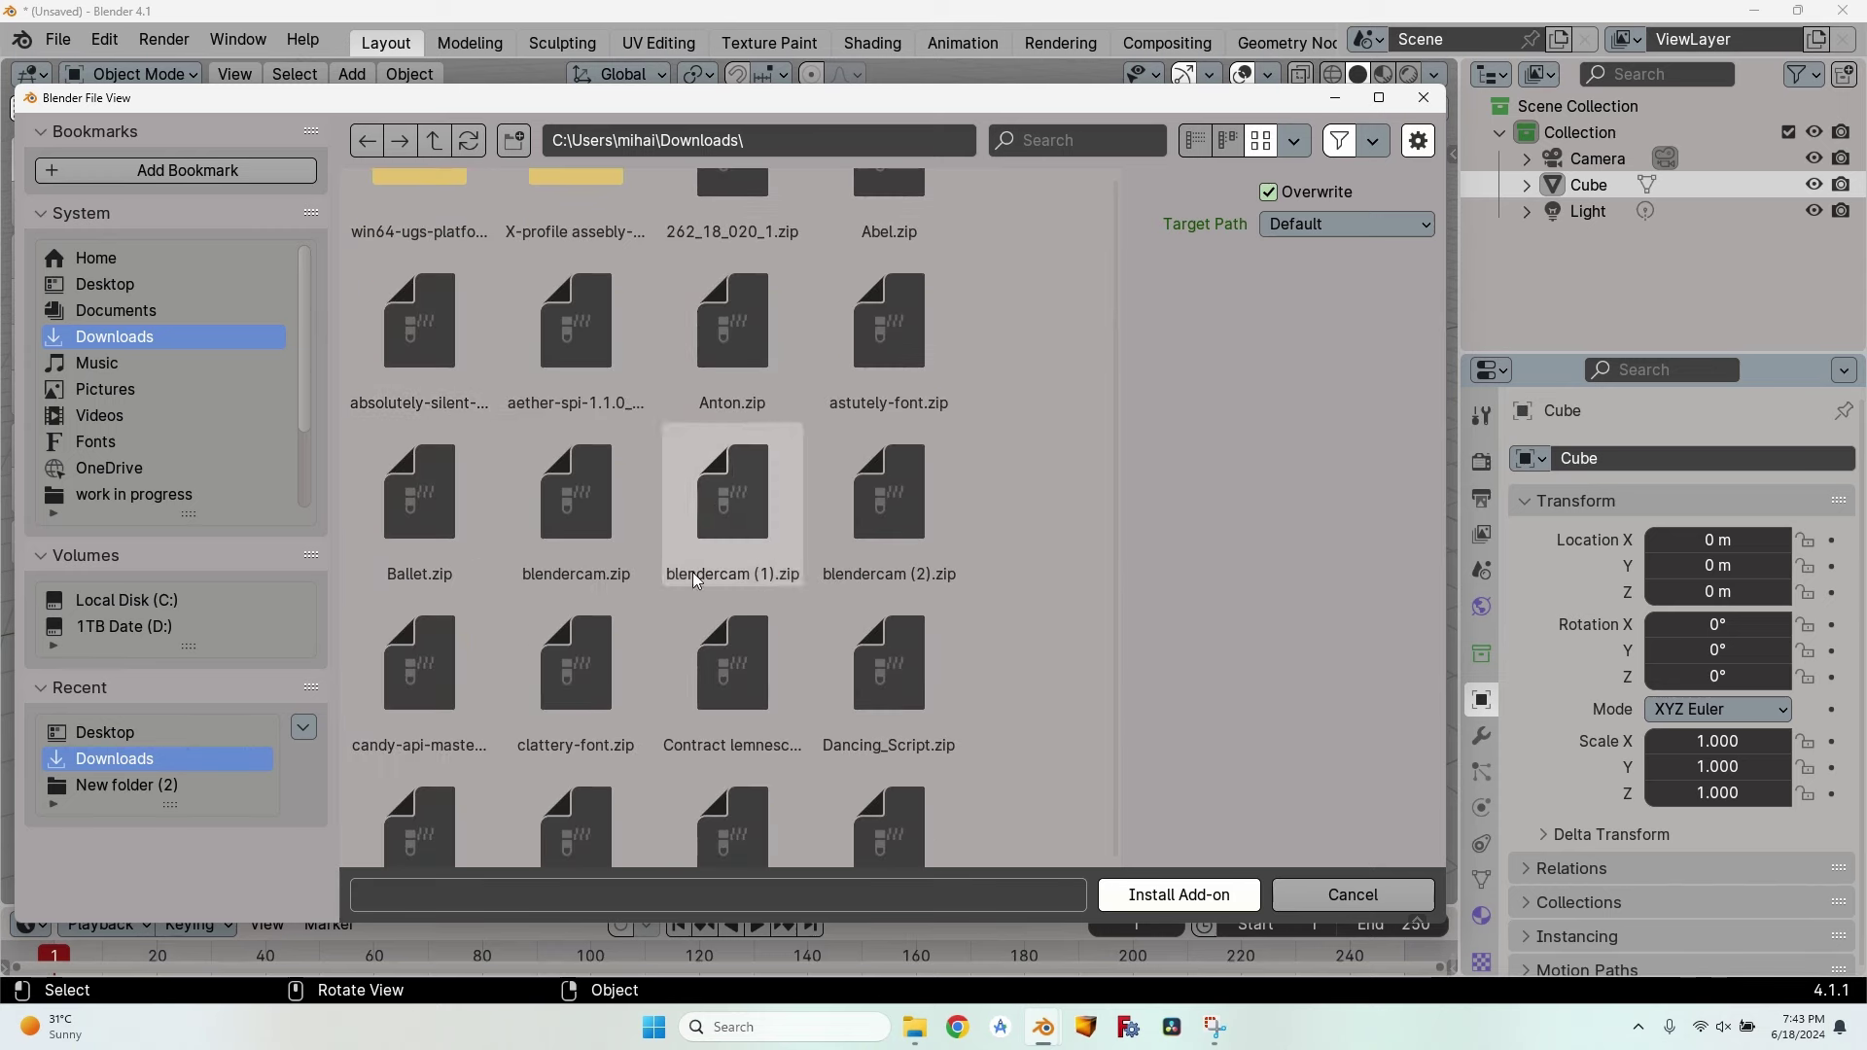
left_click(605, 532)
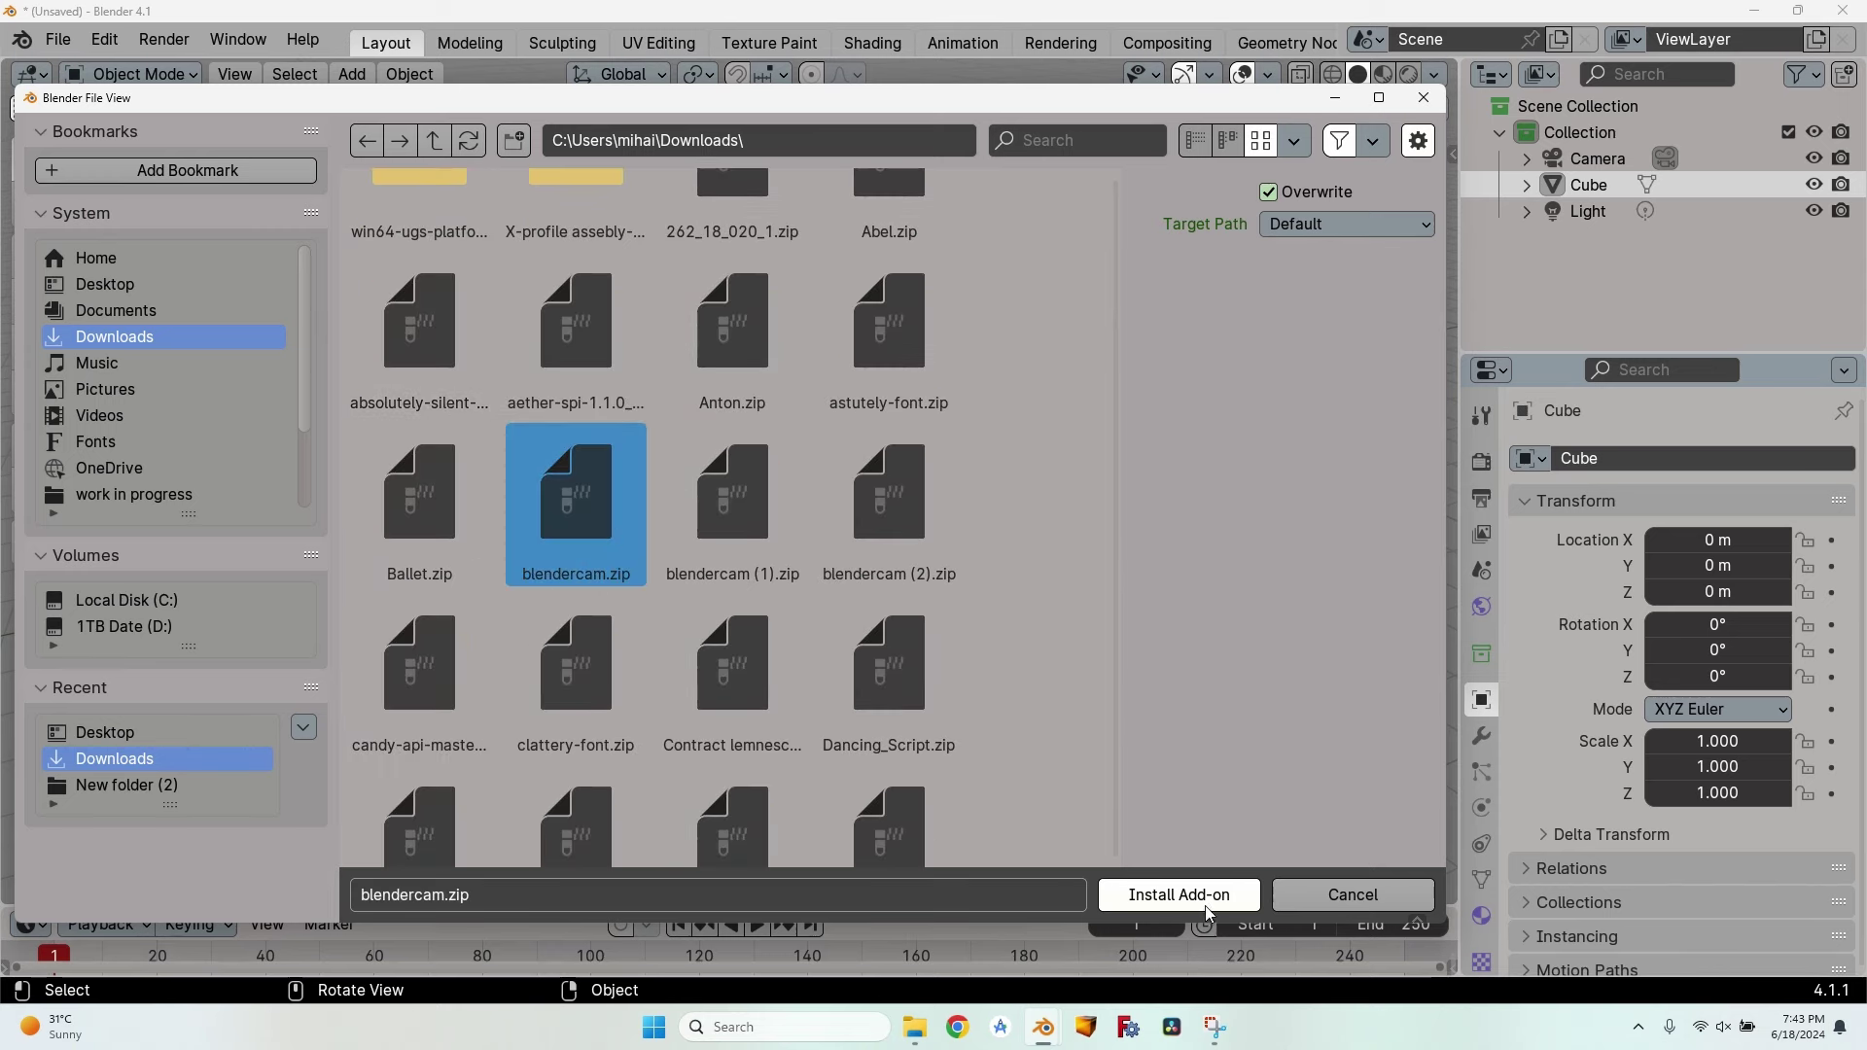
left_click(1178, 894)
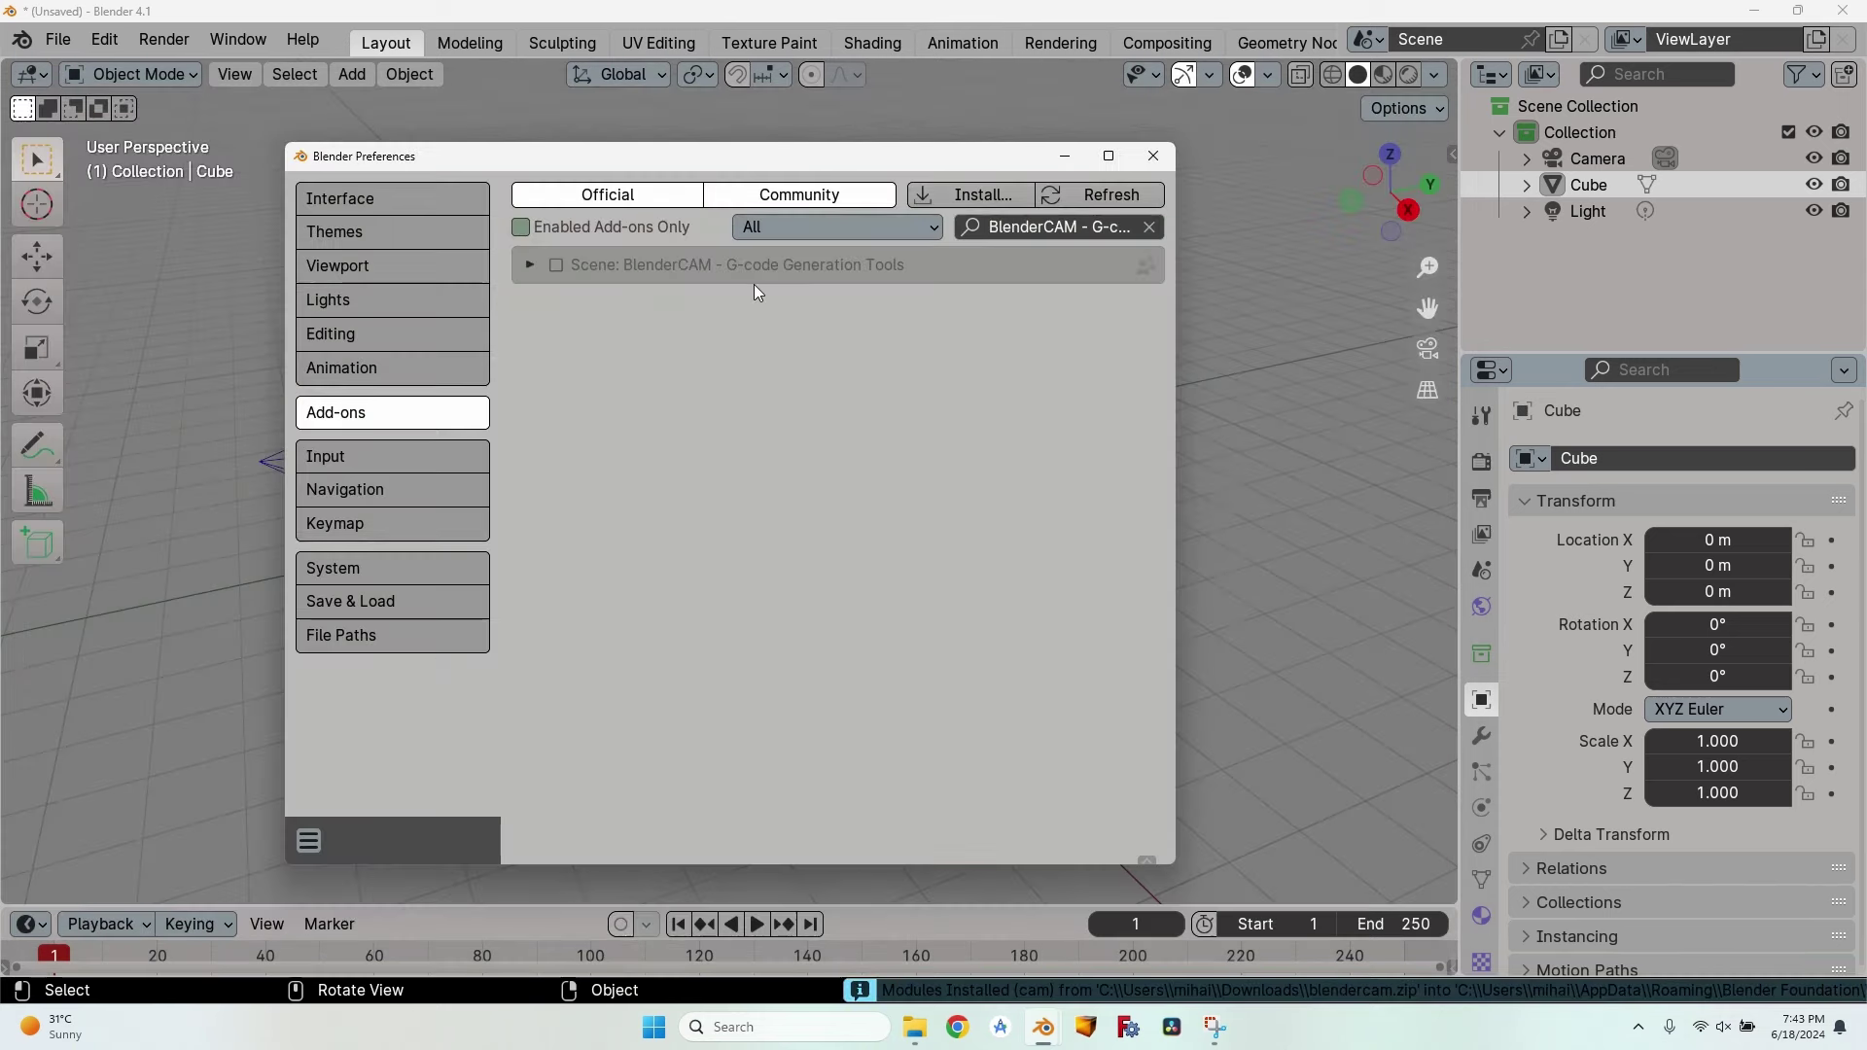
left_click(557, 264)
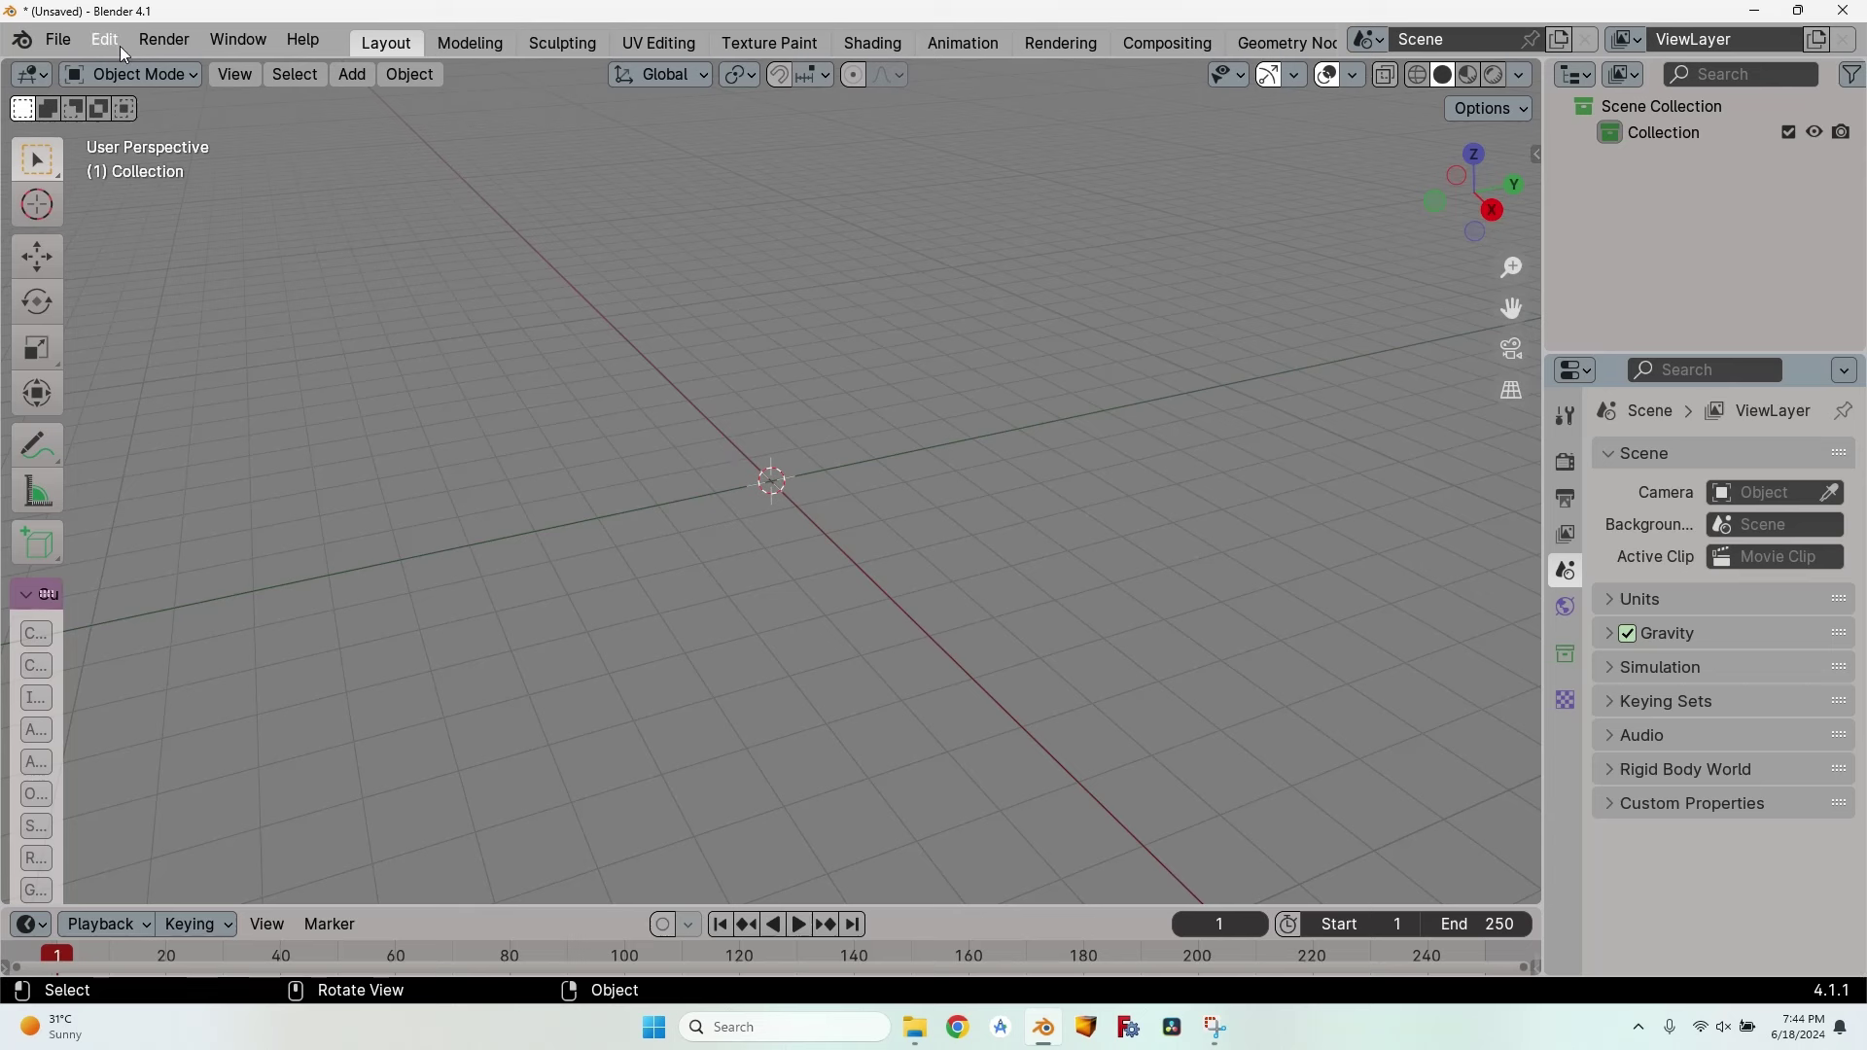
Import Seahorse tray.stl from the Desktop and orbit to view the mesh.
left_click(58, 40)
mouse_move(165, 410)
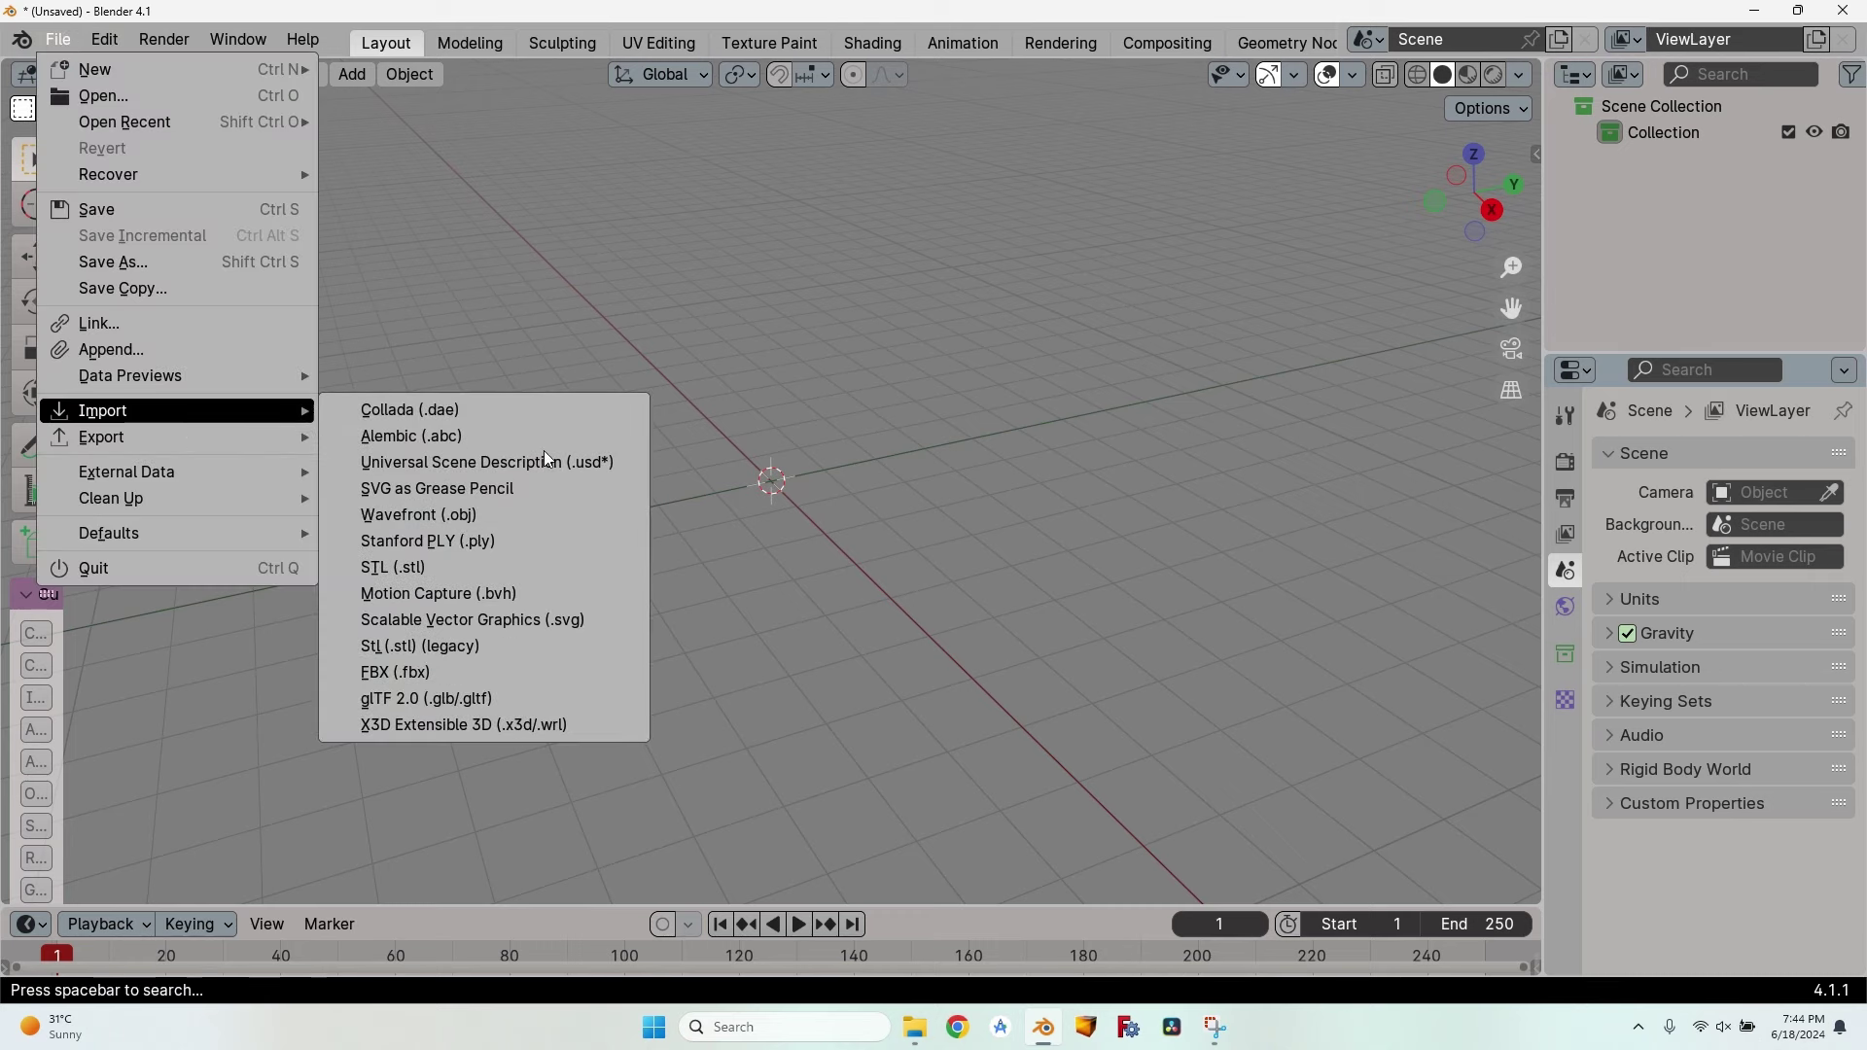
left_click(562, 566)
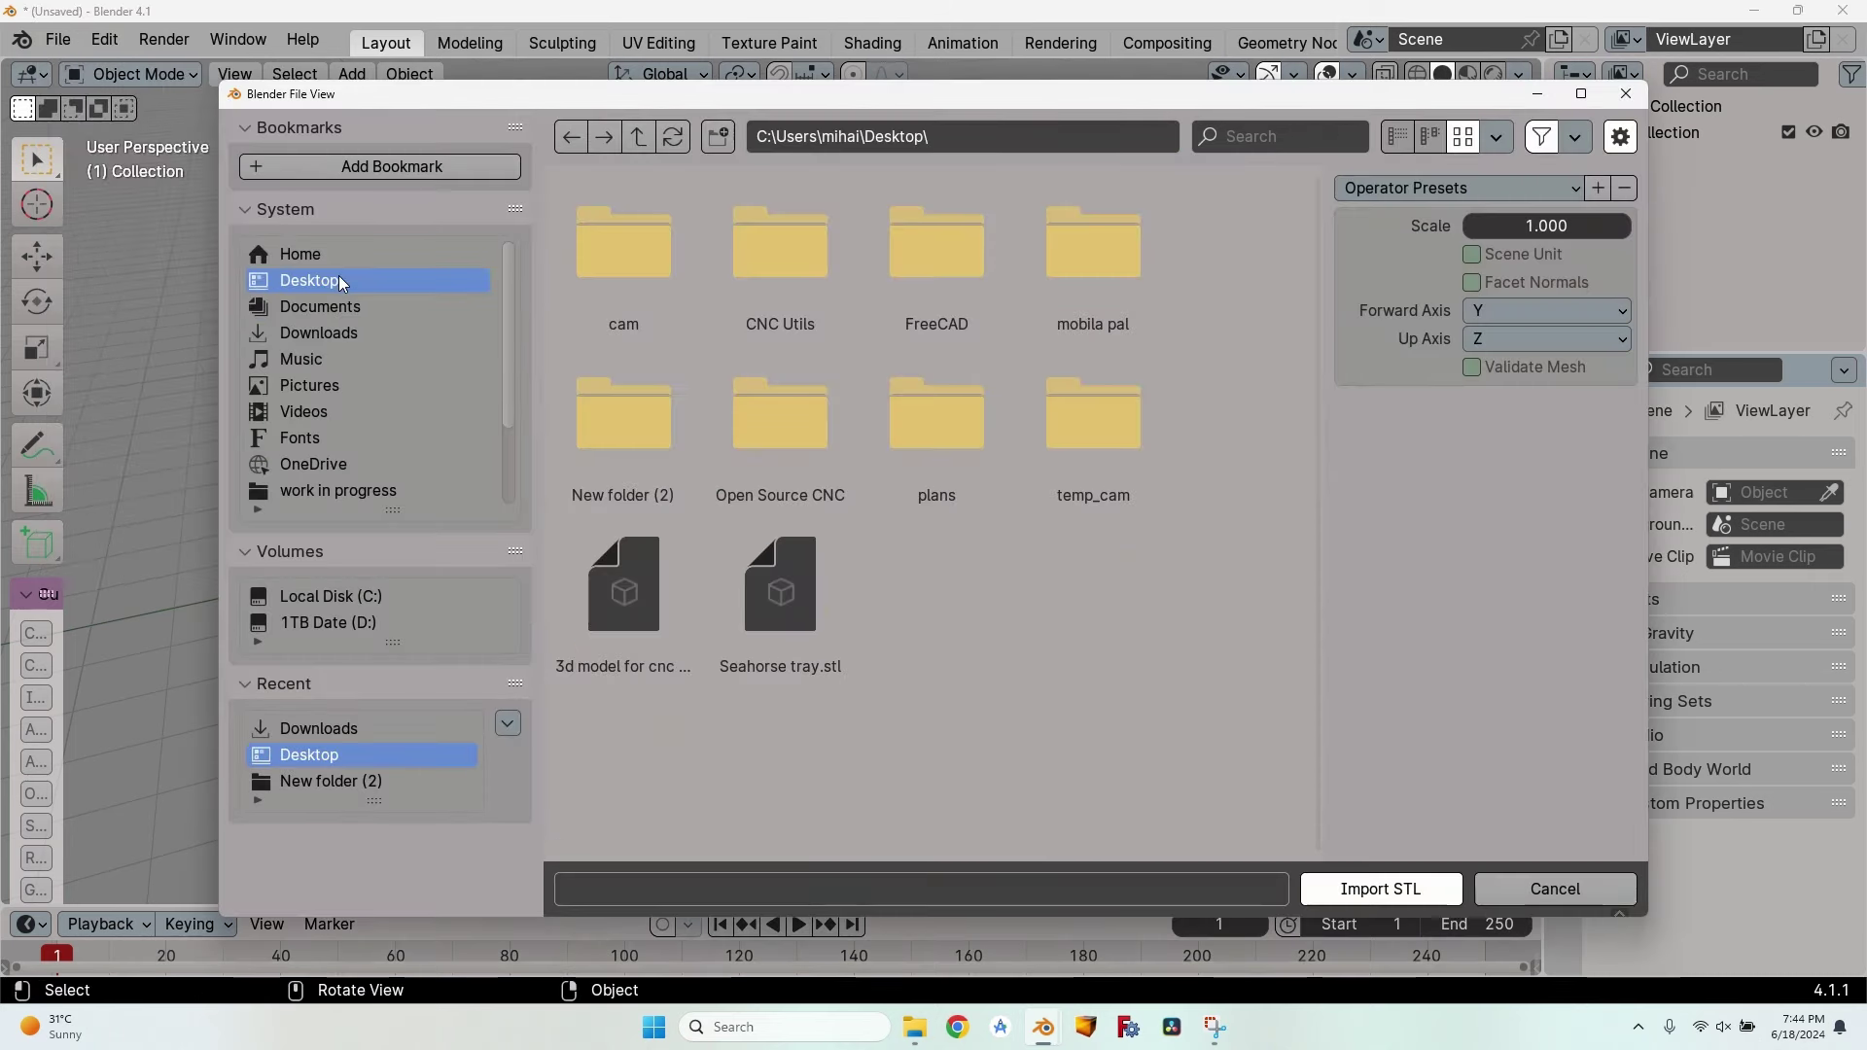
left_click(763, 639)
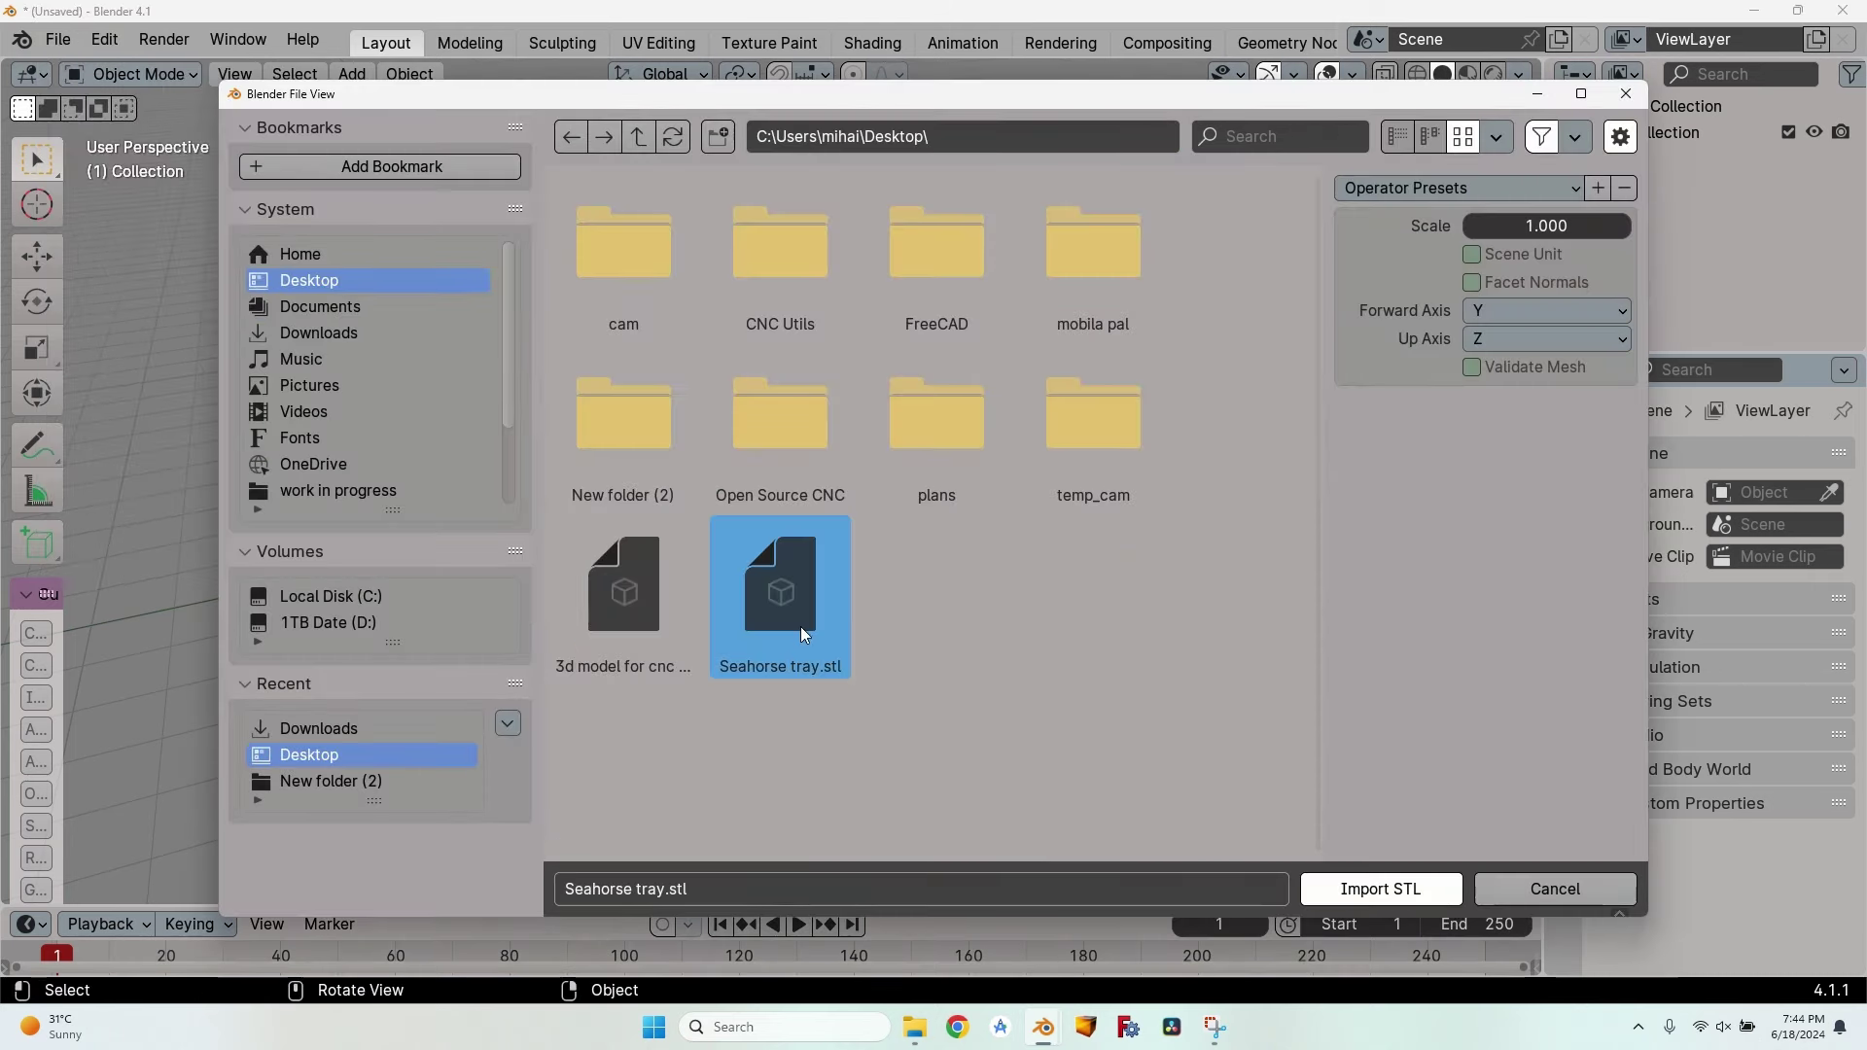
left_click(1413, 888)
middle_click_drag(866, 539, 1015, 373)
scroll(1015, 373, "down", 4)
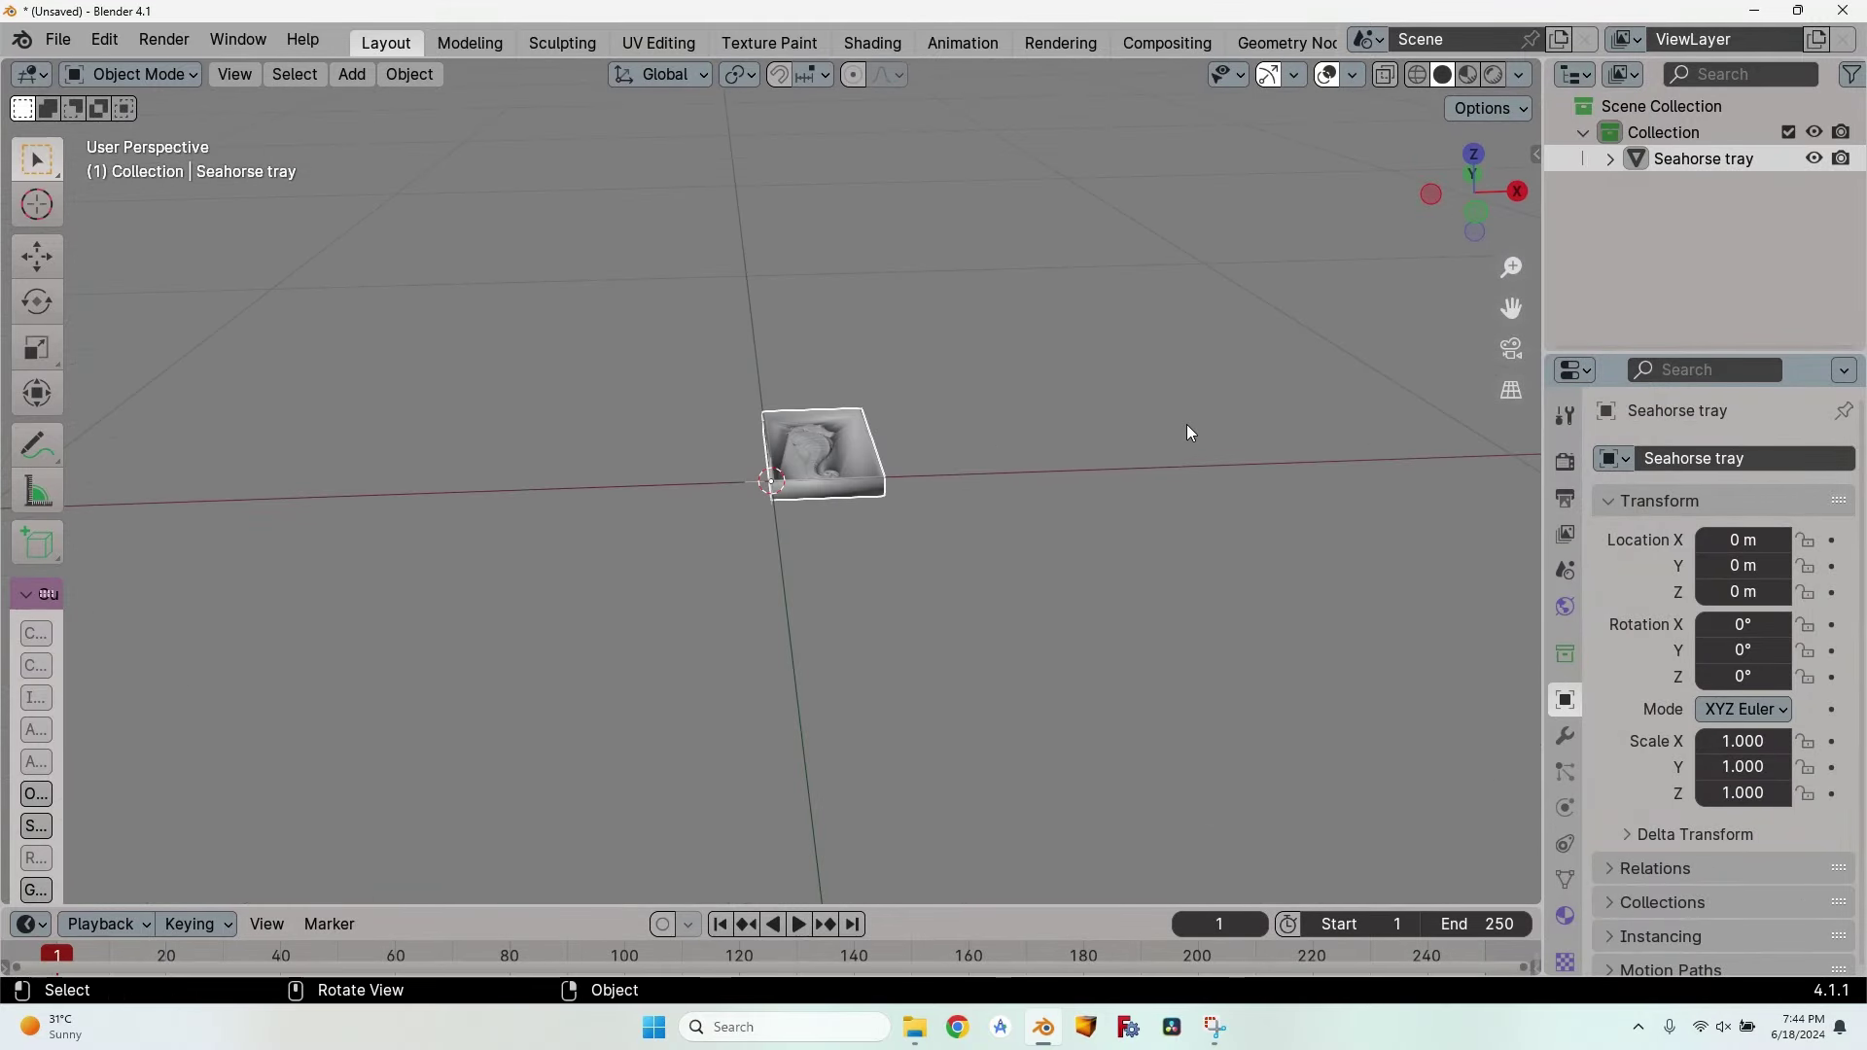
Set the scene length unit to Millimeters.
left_click(1564, 574)
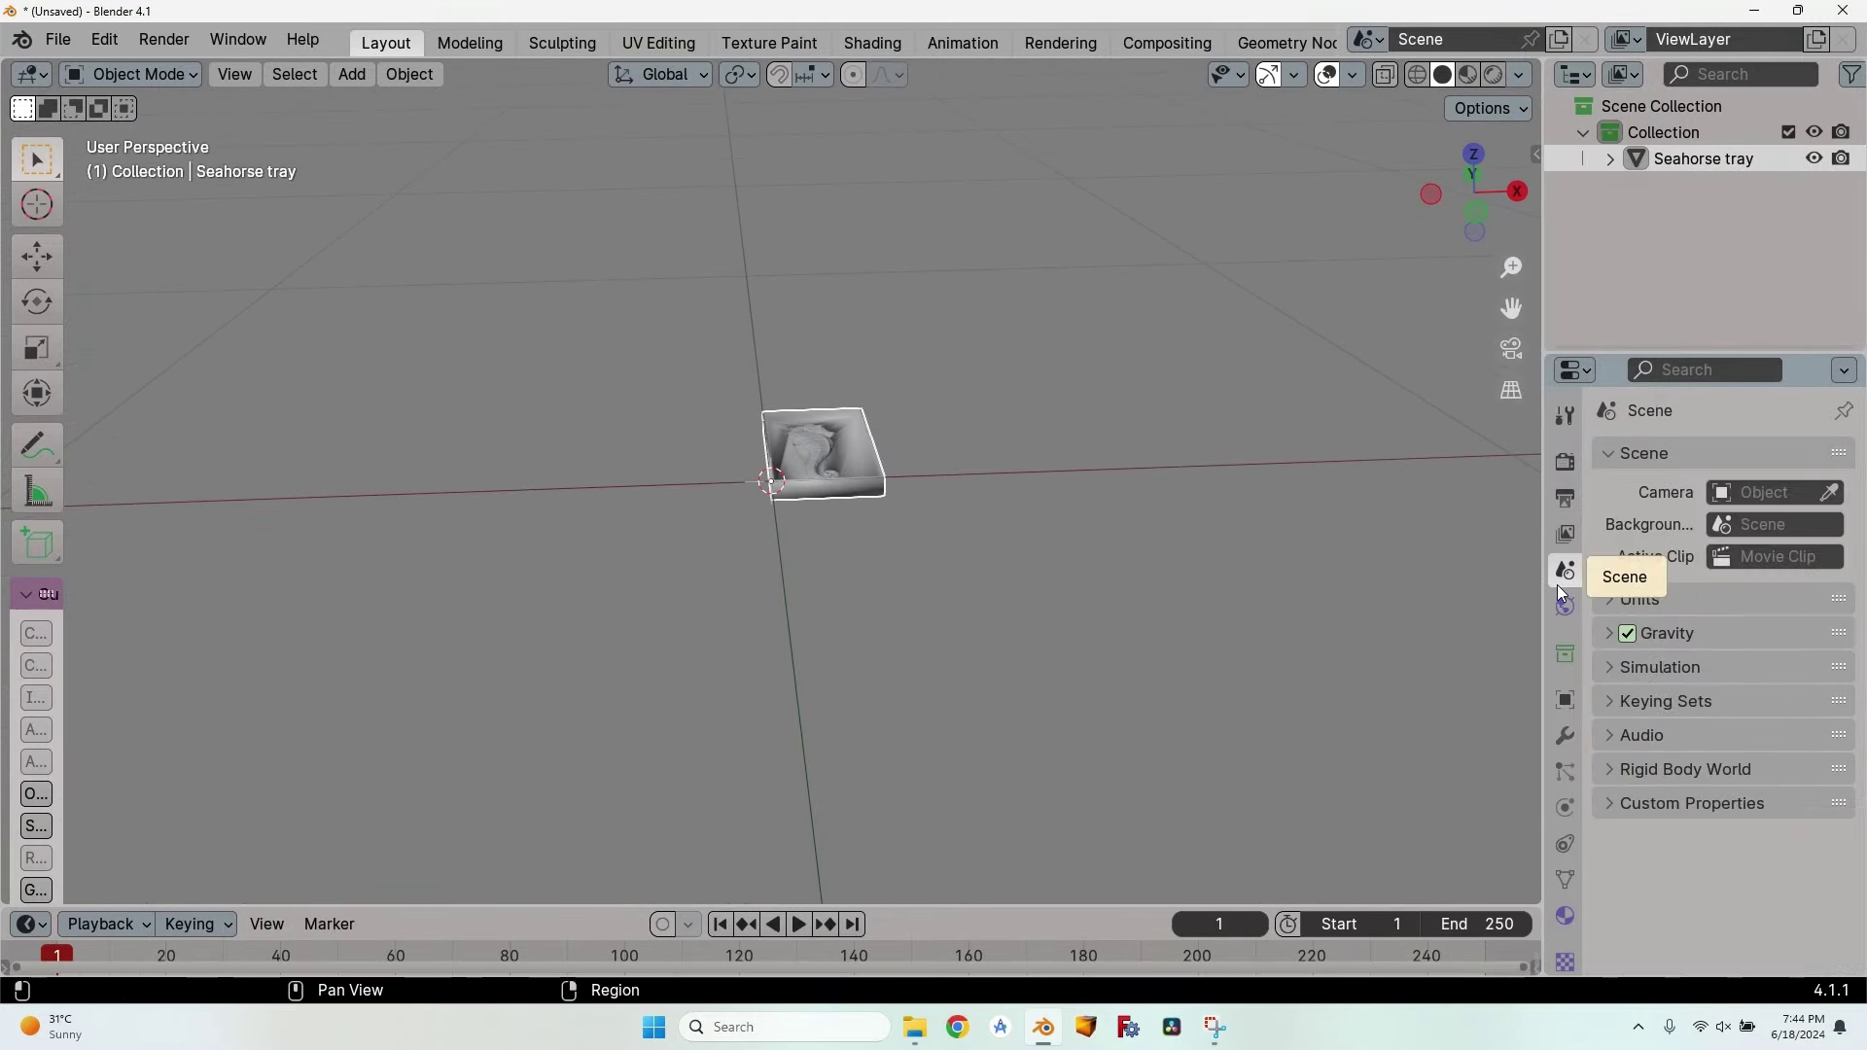
left_click(1701, 602)
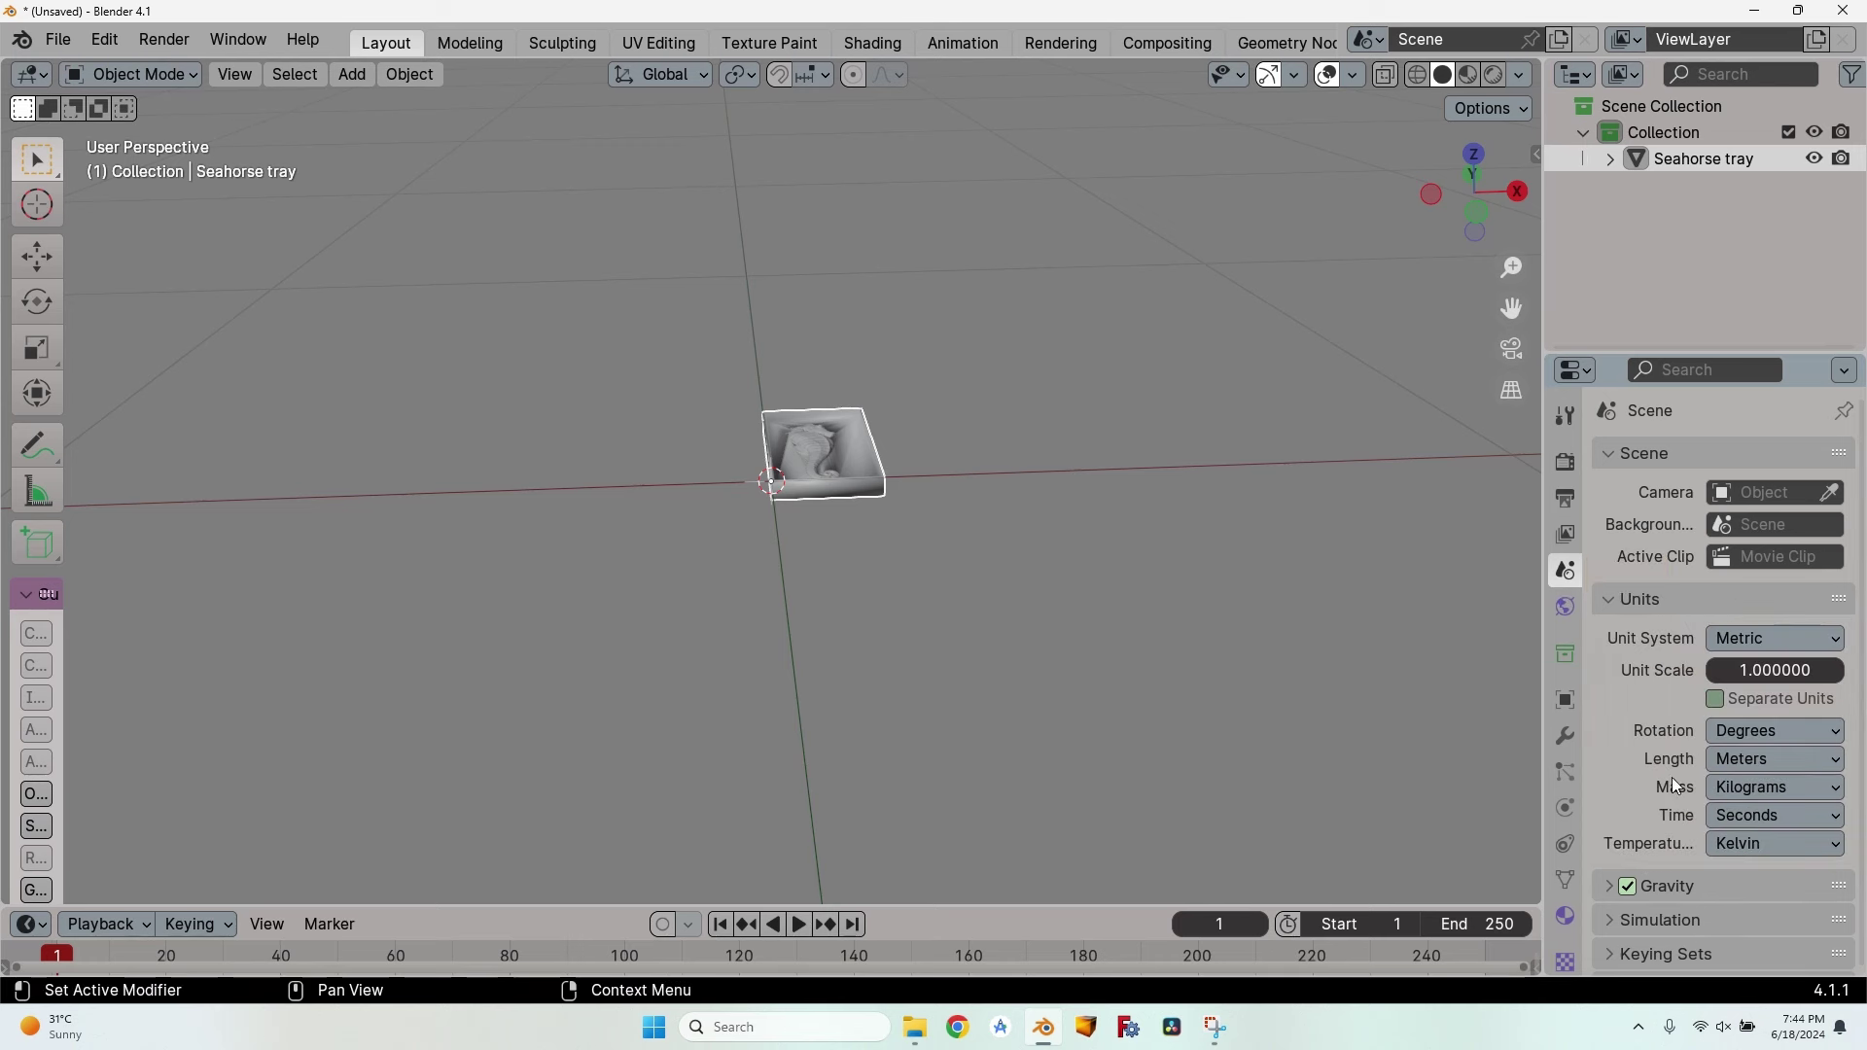
left_click(1775, 758)
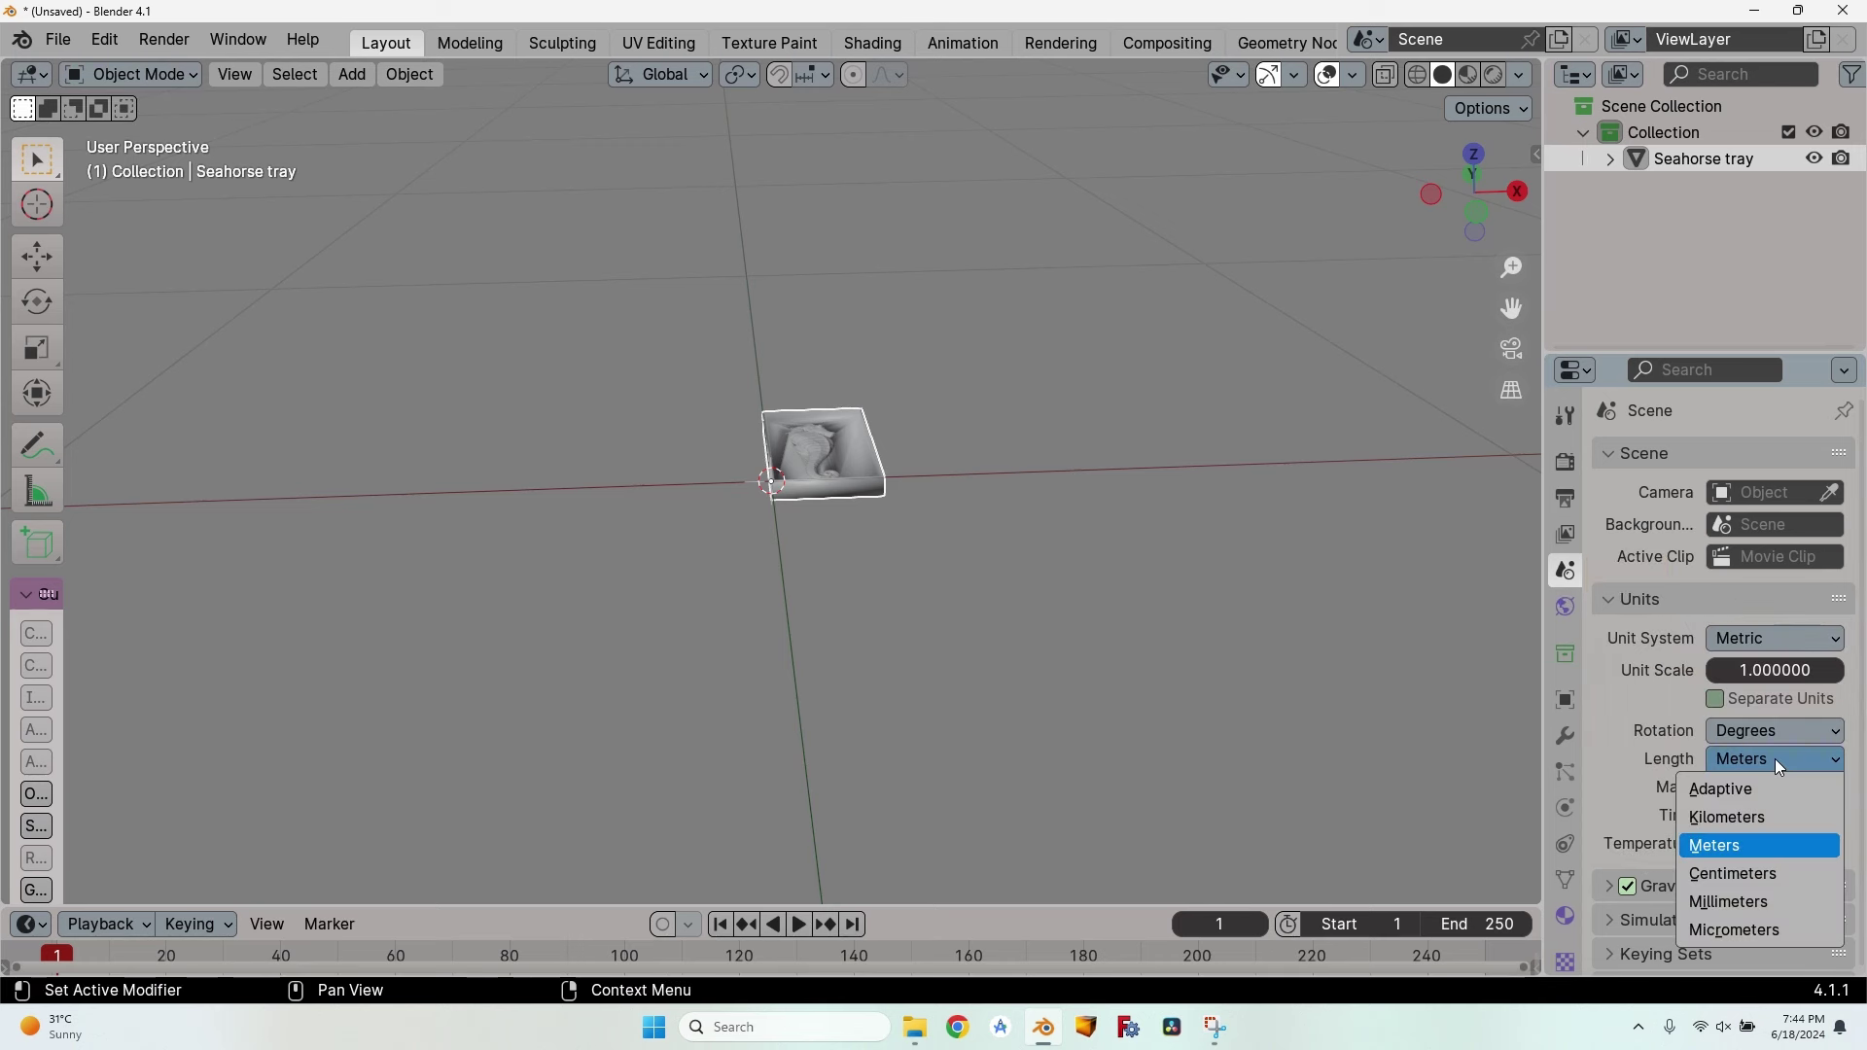
left_click(1762, 901)
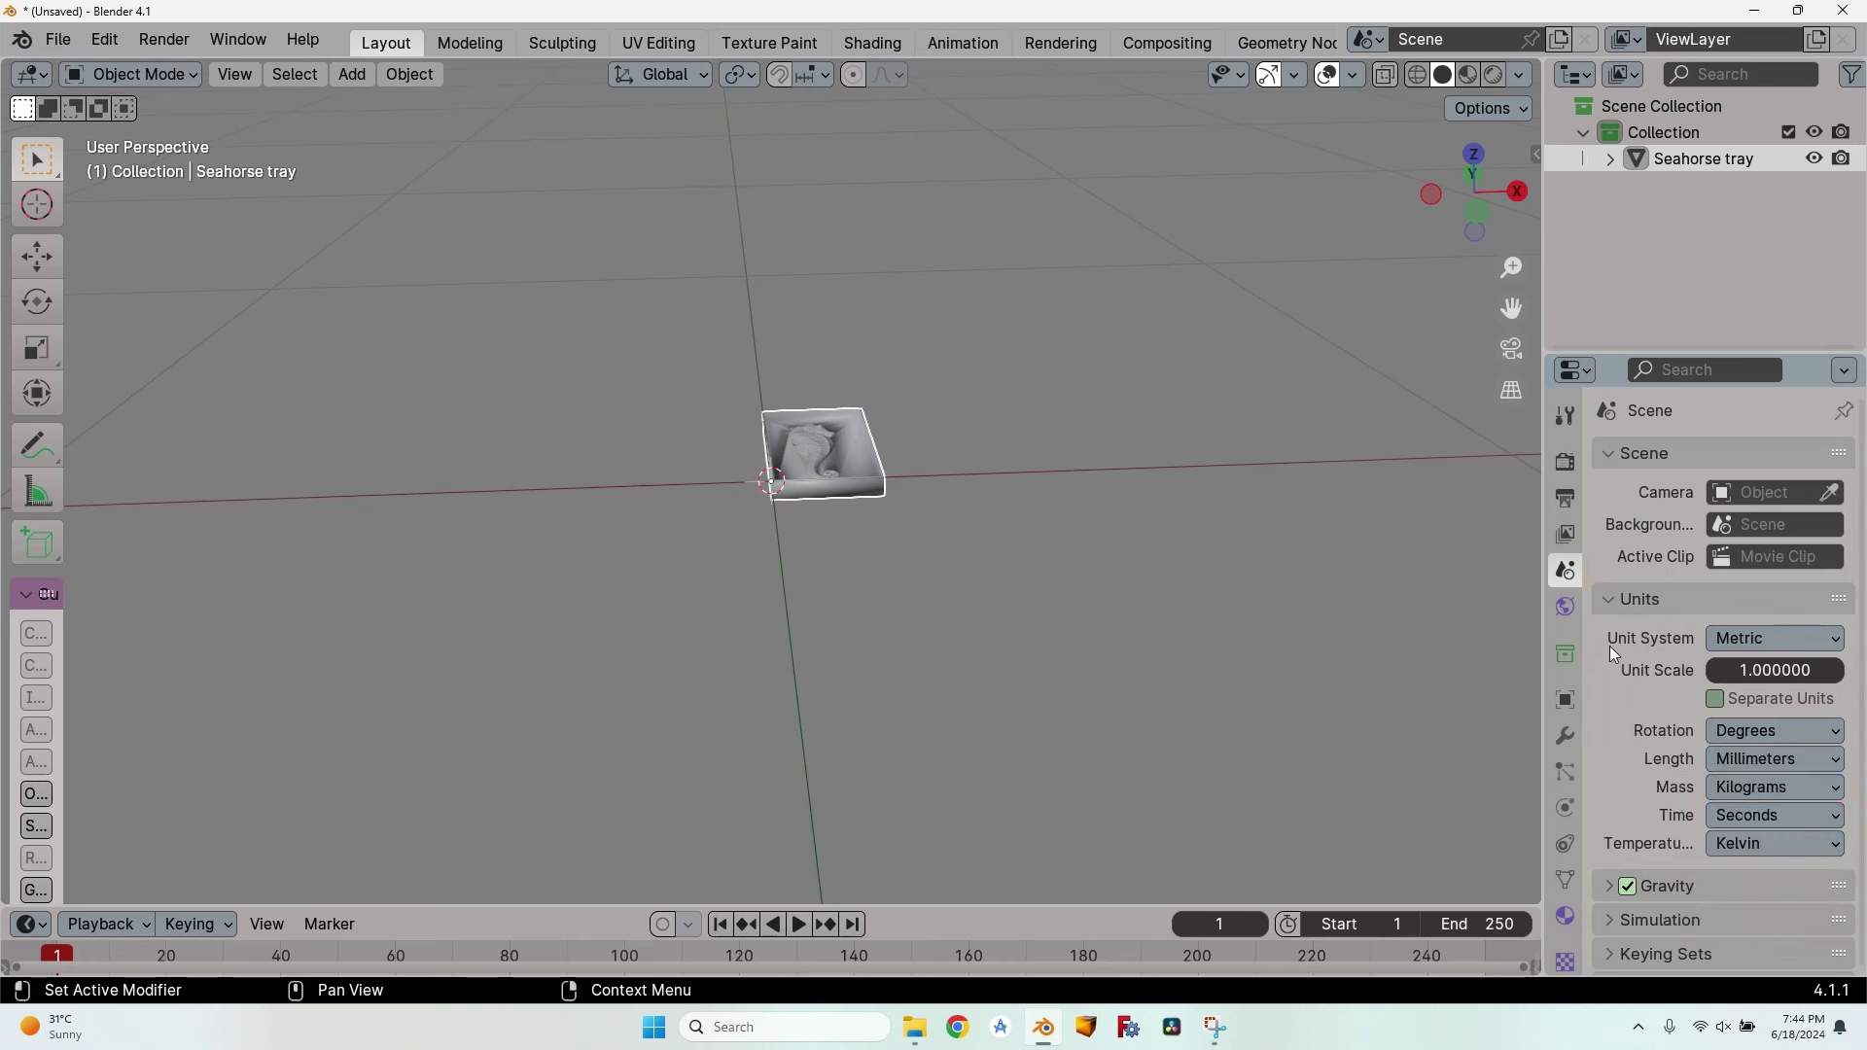
Set the viewport overlay grid scale to 0.001 and zoom to inspect the tray.
left_click(1353, 77)
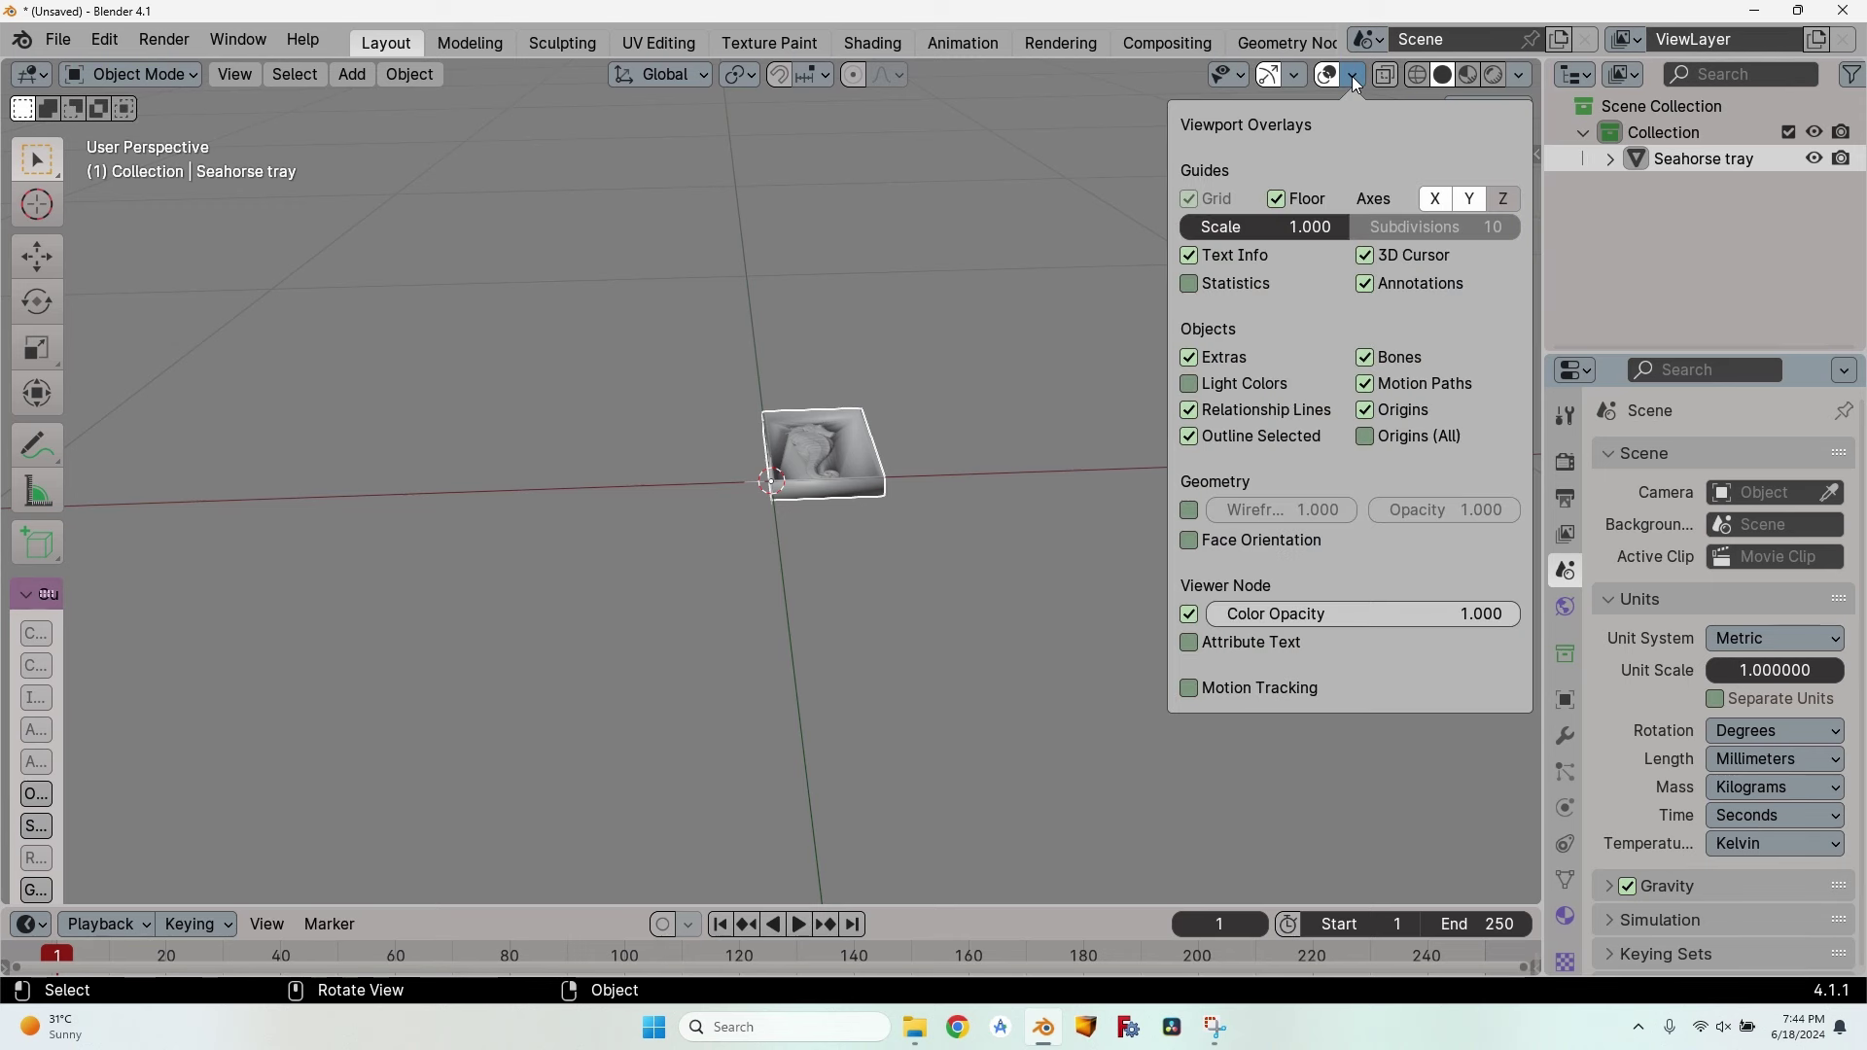
left_click(1264, 227)
type("0.001")
key("Return")
left_click(1355, 73)
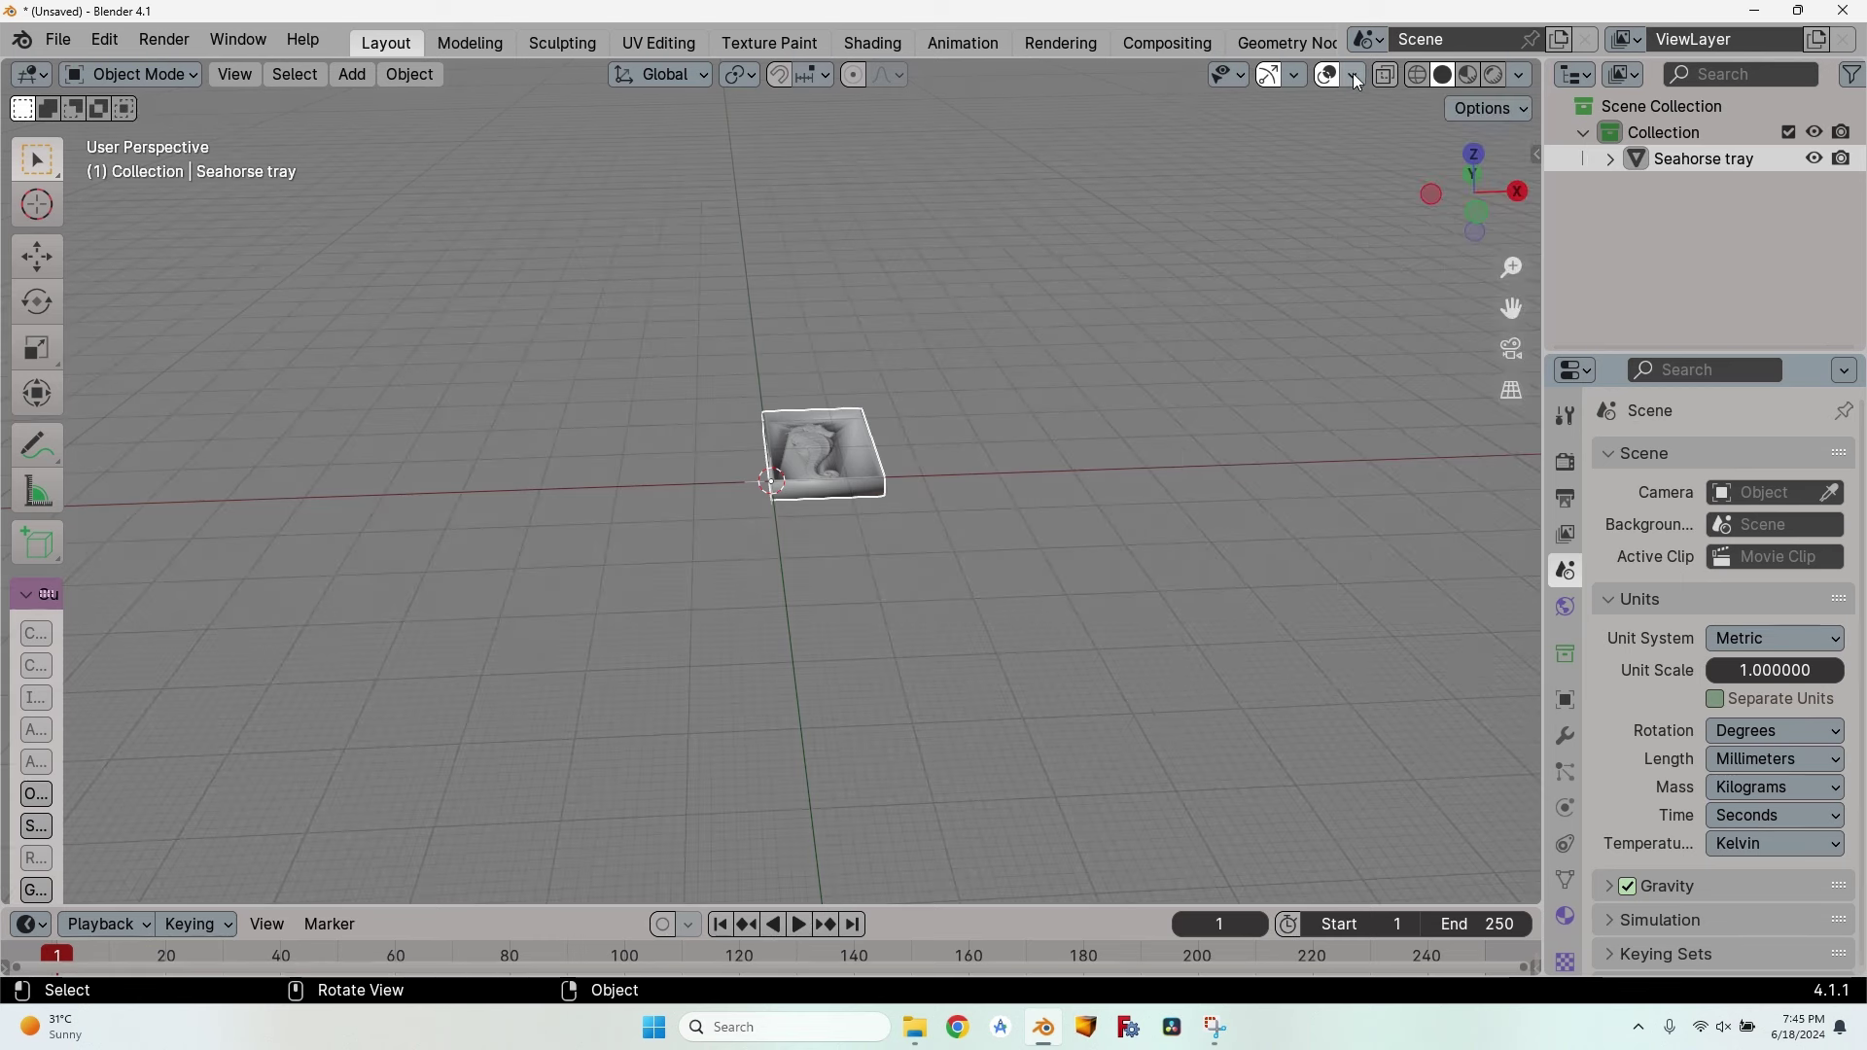
scroll(853, 453, "up", 9)
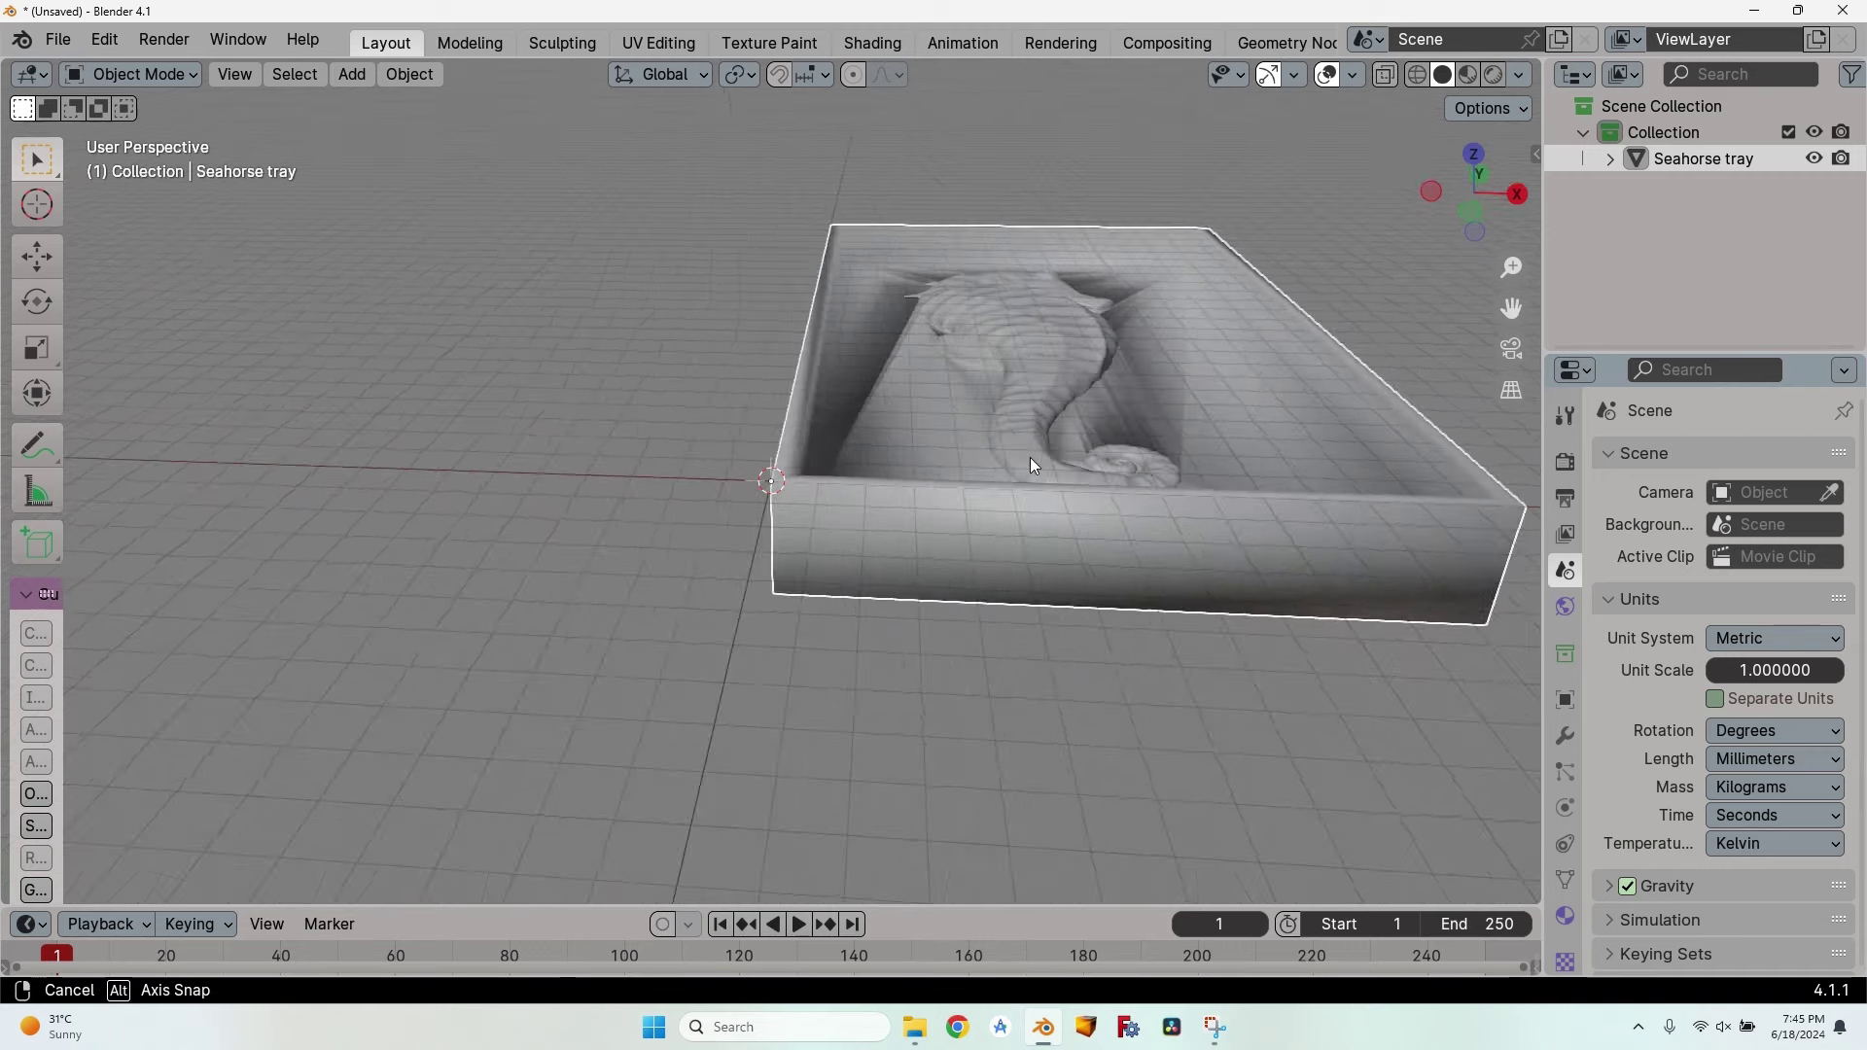
scroll(1029, 457, "up", 2)
scroll(978, 477, "down", 4)
scroll(1012, 464, "up", 8)
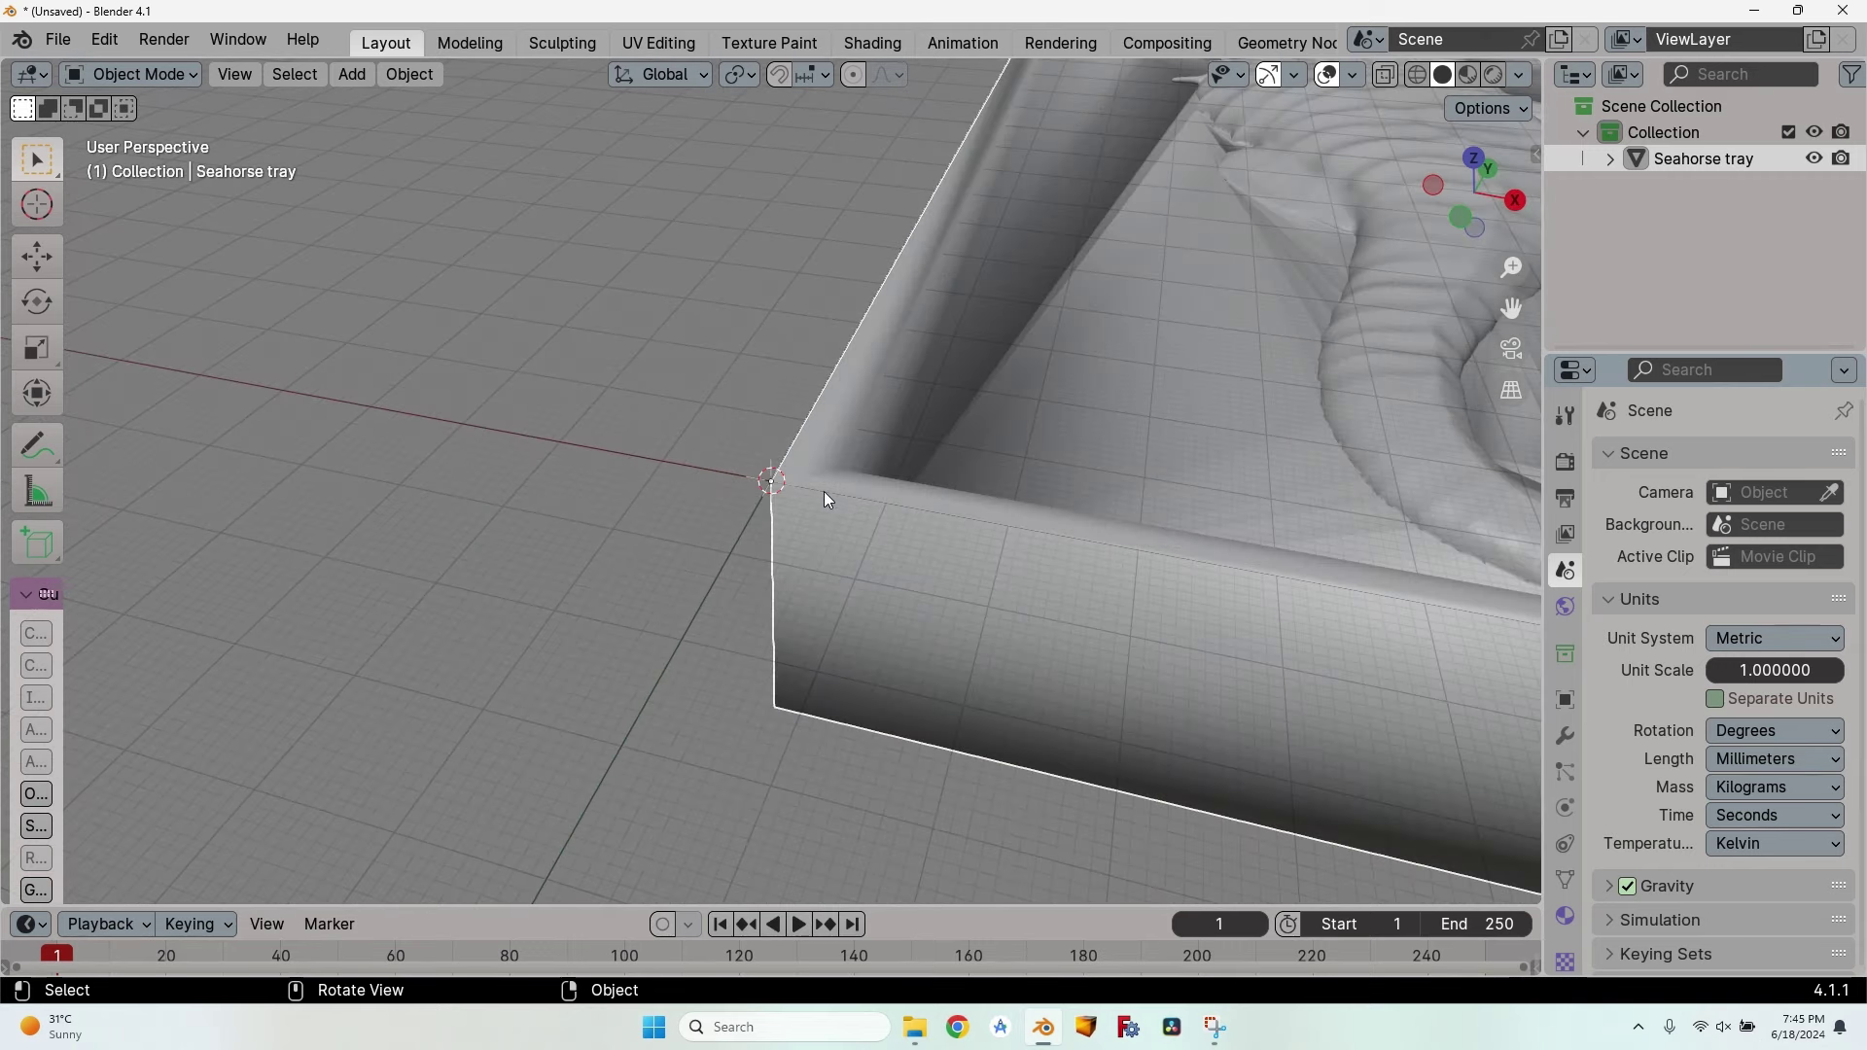
scroll(778, 493, "up", 2)
scroll(1059, 476, "up", 1)
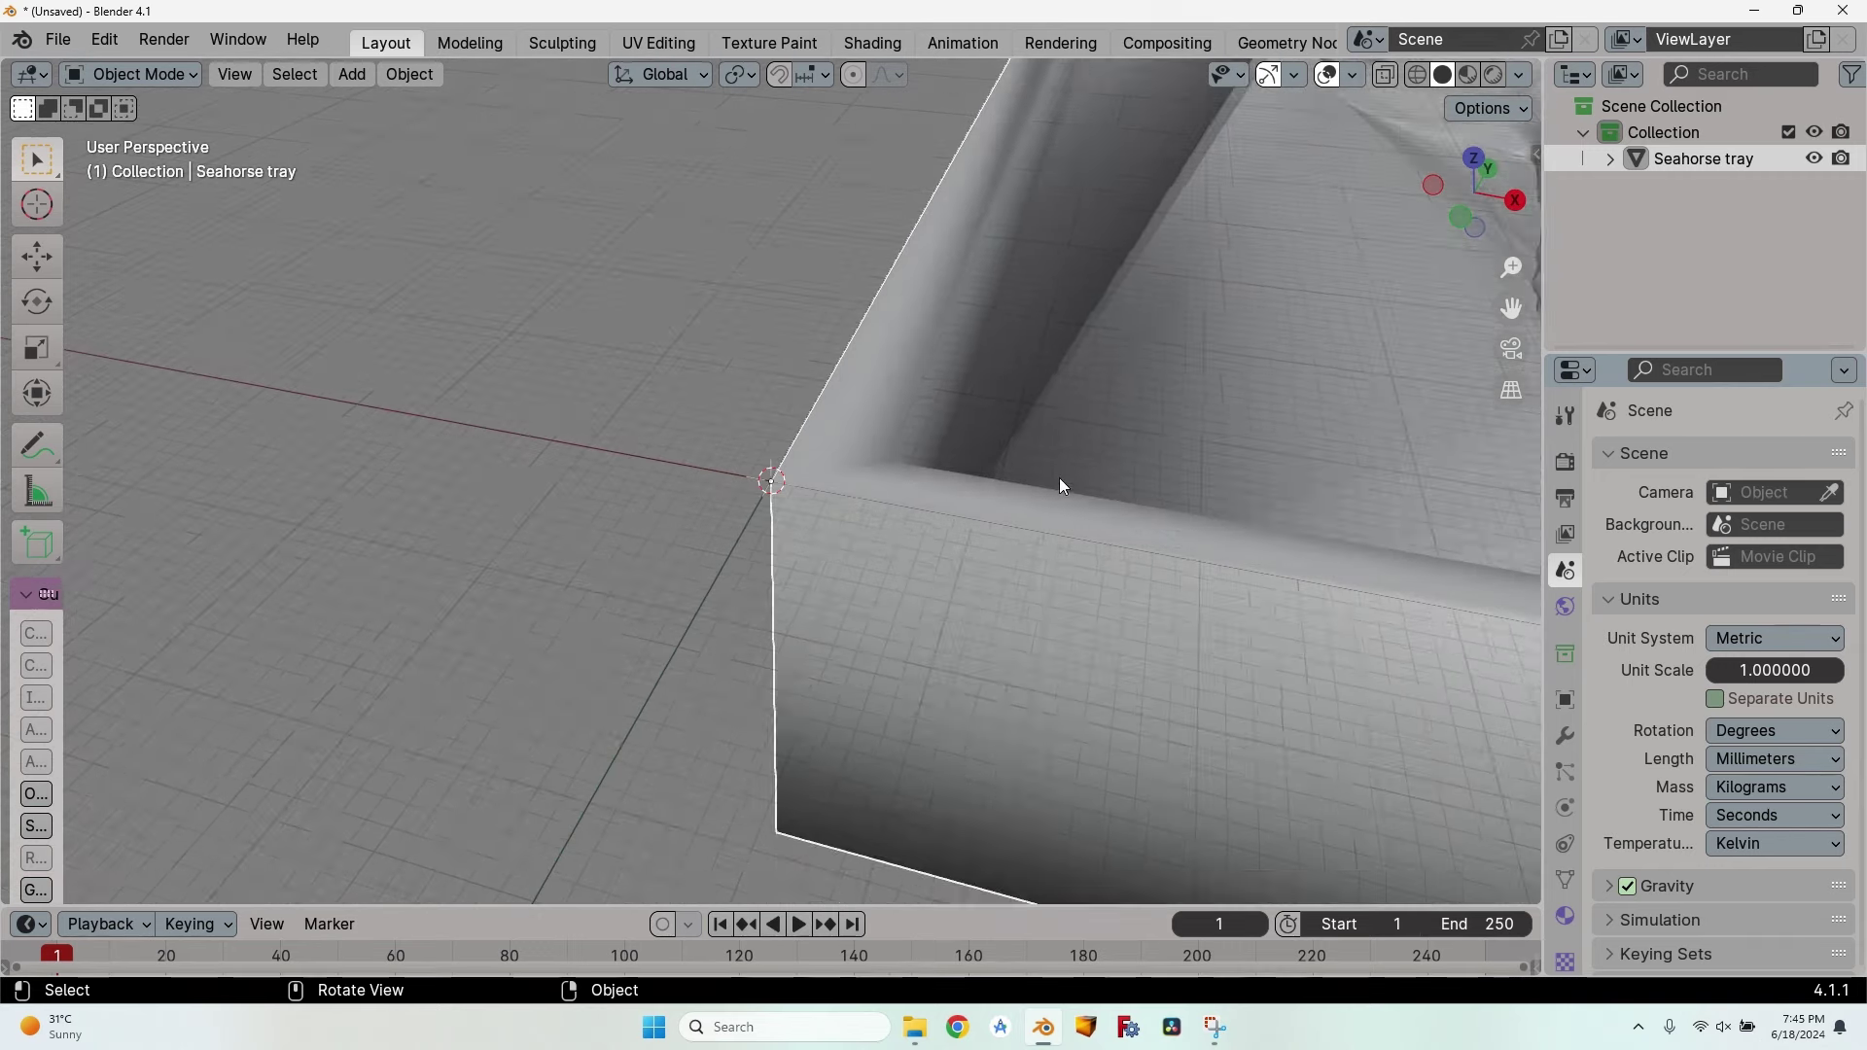
scroll(1059, 477, "down", 8)
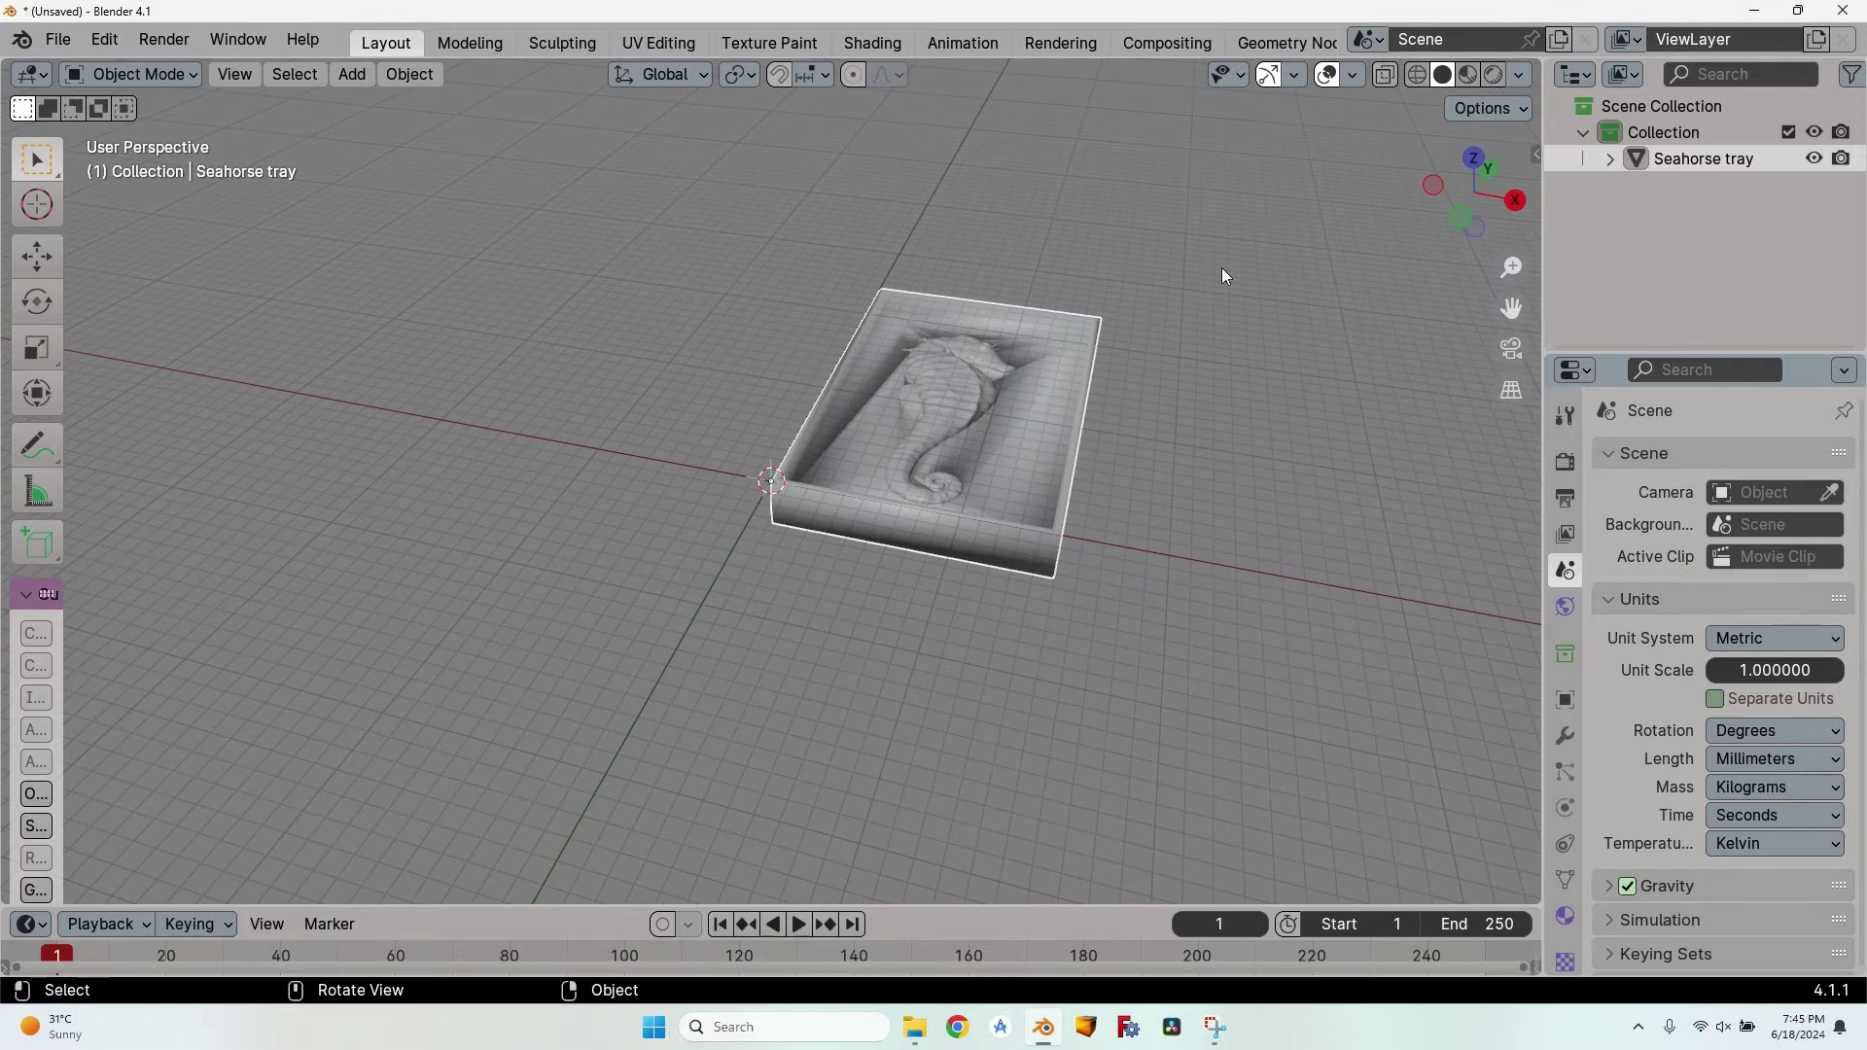
key("n")
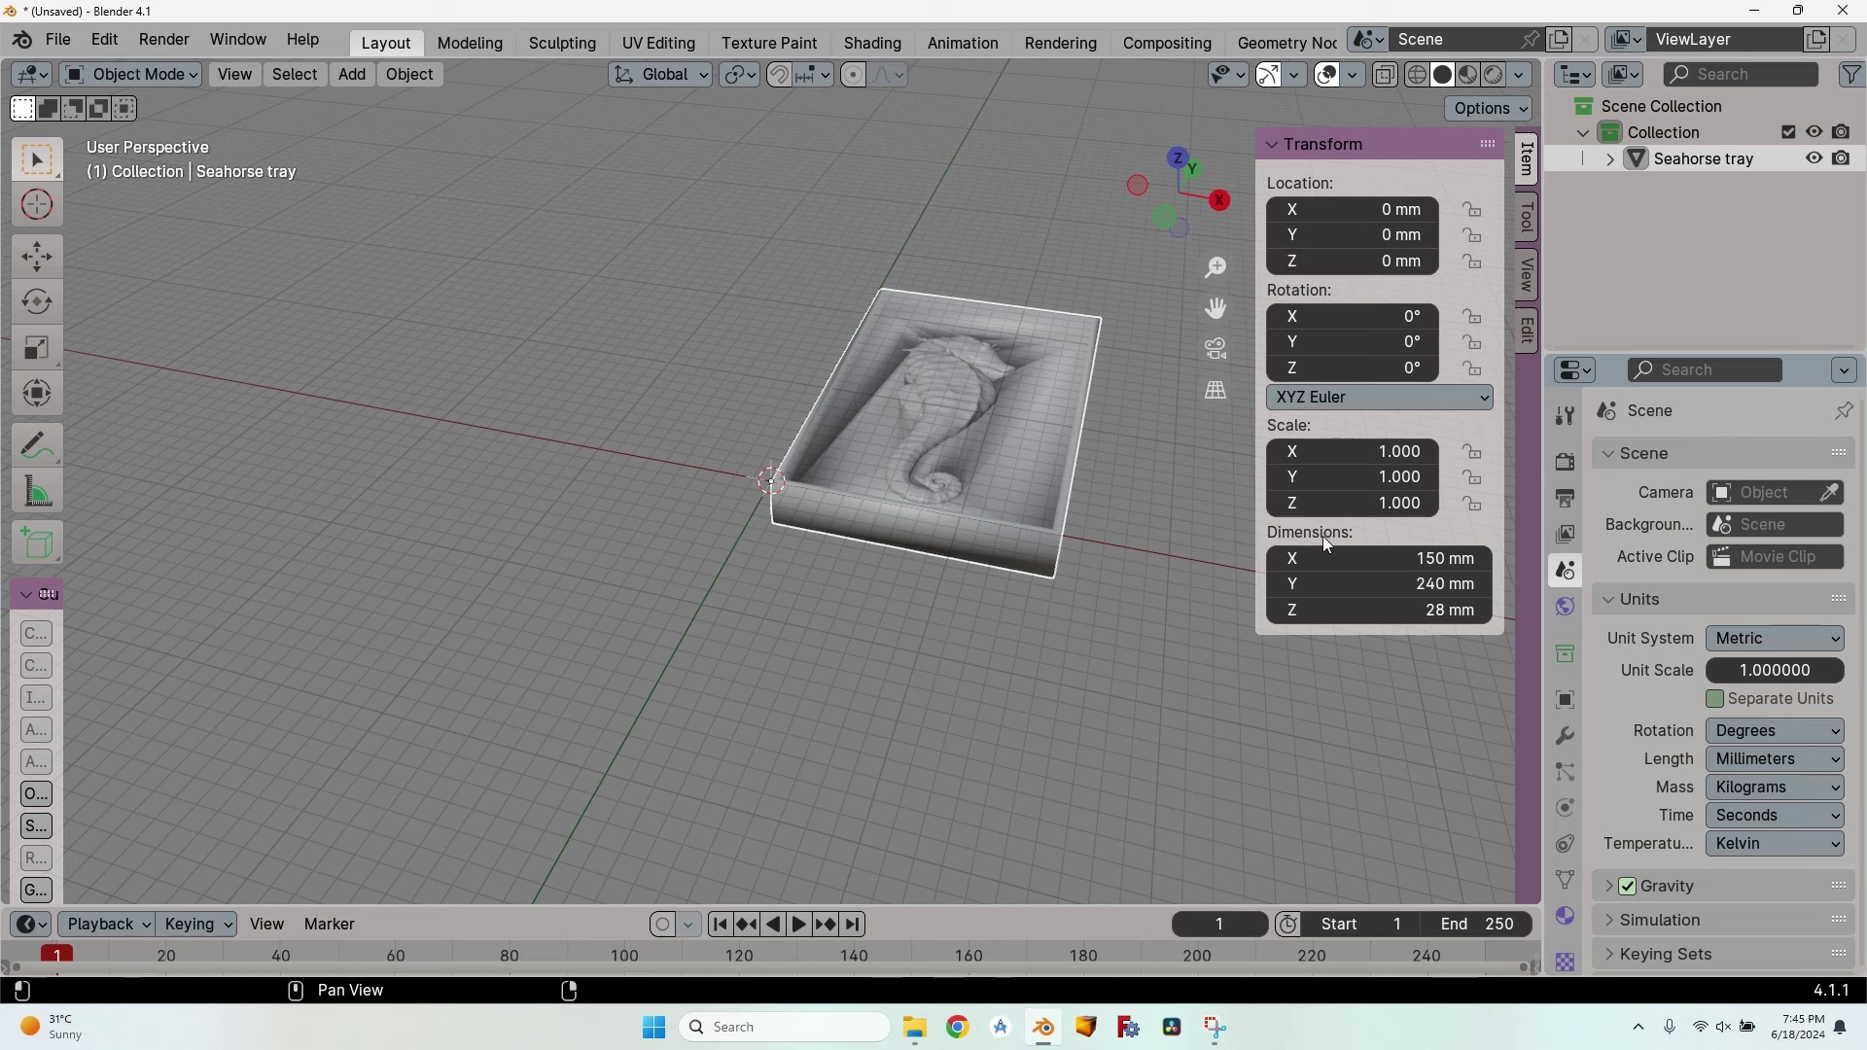
left_click(1397, 451)
type("2")
key("Tab")
type("2")
key("Tab")
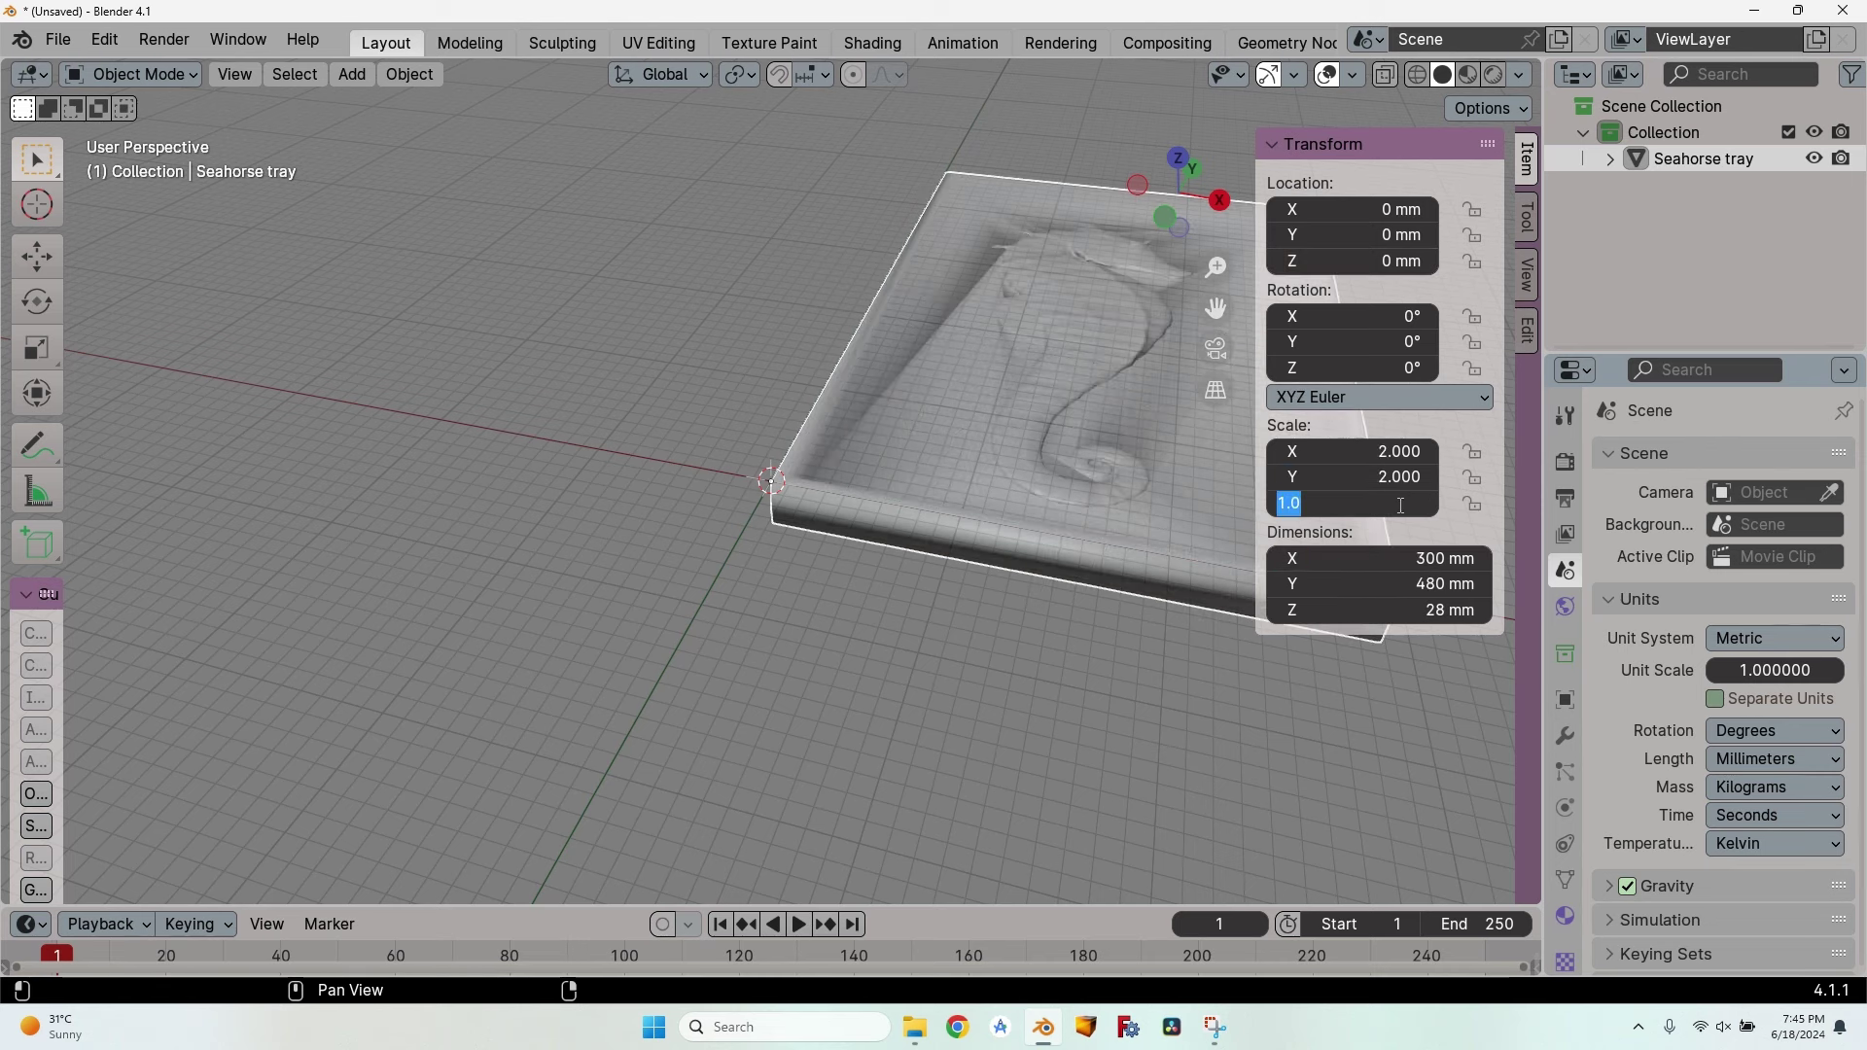
type("2")
key("Tab")
key("Return")
key("n")
scroll(1233, 402, "up", 2)
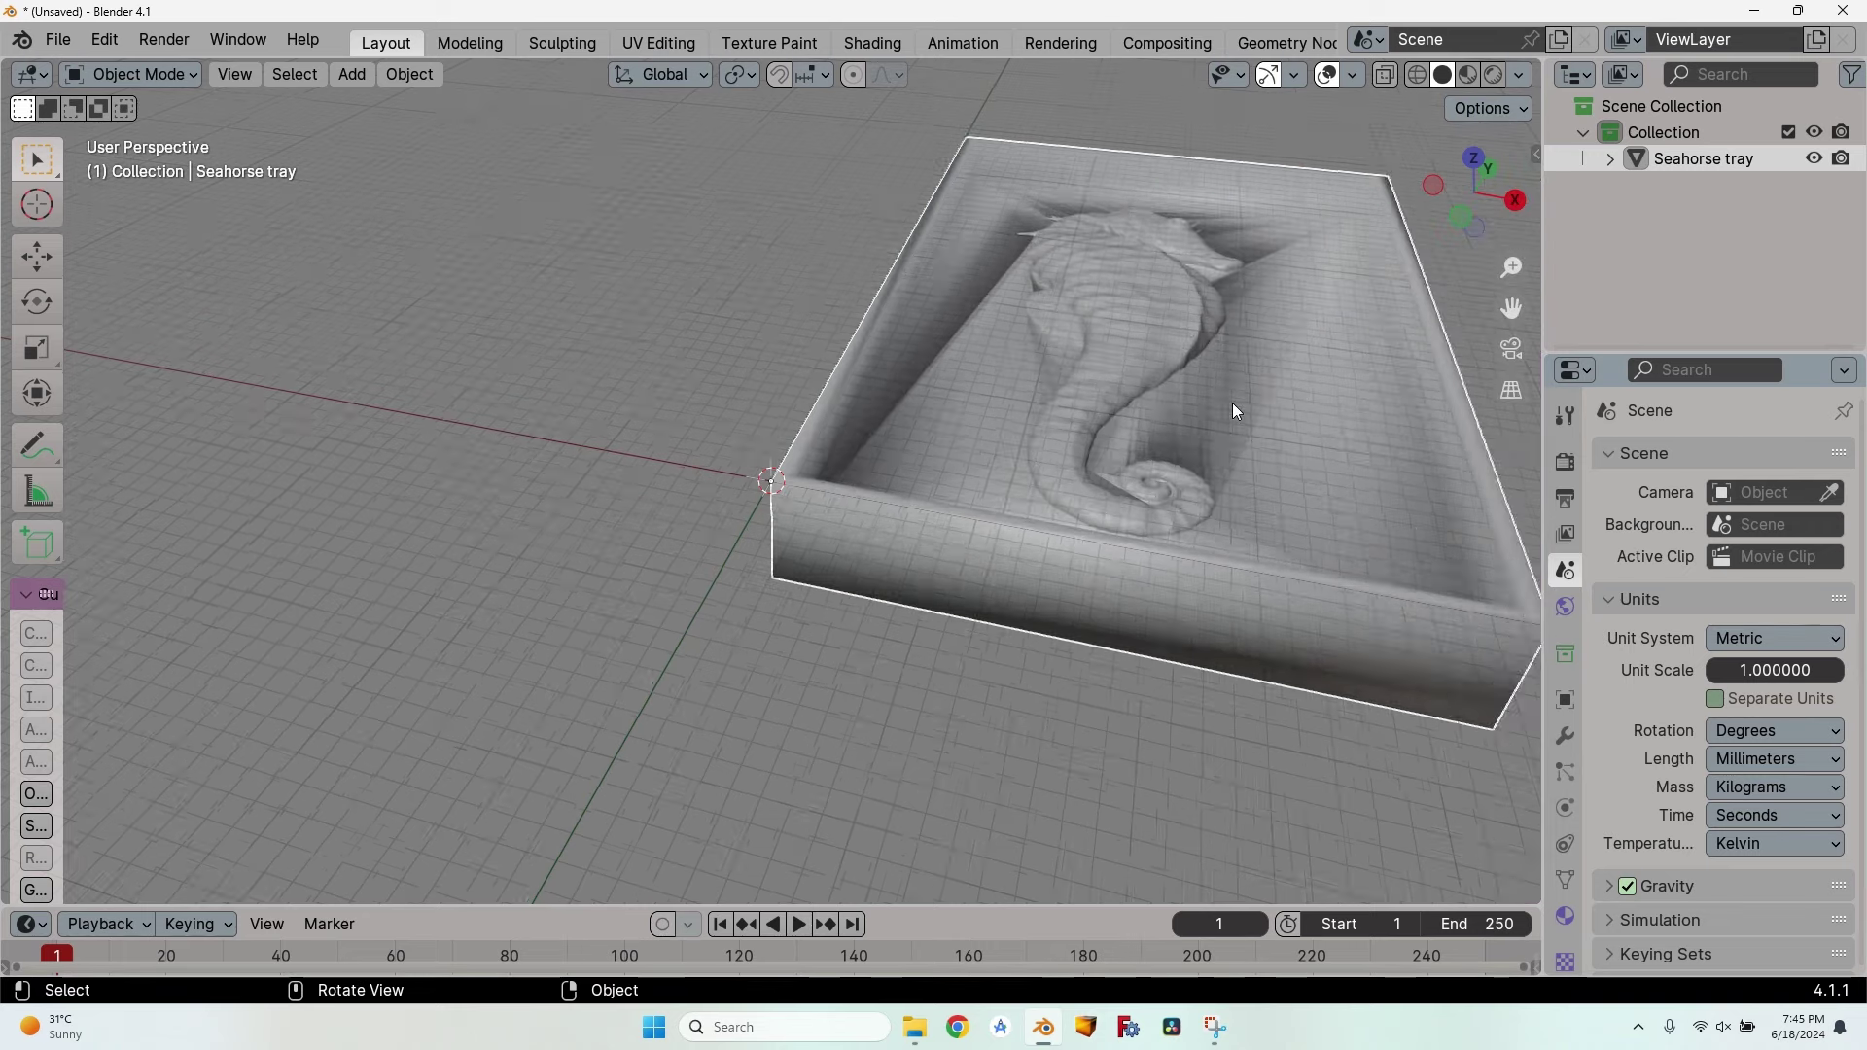
middle_click_drag(1232, 403, 1128, 340)
scroll(1167, 359, "down", 2)
key("n")
left_click(1406, 453)
type("1")
key("Tab")
type("1")
key("Tab")
type("1")
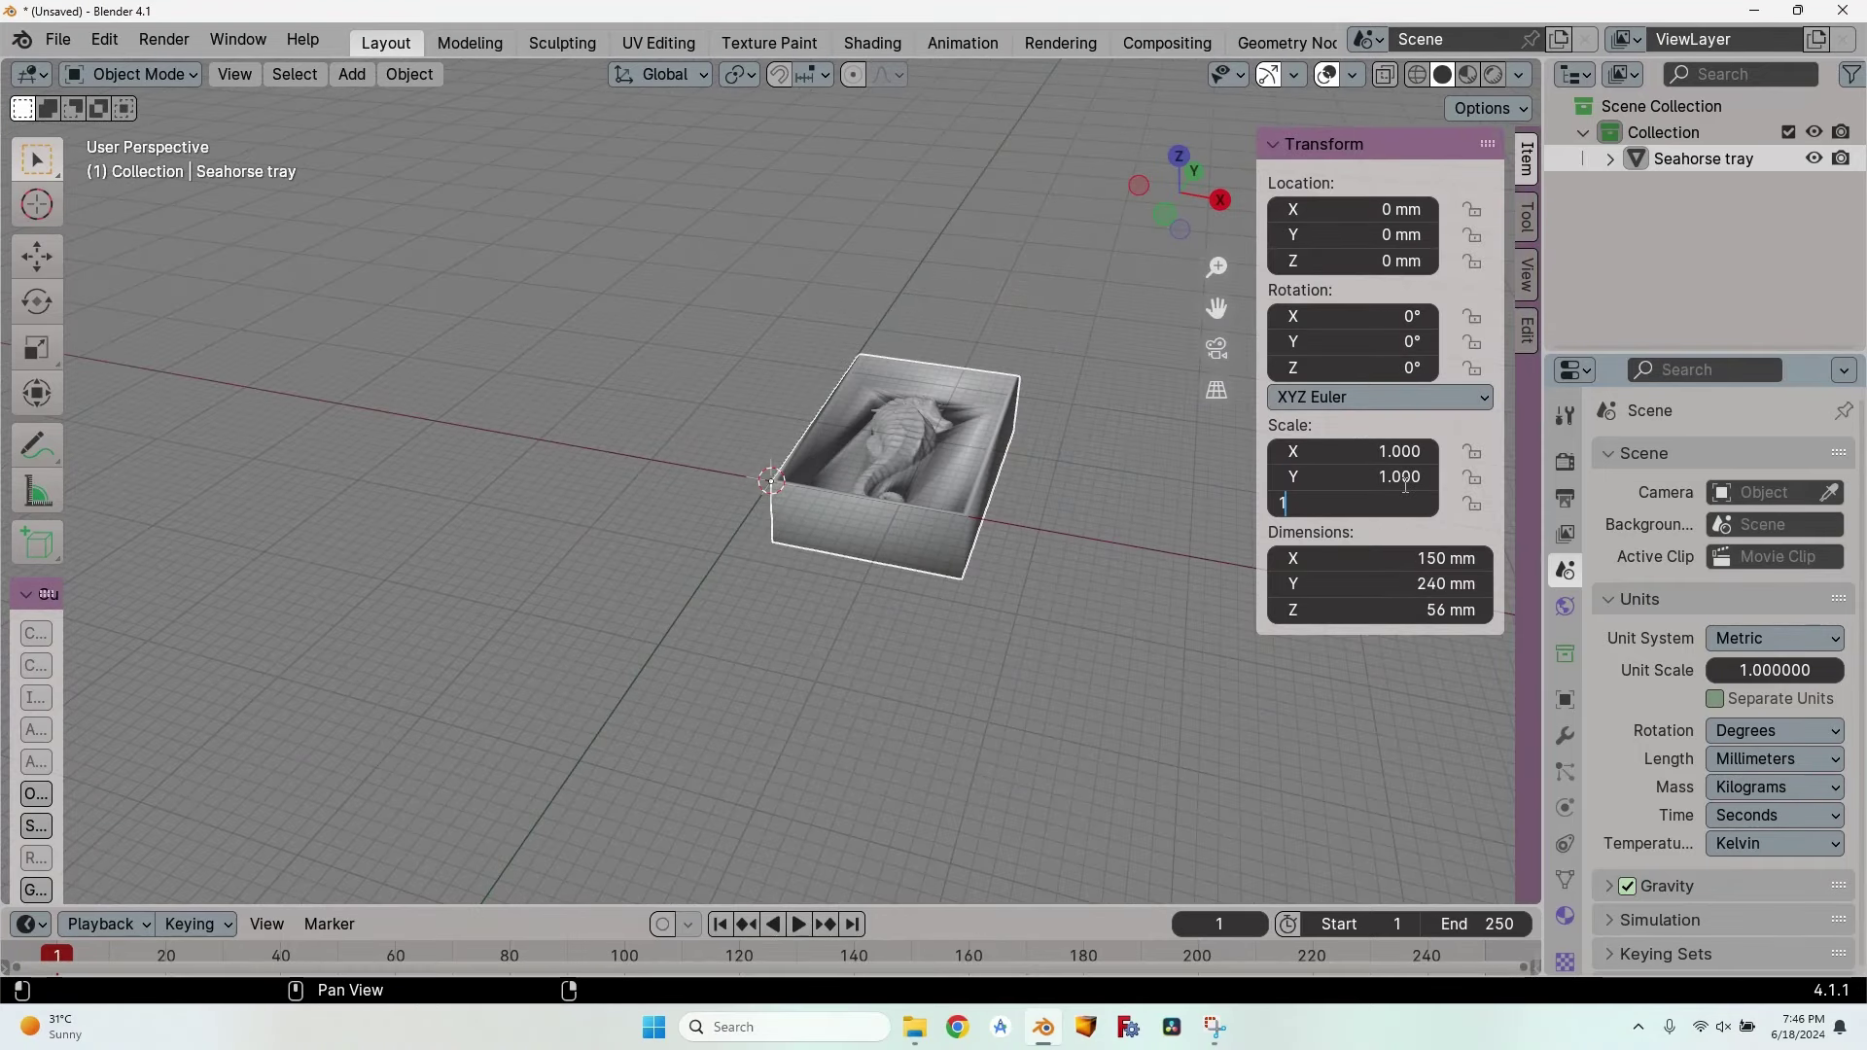
key("Tab")
key("Tab")
key("Tab")
key("Return")
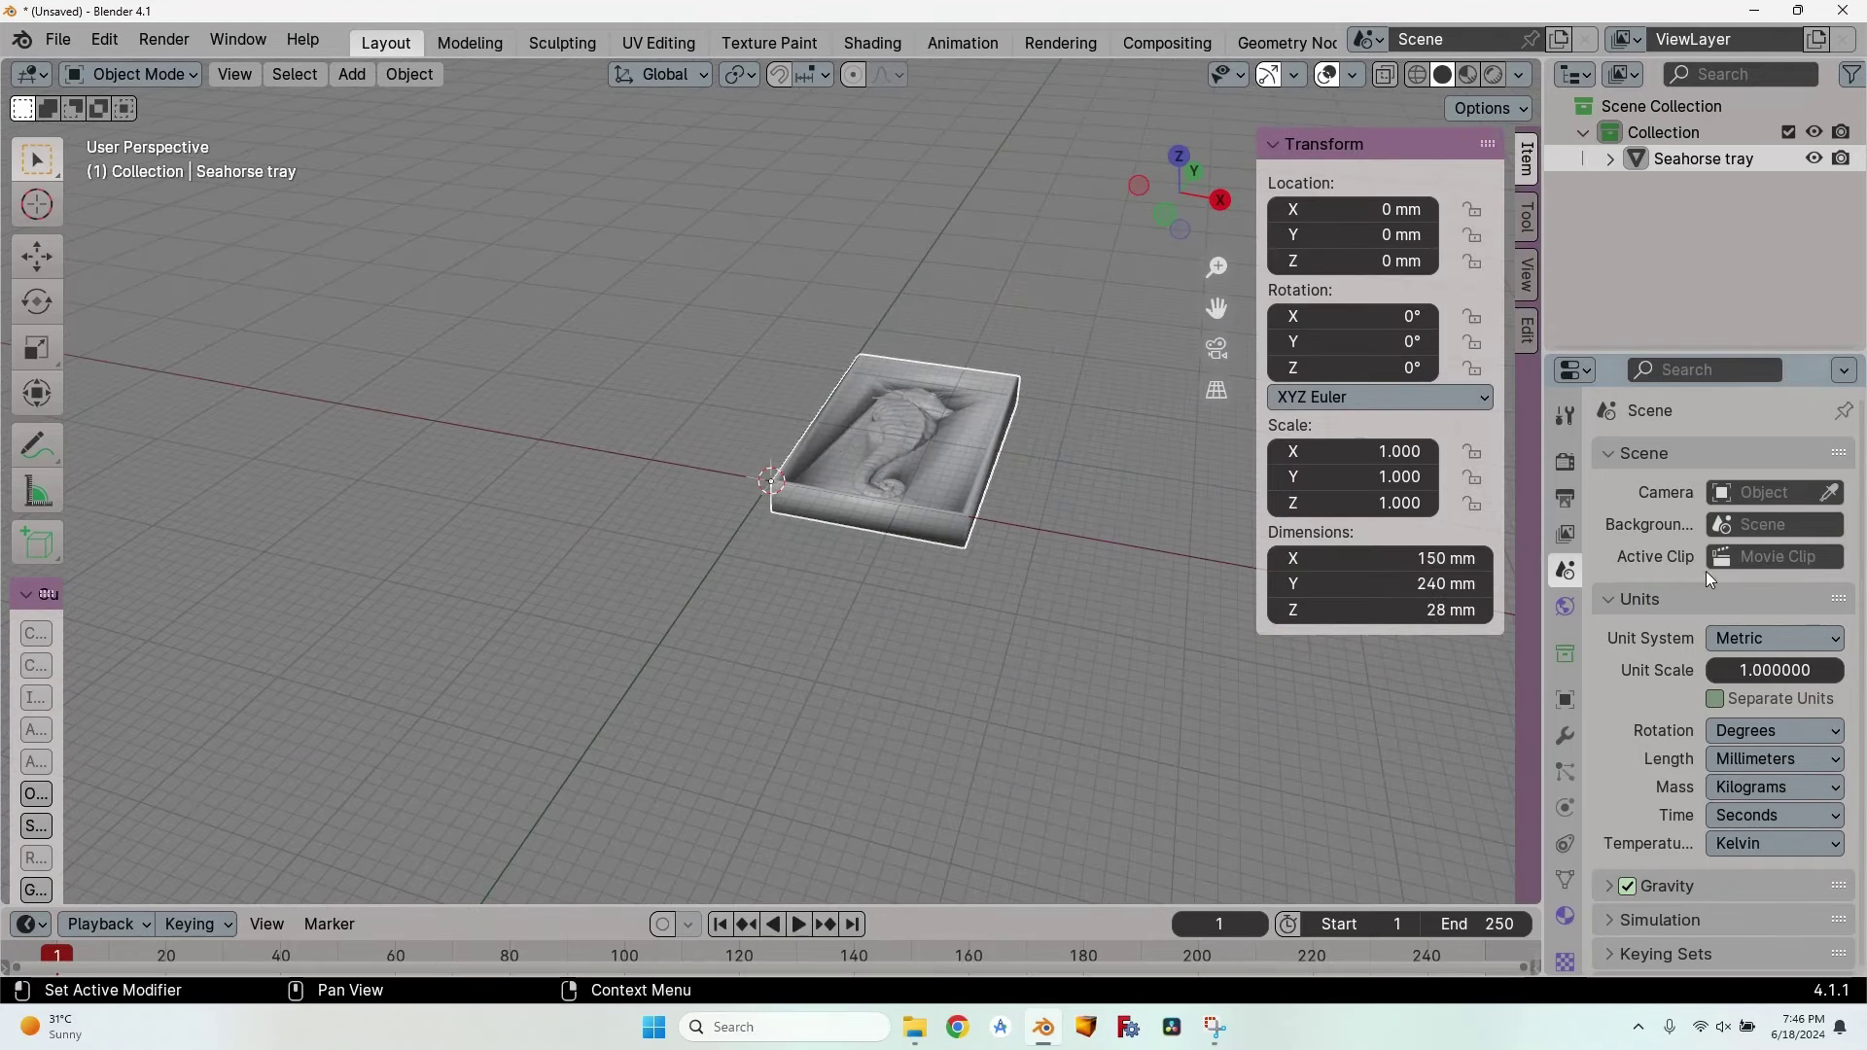
double_click(1447, 557)
key("BackSpace")
key("BackSpace")
key("BackSpace")
key("BackSpace")
key("BackSpace")
key("BackSpace")
type("200")
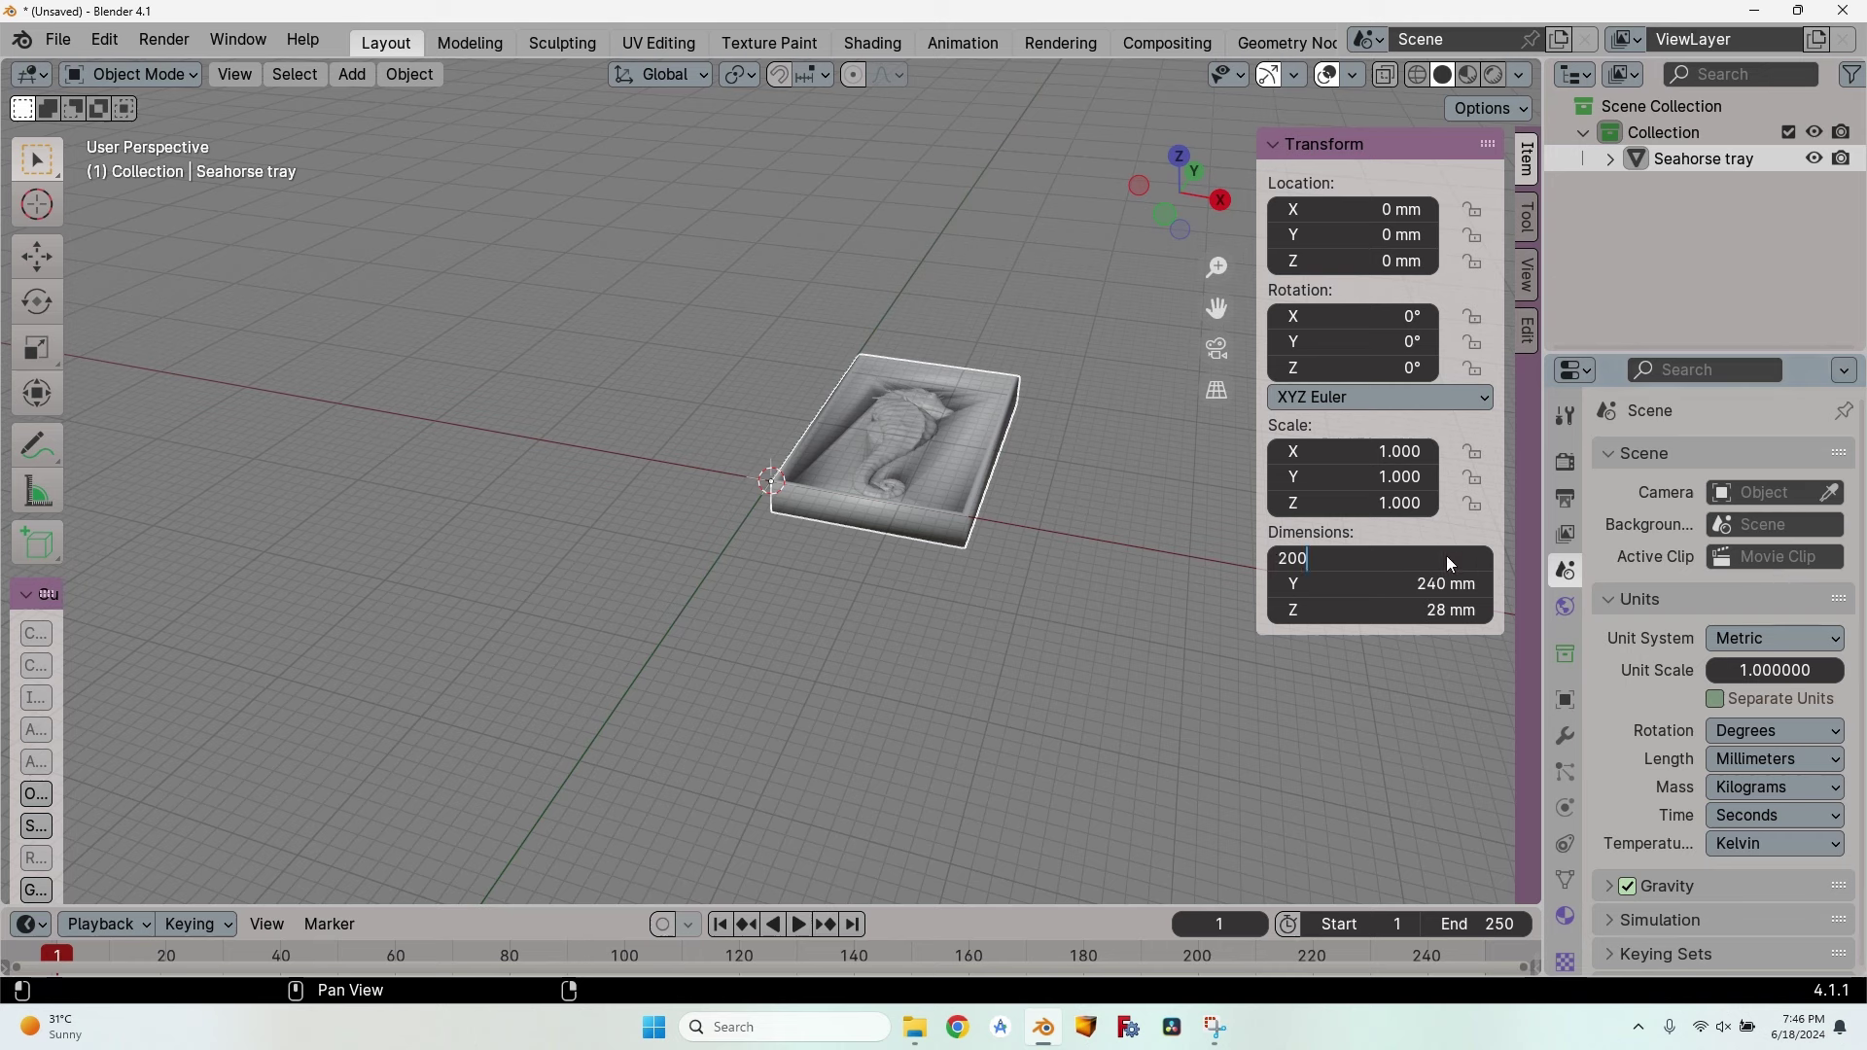
key("Tab")
key("Return")
double_click(1357, 452)
key("Return")
double_click(1401, 478)
type("1.33333")
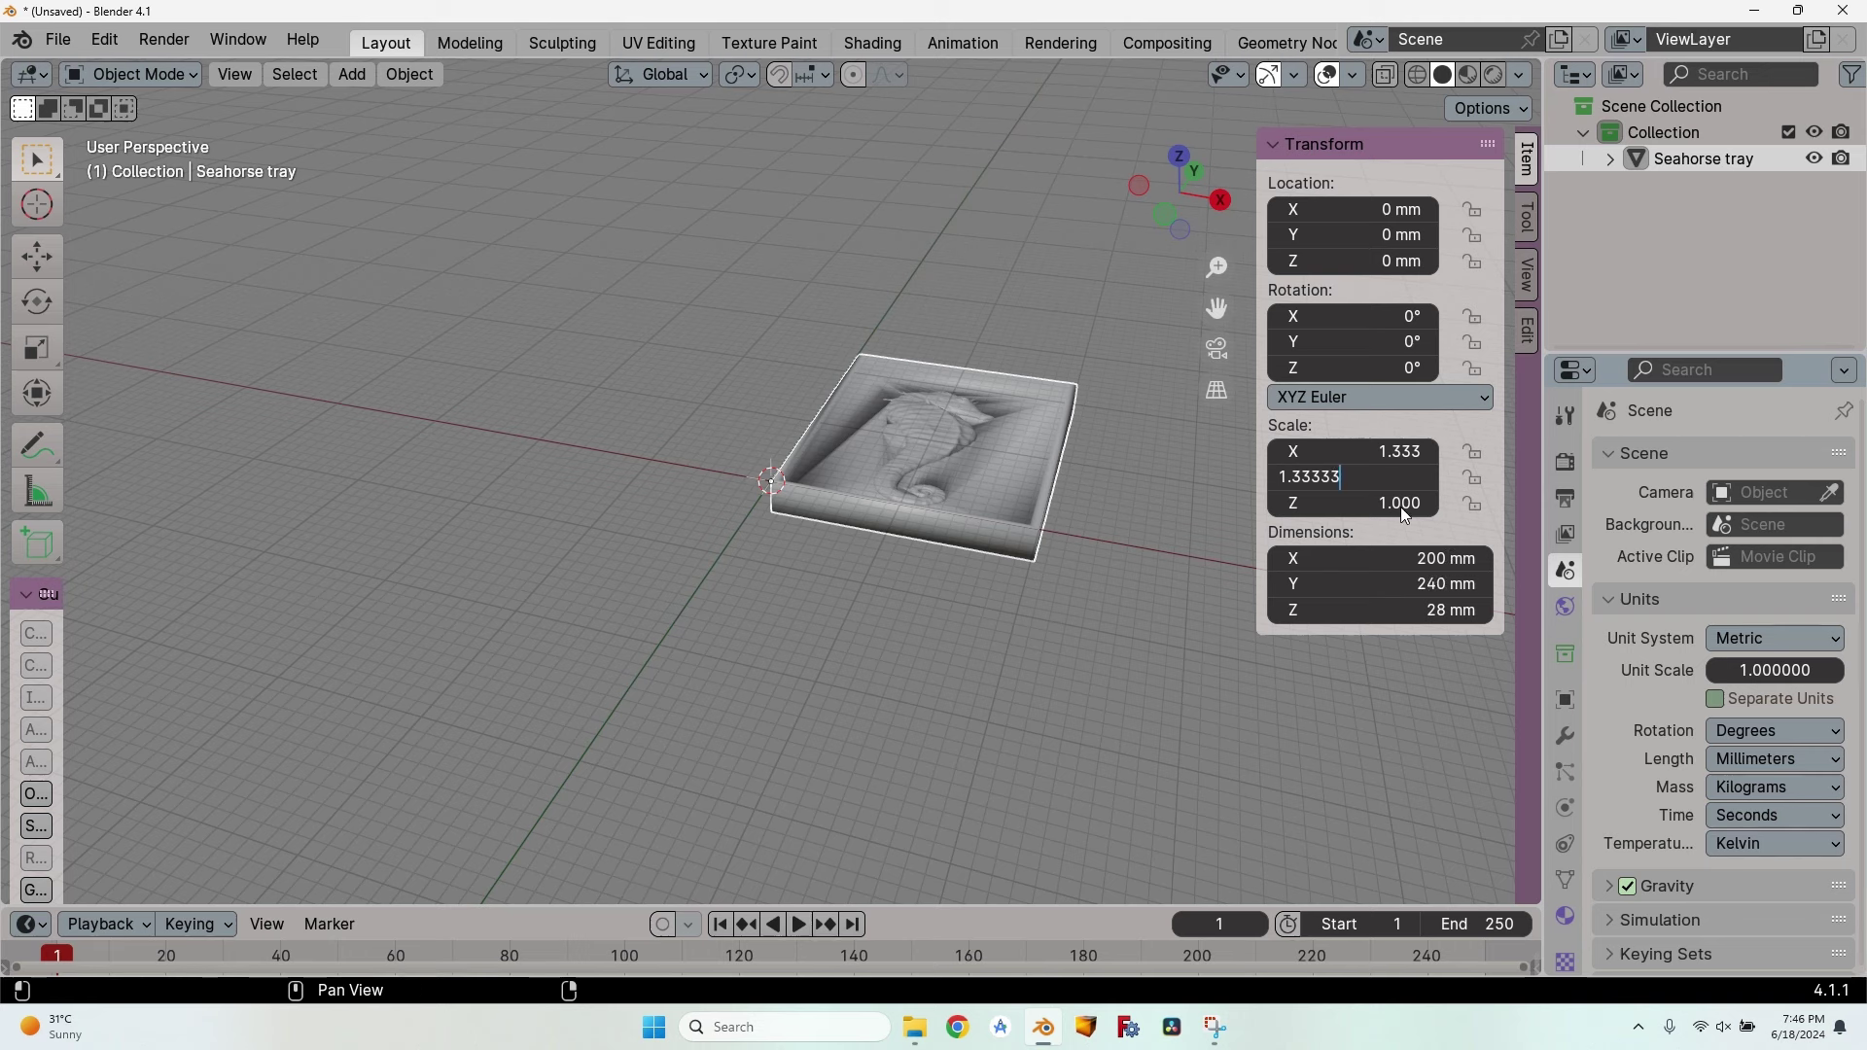
key("Return")
double_click(1403, 504)
type("0000")
key("Return")
key("n")
scroll(1227, 405, "up", 4)
middle_click_drag(1316, 418, 813, 465)
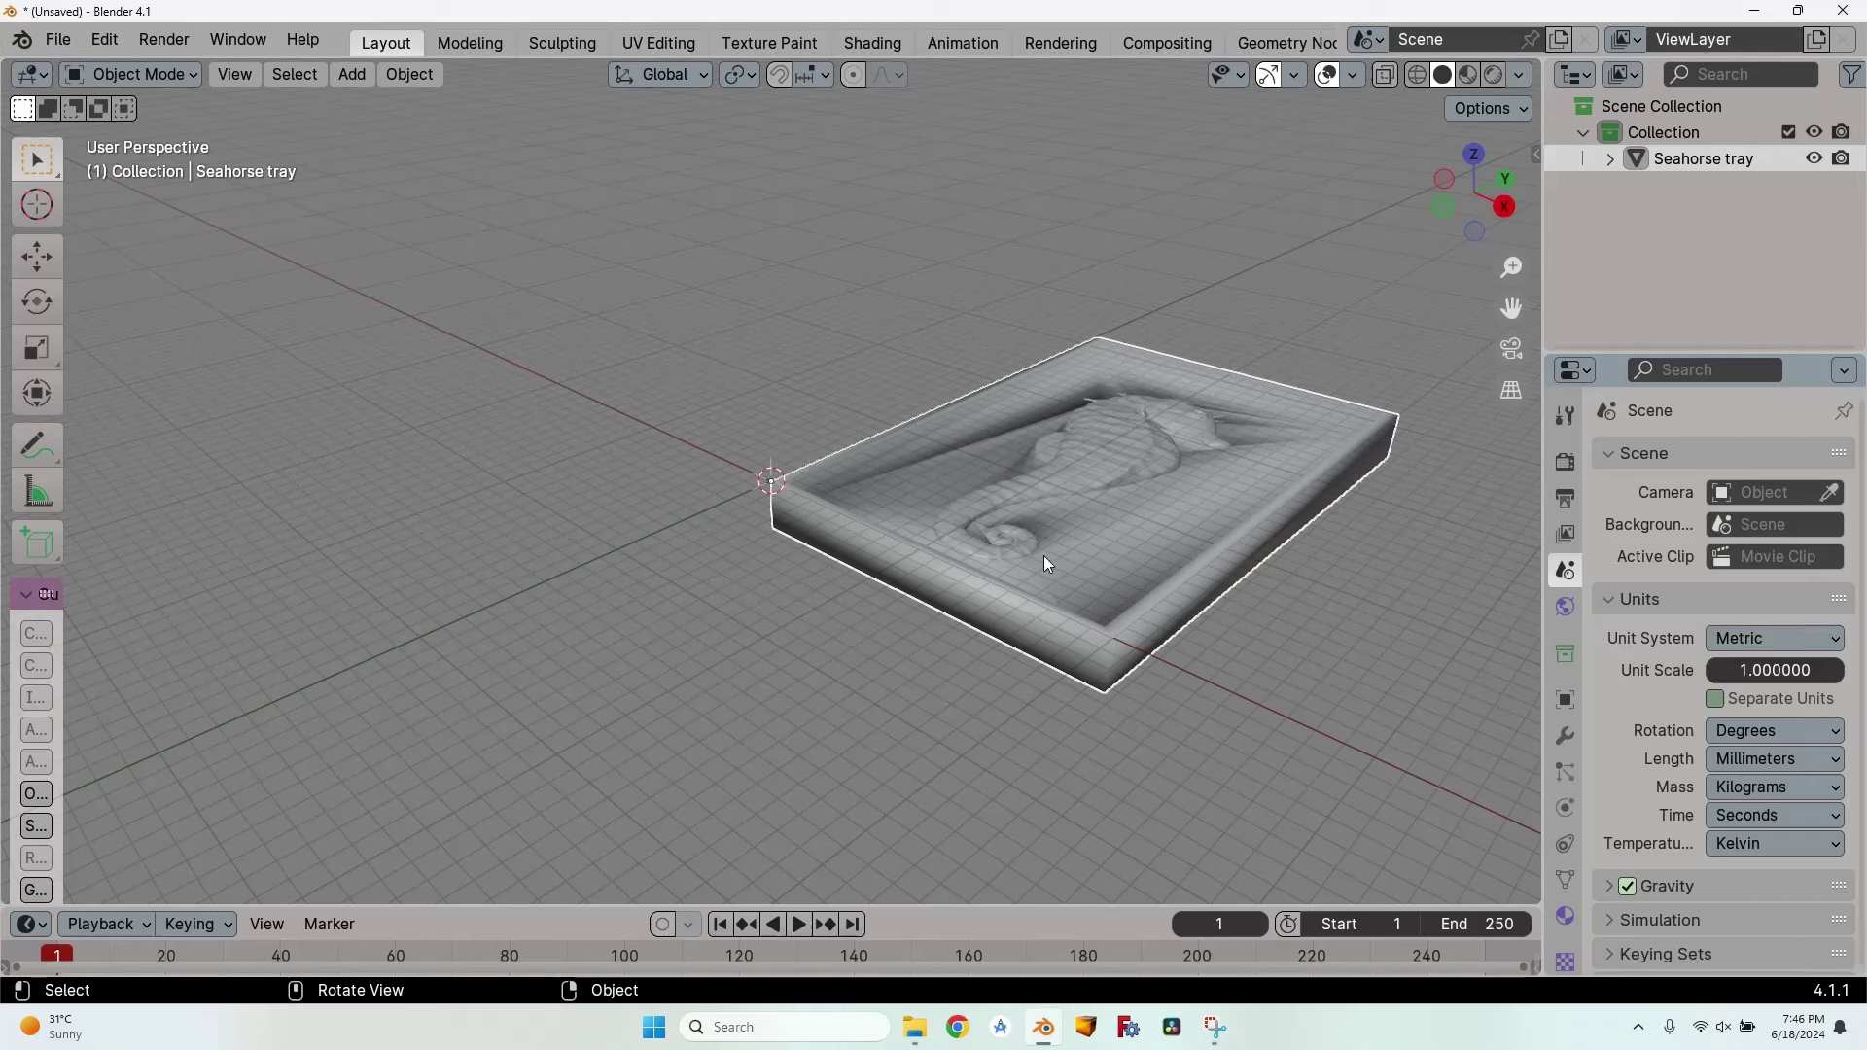
key("n")
left_click_drag(1400, 457, 1426, 462)
left_click(1425, 463)
type("1.36333")
key("Tab")
type("1")
key("Tab")
type("1")
key("Tab")
key("Escape")
key("n")
left_click(1536, 175)
Hide and reshow the sidebar's transform values, then zoom the viewport.
key("n")
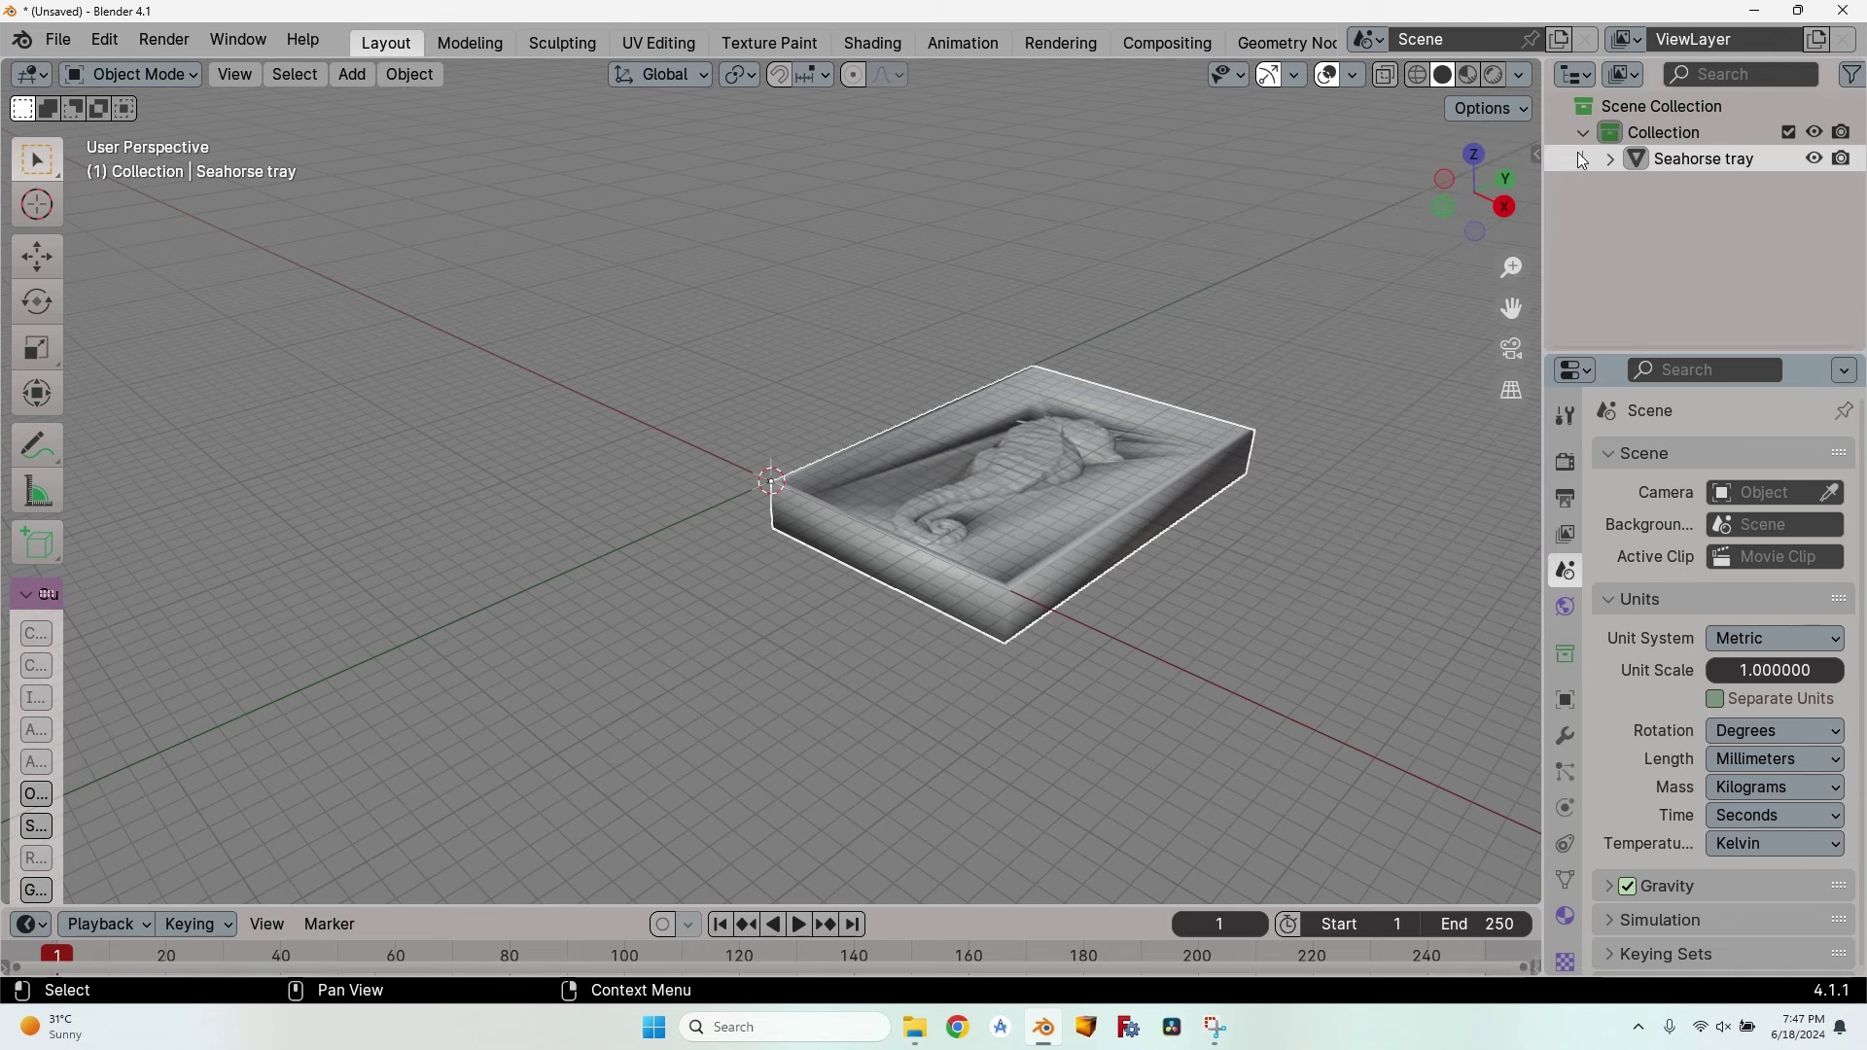
key("n")
key("n")
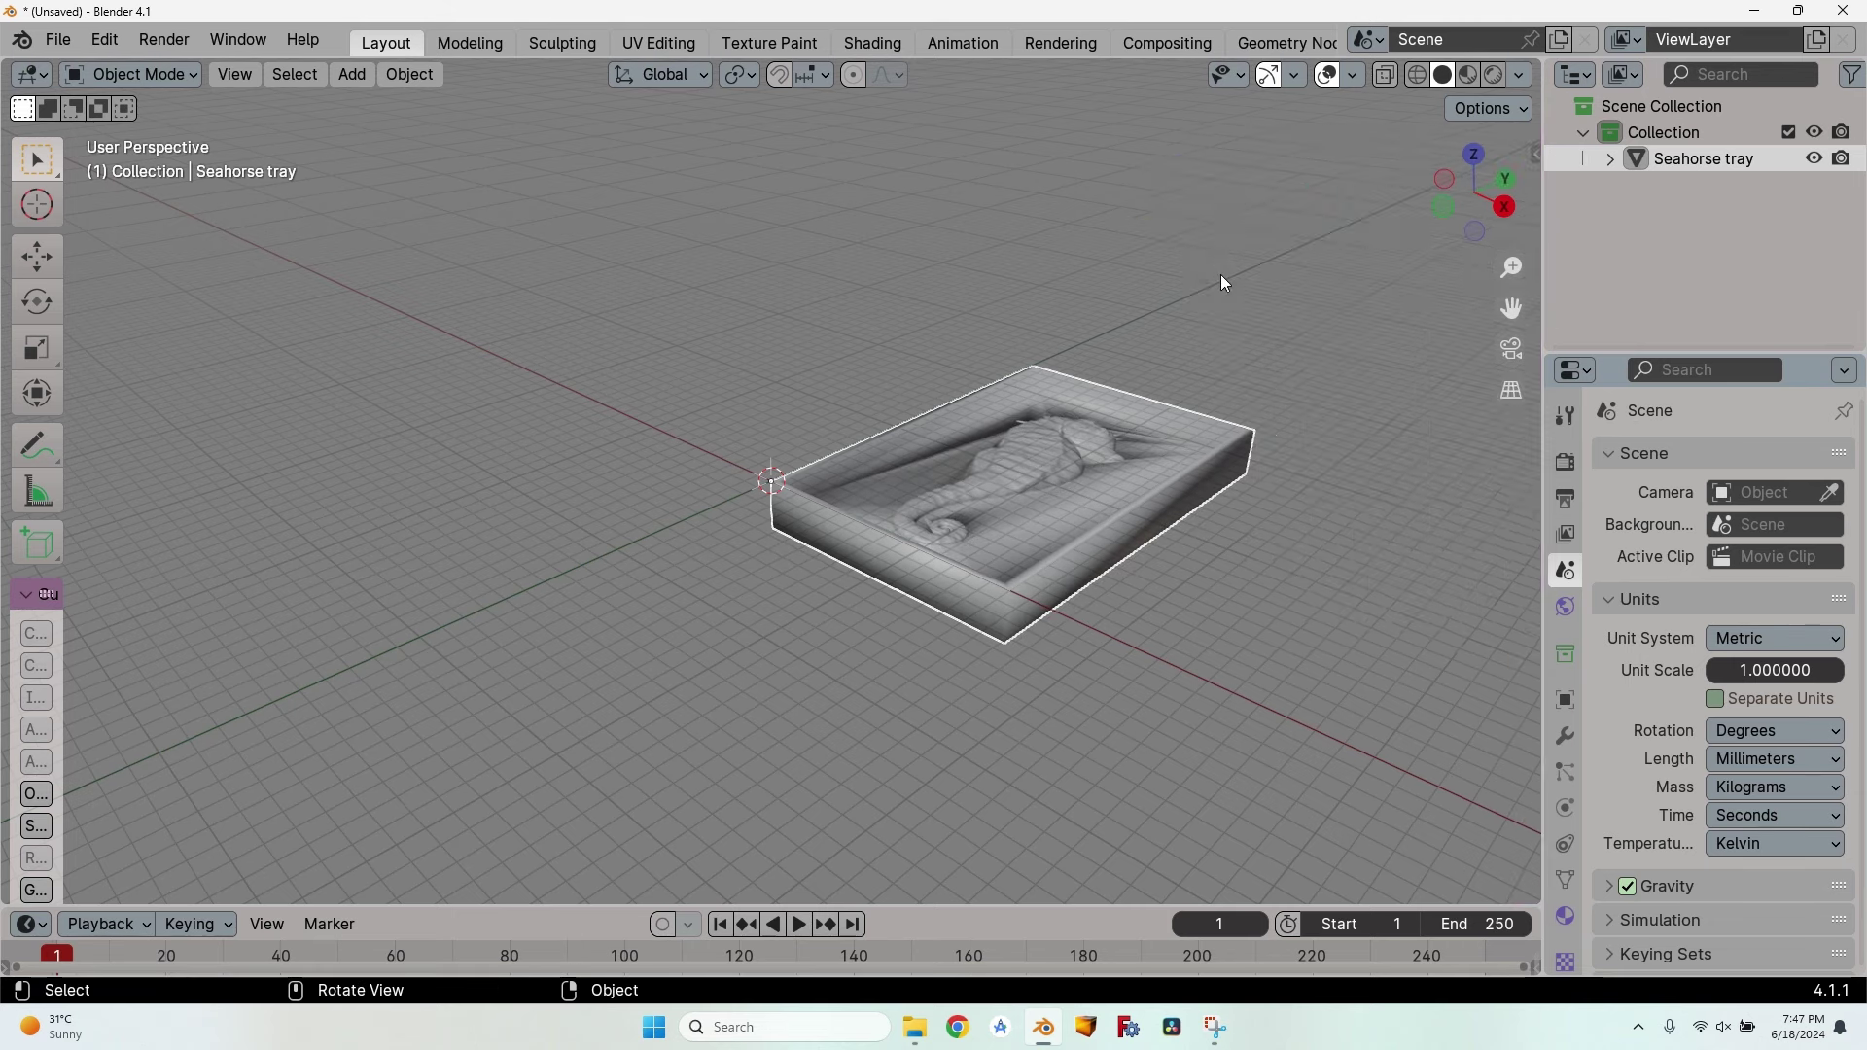
scroll(890, 383, "up", 3)
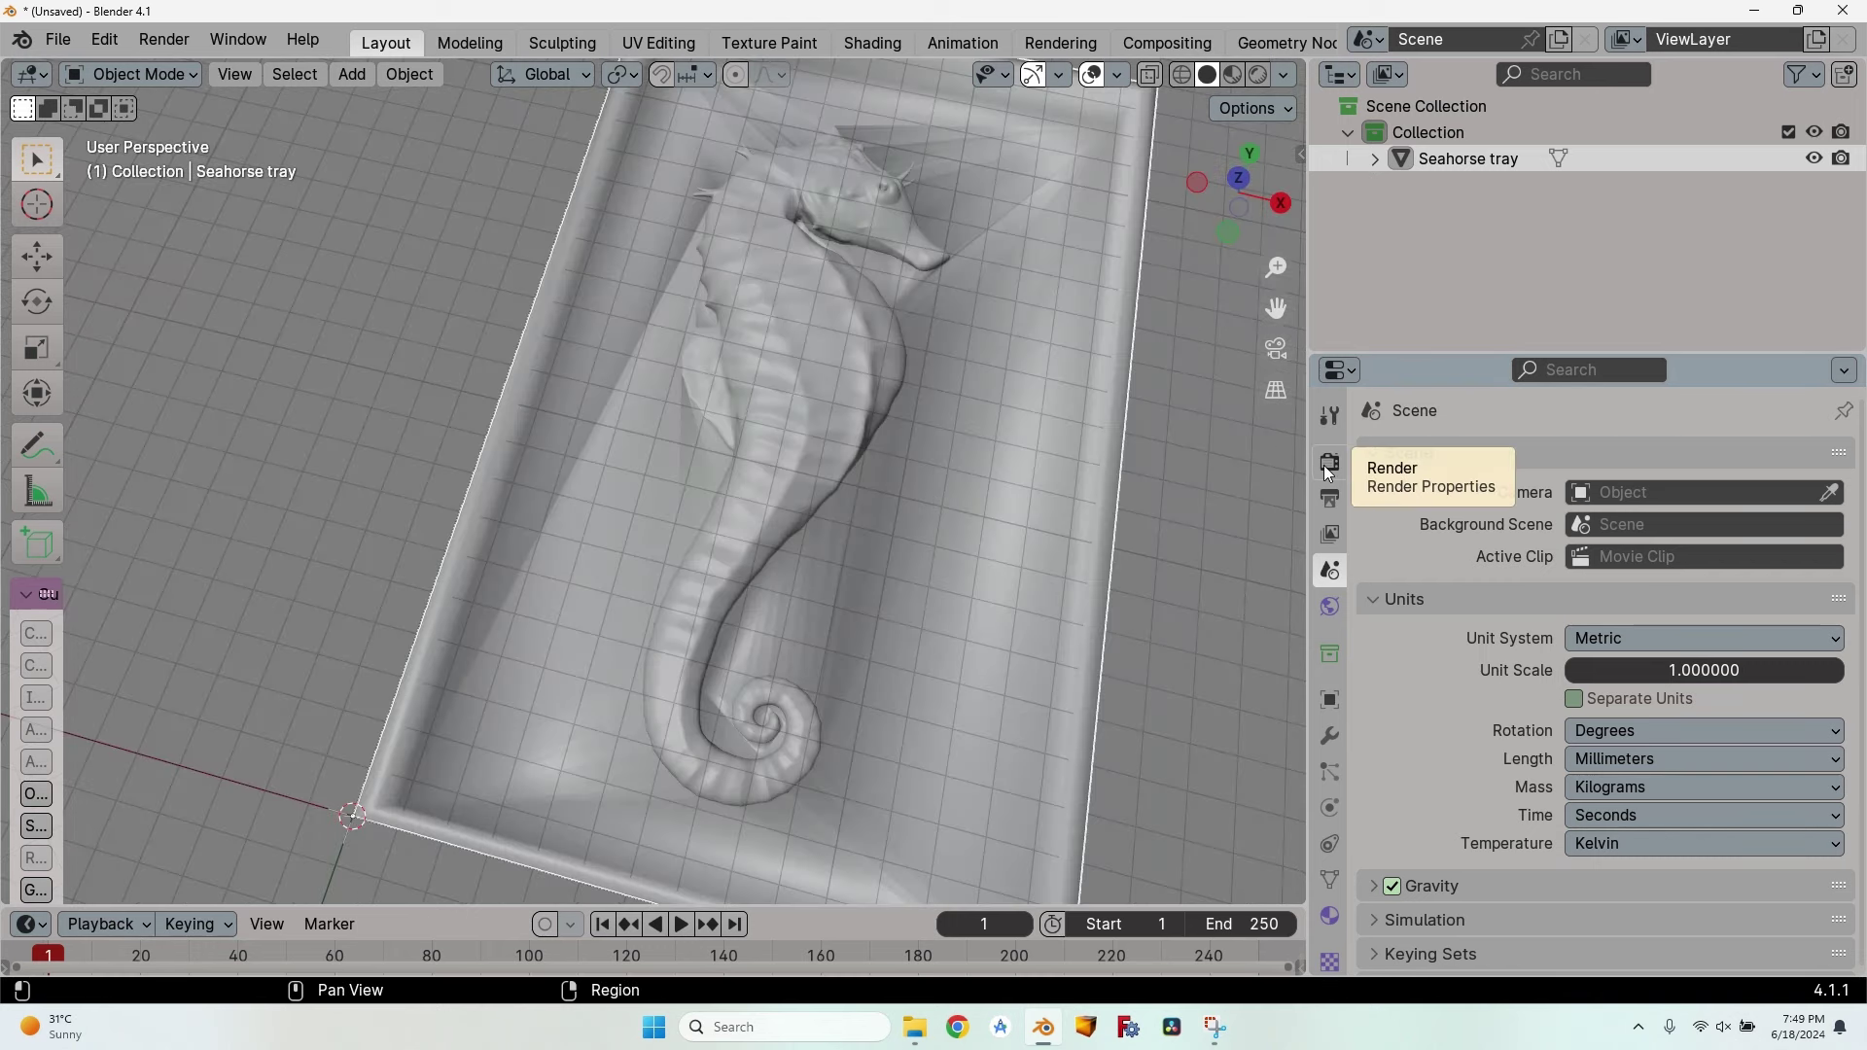
In the Render tab, choose BlenderCAM as render engine and set Interface from Experimental to Complete.
left_click(1328, 464)
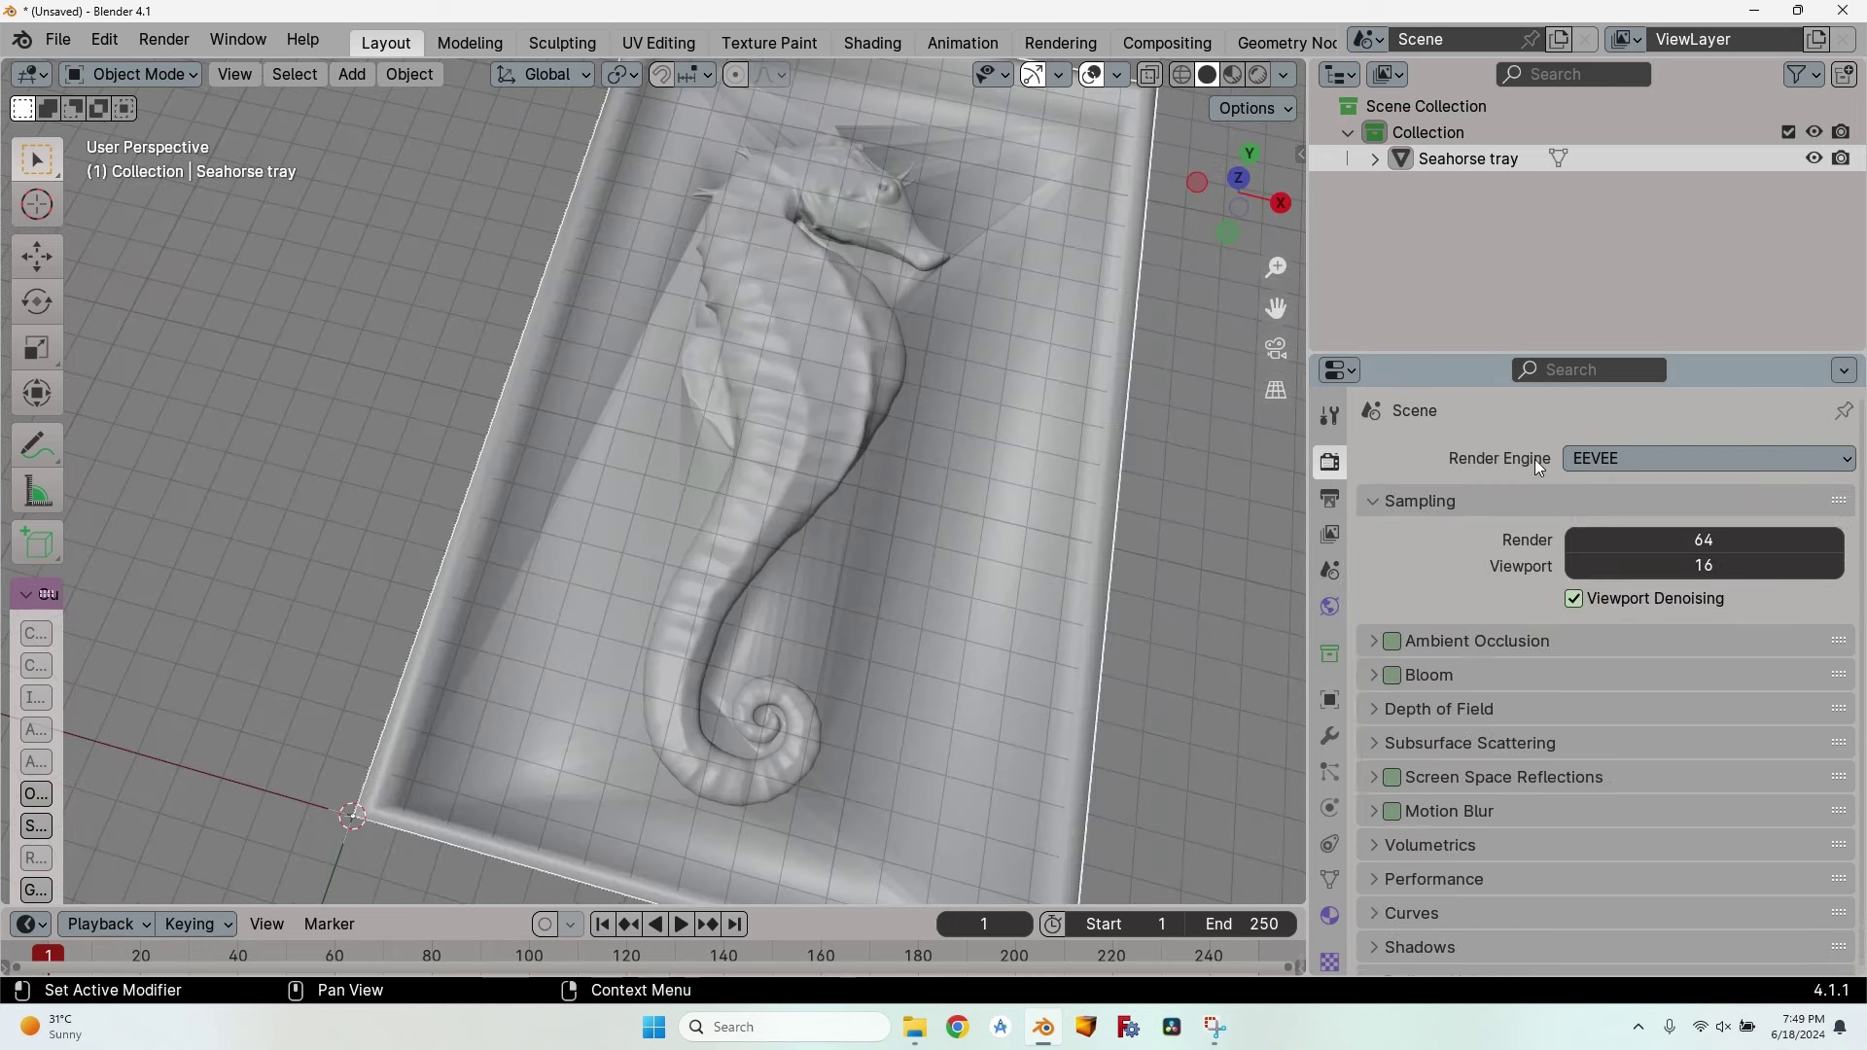
left_click(1620, 459)
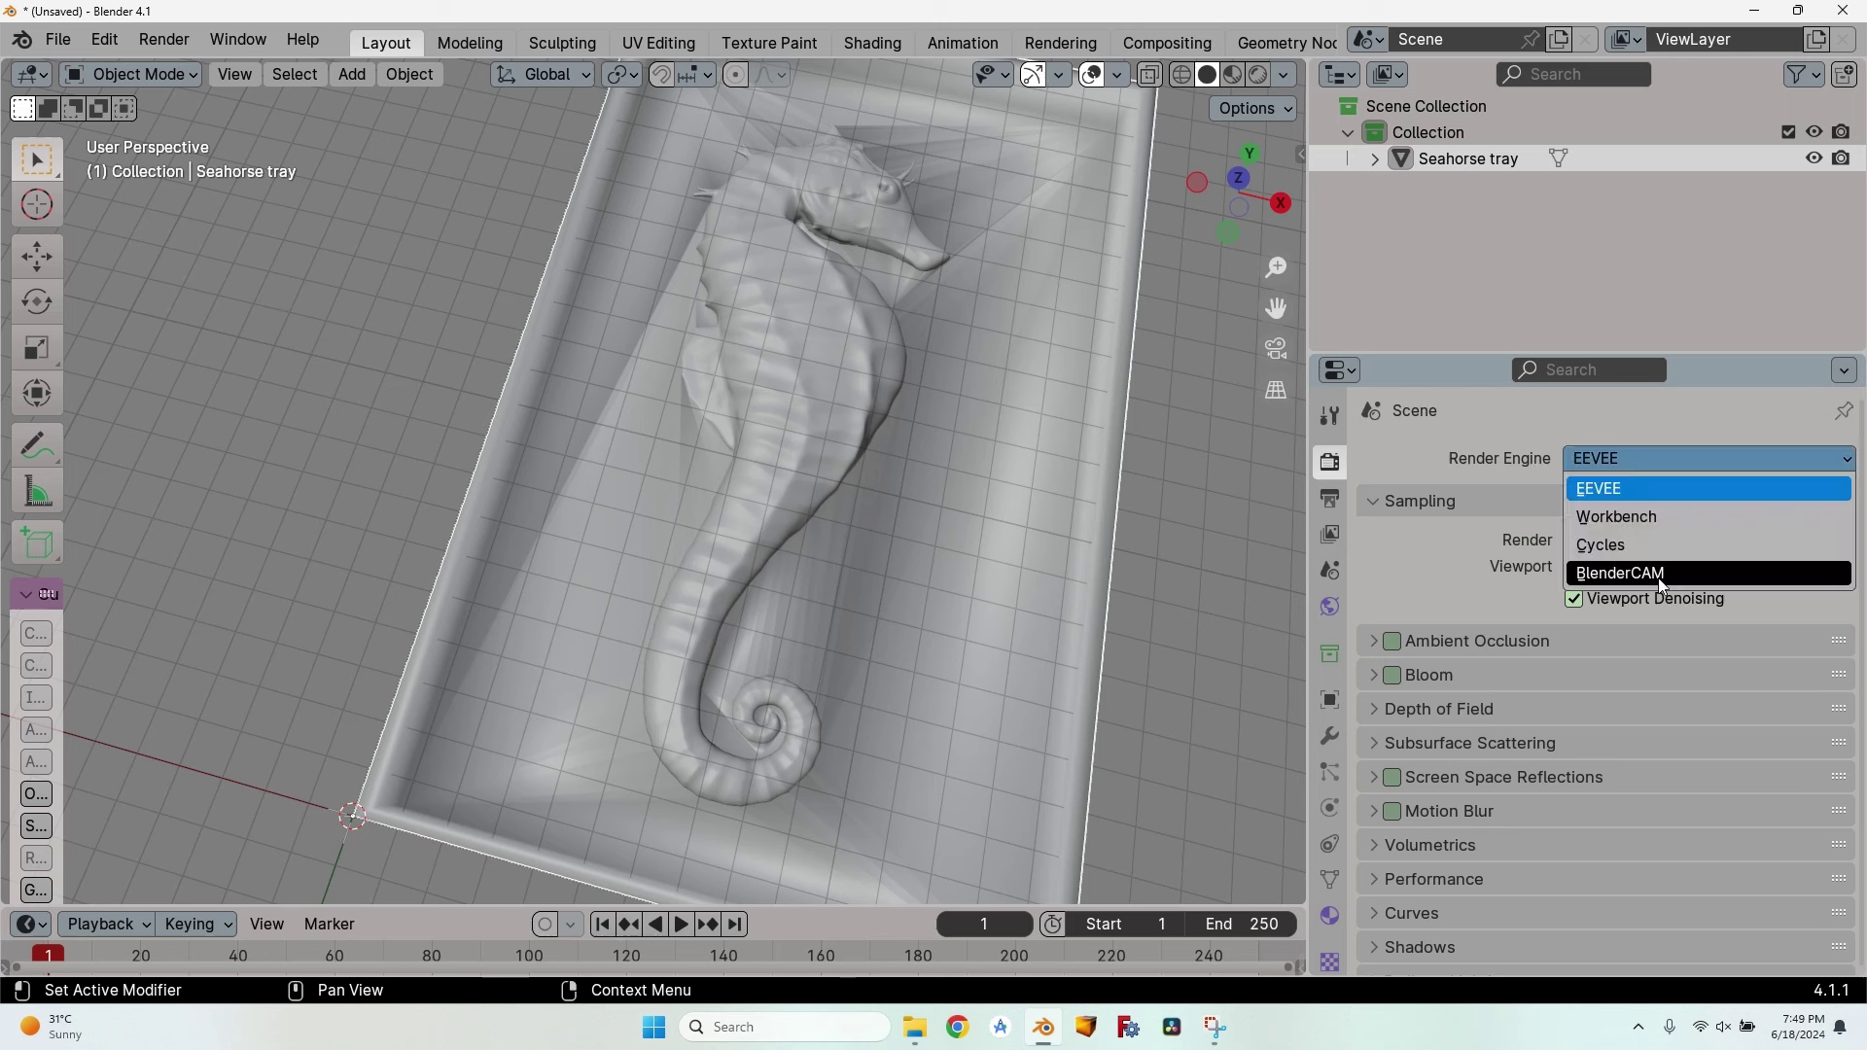
left_click(1661, 574)
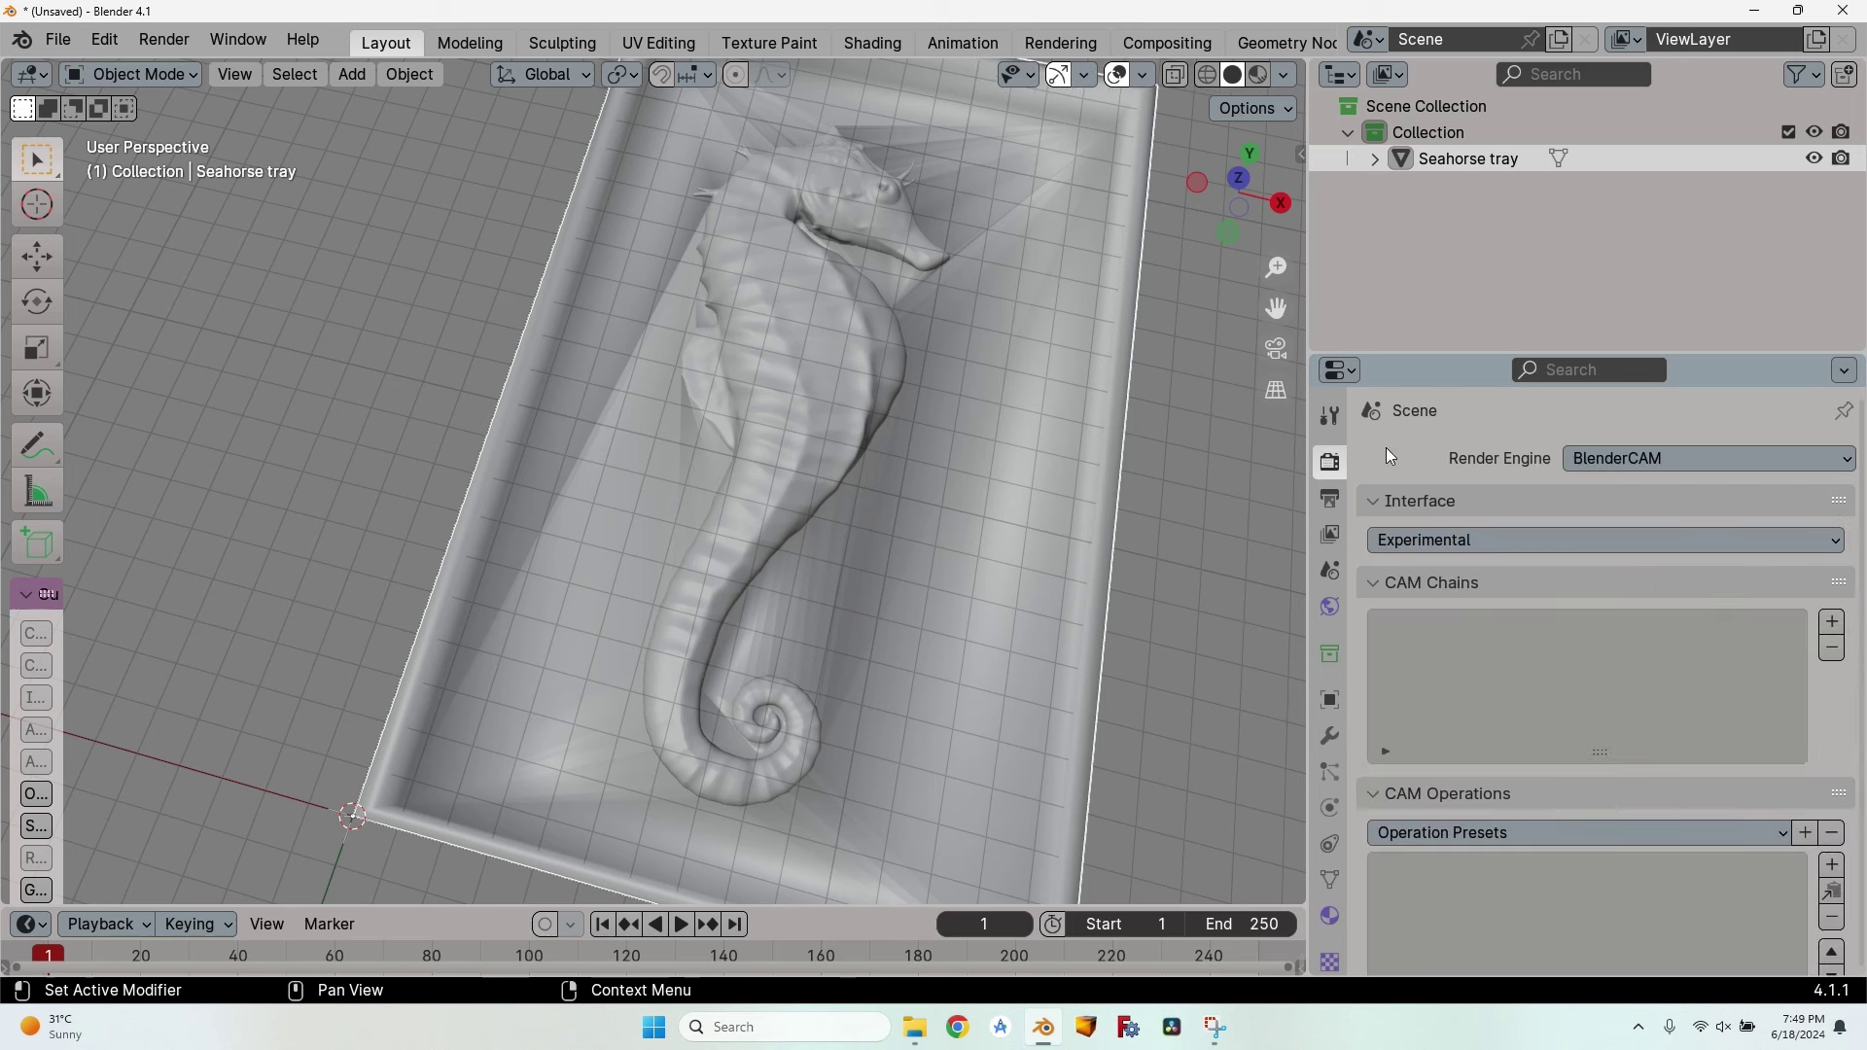
scroll(1362, 708, "down", 5)
scroll(1361, 707, "up", 5)
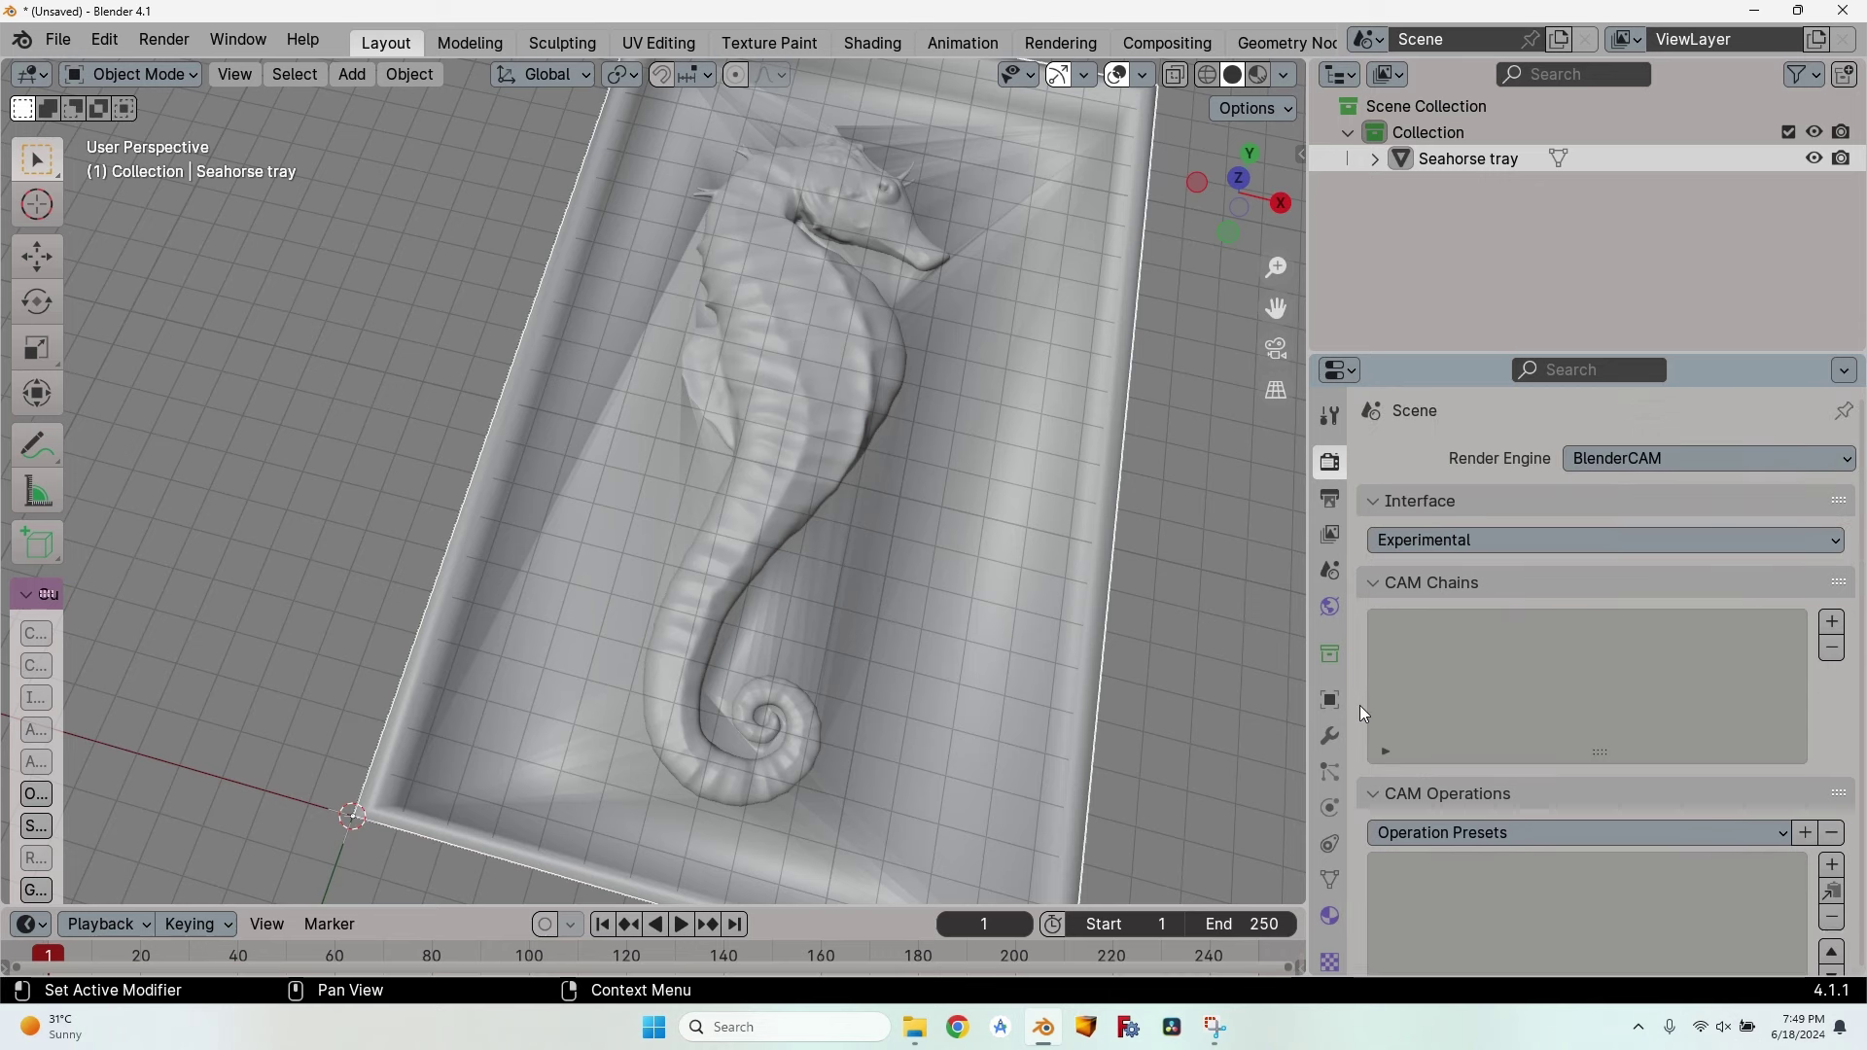
left_click(1483, 544)
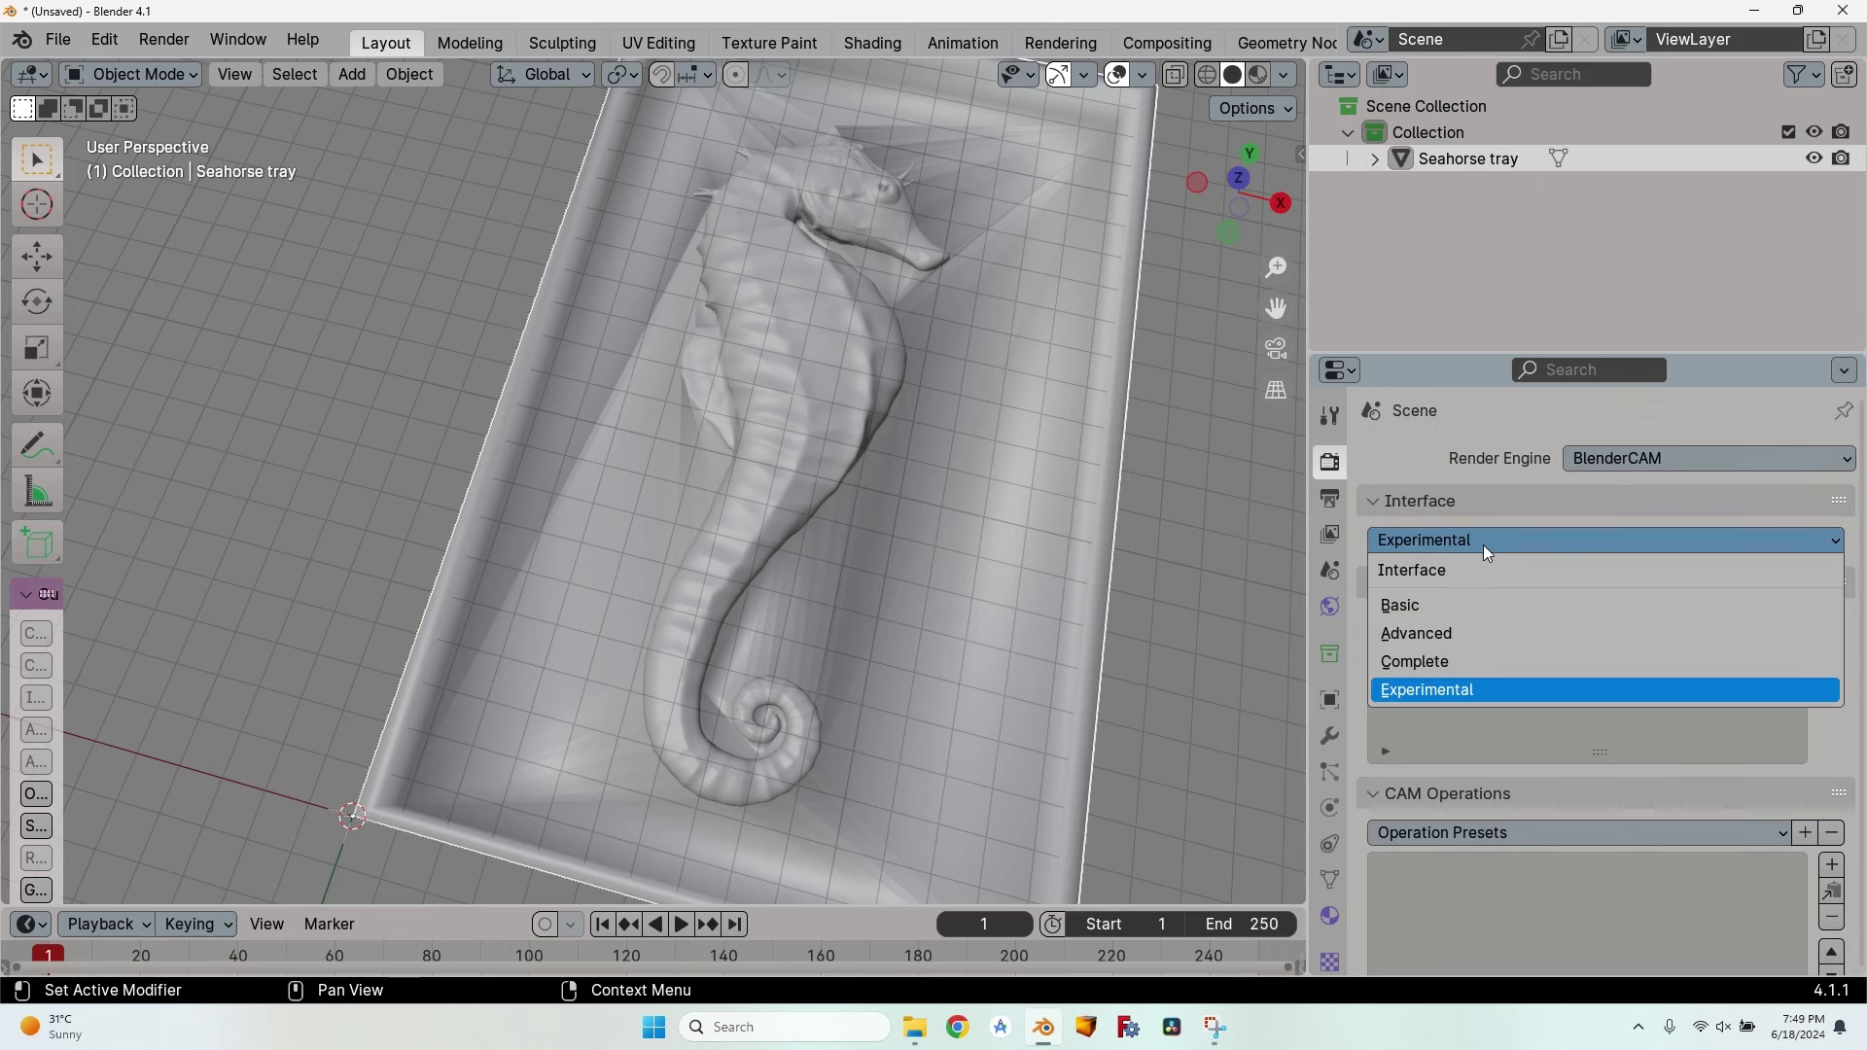
left_click(1478, 661)
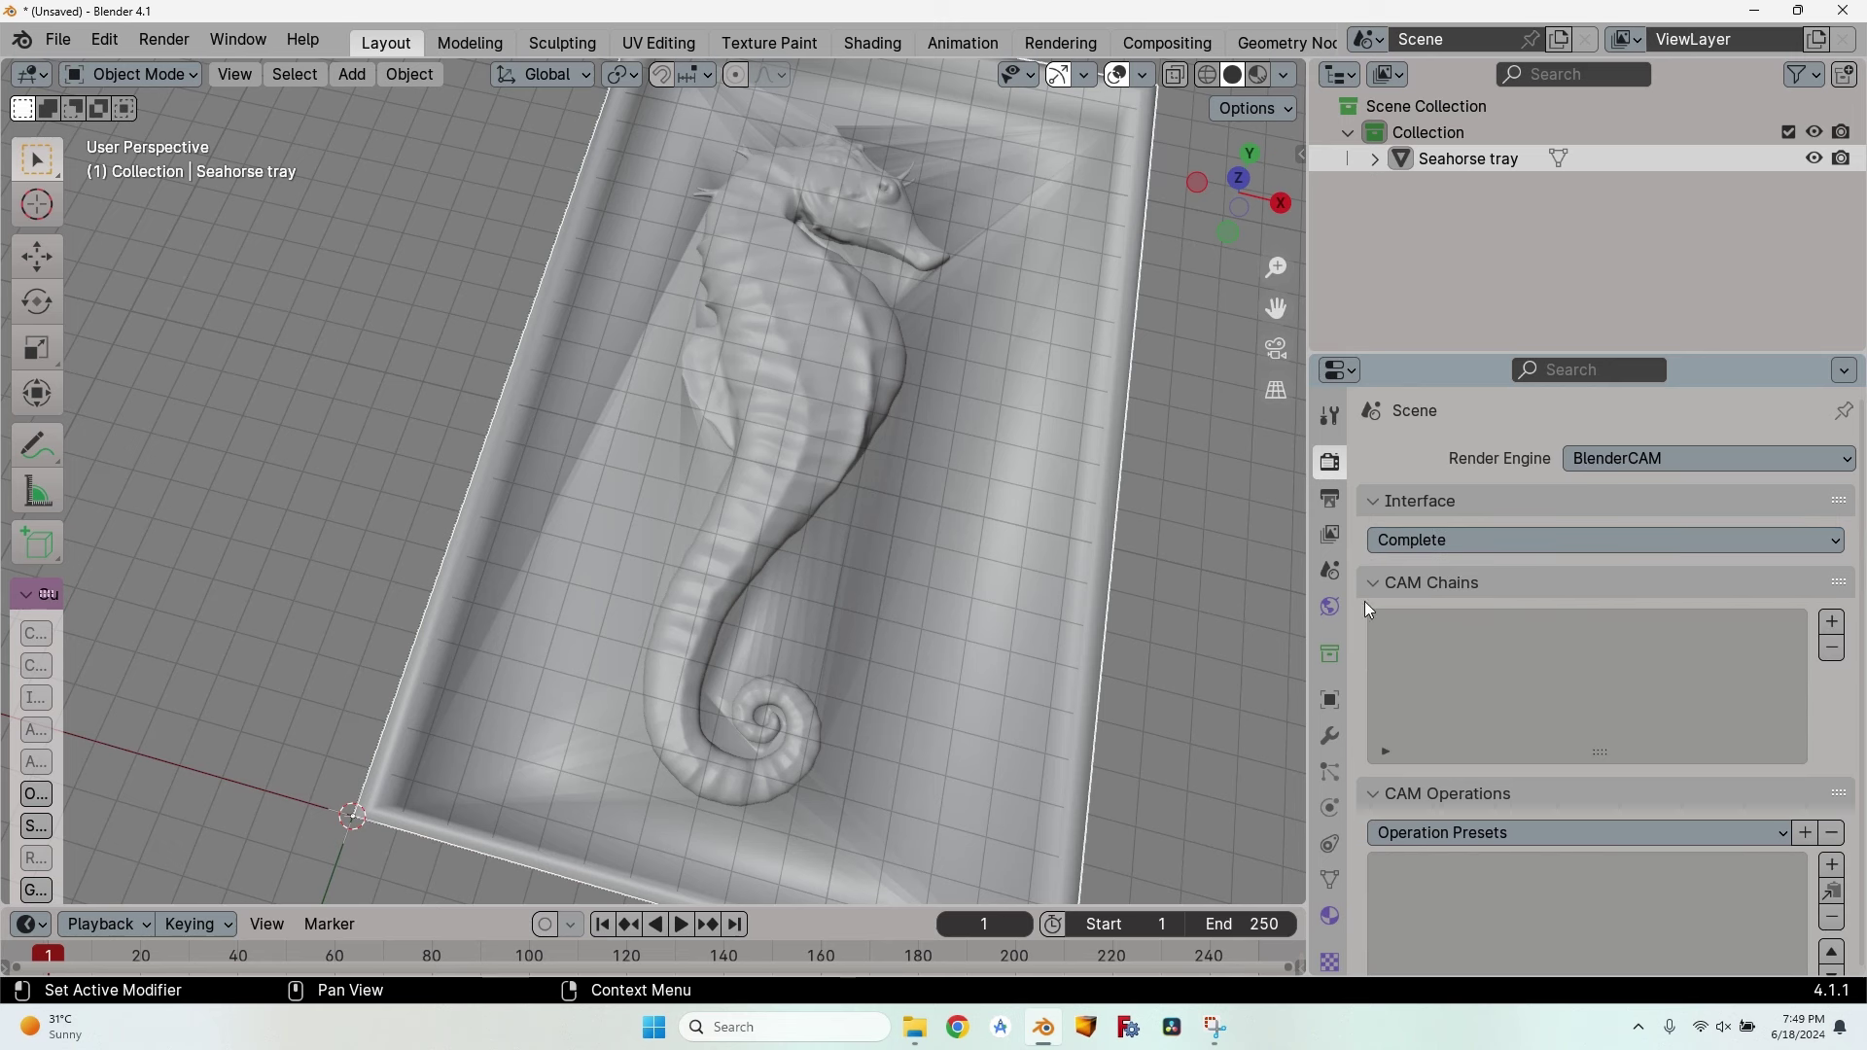
Collapse the CAM Chains panel and browse the Operation Presets list.
scroll(884, 529, "down", 5)
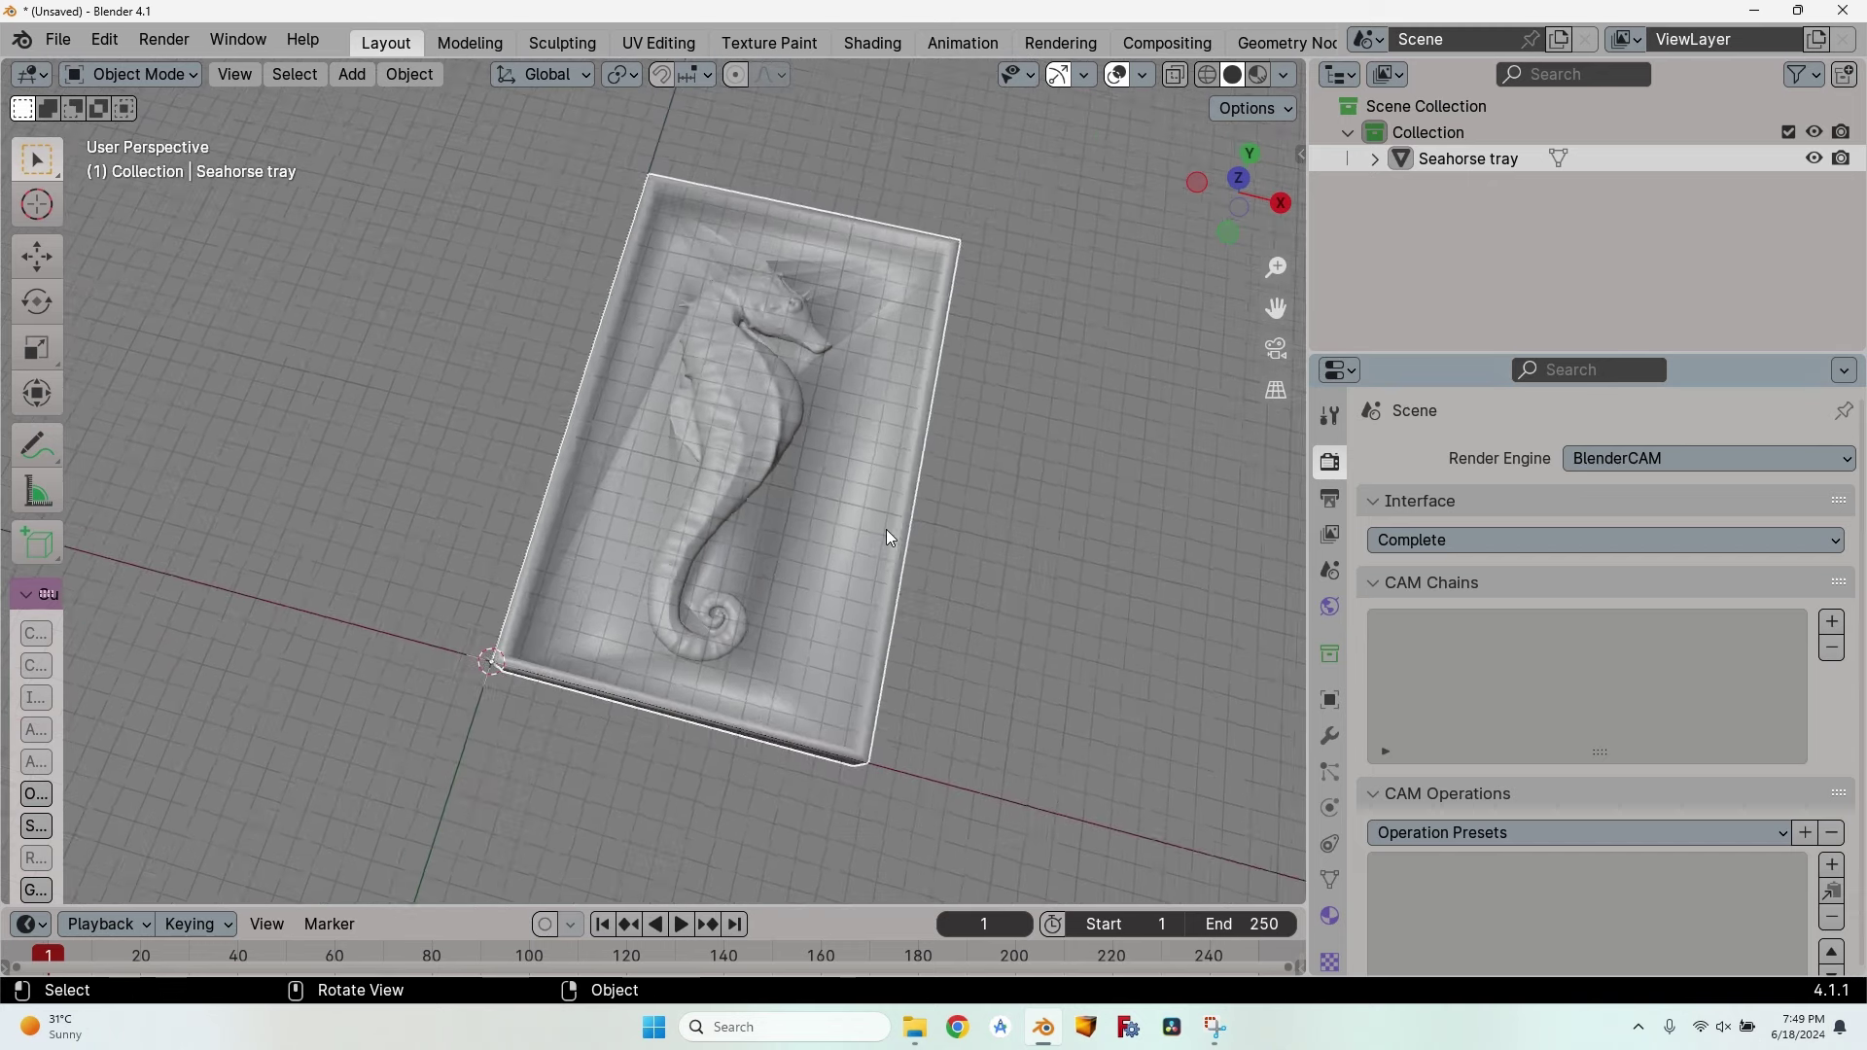
middle_click_drag(885, 529, 1279, 560)
left_click(1367, 578)
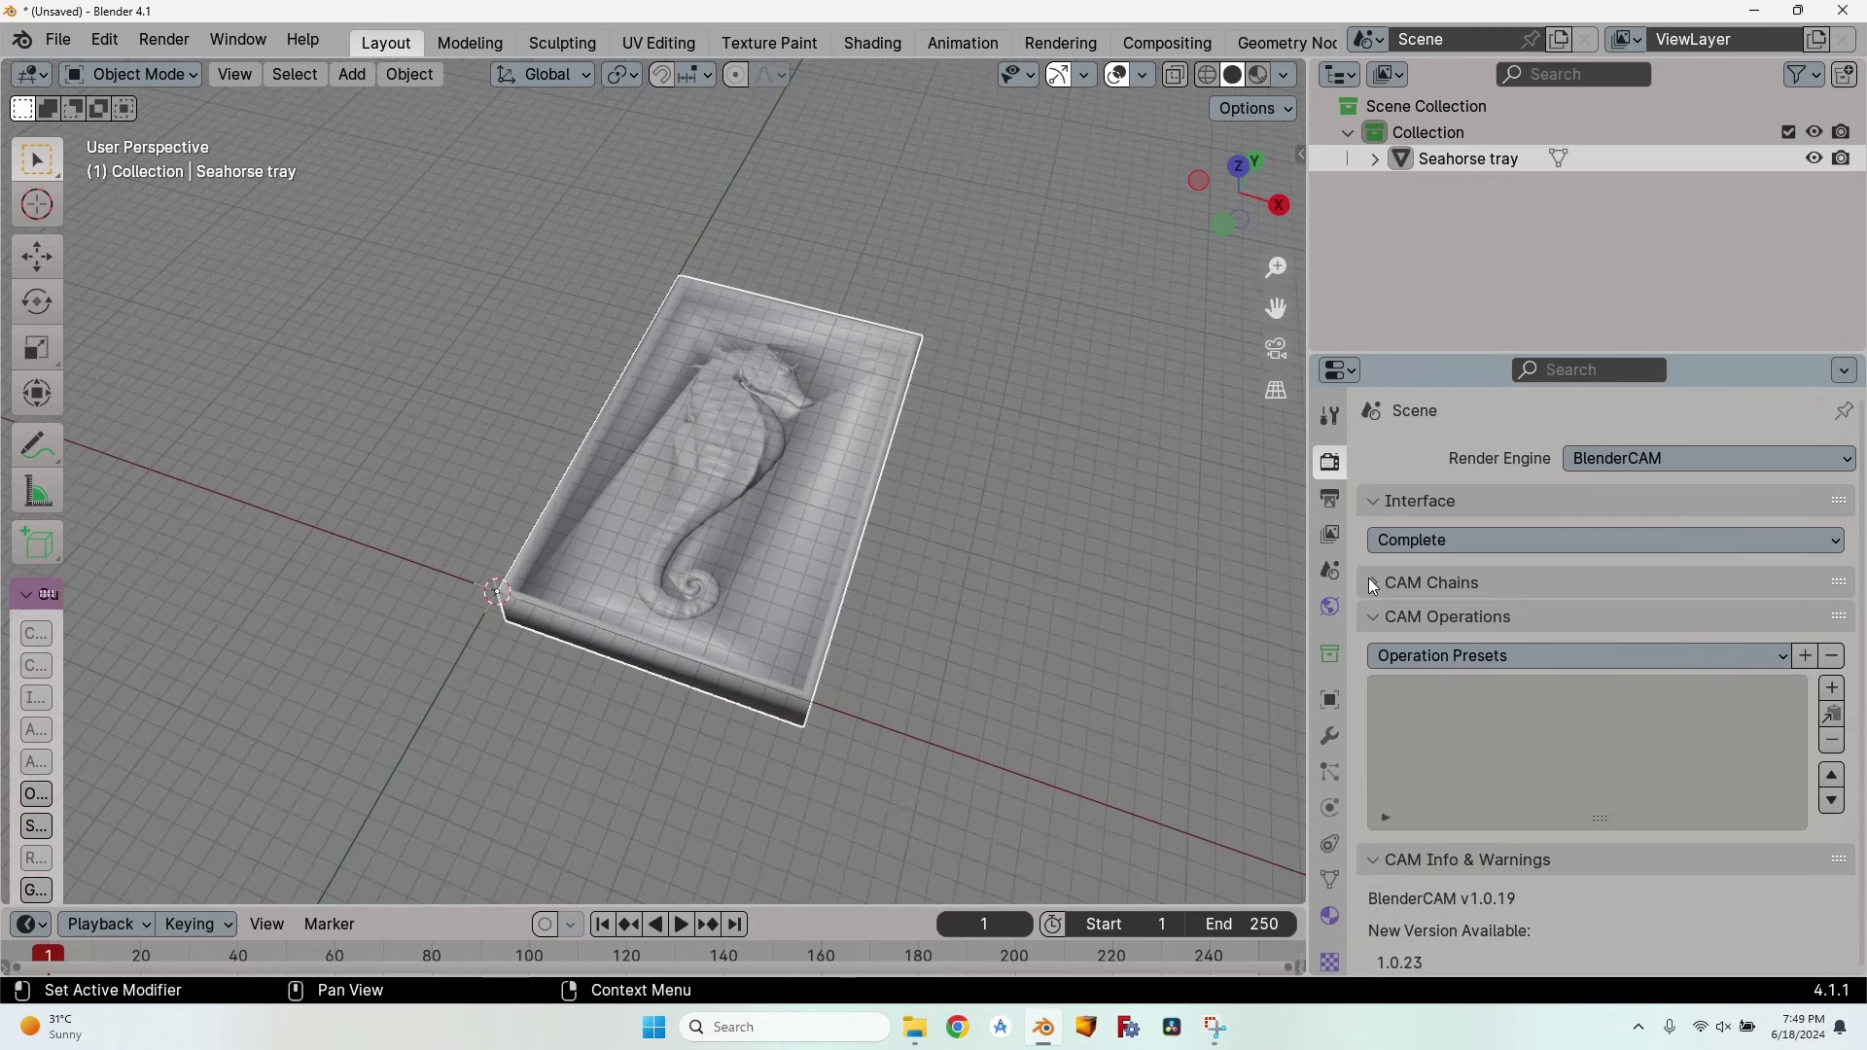
scroll(1365, 571, "down", 3)
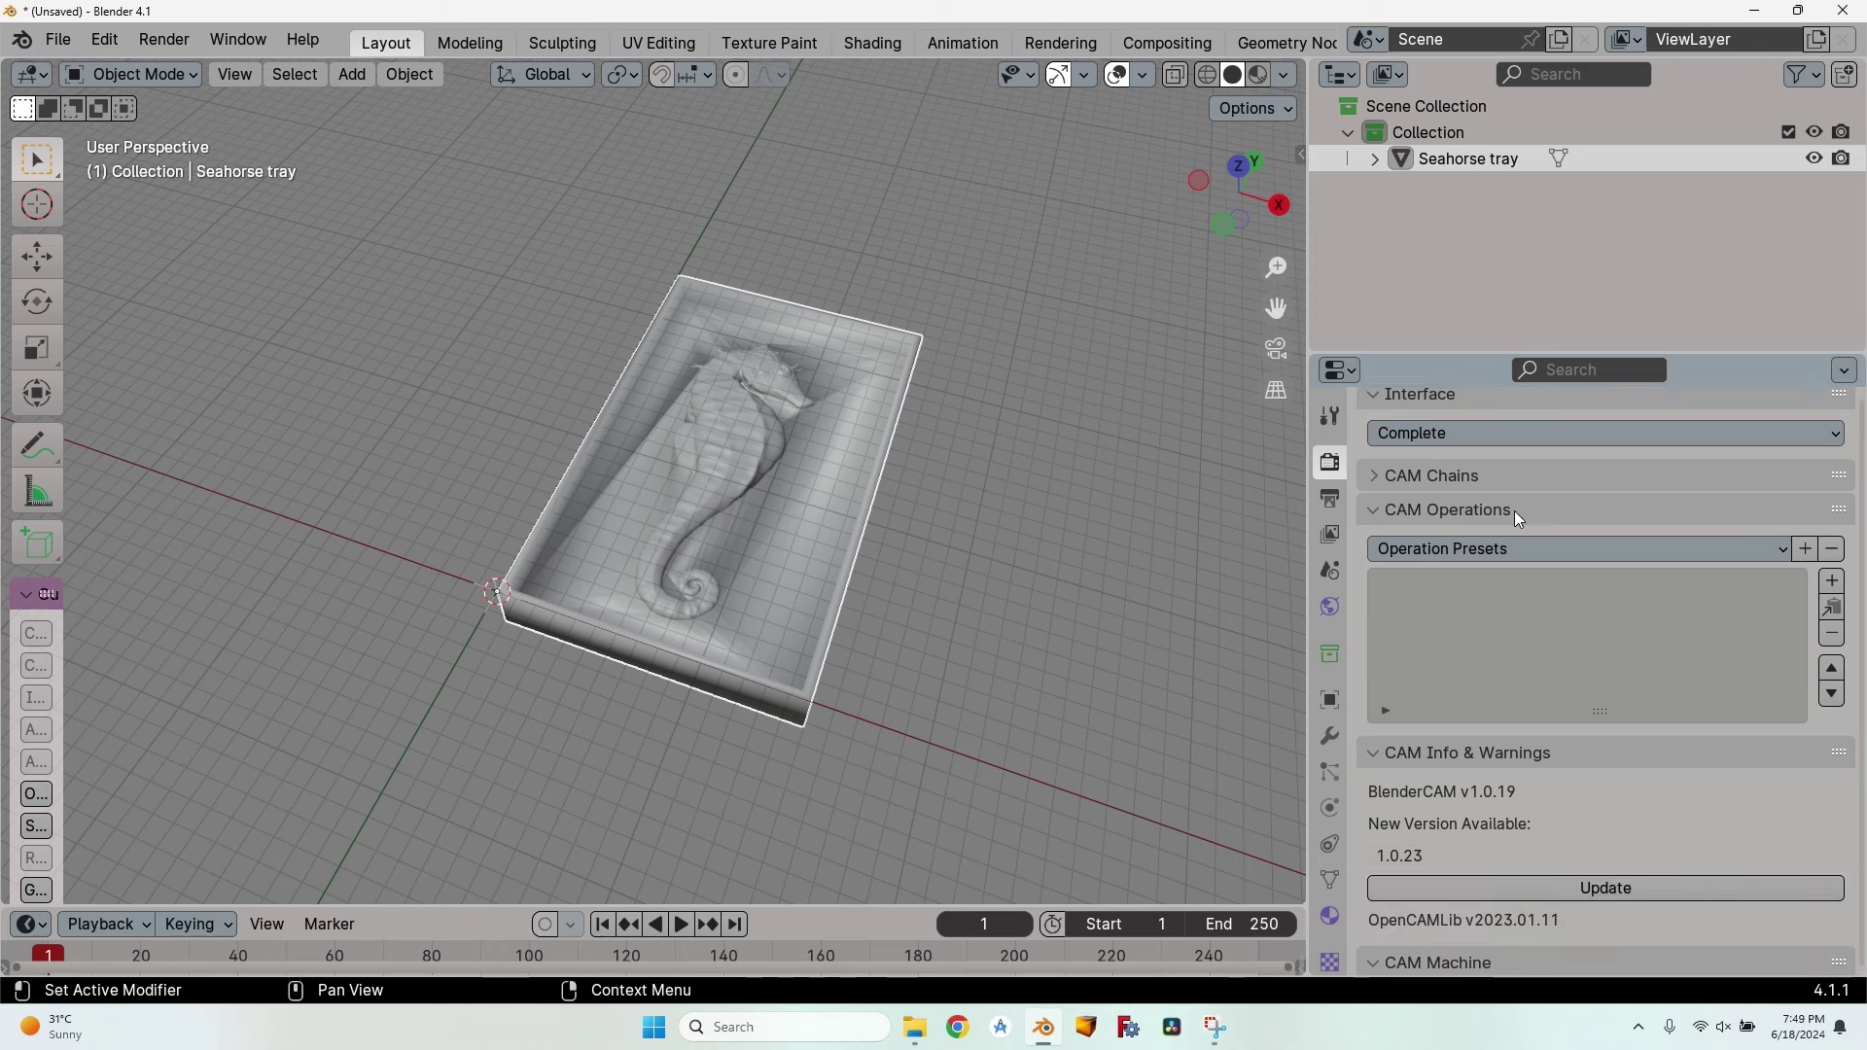
scroll(1373, 391, "up", 3)
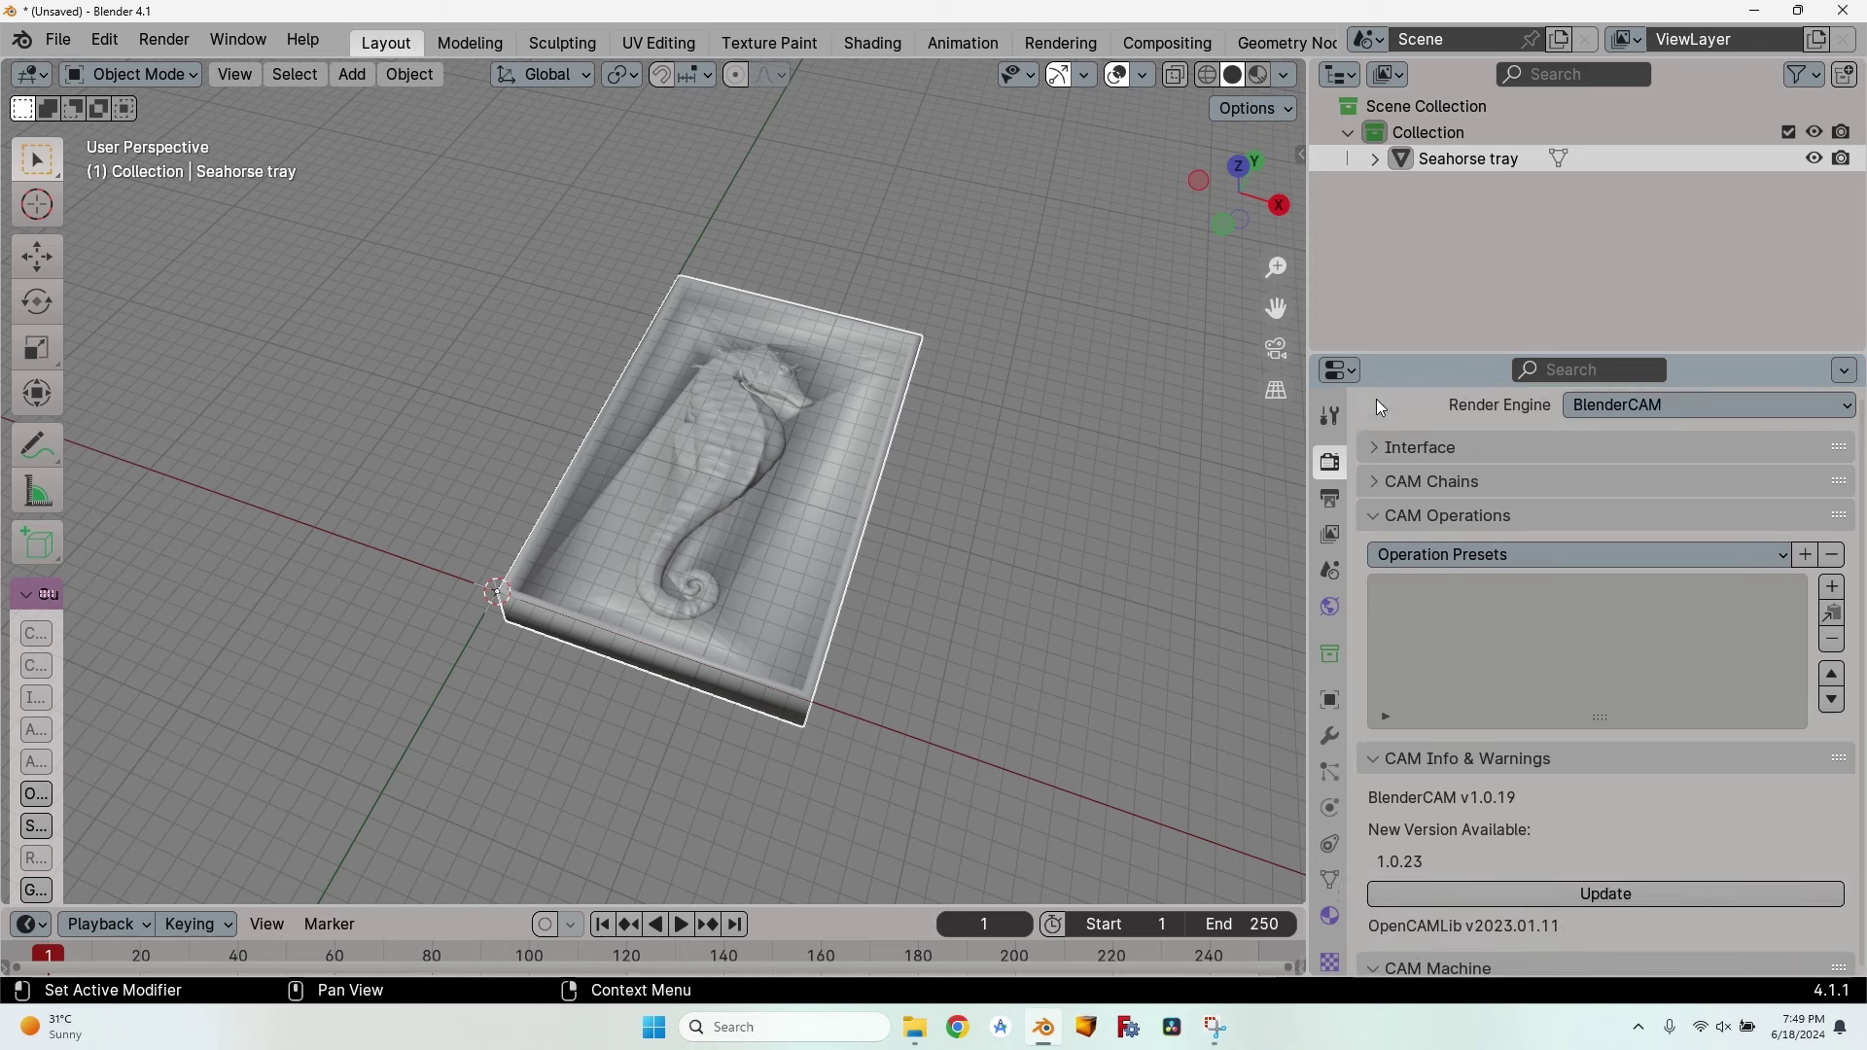
scroll(1450, 541, "down", 1)
left_click(1450, 554)
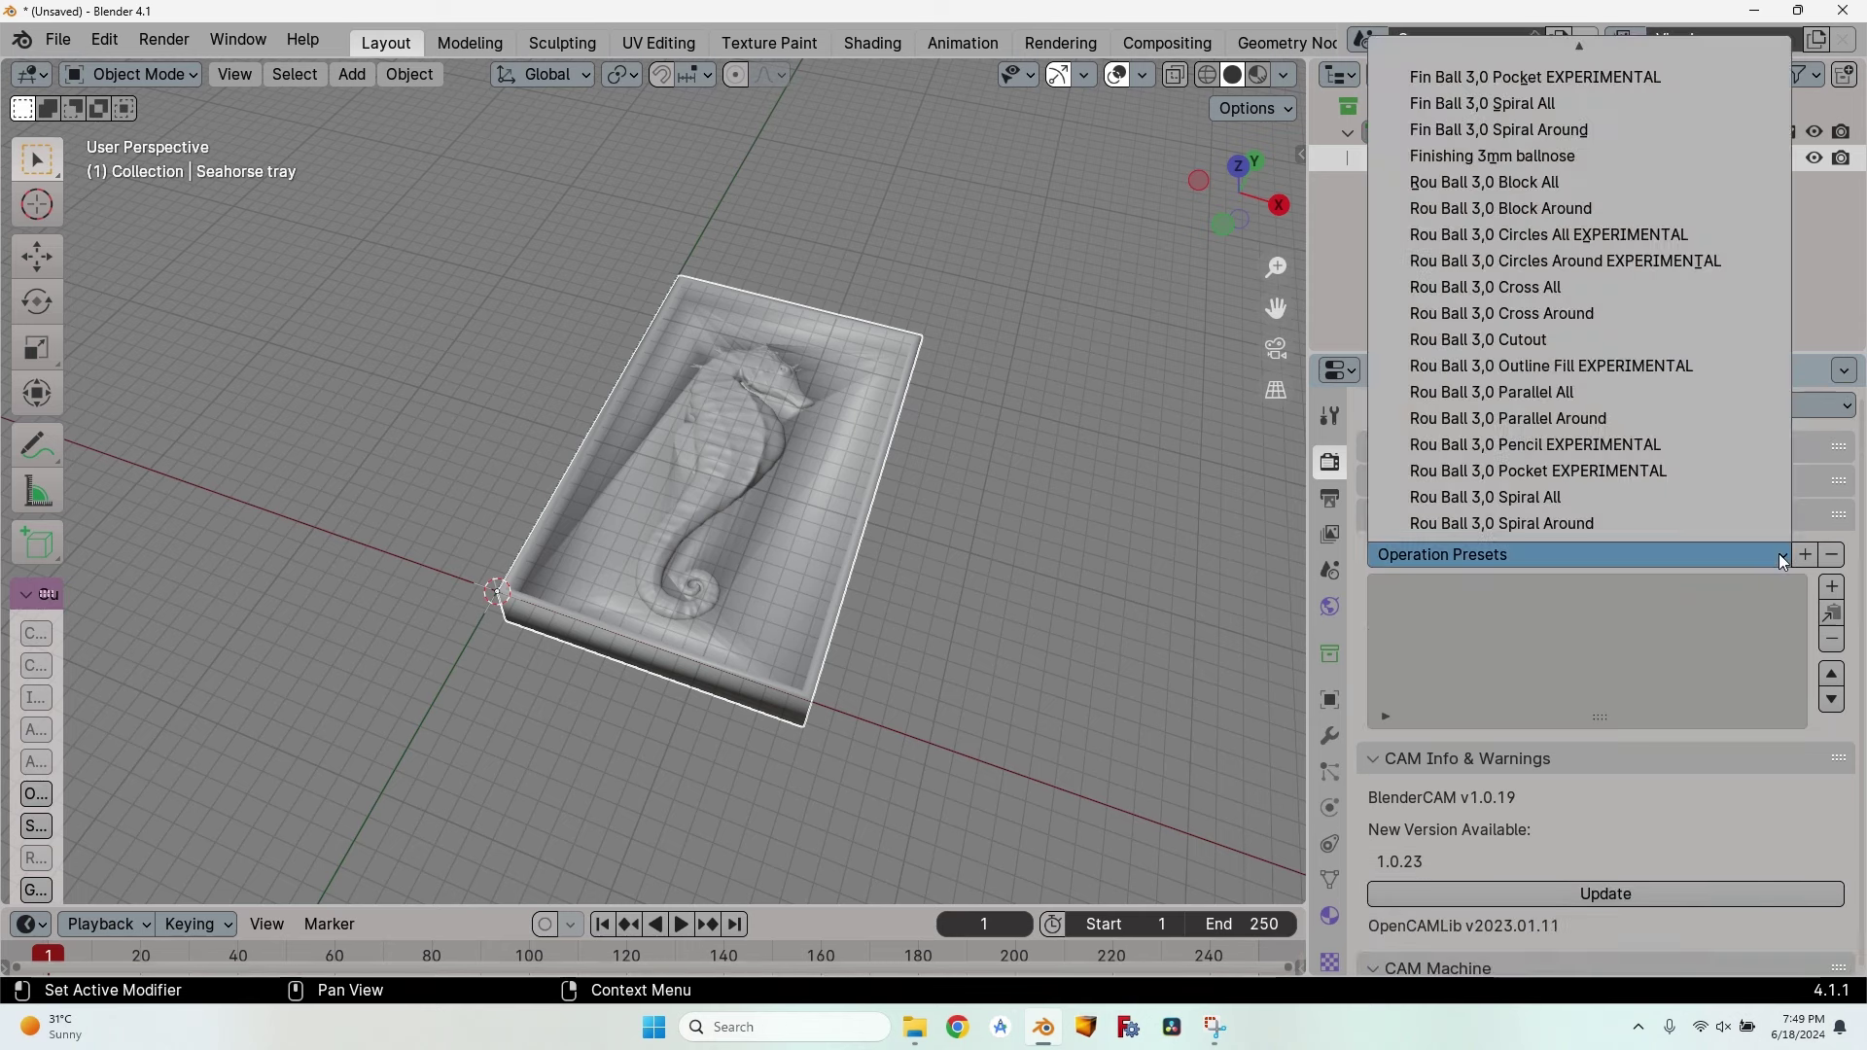
scroll(1518, 90, "up", 2)
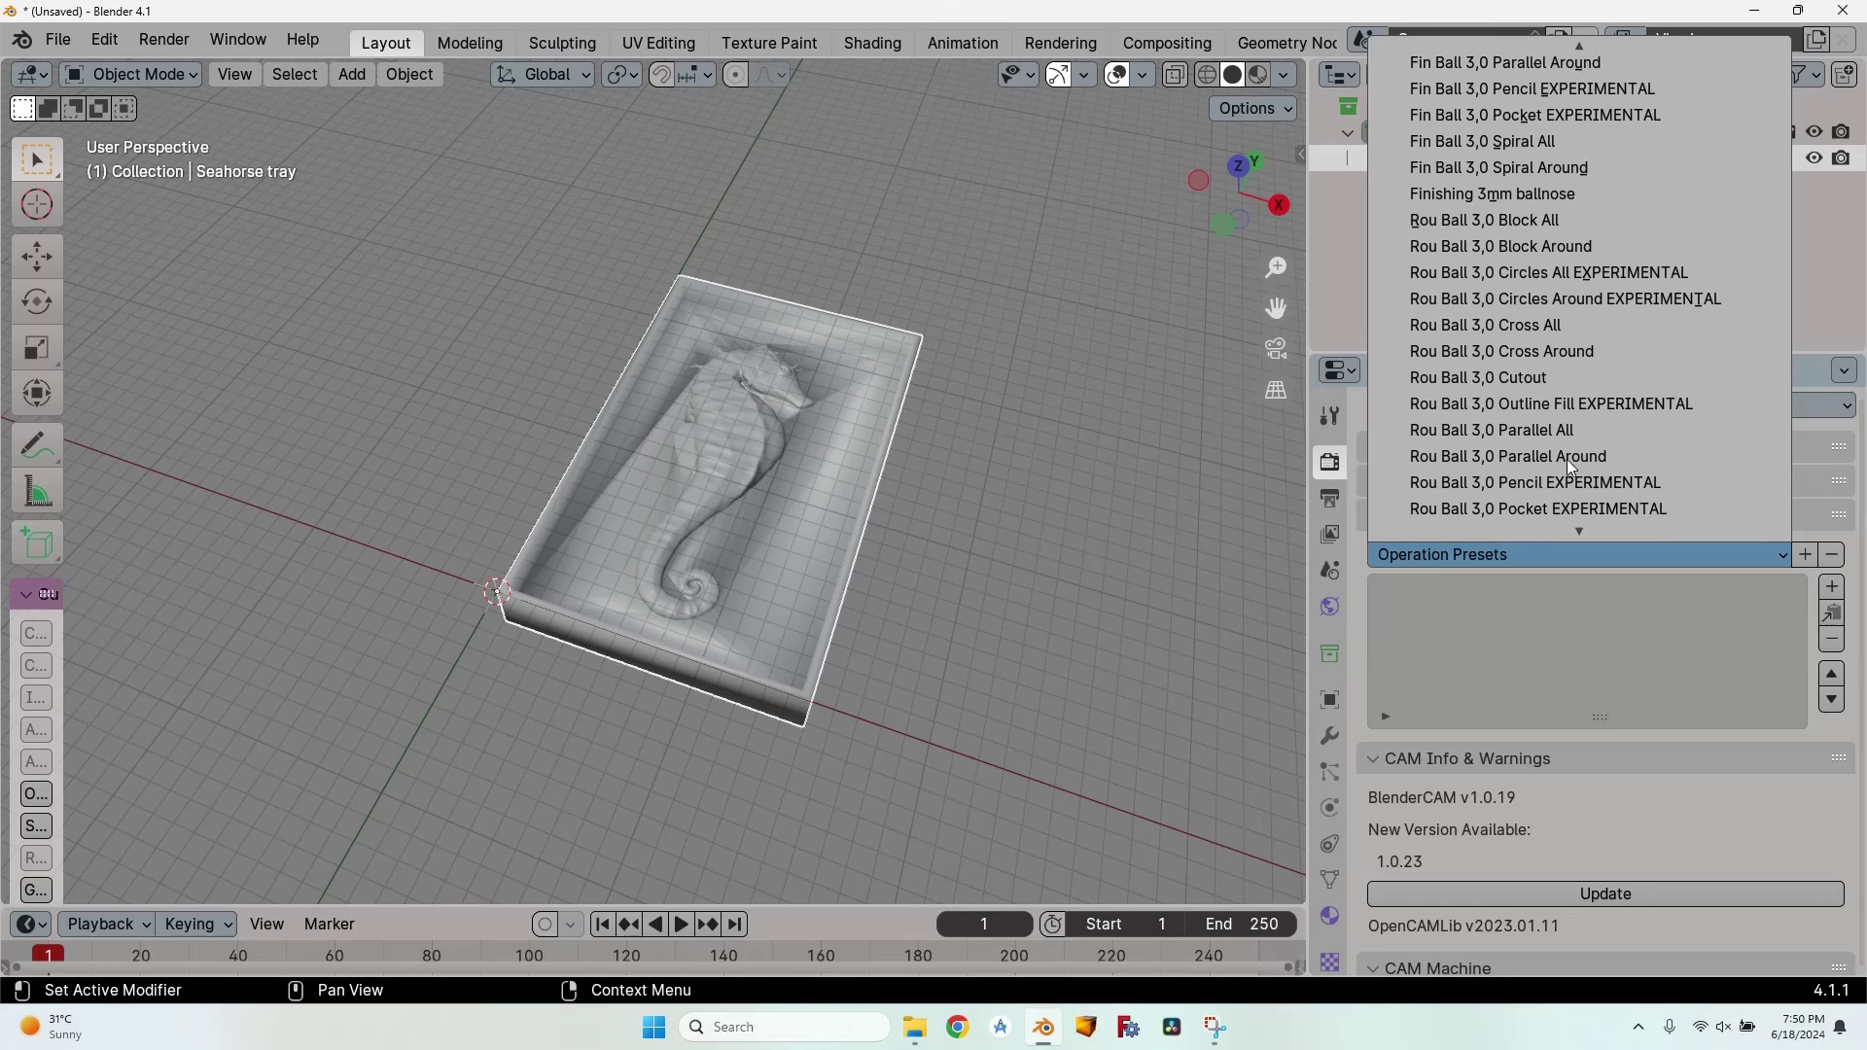
scroll(1566, 504, "down", 2)
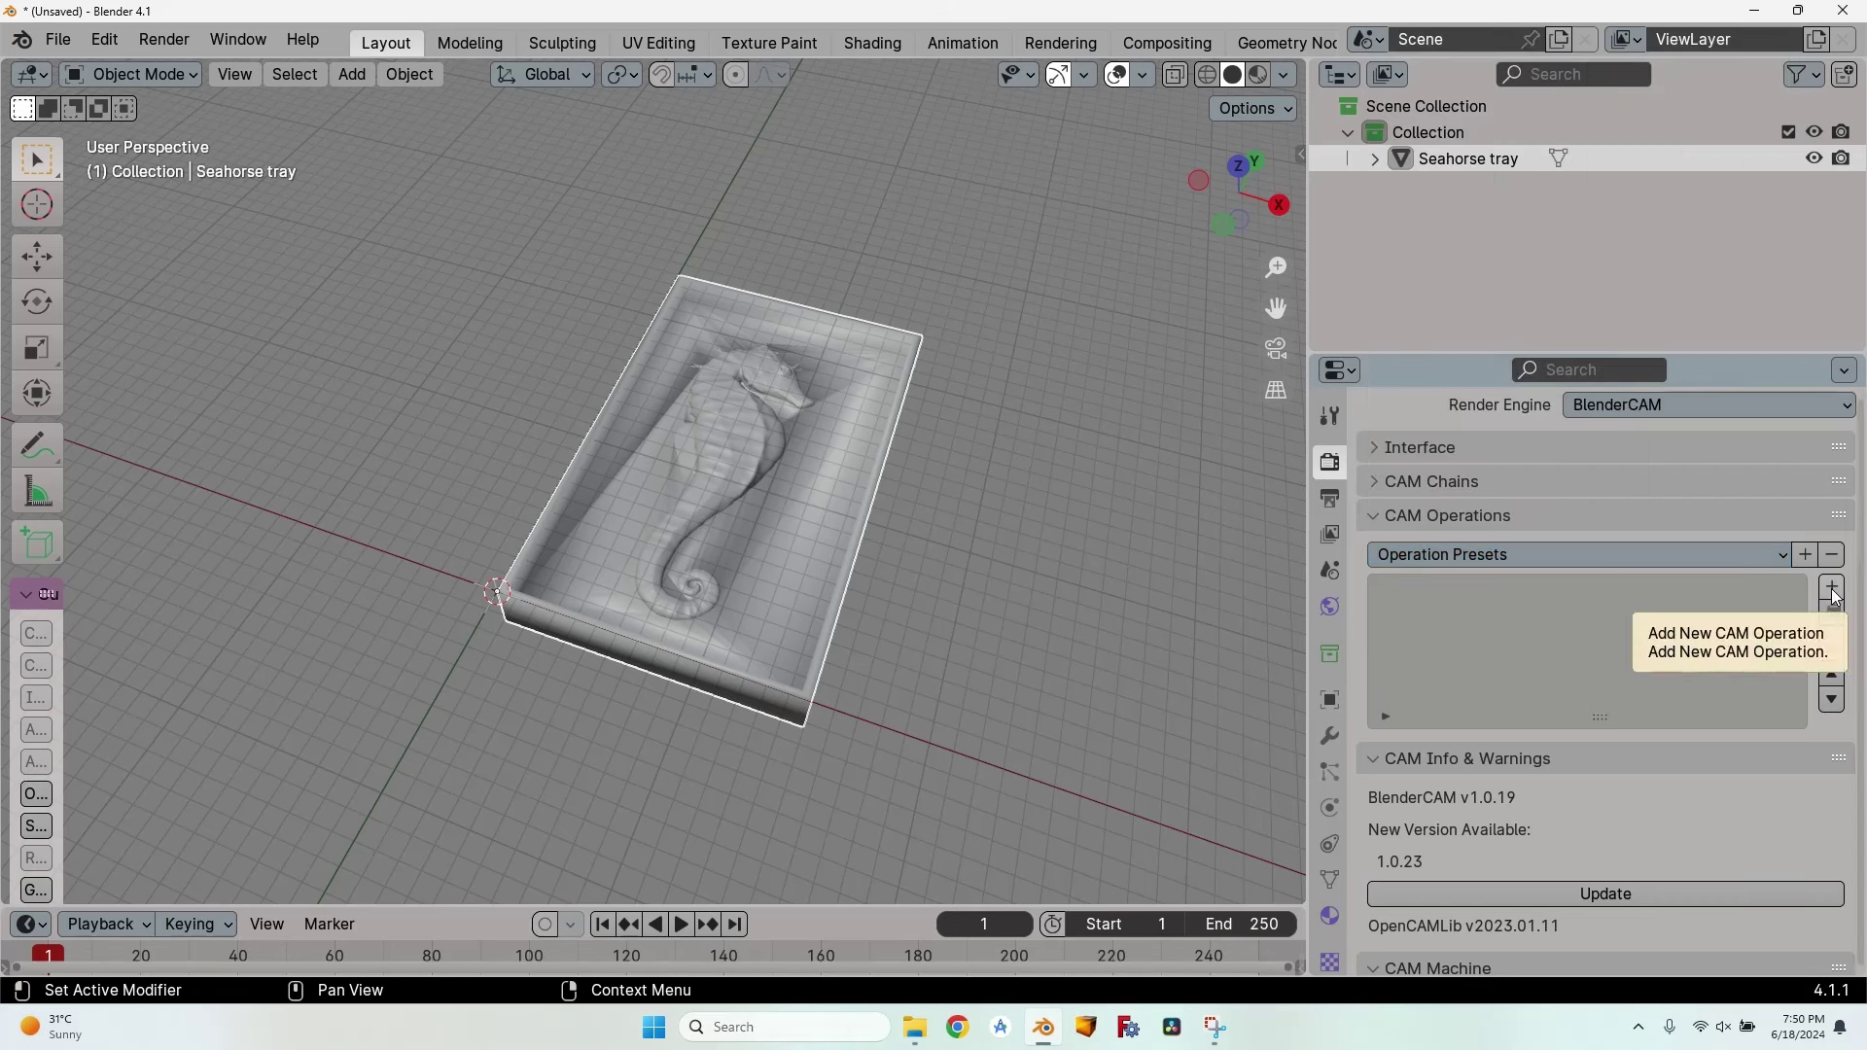
Add a new CAM operation, Op_Seahorse tray_1, for the Seahorse tray and collapse CAM Operations.
left_click(1833, 589)
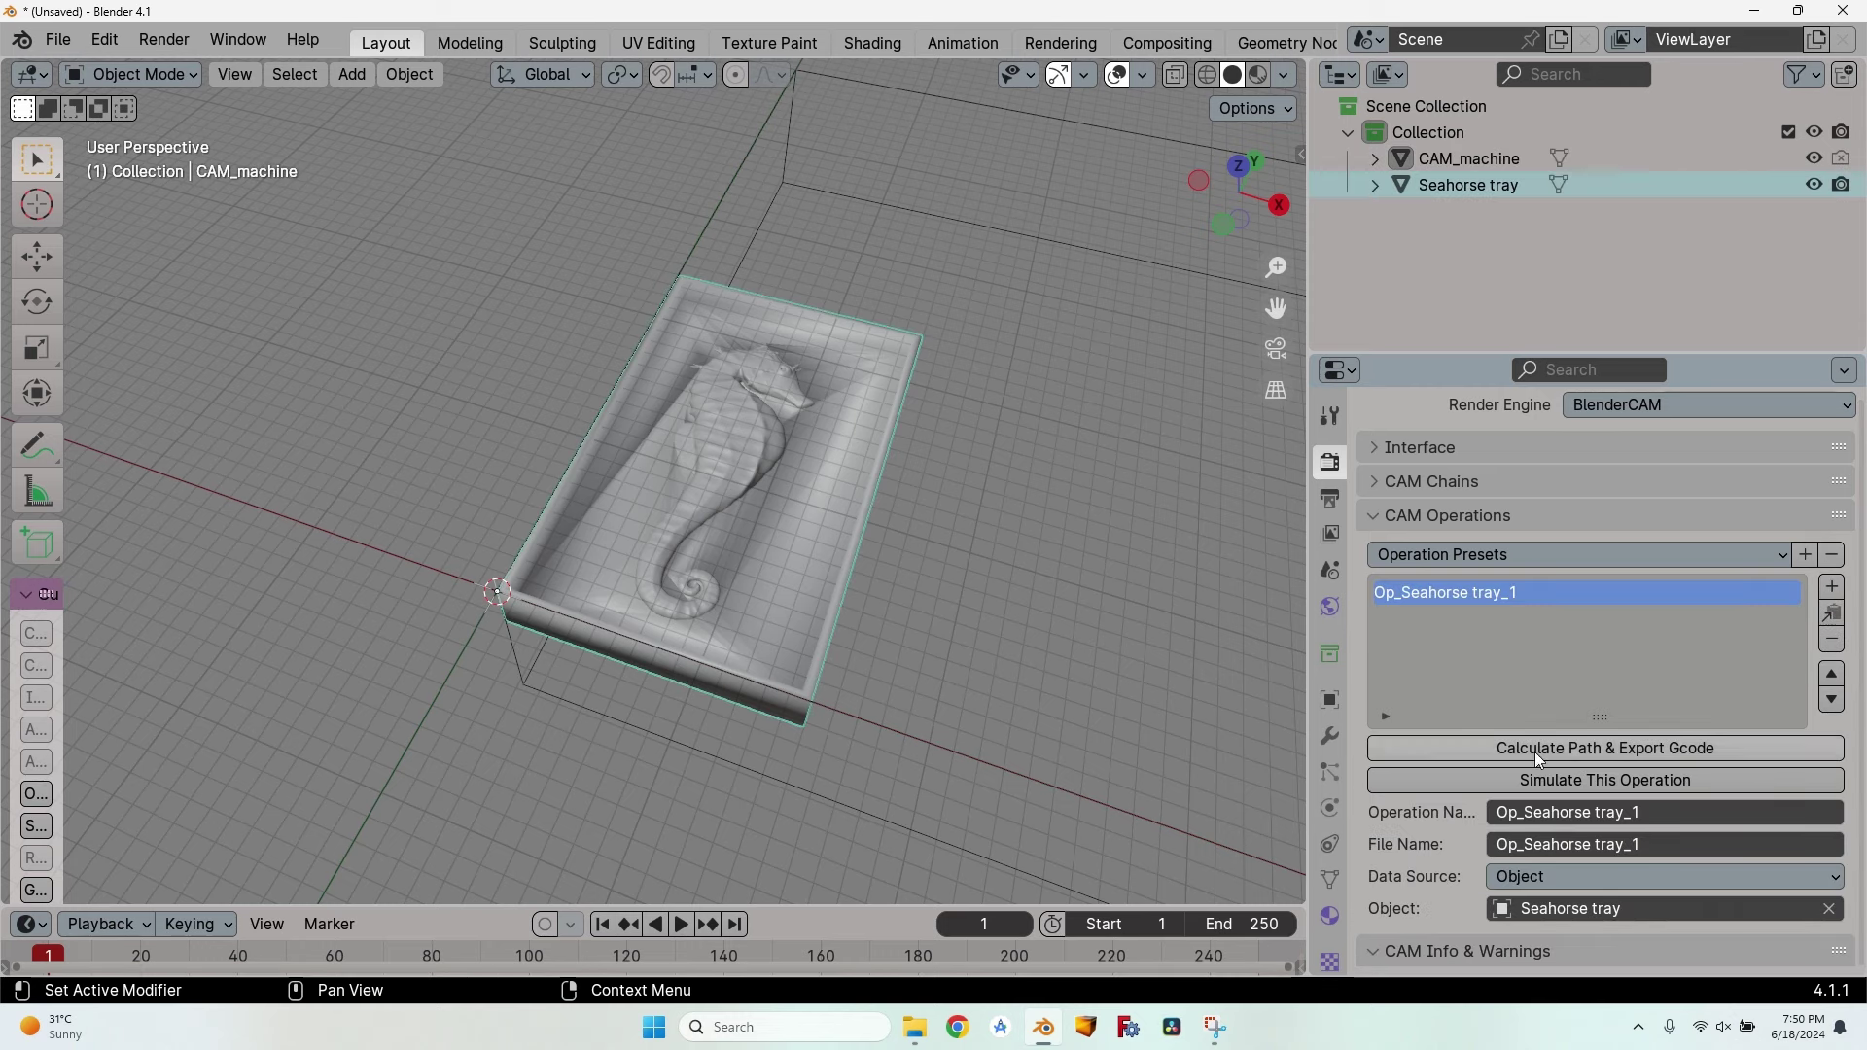
scroll(1459, 632, "down", 5)
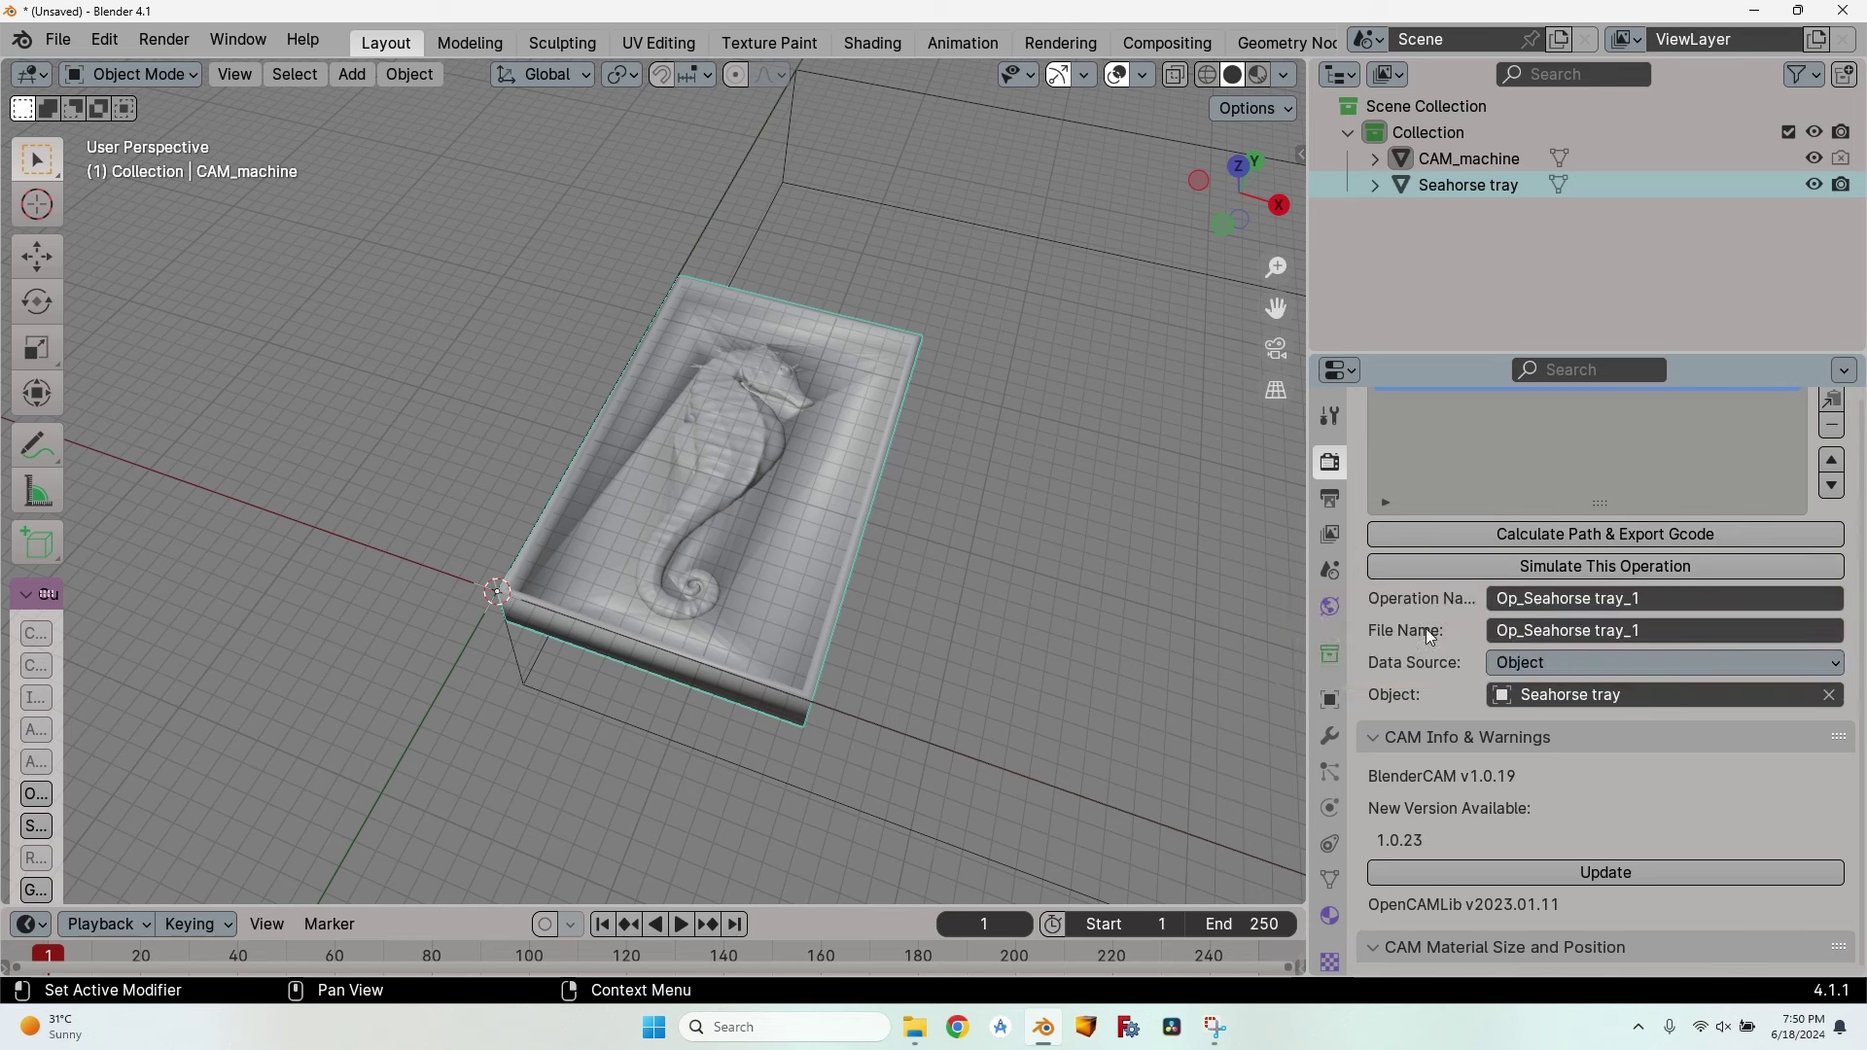
scroll(1363, 519, "up", 5)
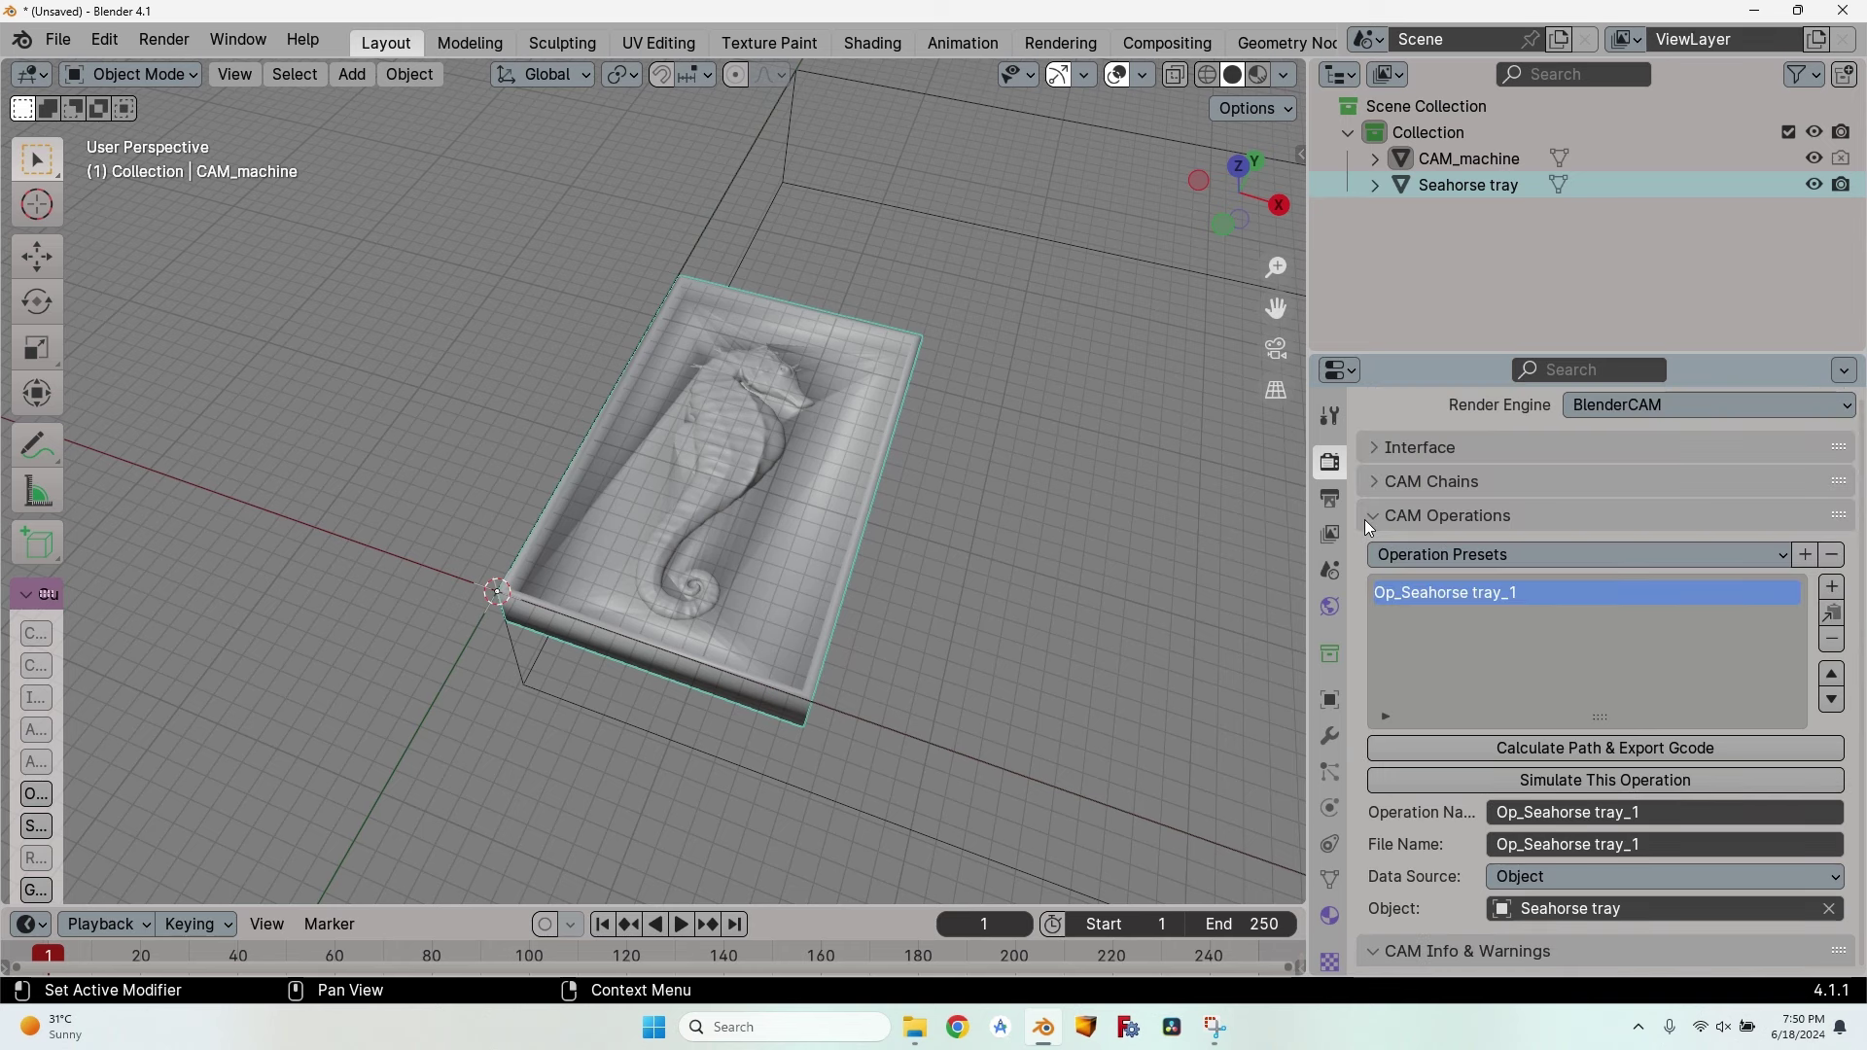
left_click(1367, 521)
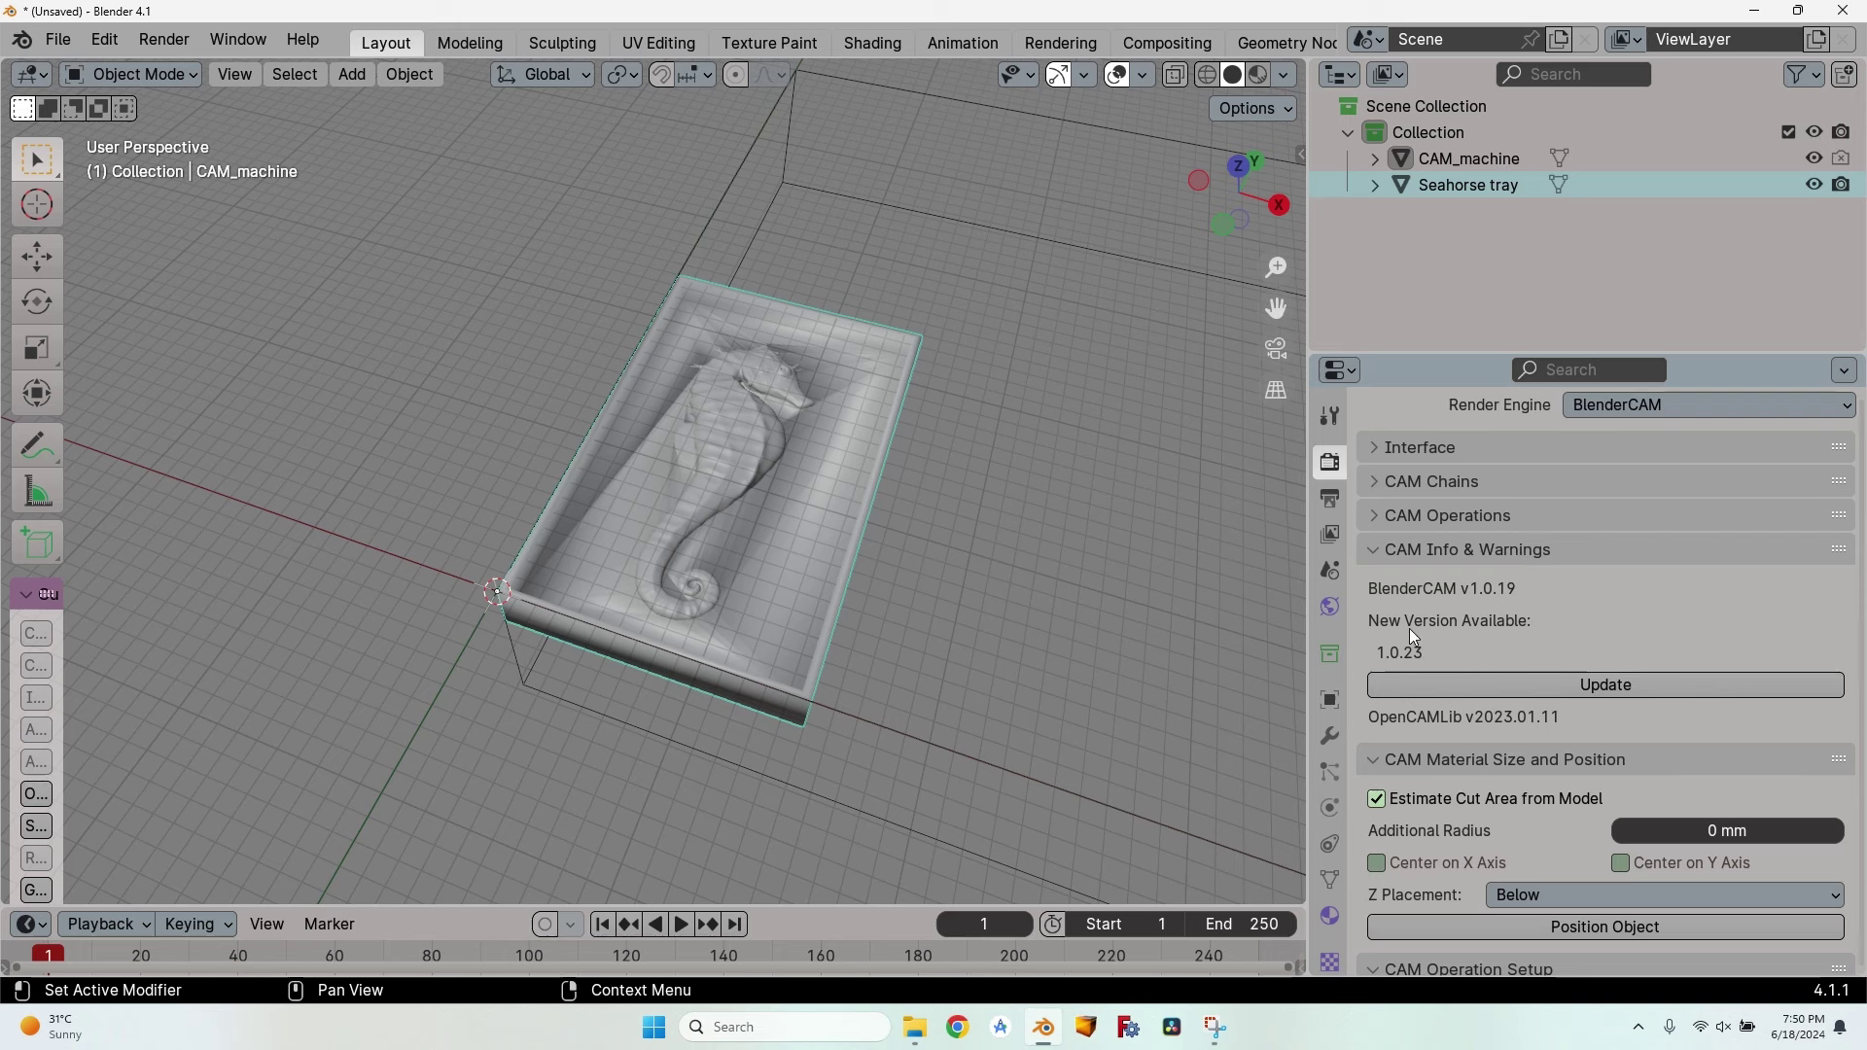
Turn off Estimate Cut Area from Model so the stock can be sized manually.
left_click(1380, 550)
scroll(1380, 481, "down", 3)
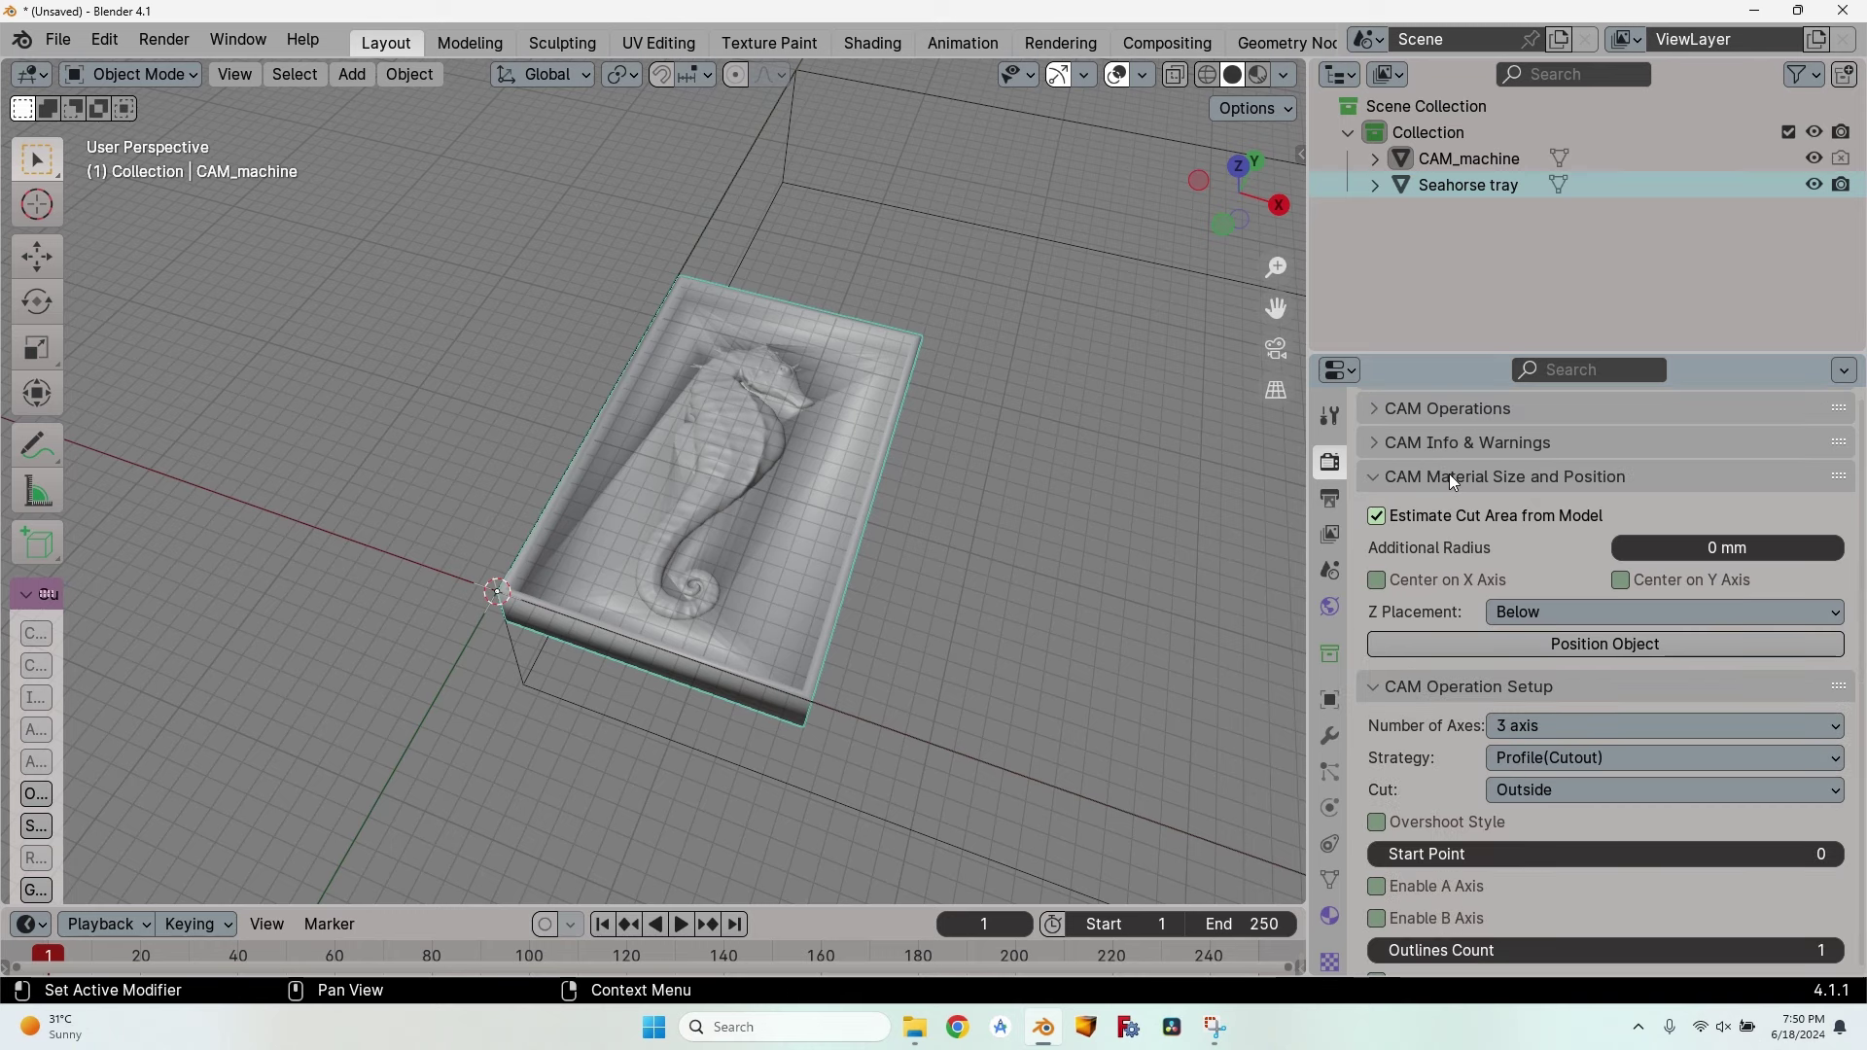
middle_click_drag(972, 544, 1167, 506)
mouse_move(632, 554)
middle_mouse_down()
mouse_move(453, 562)
mouse_move(661, 559)
middle_mouse_up()
left_click(1377, 516)
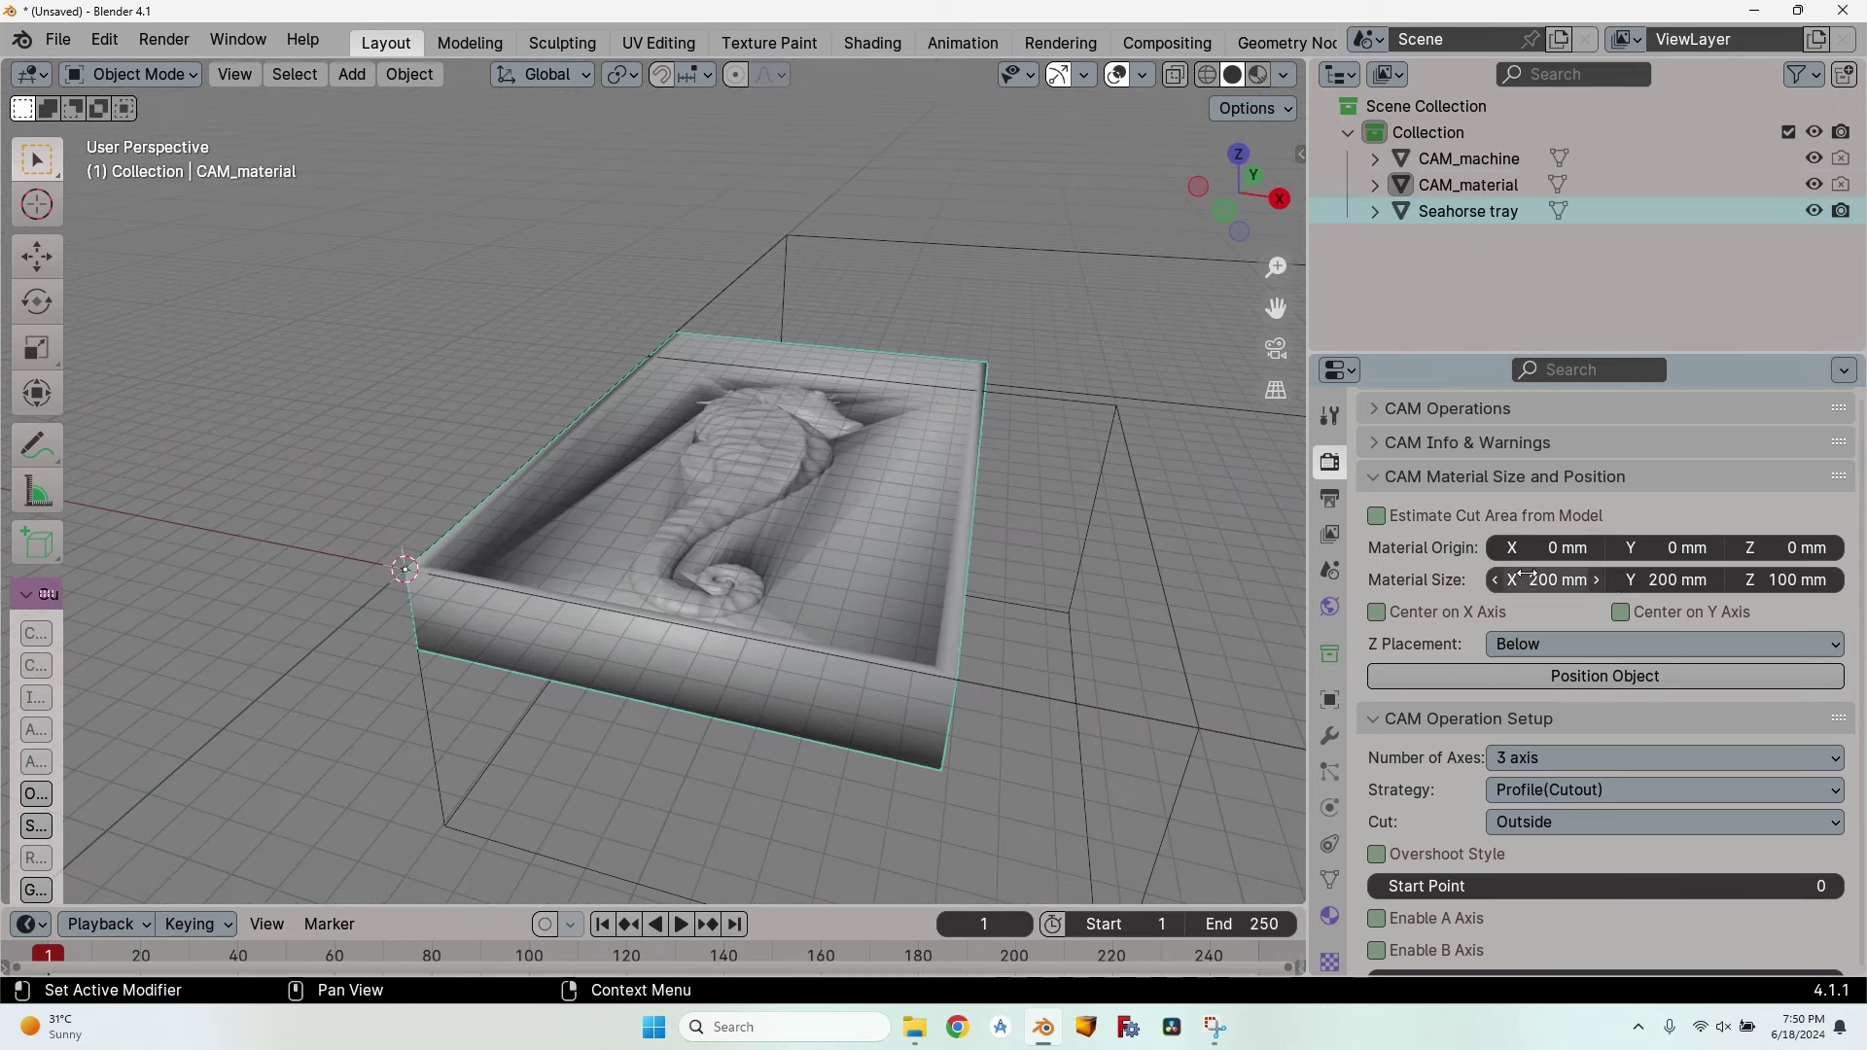
scroll(1449, 575, "down", 2)
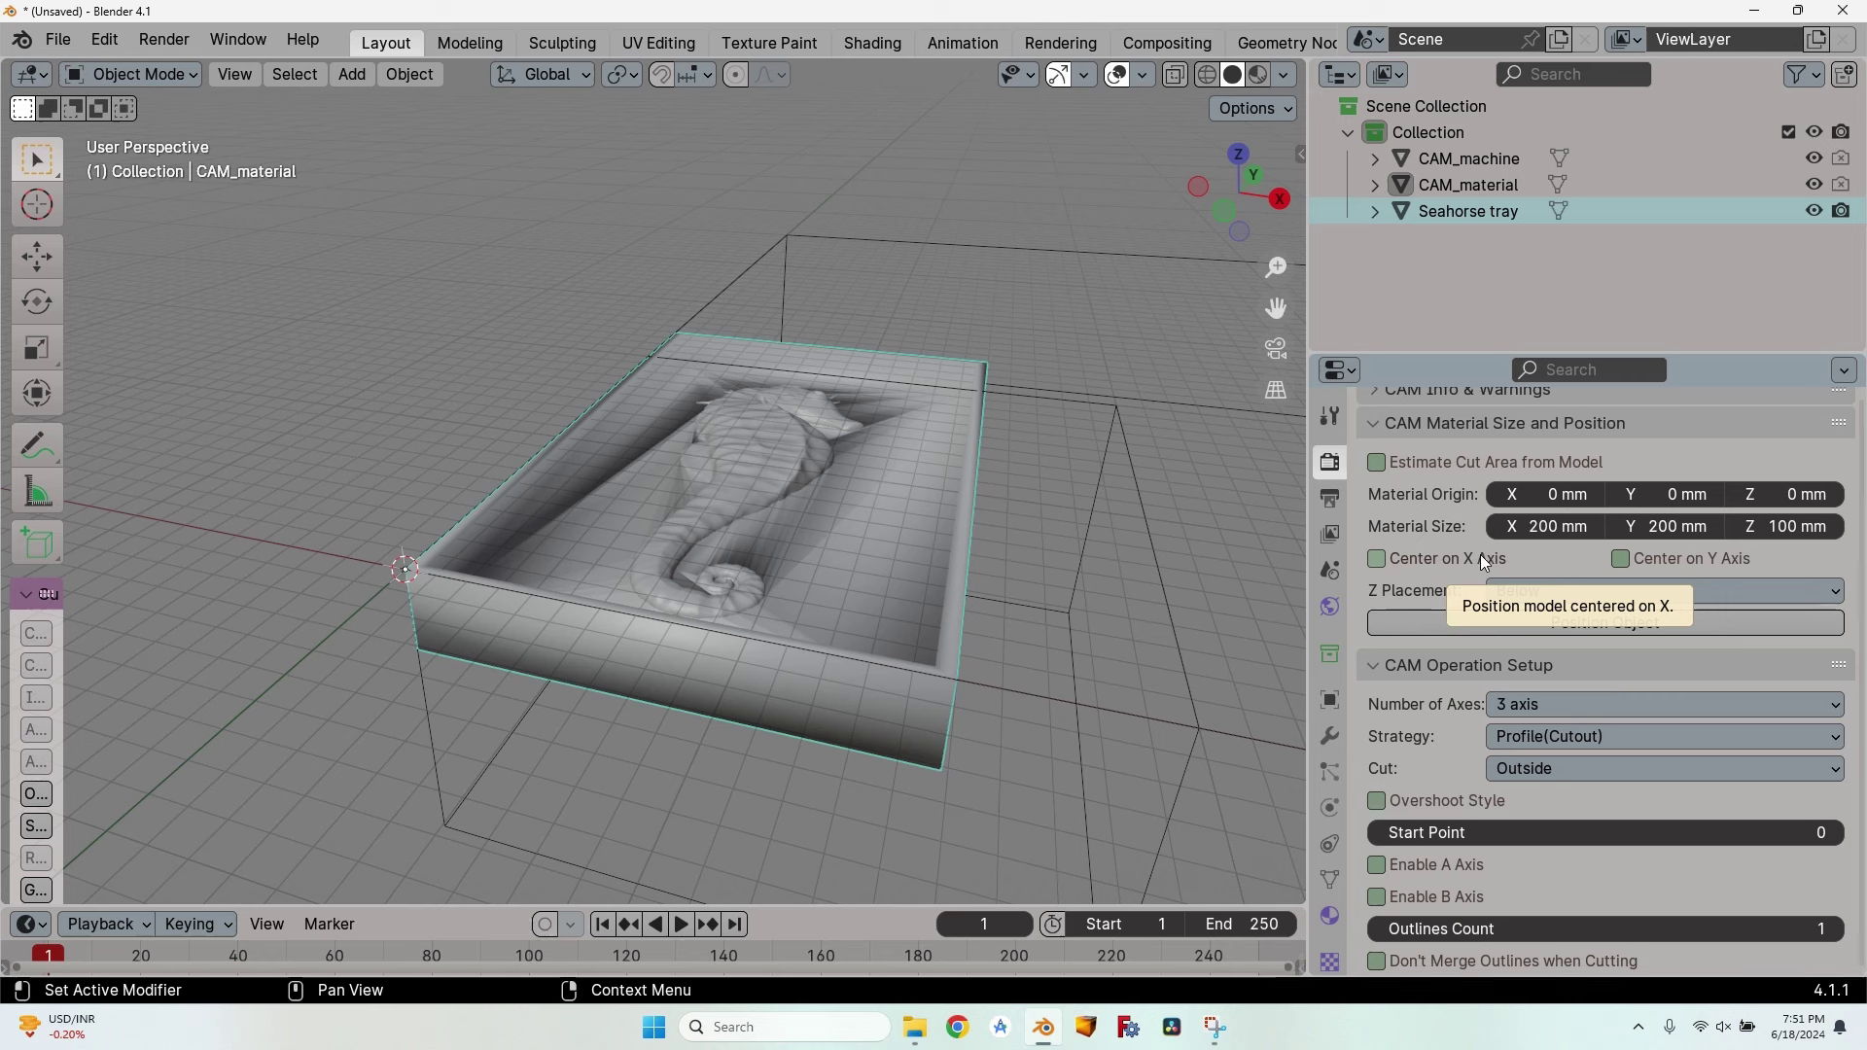
Set the stock material size to 300 × 180 × 33 mm, leaving the origin at 0.
left_click(1546, 526)
type("300")
left_click(1613, 525)
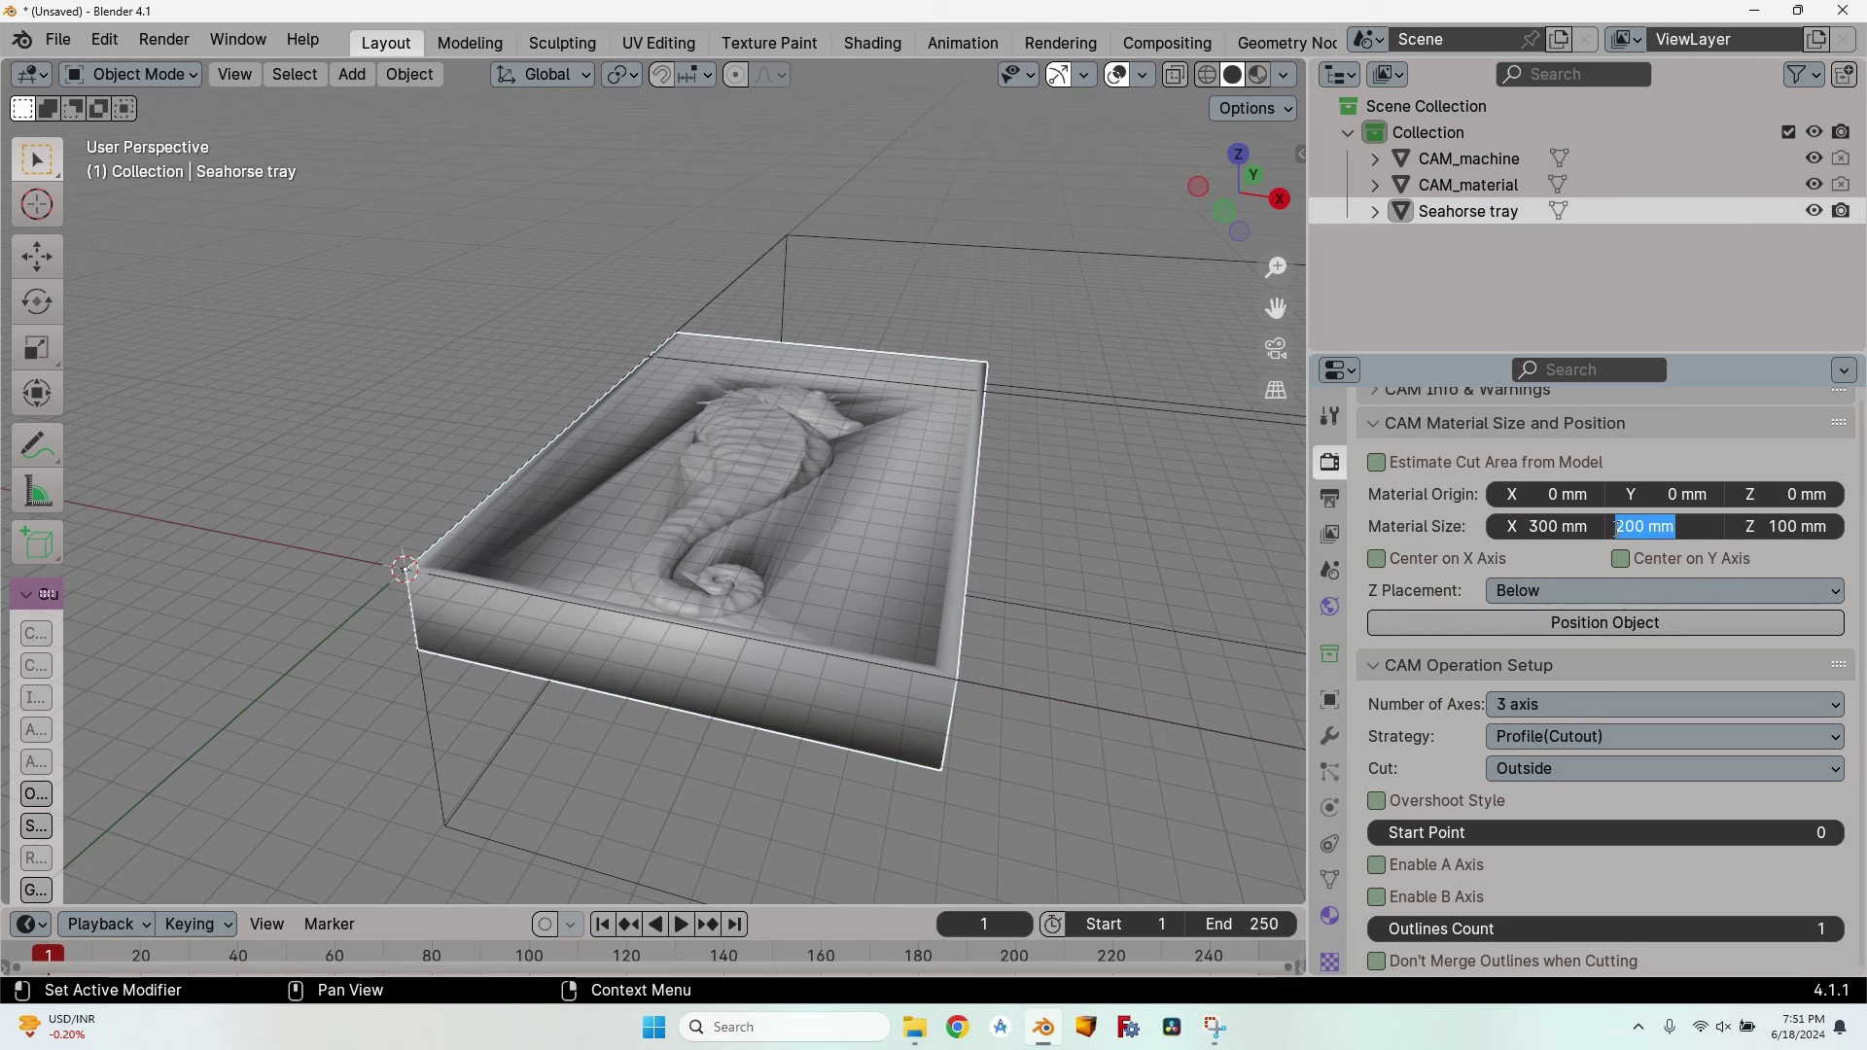
type("180")
key("Tab")
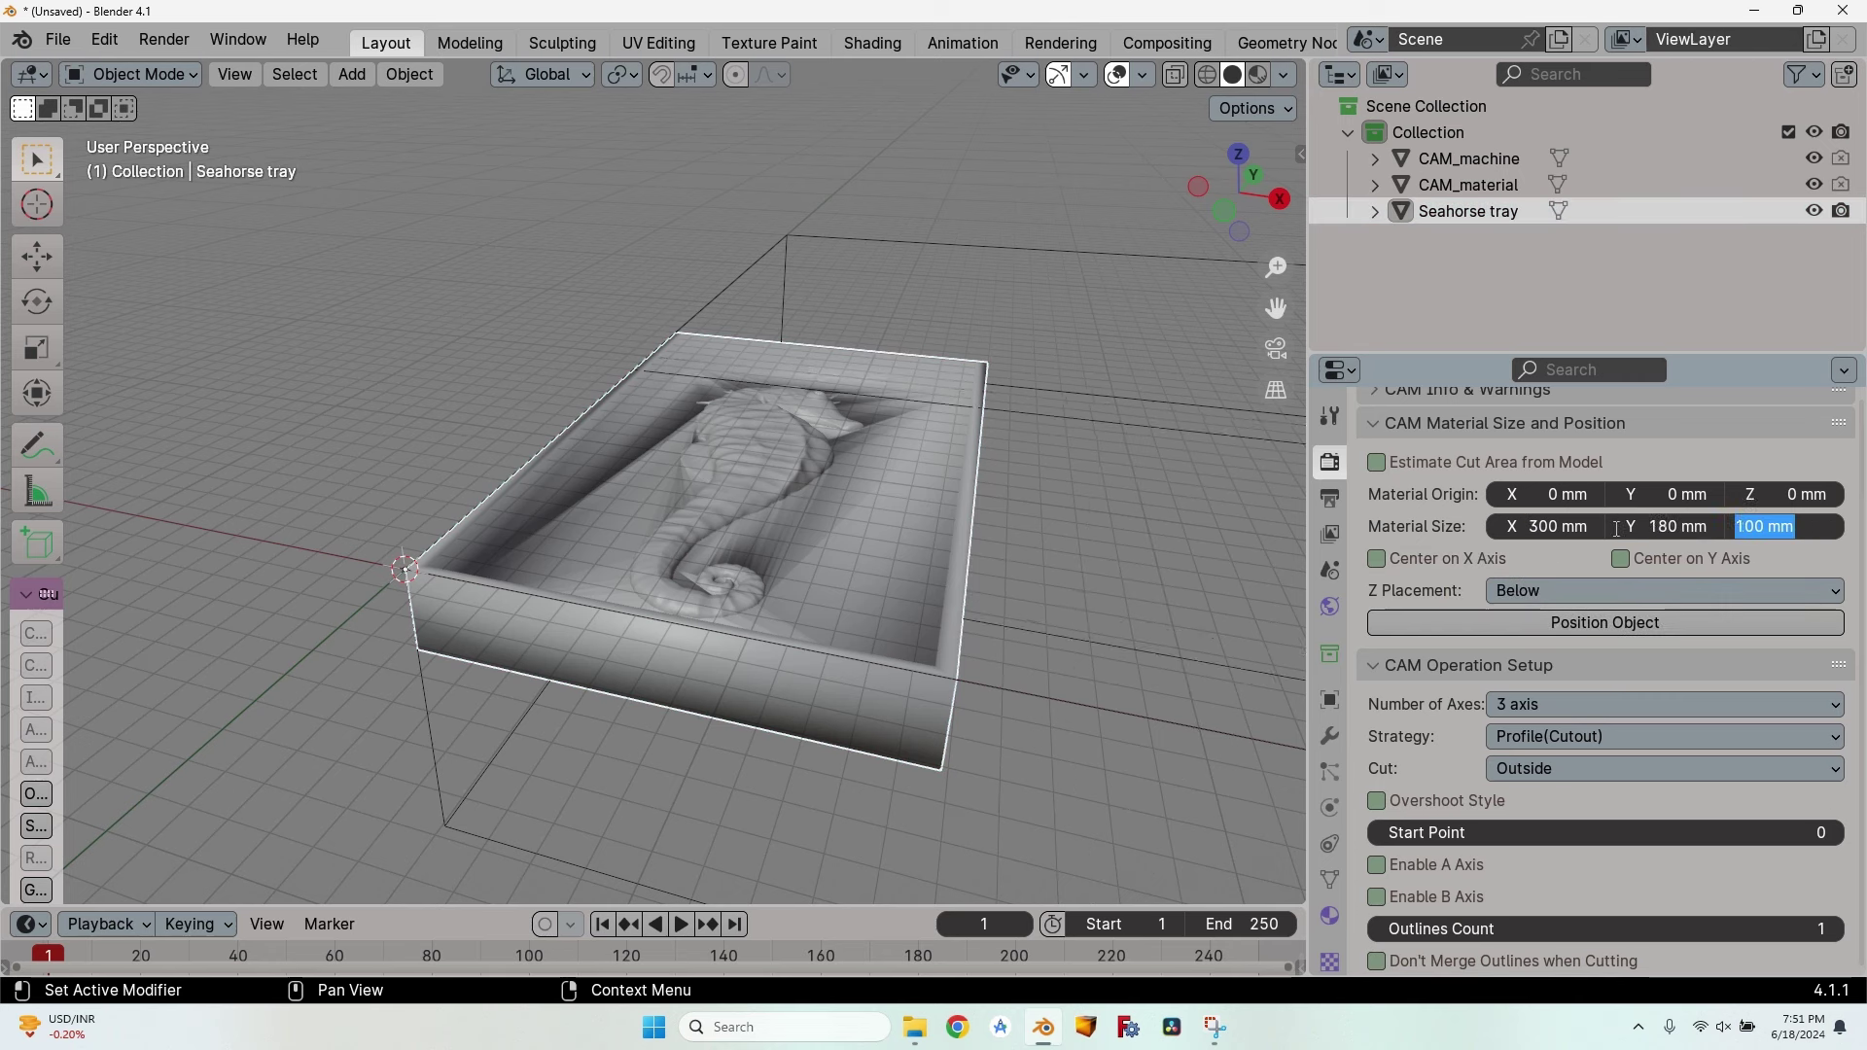
type("33")
key("Tab")
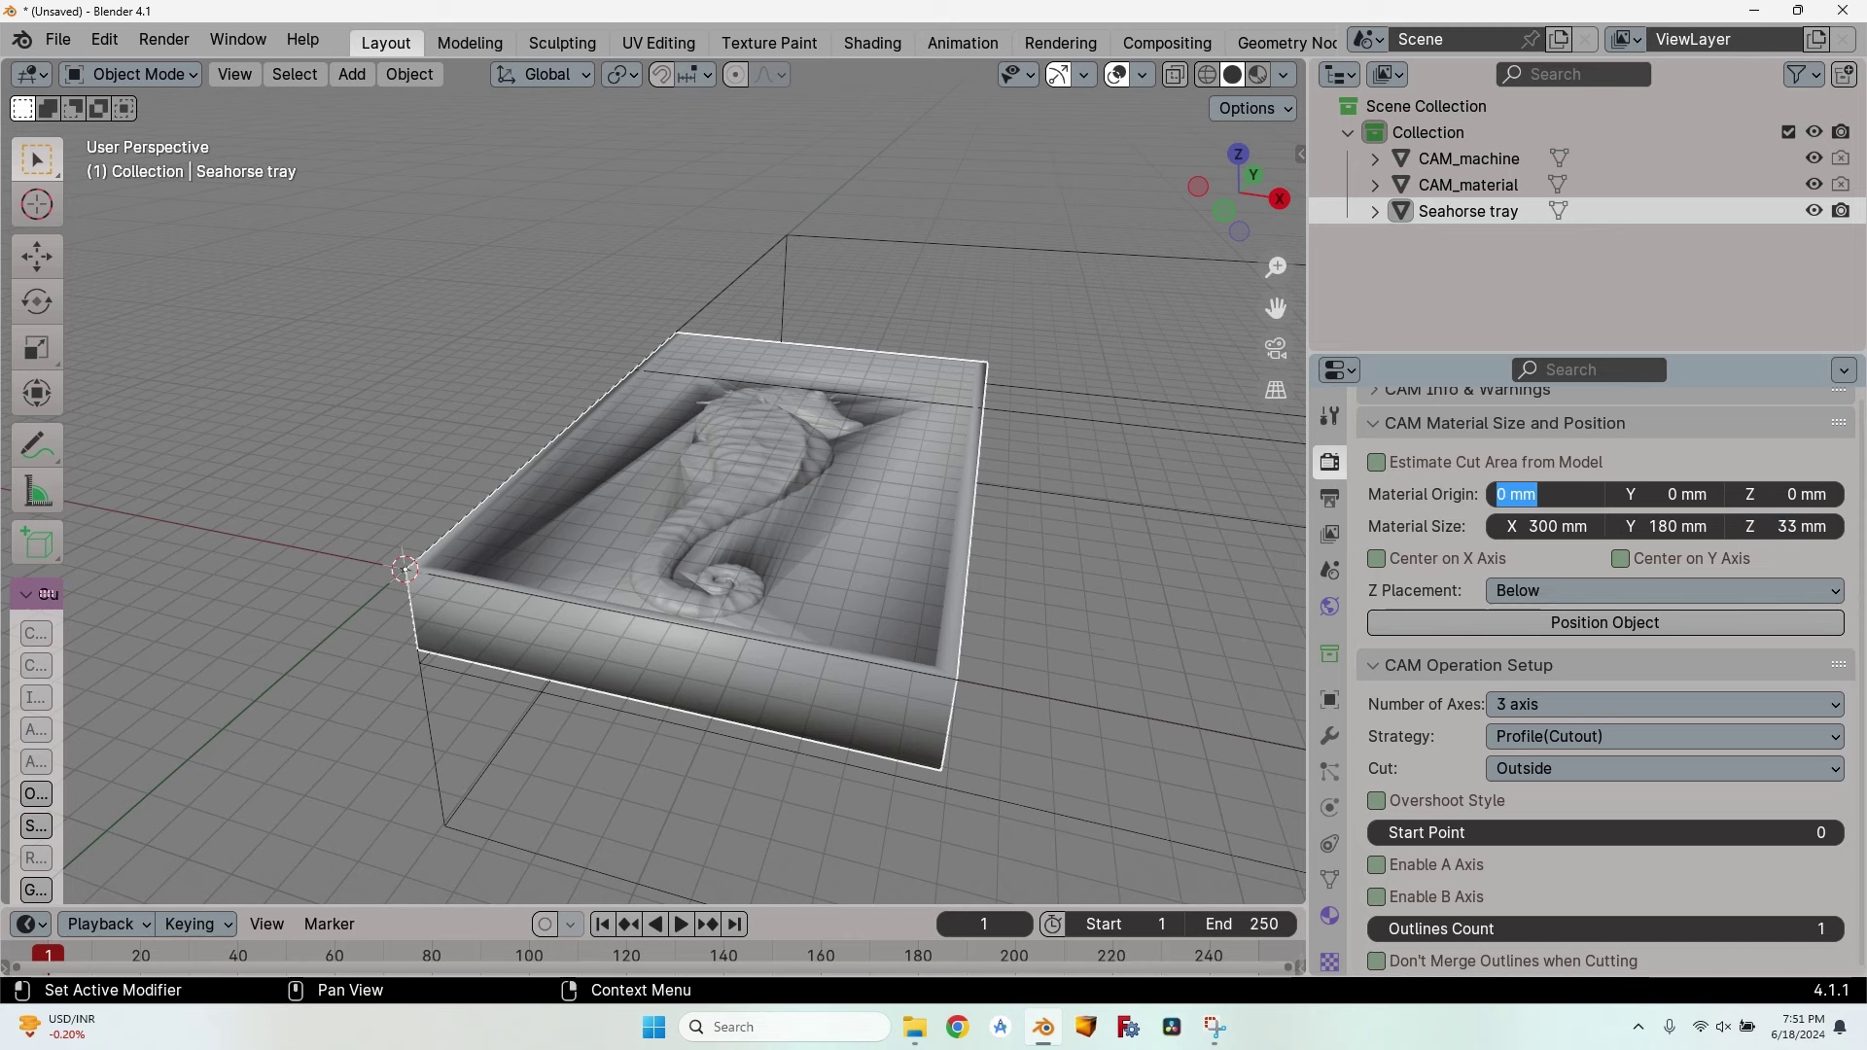
key("Return")
scroll(731, 666, "down", 4)
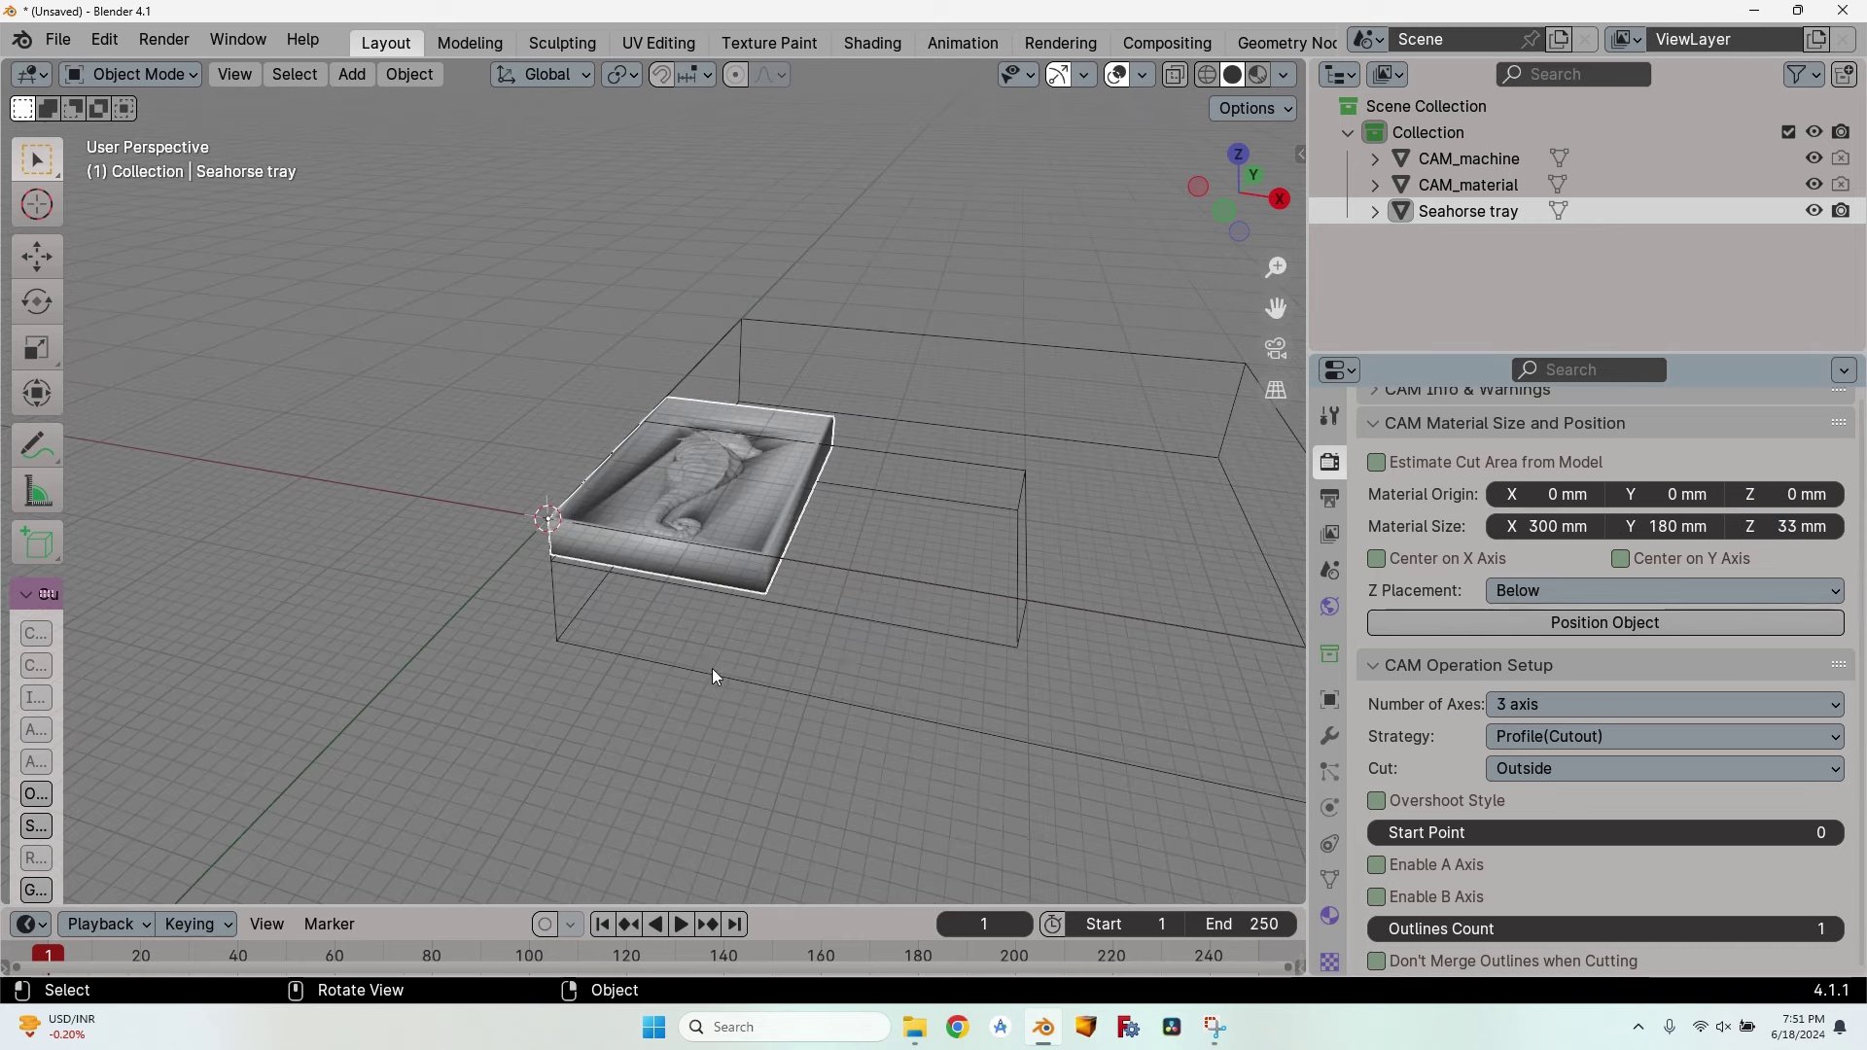
middle_click_drag(735, 675, 1065, 500)
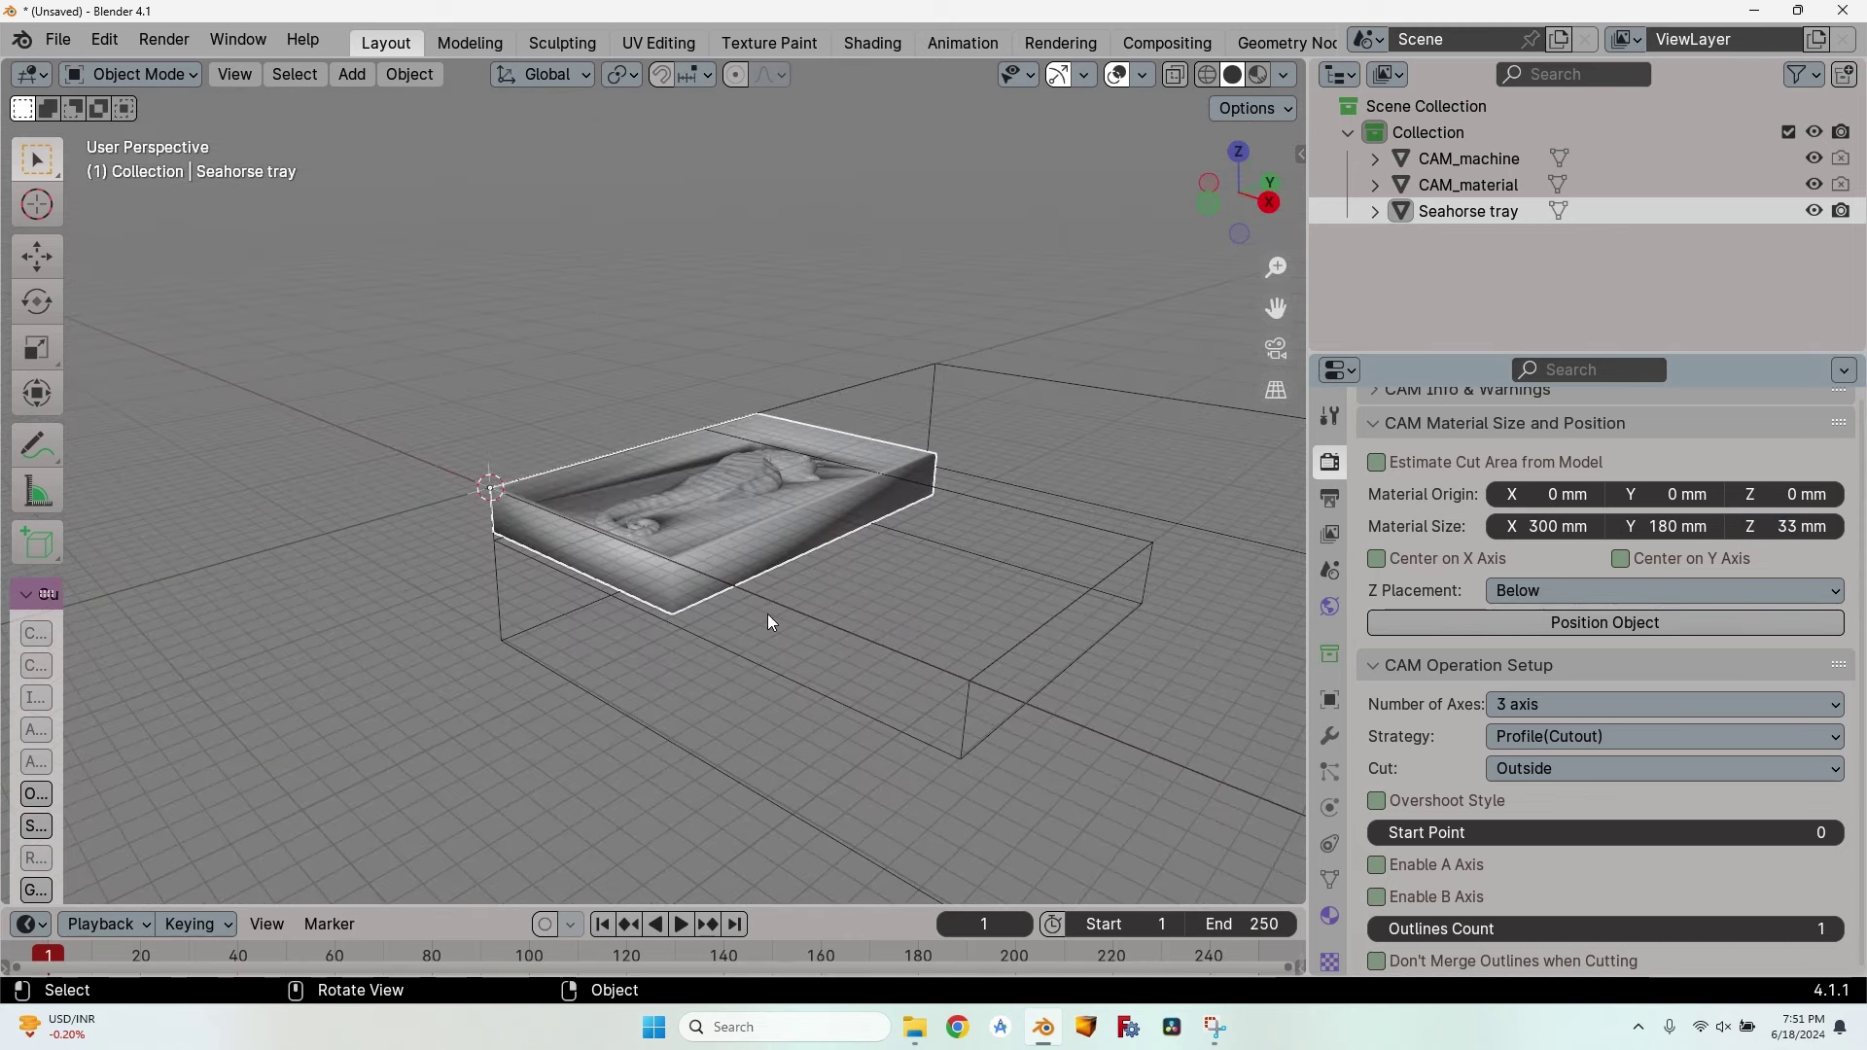
left_click(1546, 526)
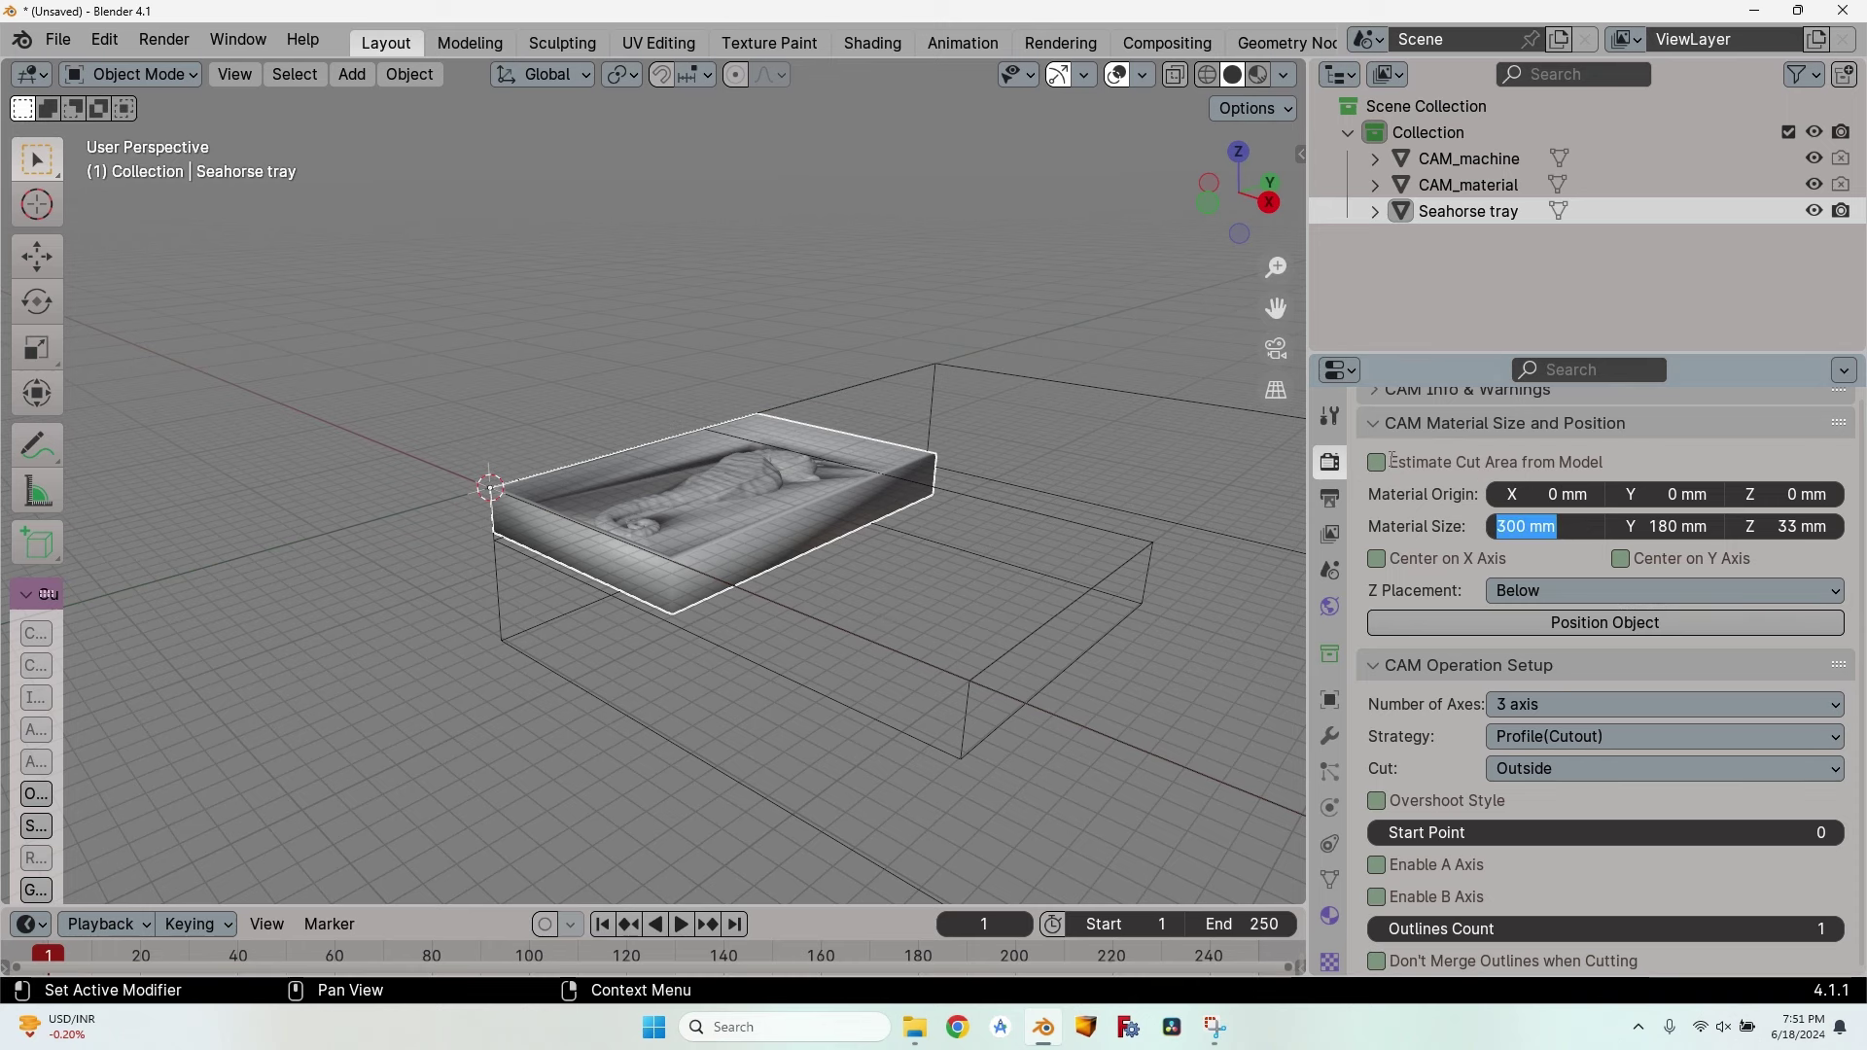
Estimate the stock from the model again with a 20 mm additional radius.
left_click(1380, 466)
left_click(1378, 462)
middle_click_drag(836, 583, 616, 516)
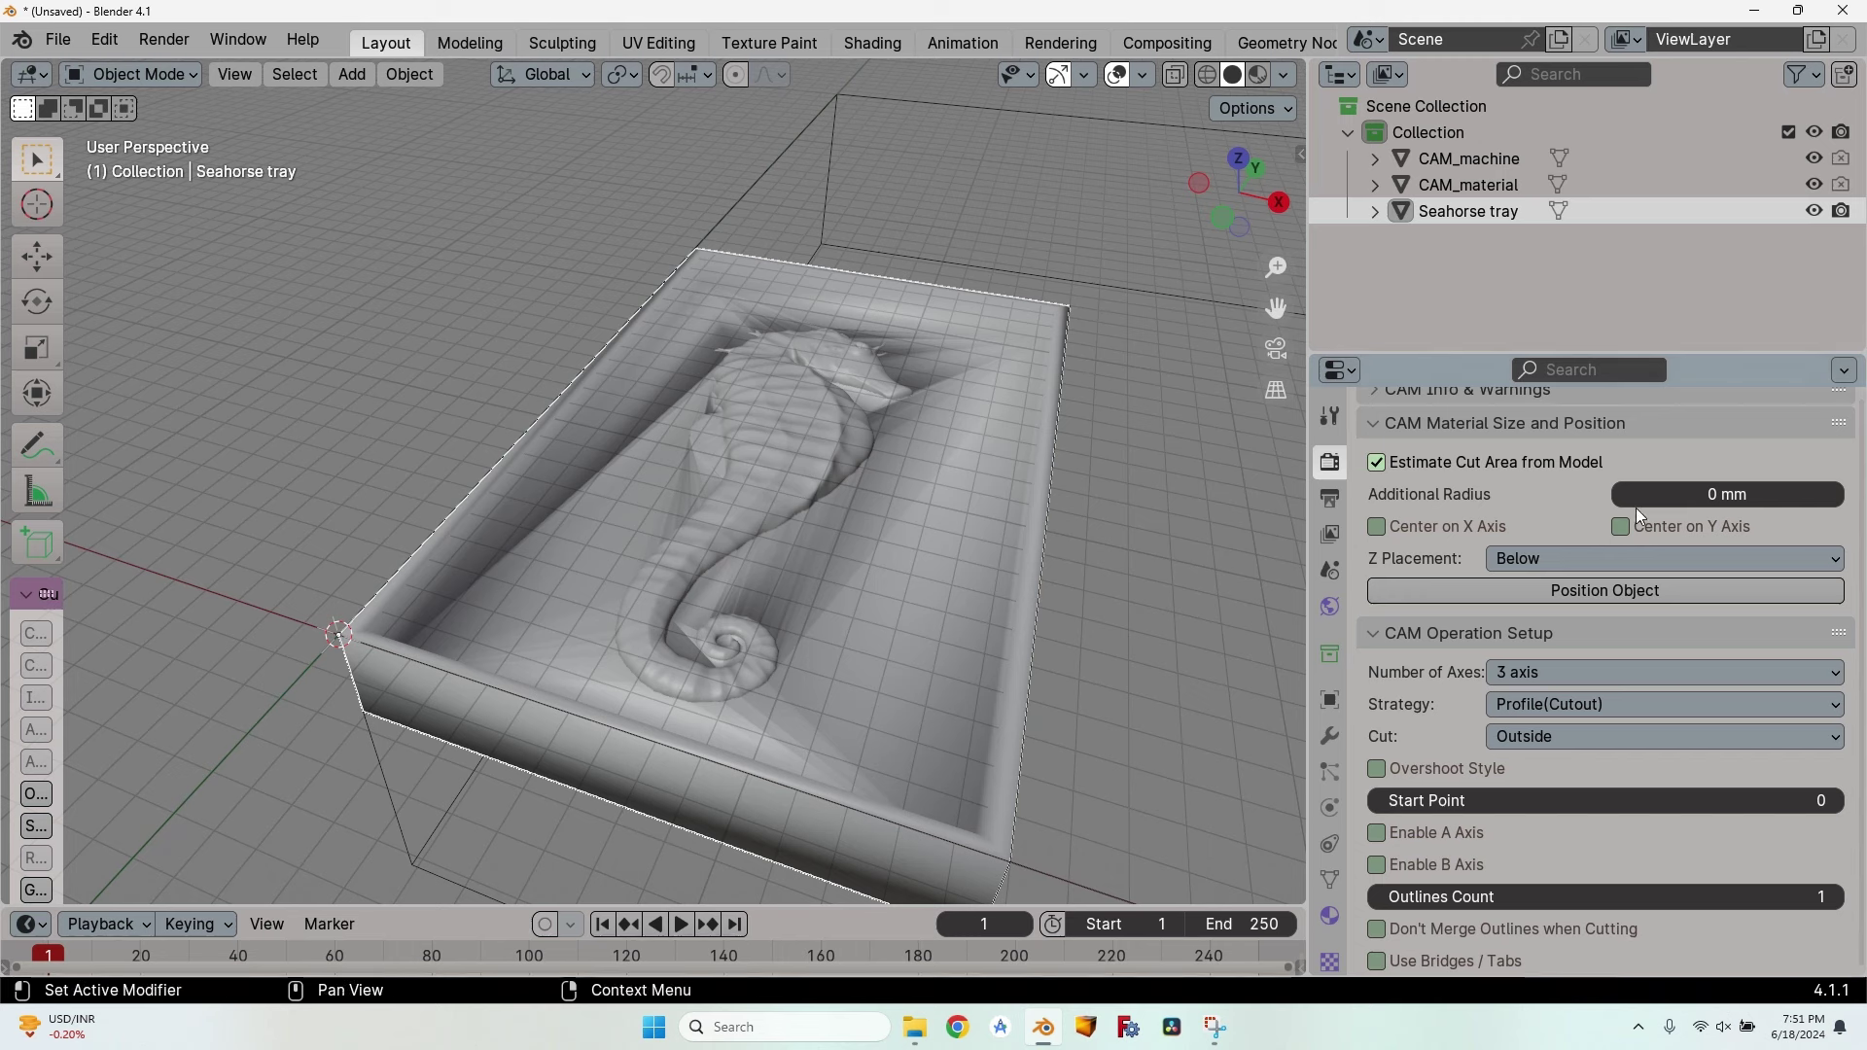
left_click_drag(1612, 498, 1779, 493)
scroll(979, 316, "down", 2)
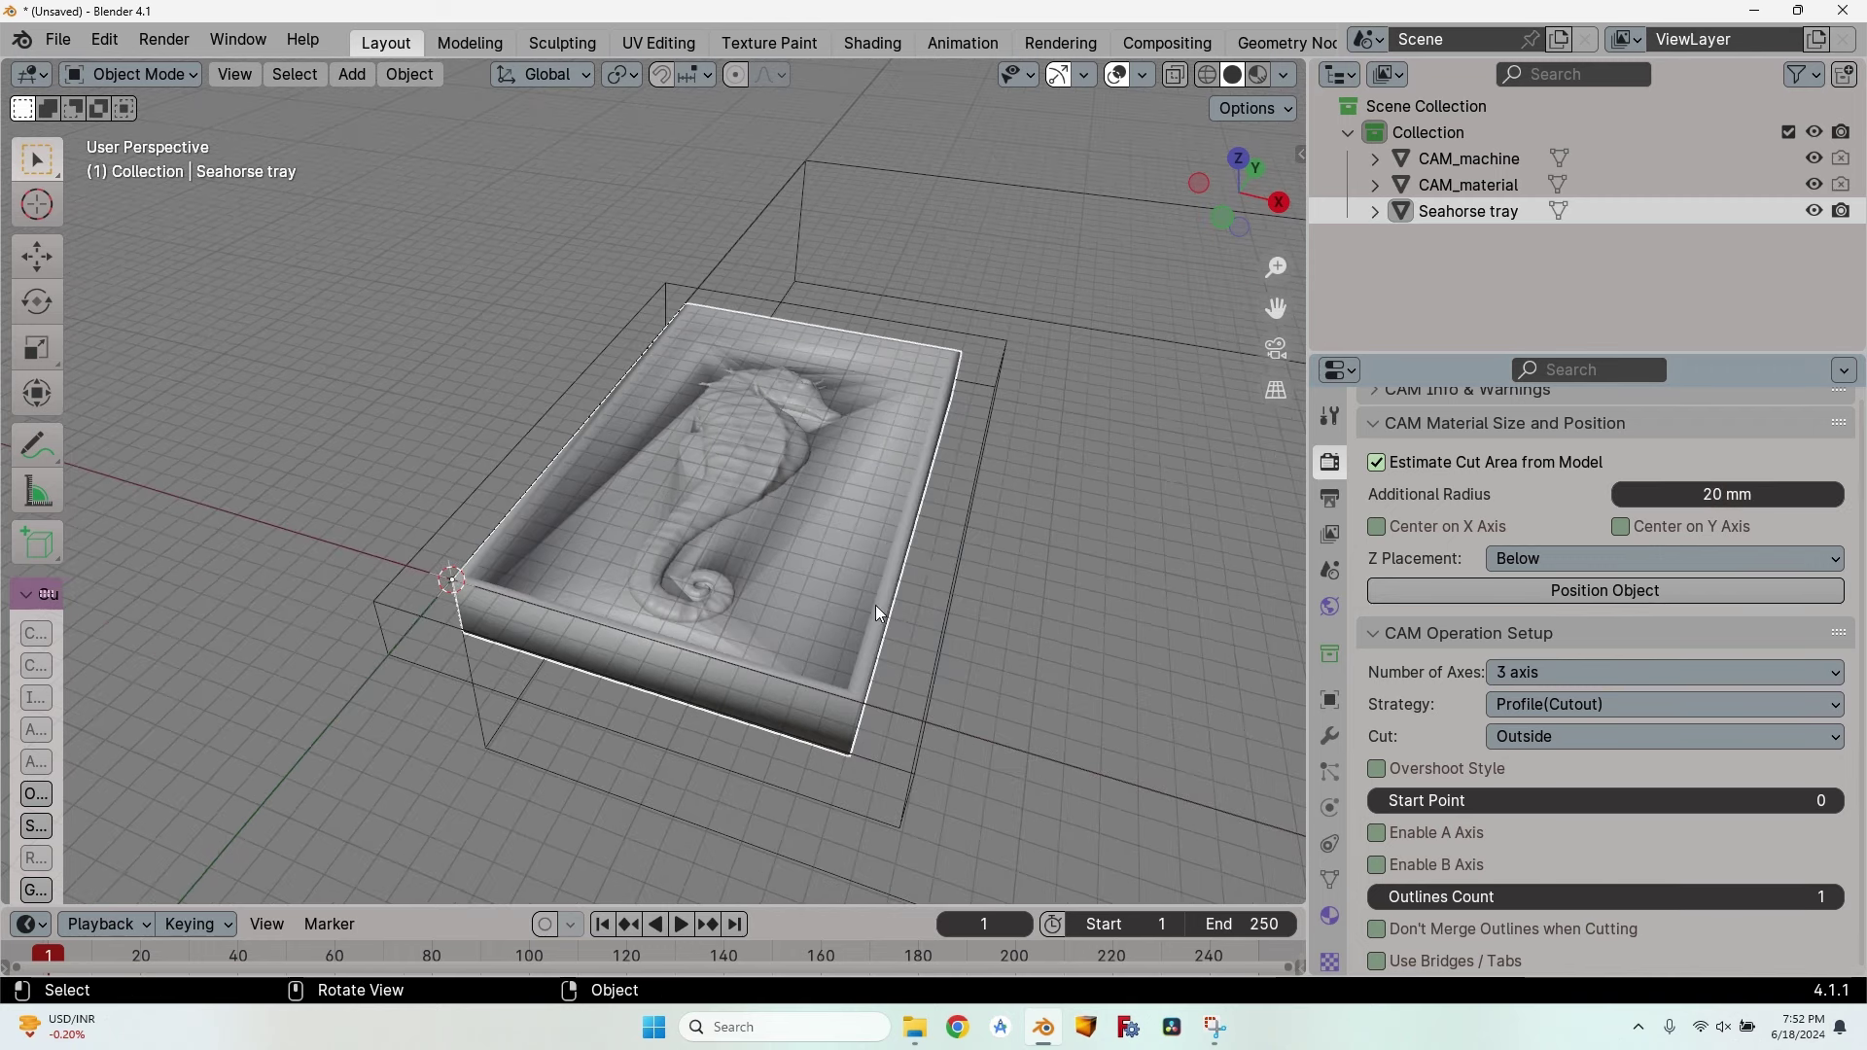
middle_click_drag(875, 602, 875, 457)
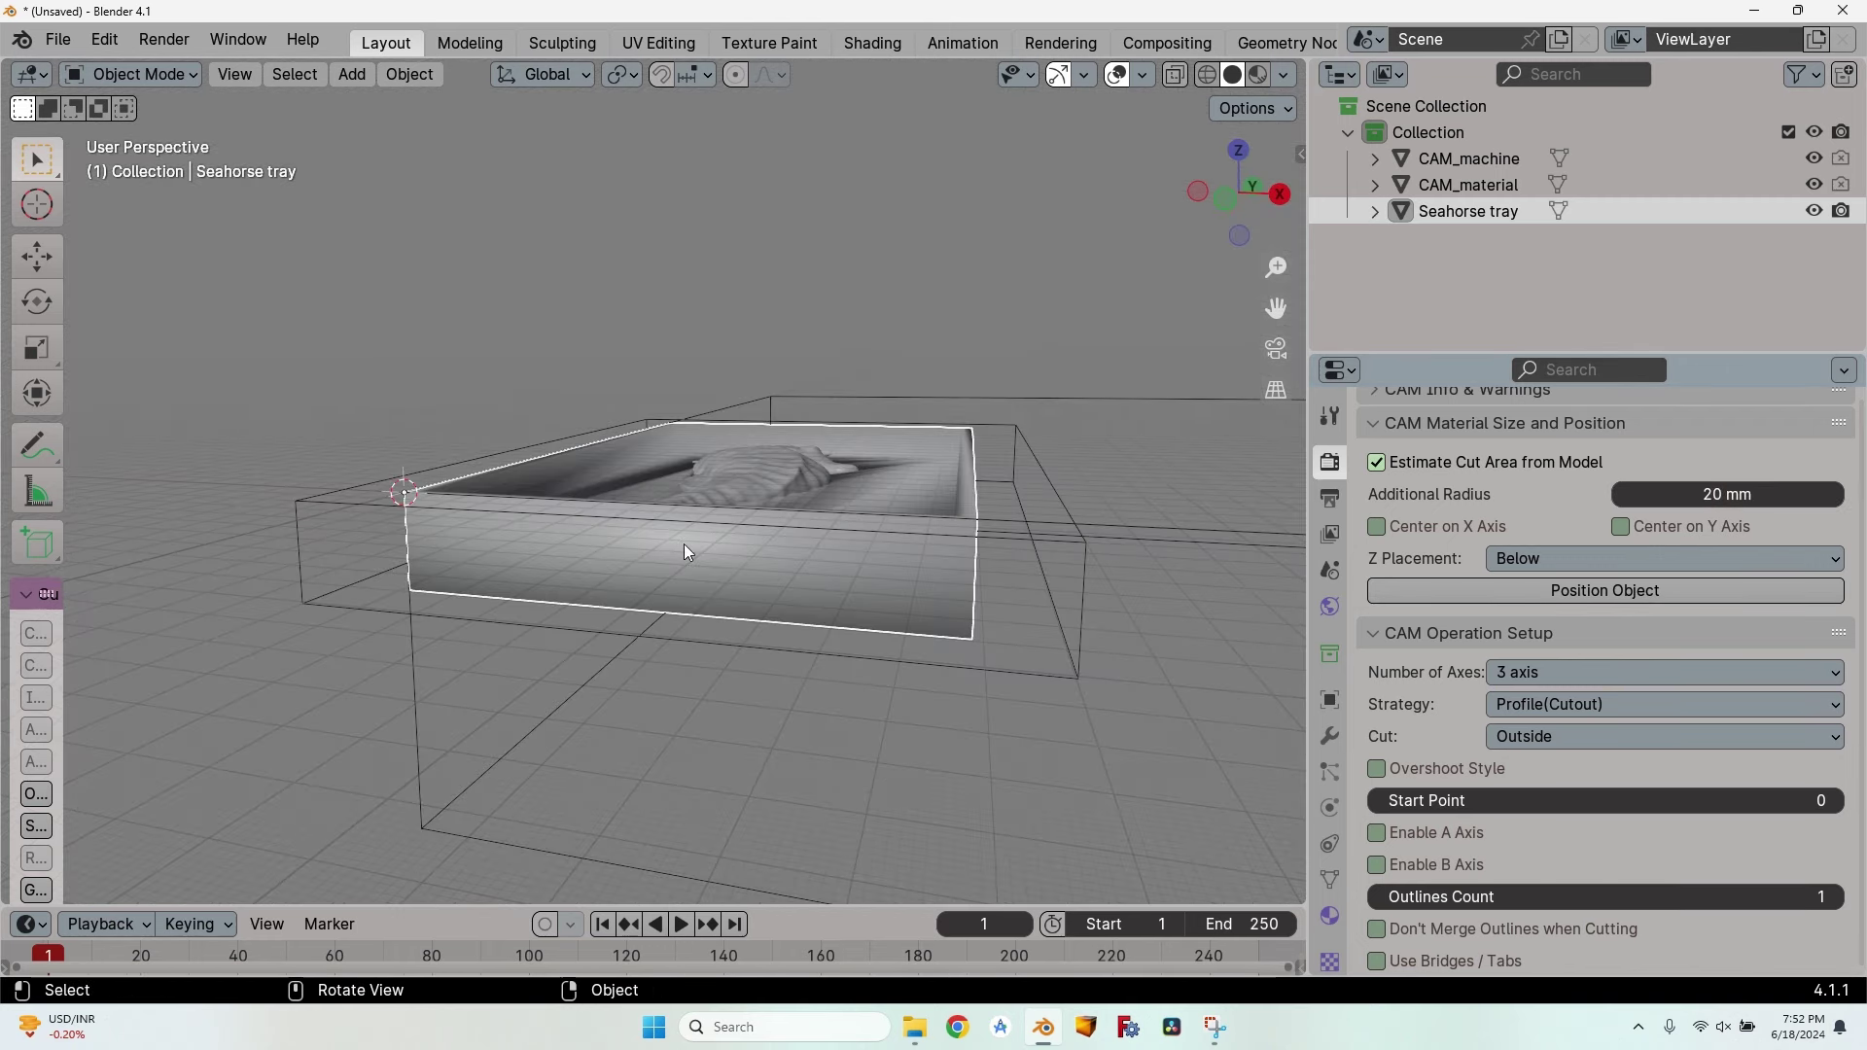
middle_click_drag(803, 527, 1122, 562)
Try centring the tray on X/Y with Position Object, then undo the centring.
left_click(1391, 527)
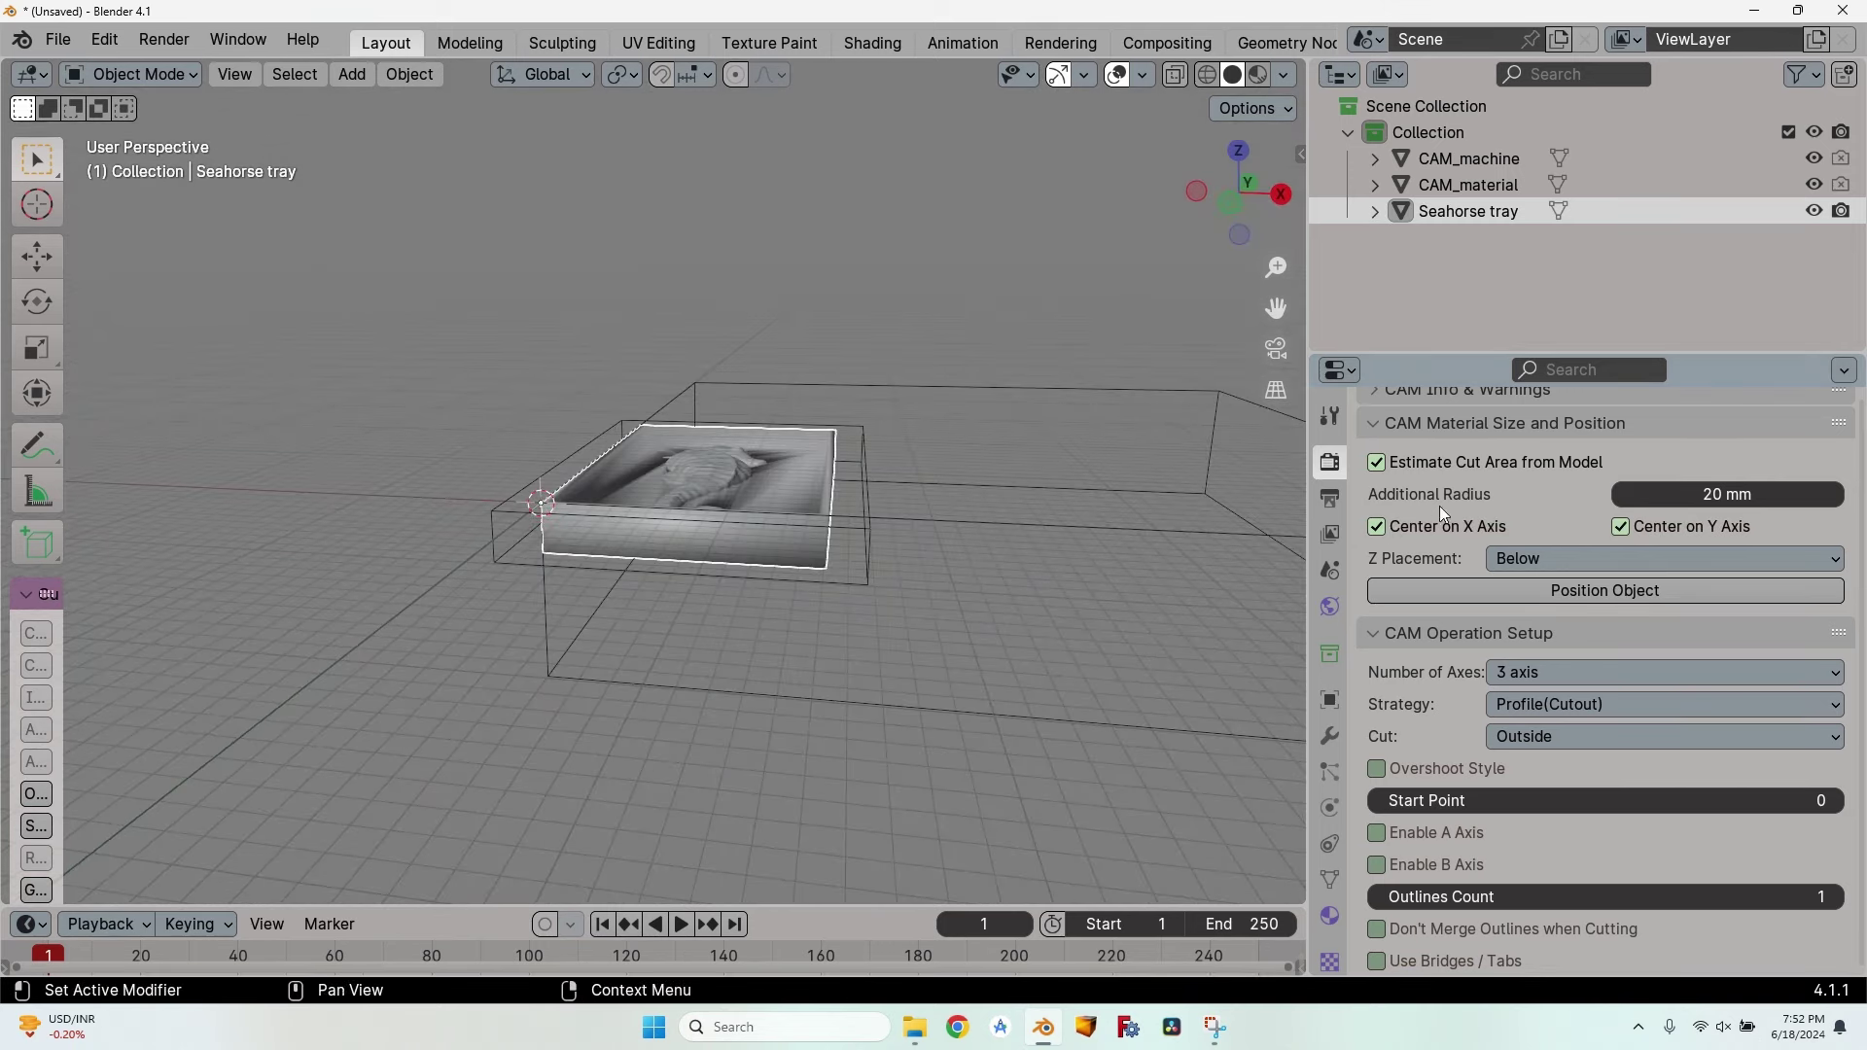
left_click(1586, 592)
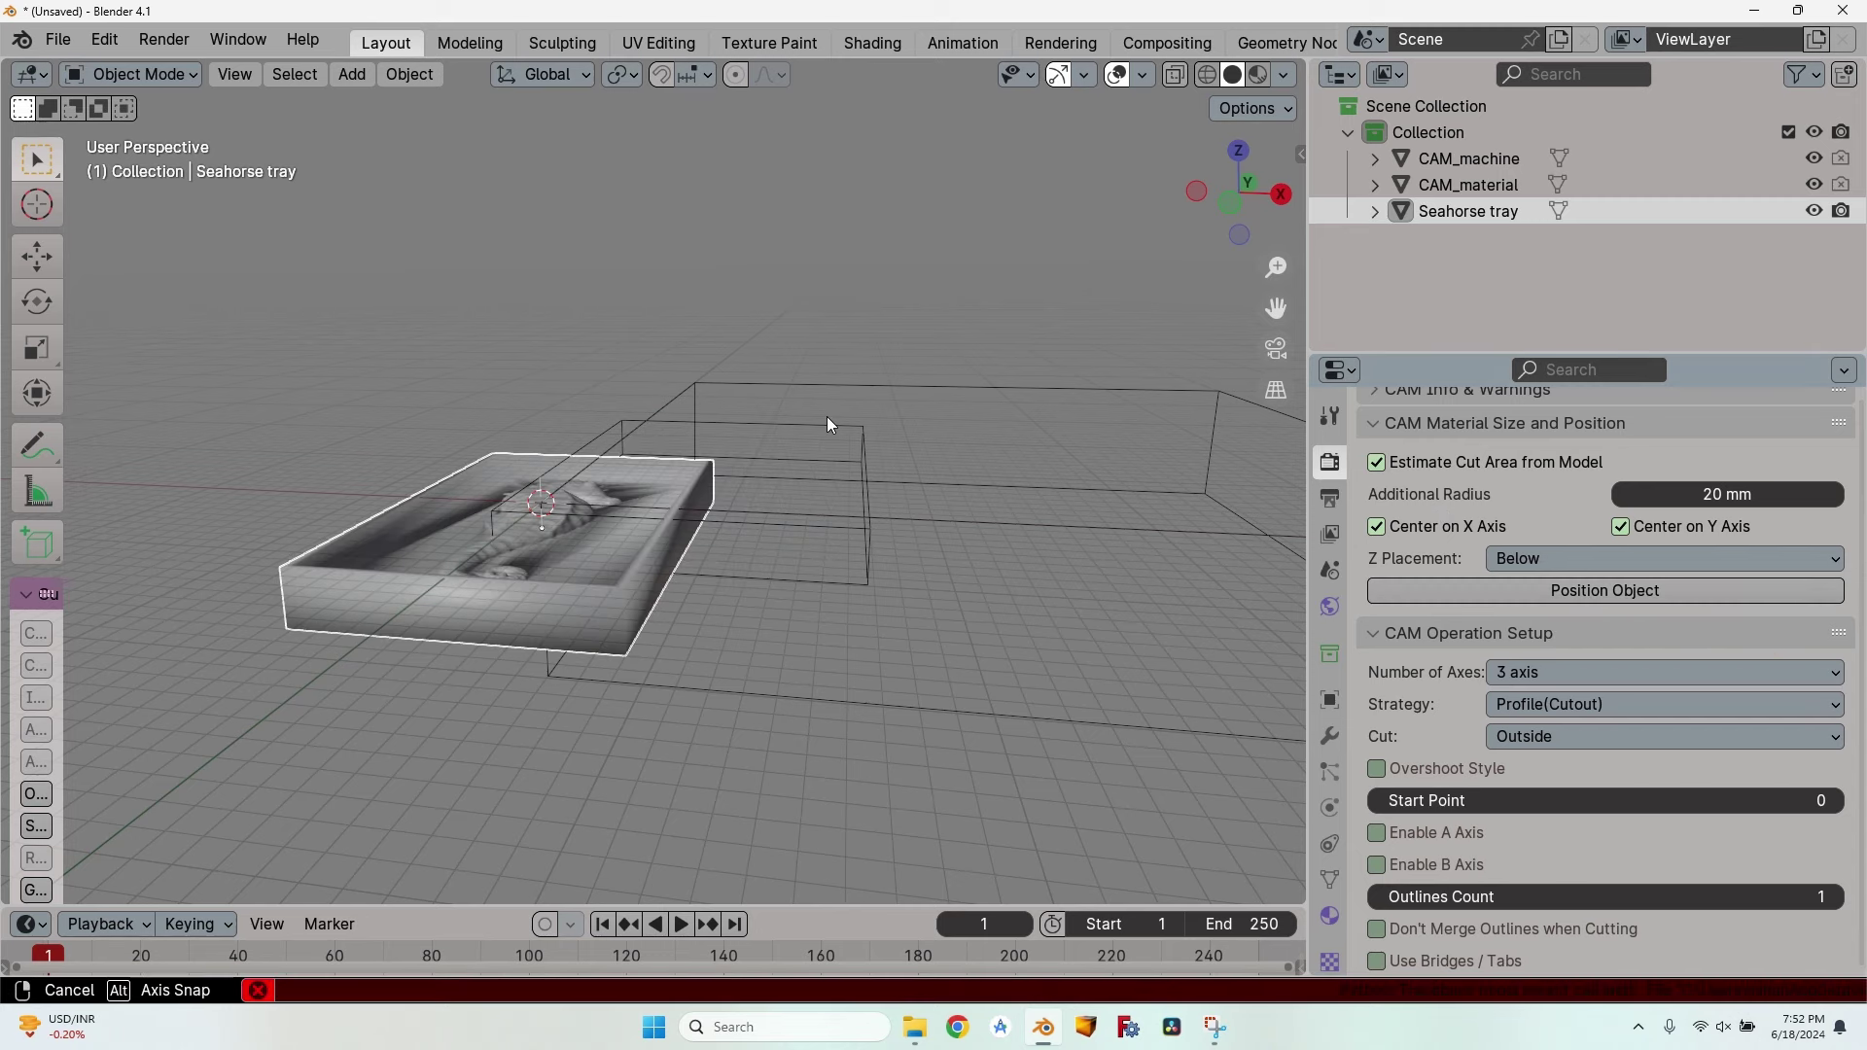
middle_click_drag(830, 425, 474, 573)
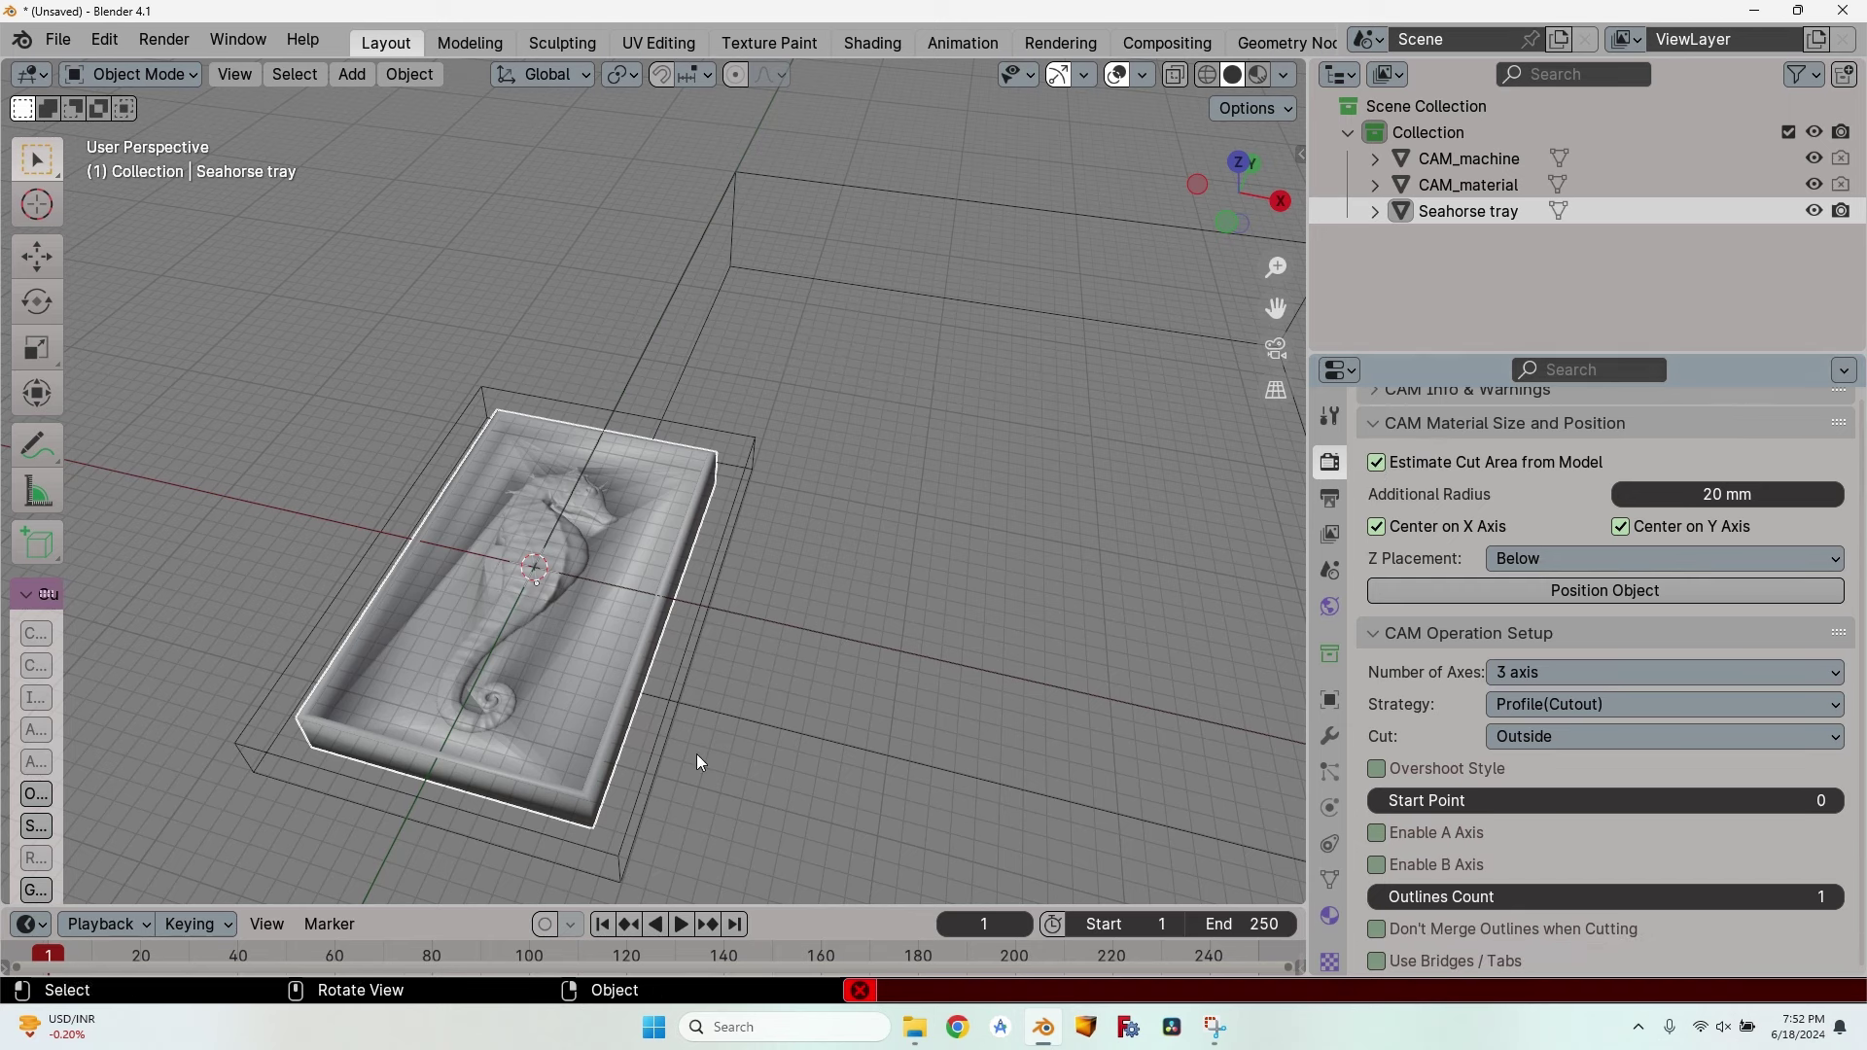
key("ctrl+z")
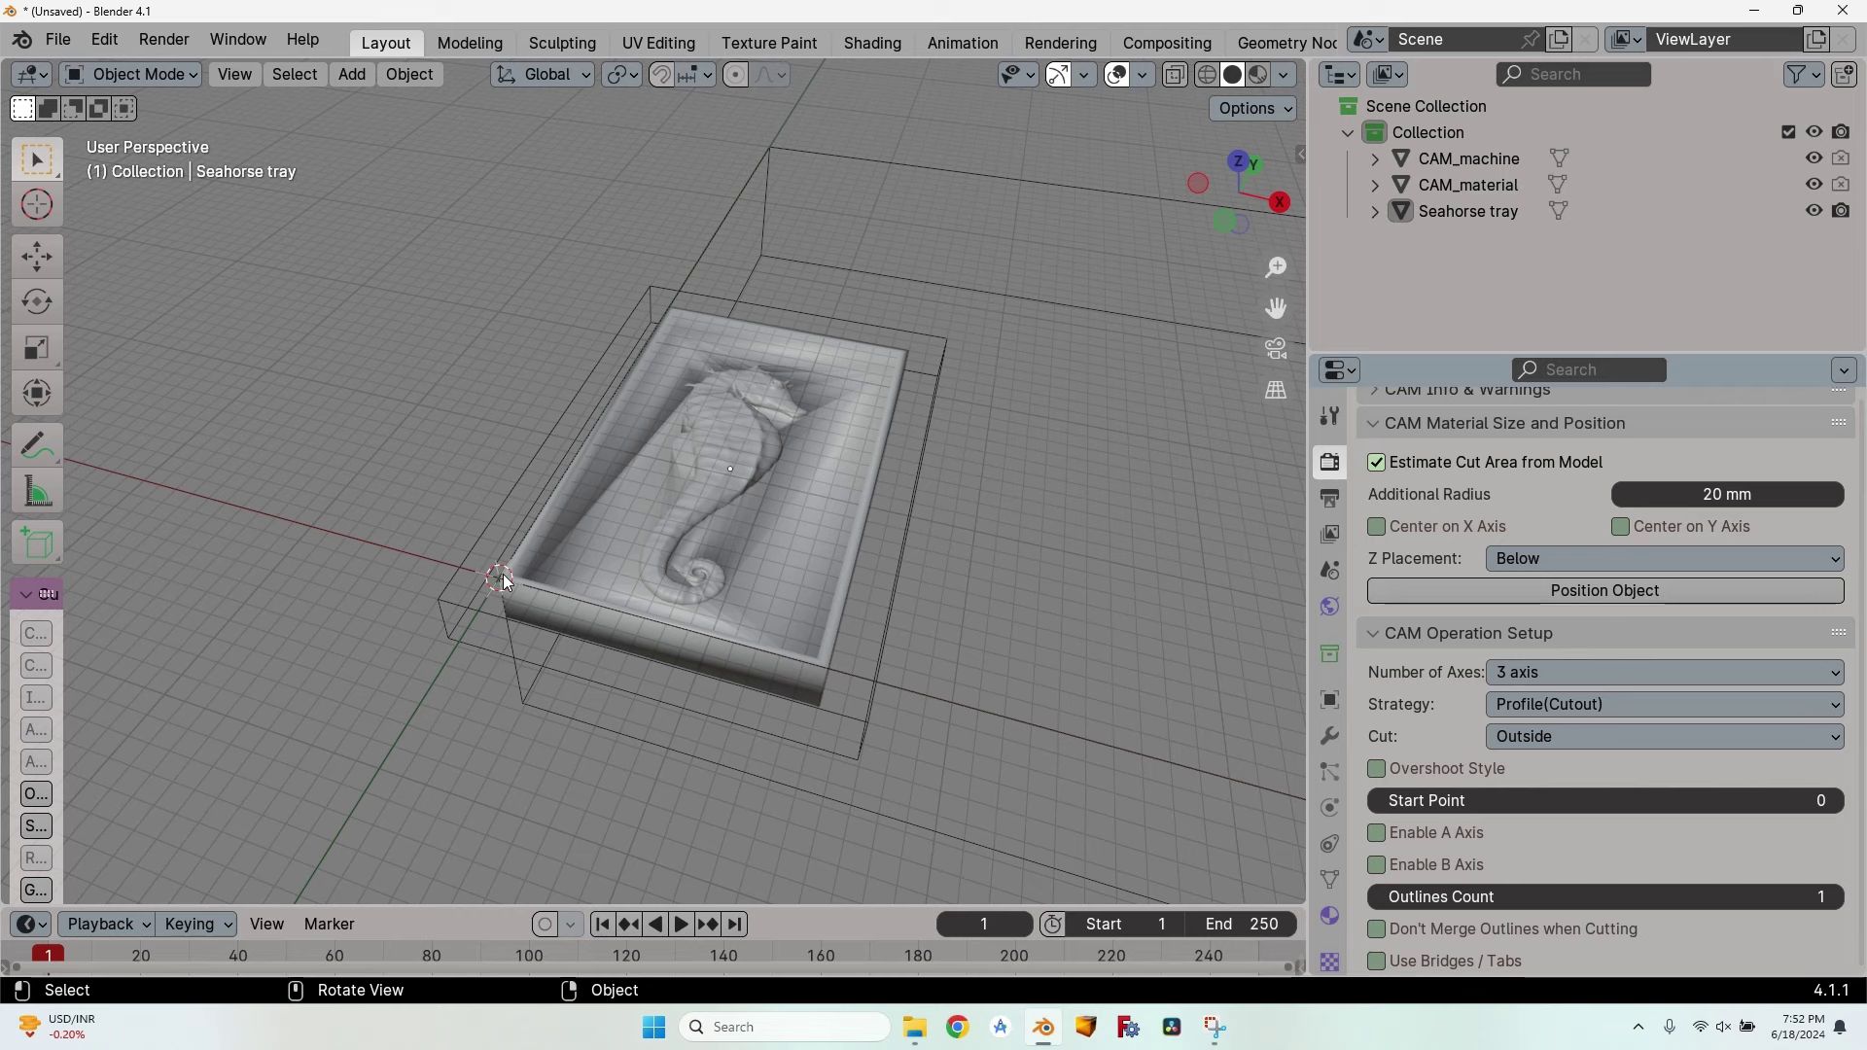
middle_click_drag(507, 584, 691, 525)
scroll(652, 537, "up", 5)
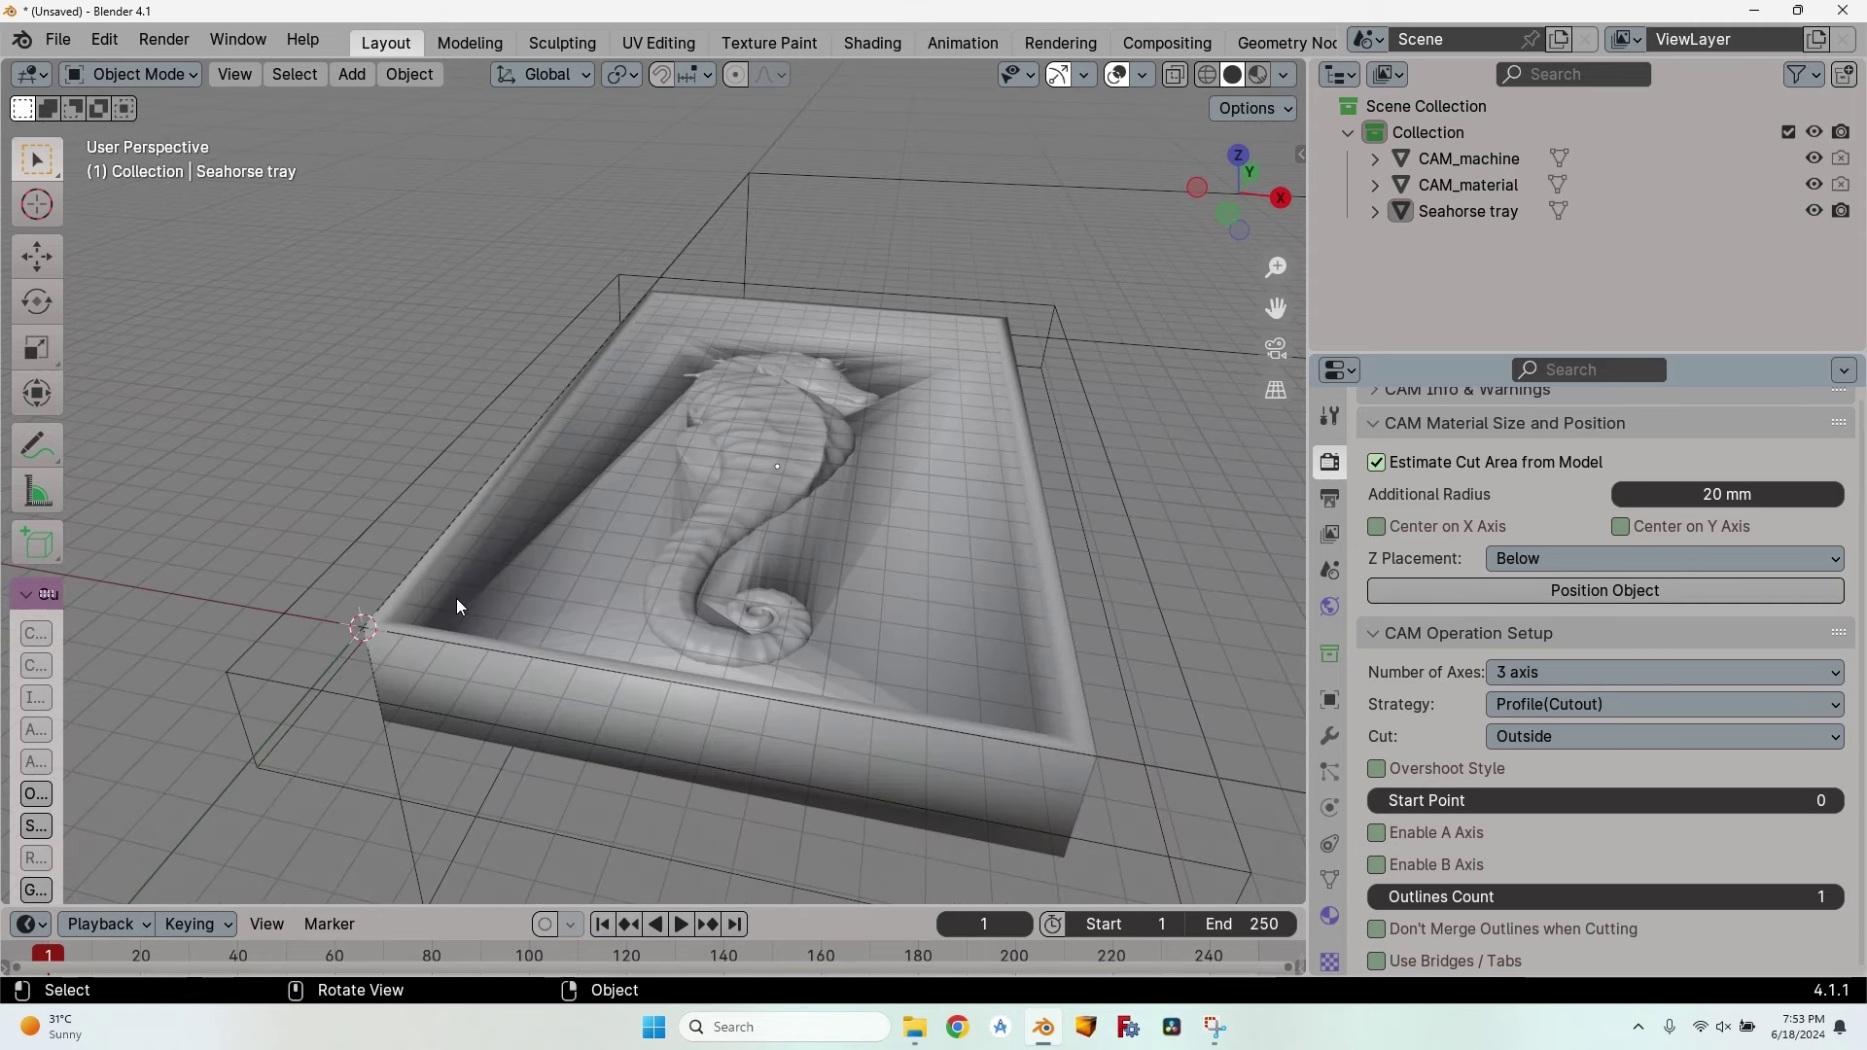
Set Z Placement to Above and reposition the tray above the stock.
scroll(457, 597, "down", 2)
left_click(1528, 562)
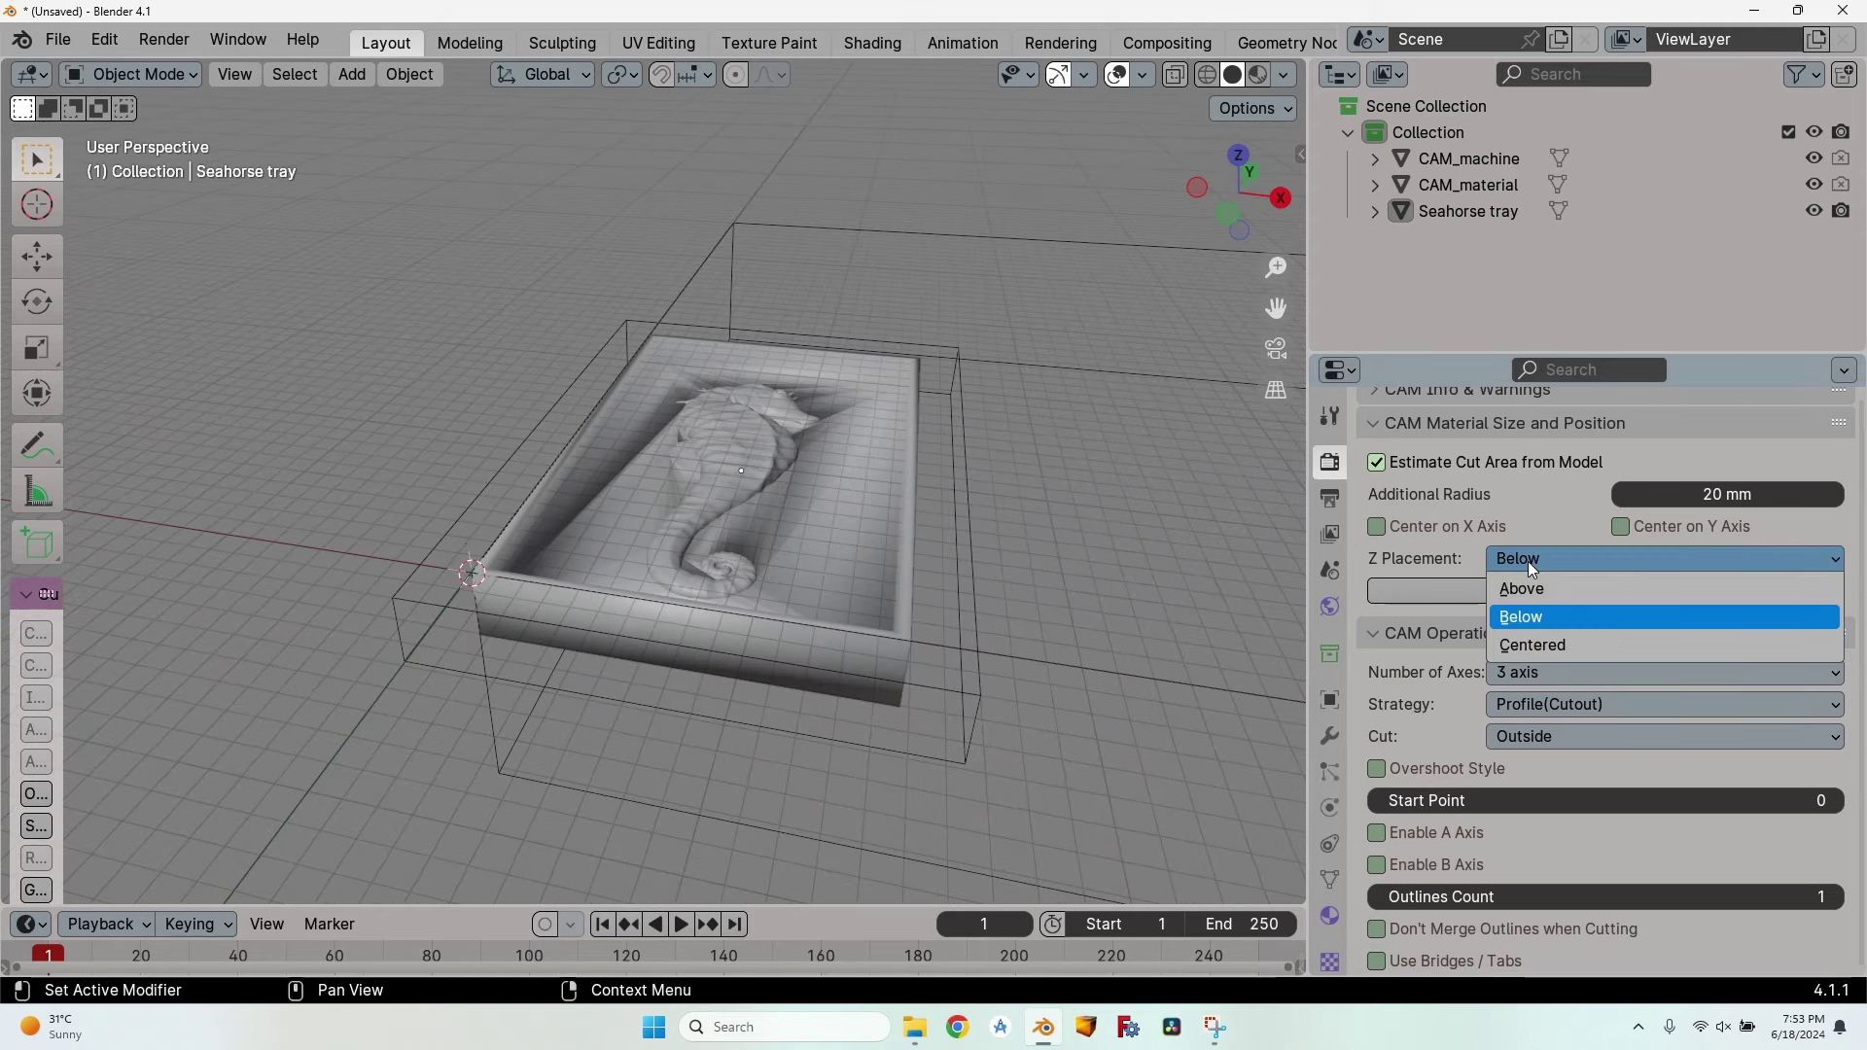
left_click(1565, 617)
left_click(1544, 558)
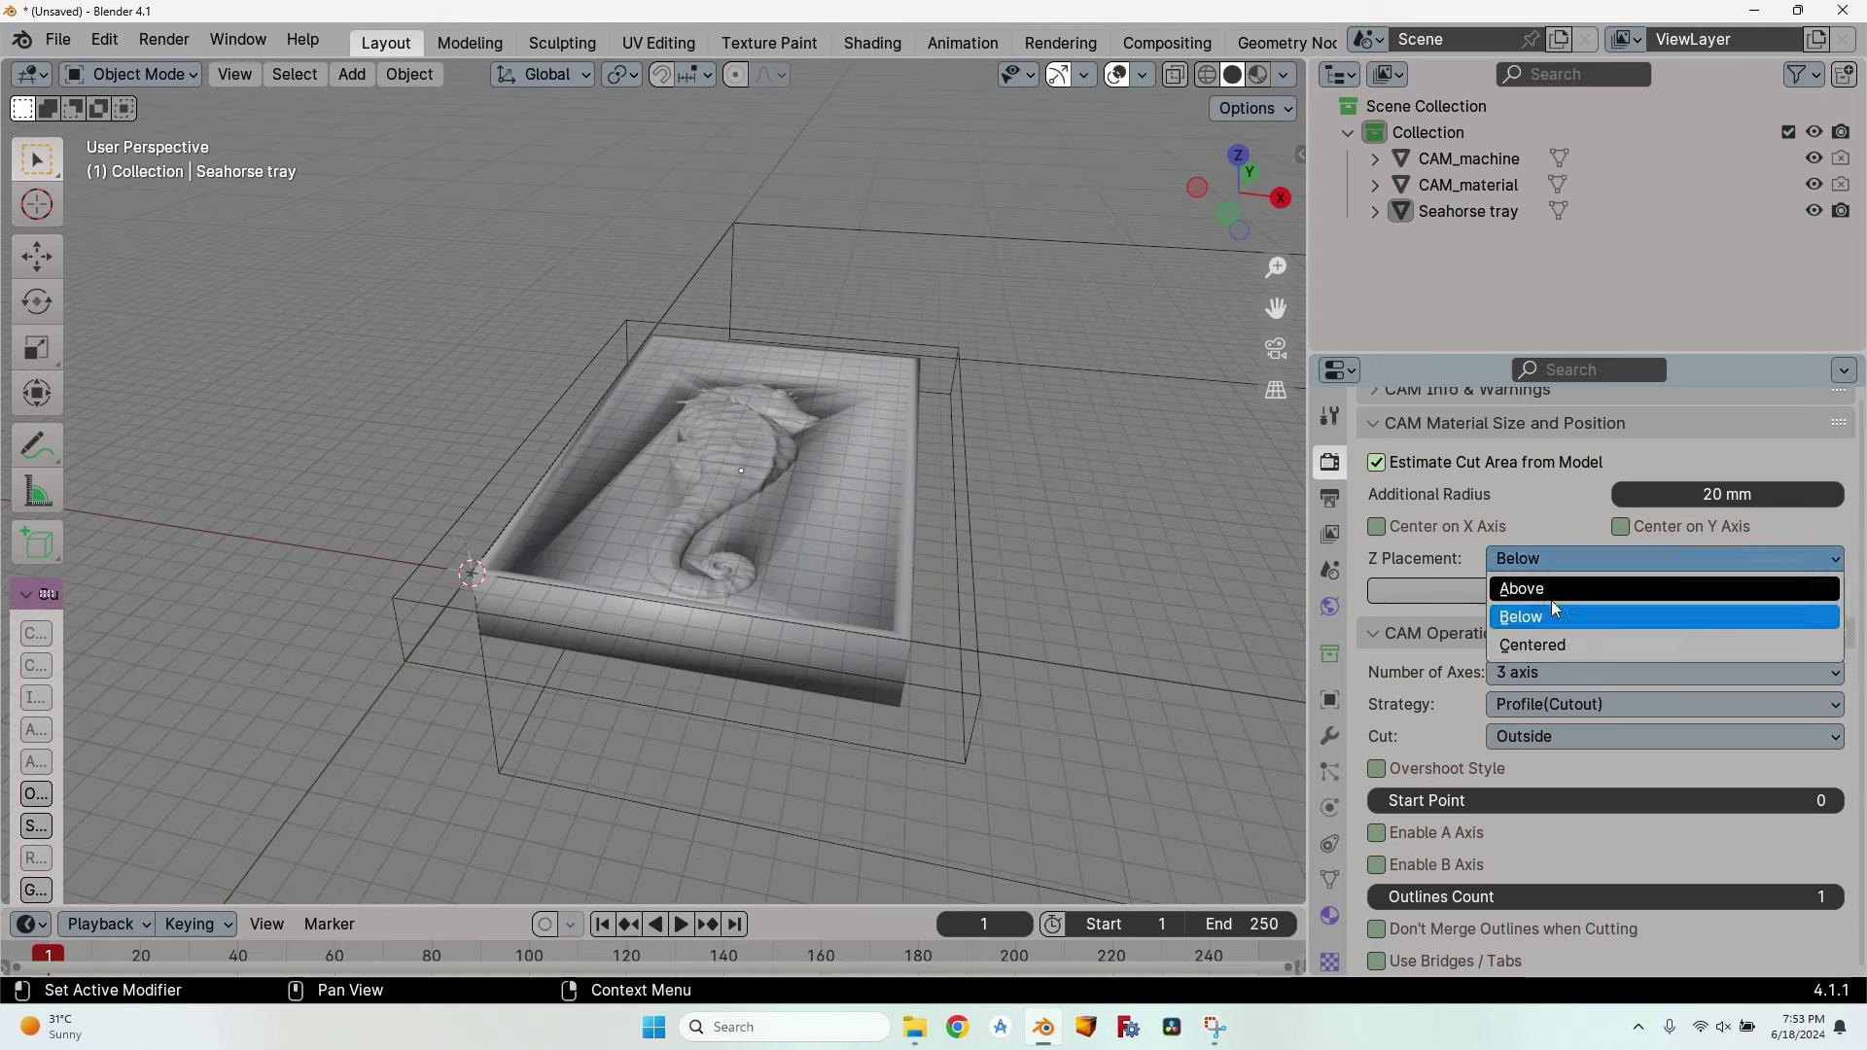
left_click(1555, 593)
left_click(1556, 591)
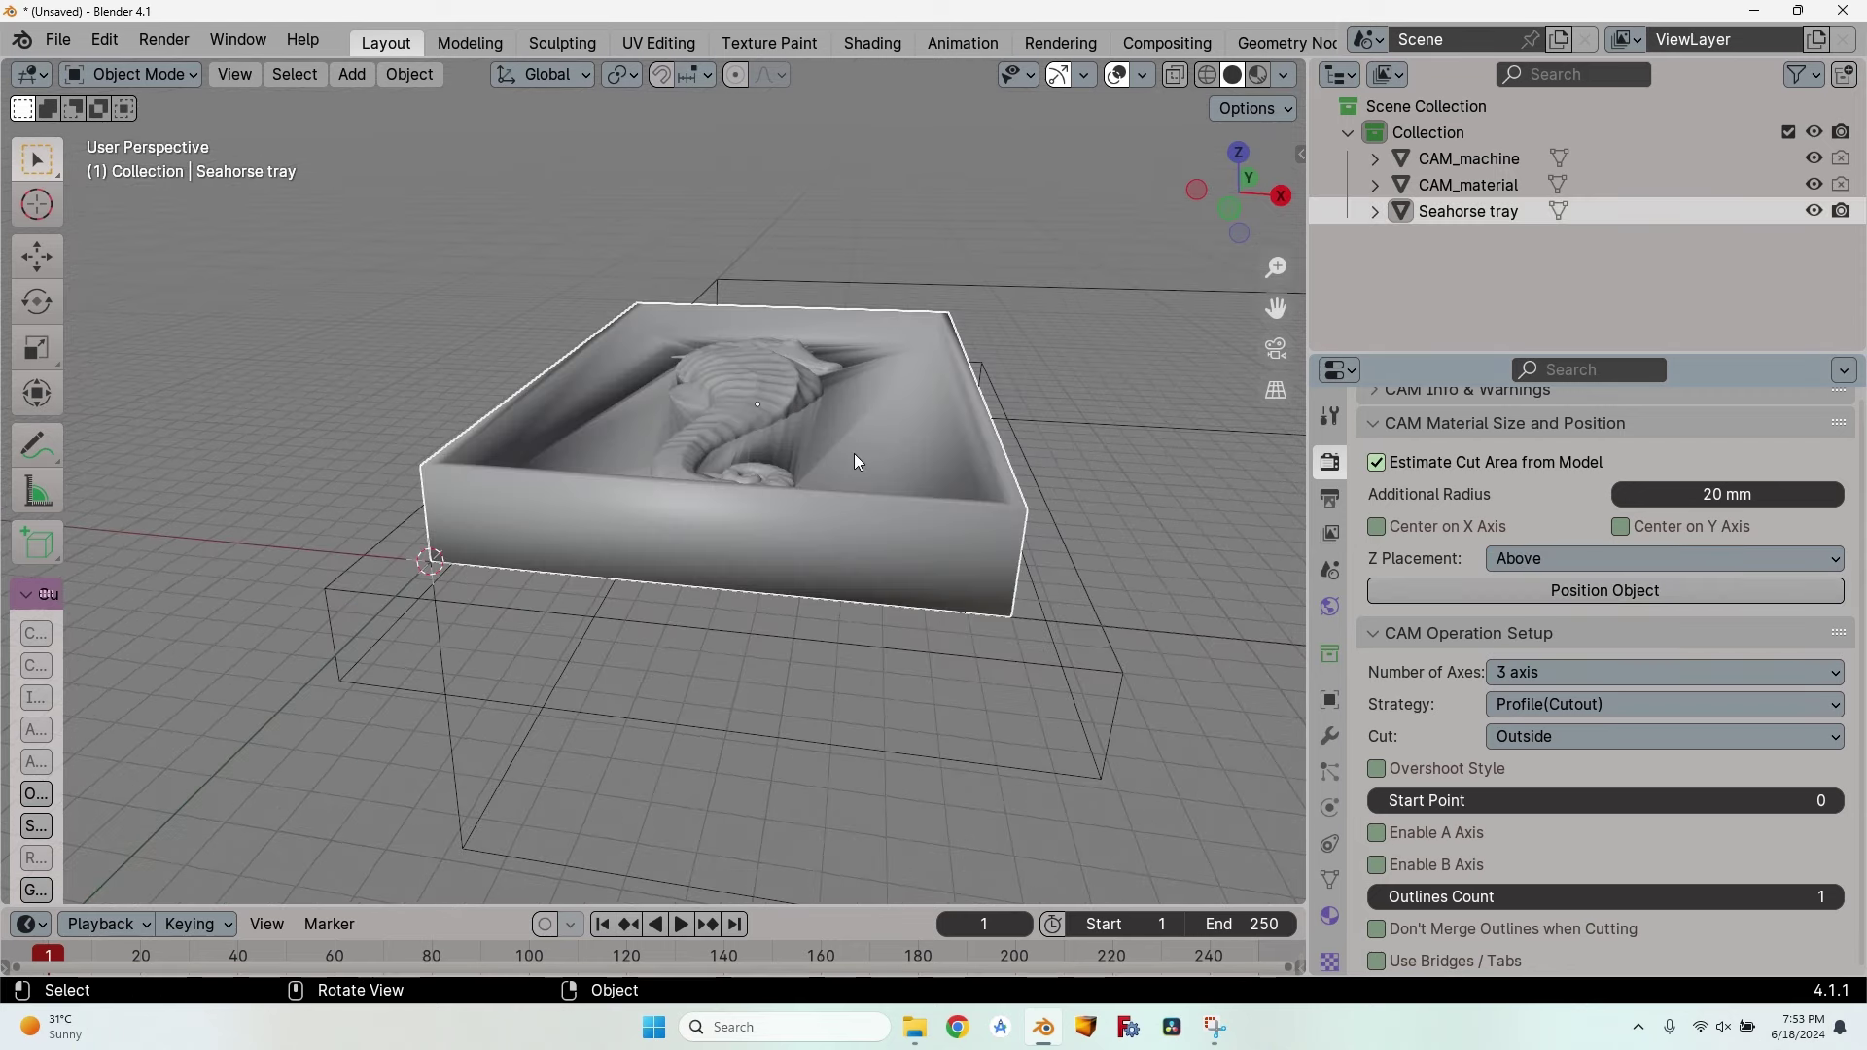
scroll(1006, 457, "up", 1)
scroll(1571, 568, "down", 1)
Return Z Placement to Below, reposition the tray, and keep the cut area estimated.
left_click(1554, 505)
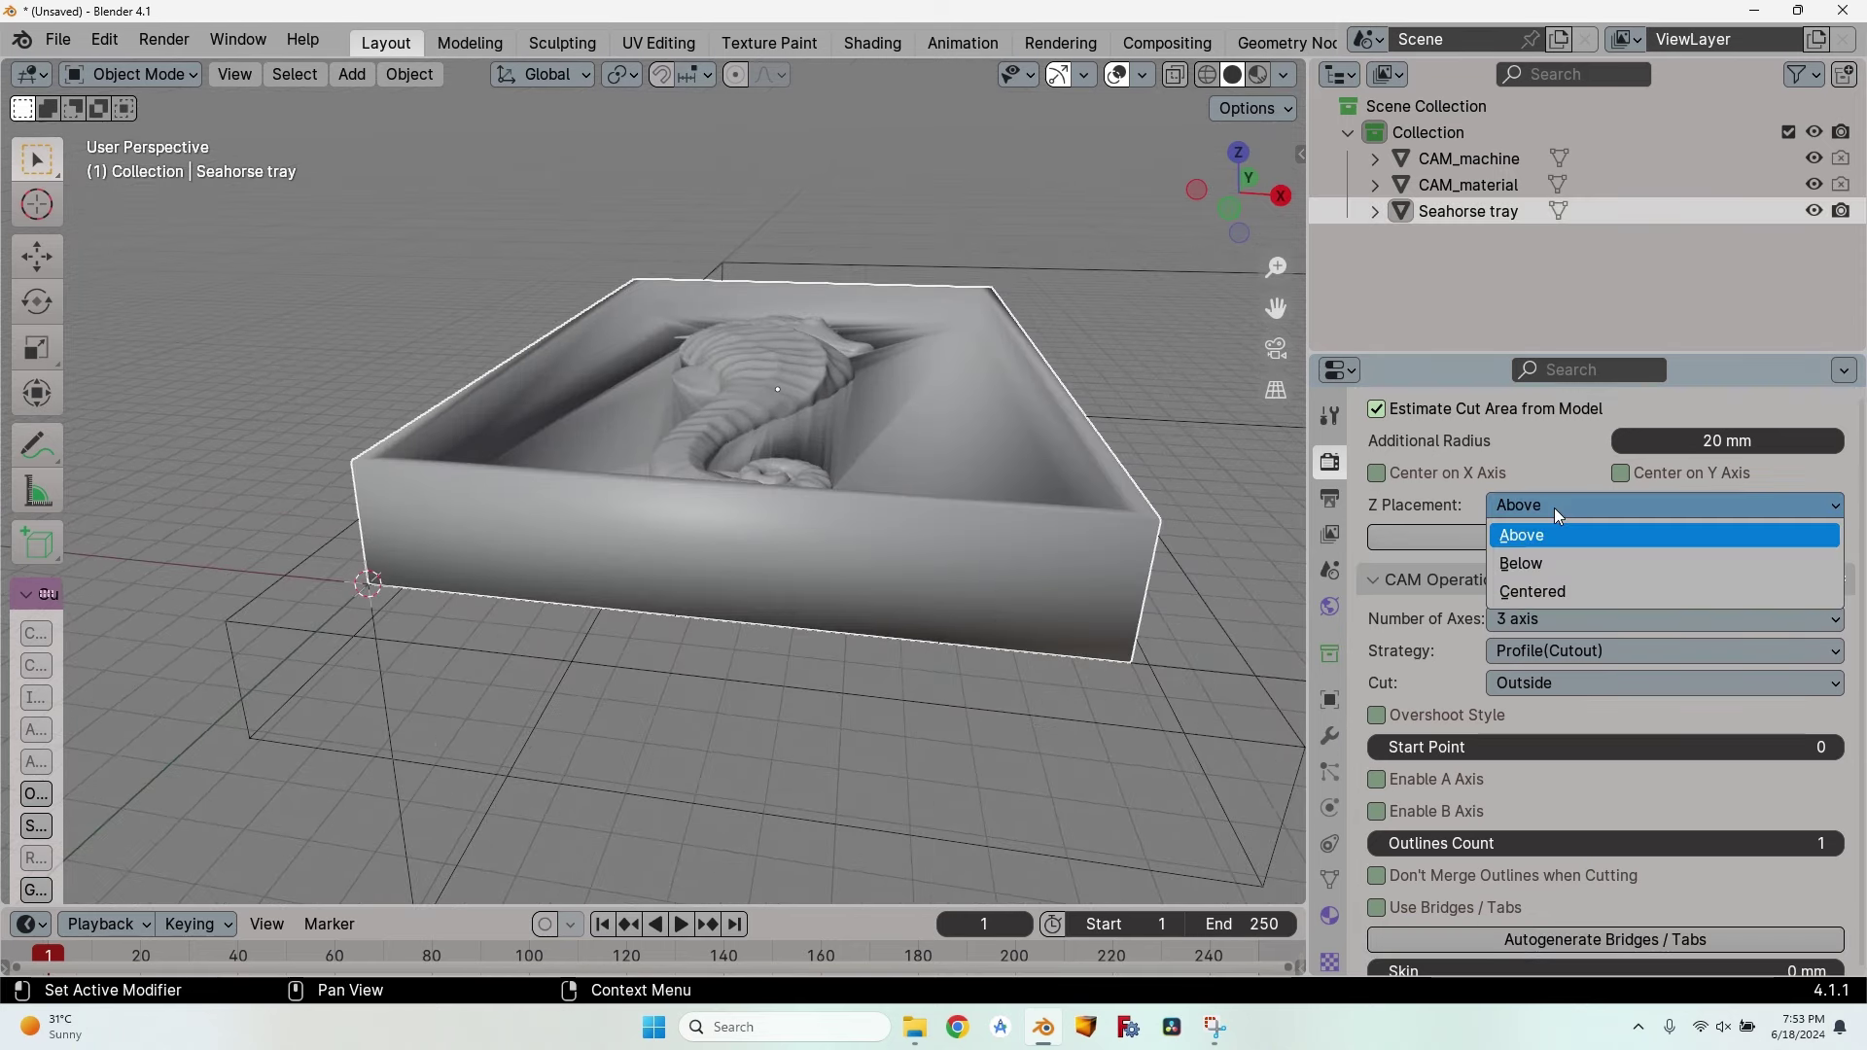
left_click(1522, 563)
left_click(1530, 539)
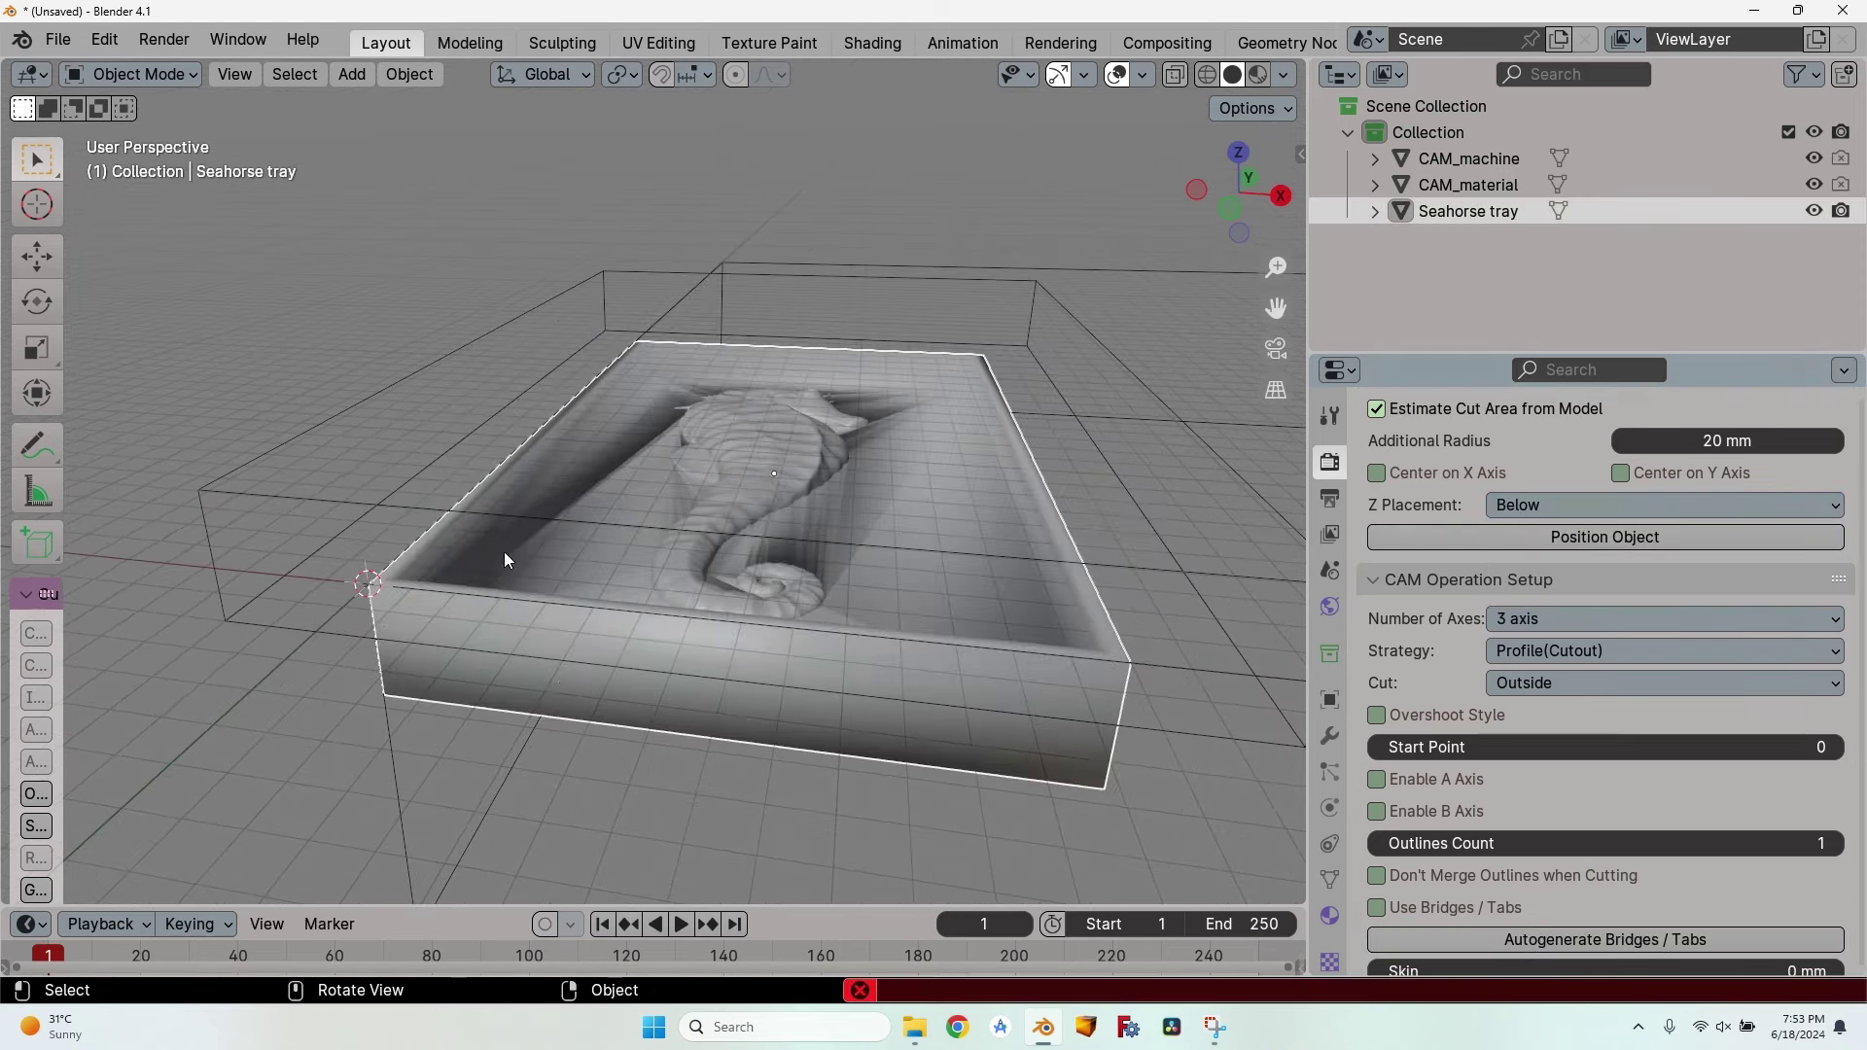
scroll(540, 545, "down", 5)
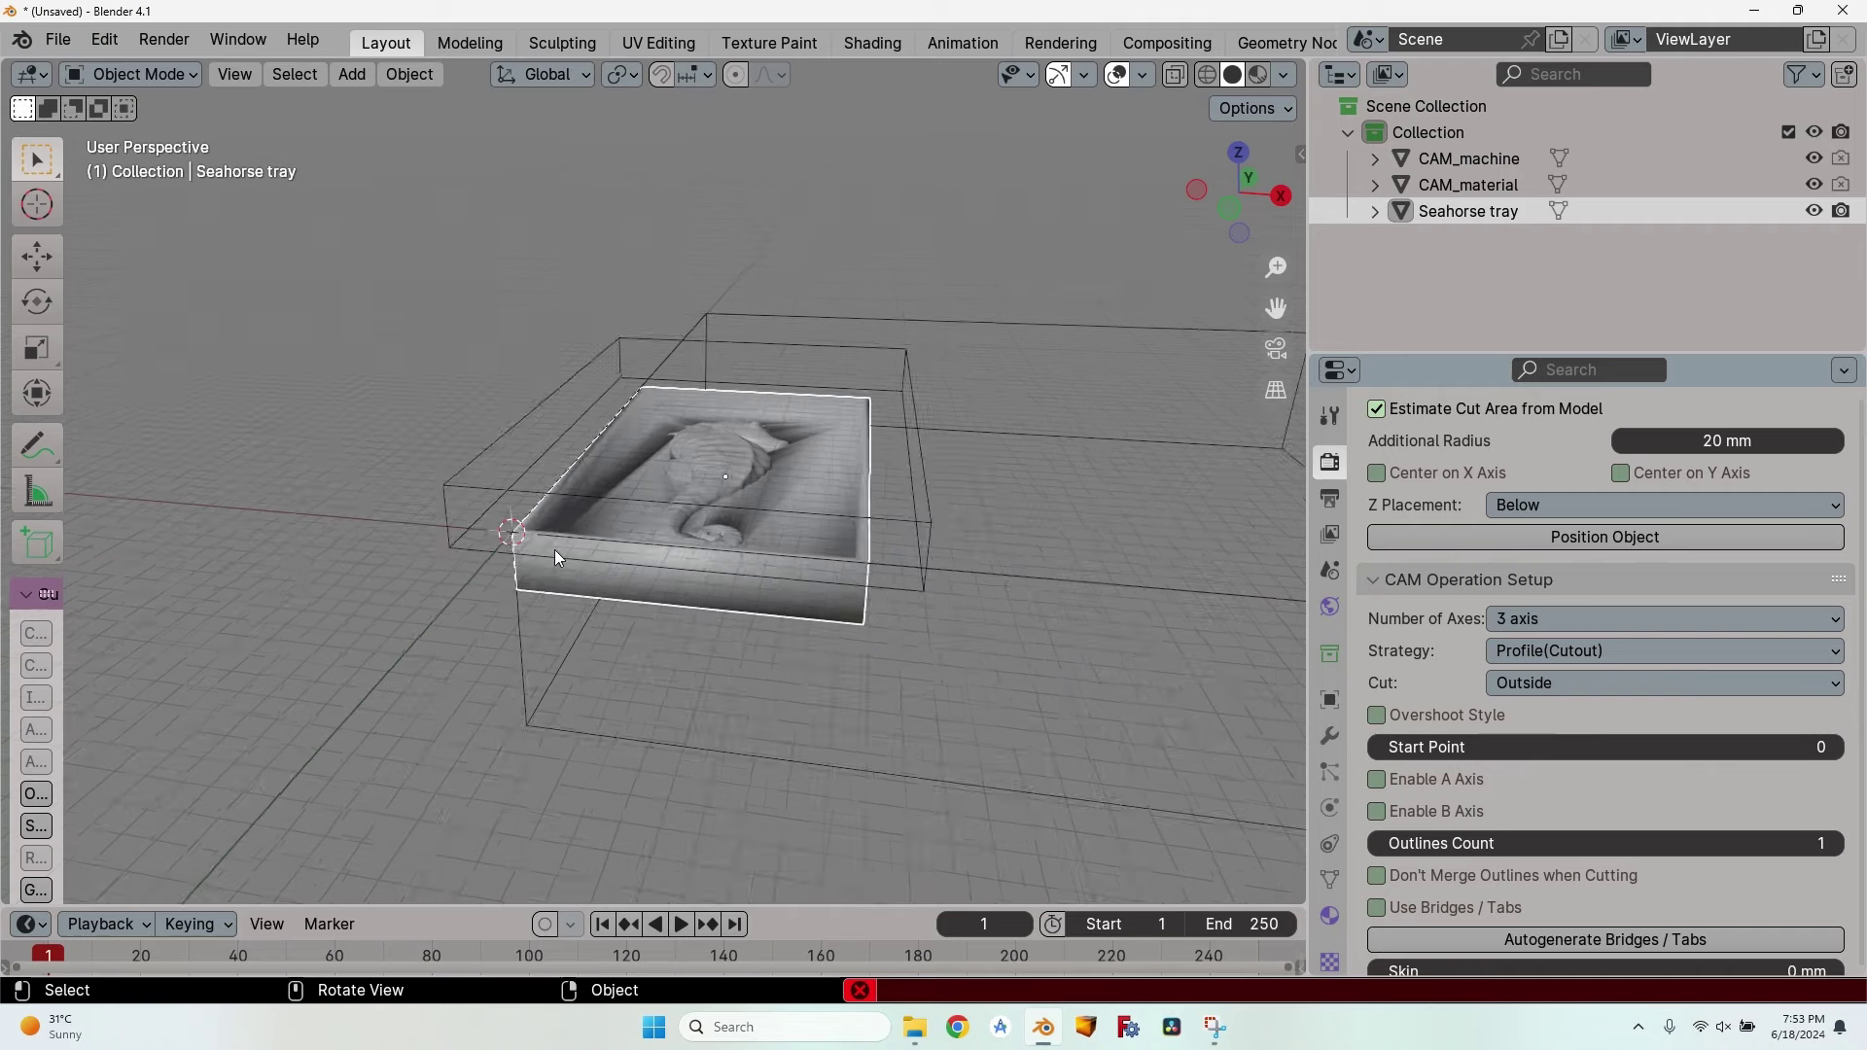
left_click(1385, 409)
left_click(1385, 408)
scroll(757, 476, "up", 3)
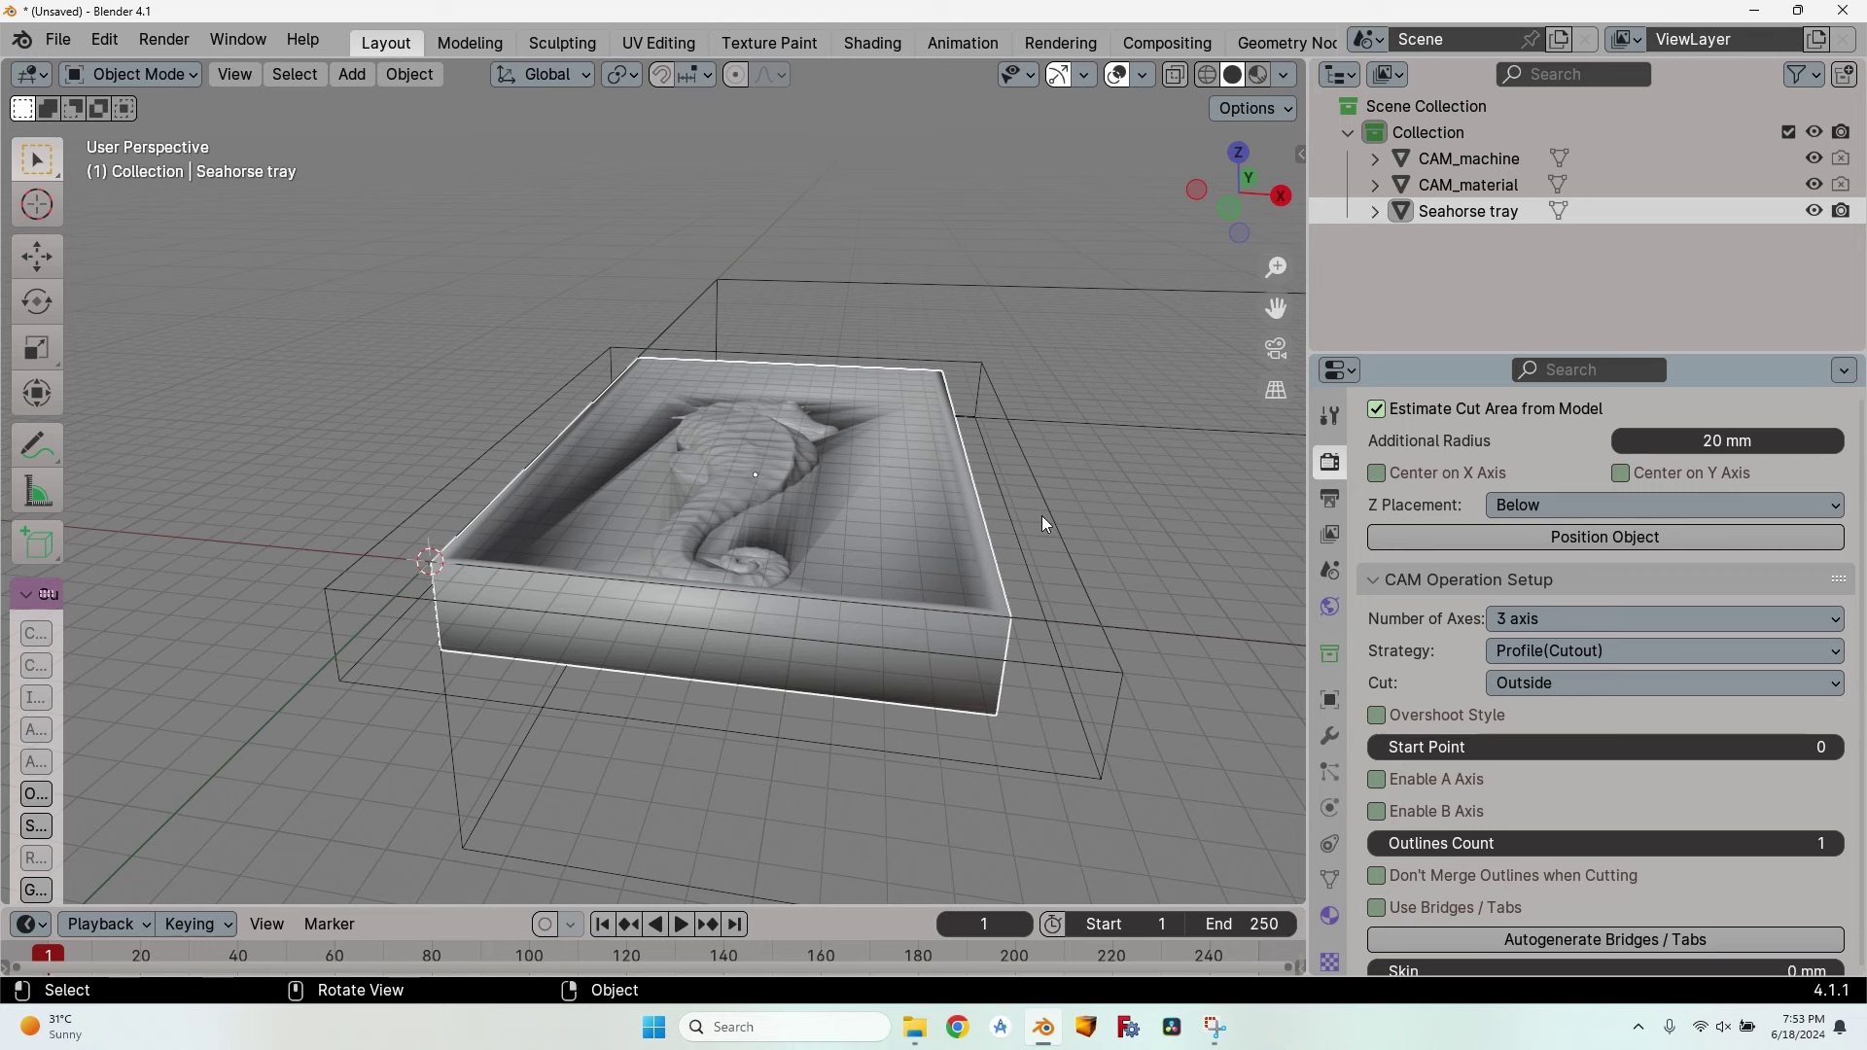
middle_click_drag(1042, 515, 569, 489)
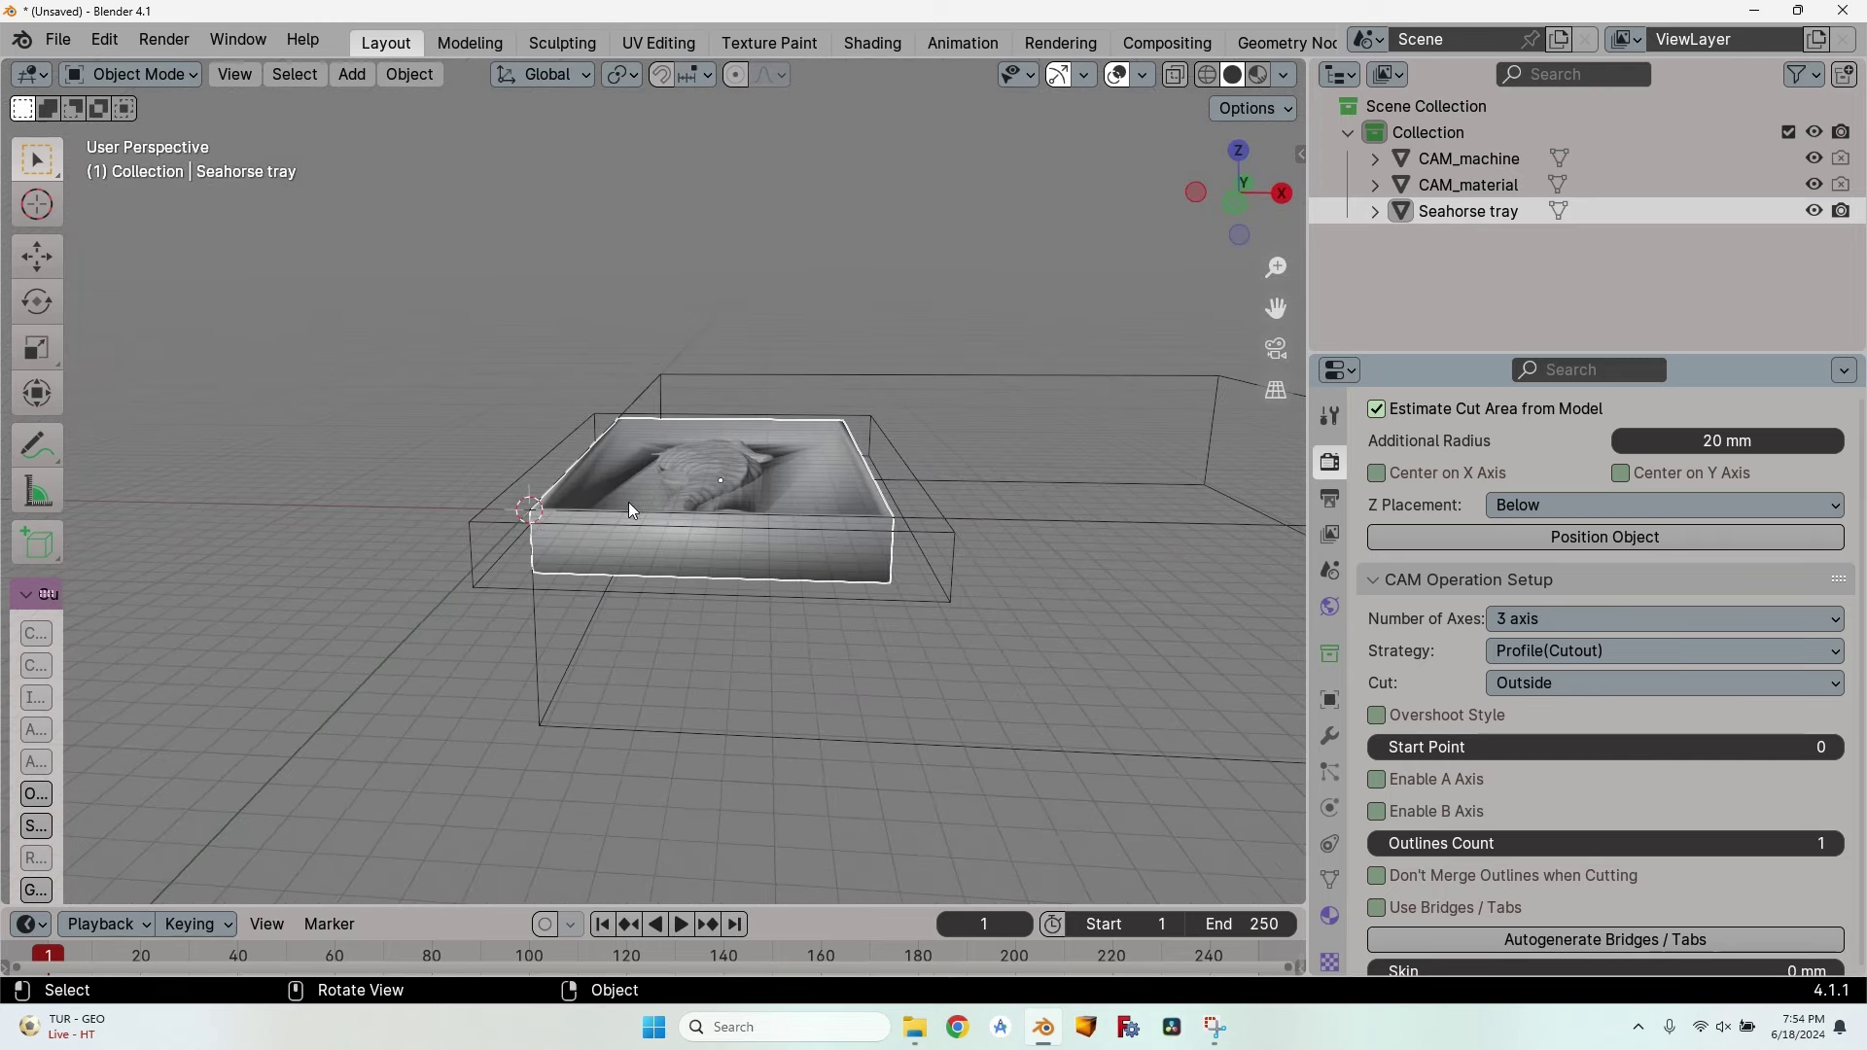
Choose the Parallel machining strategy in CAM Operation Setup.
left_click(1454, 511, "ctrl")
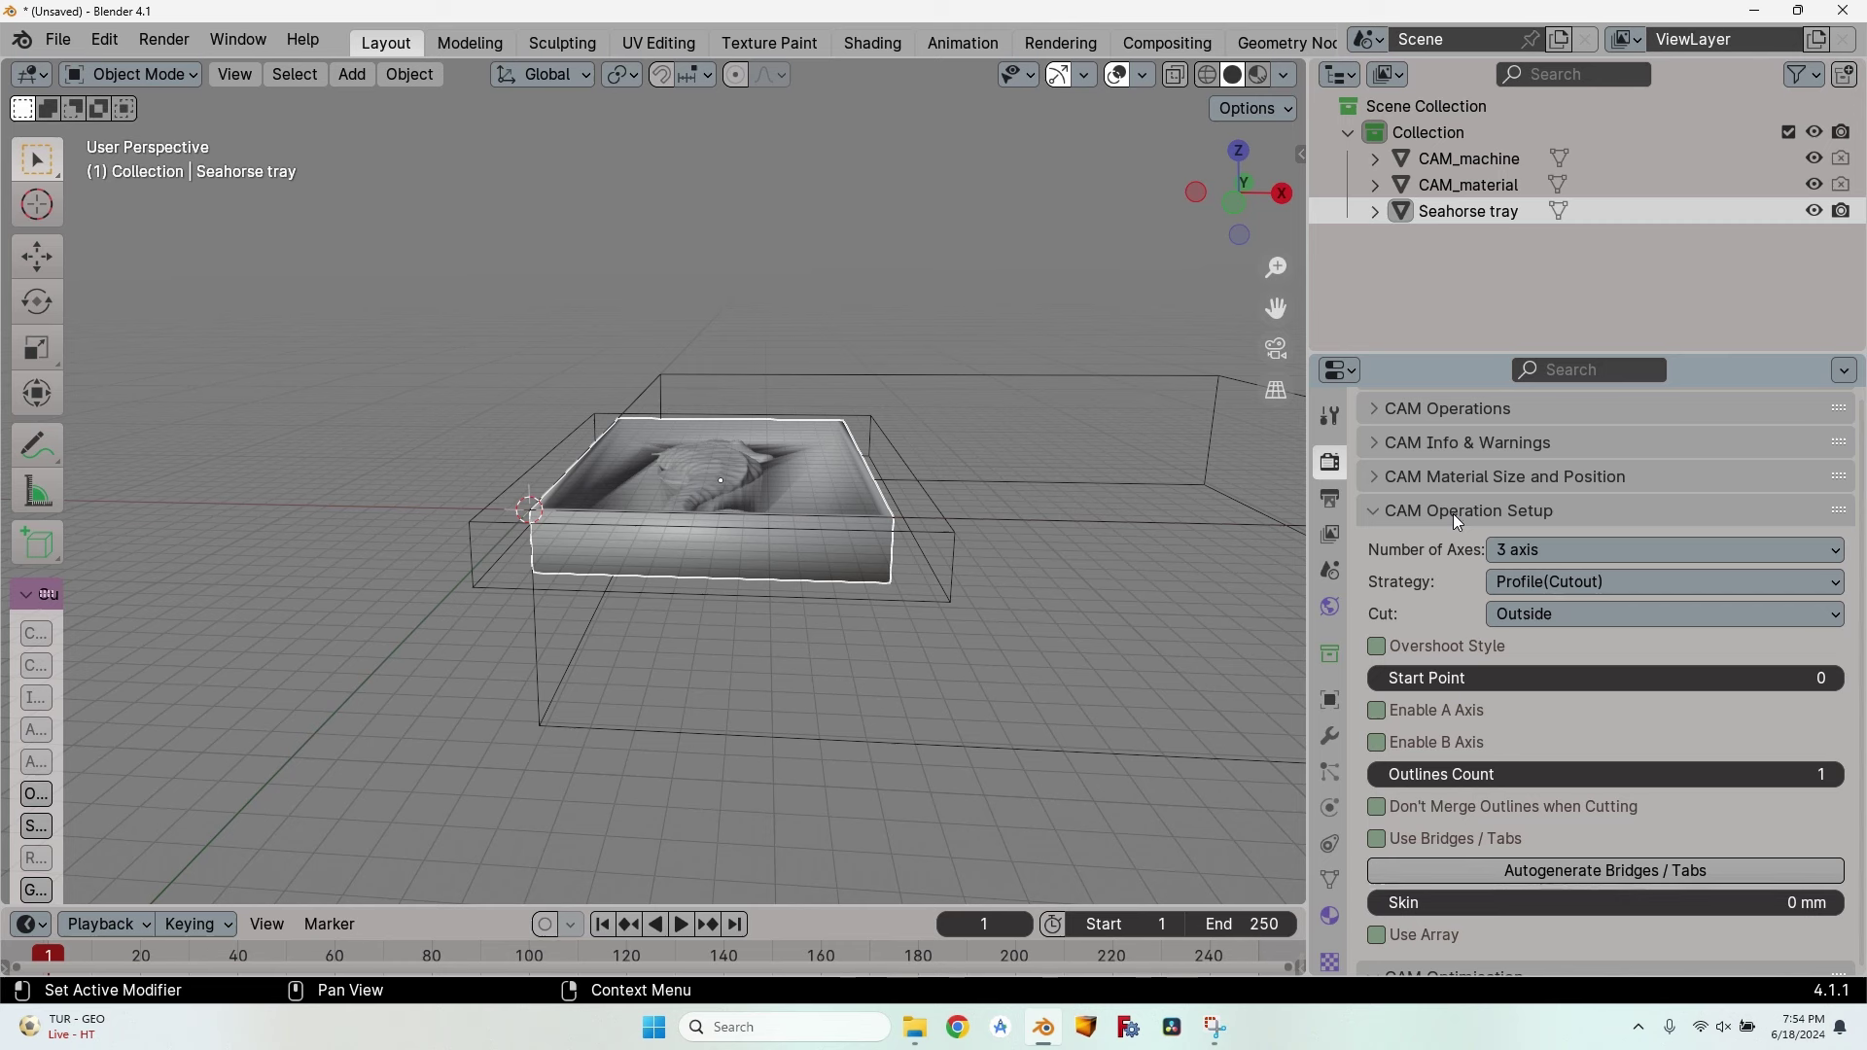
left_click(1531, 558)
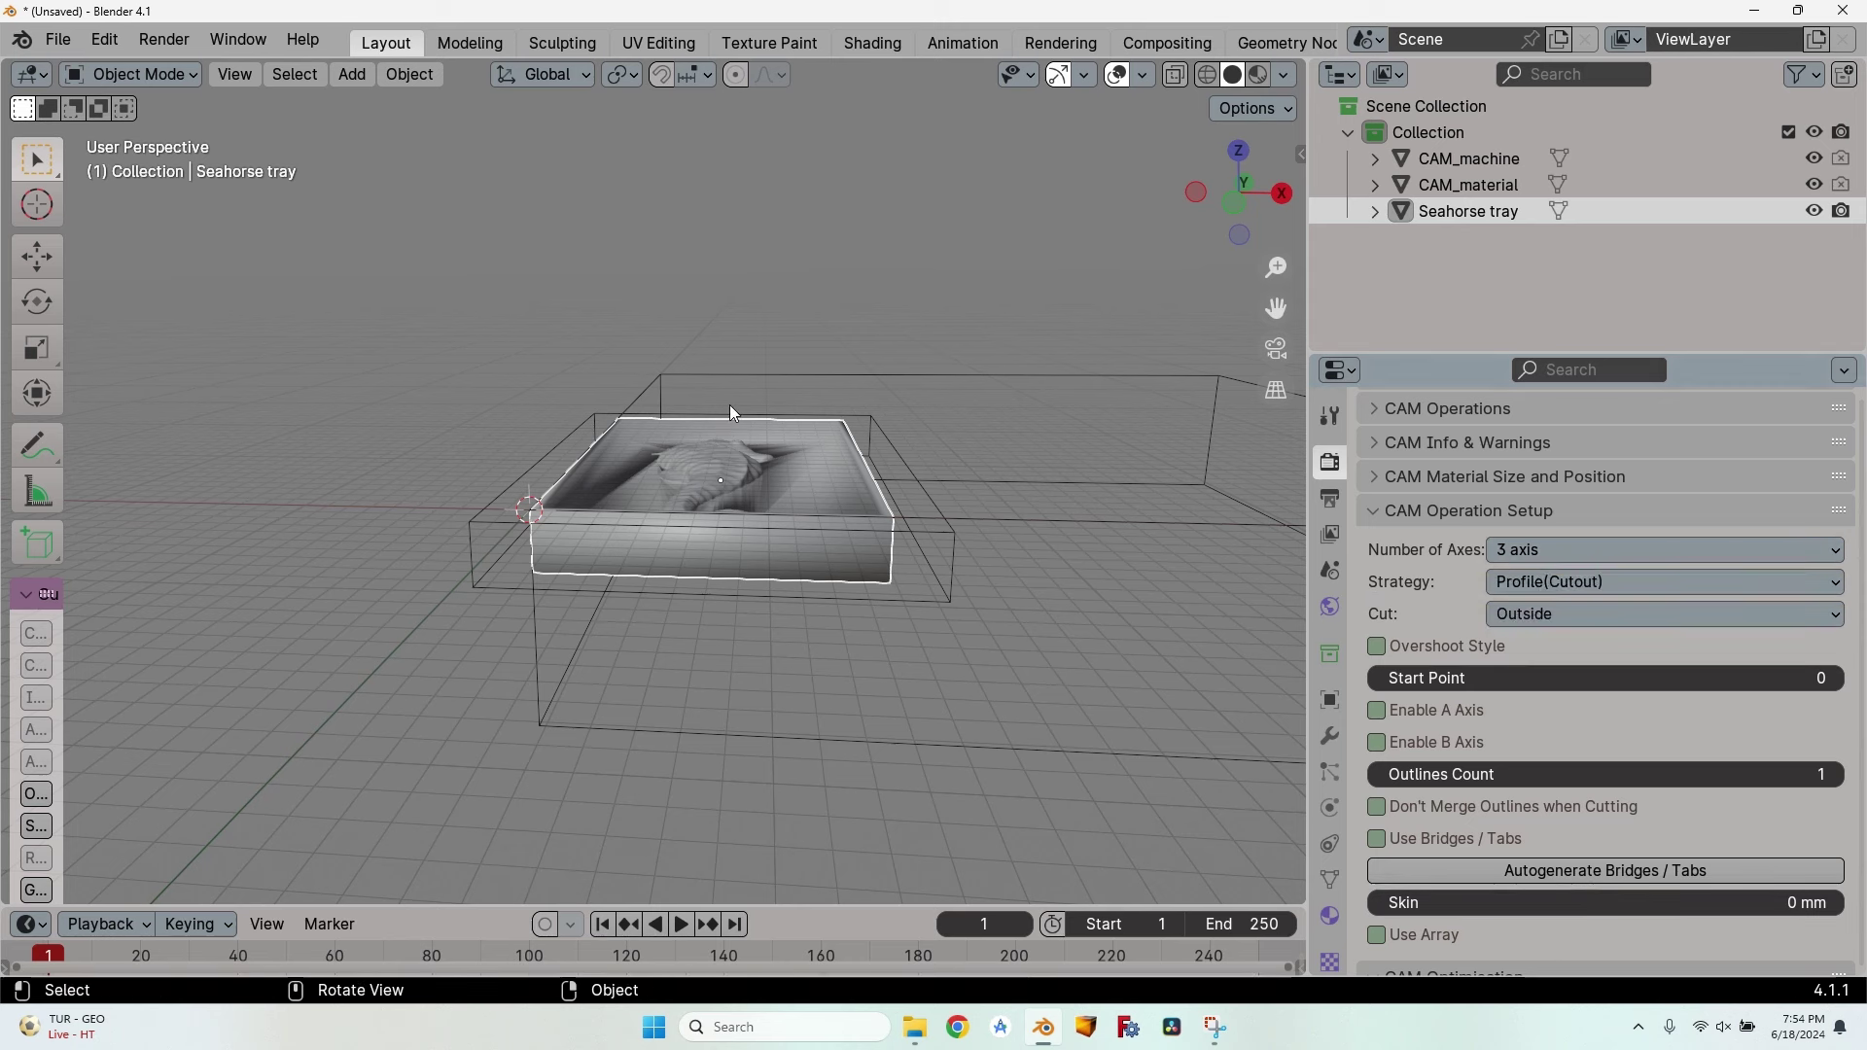
left_click(1543, 580)
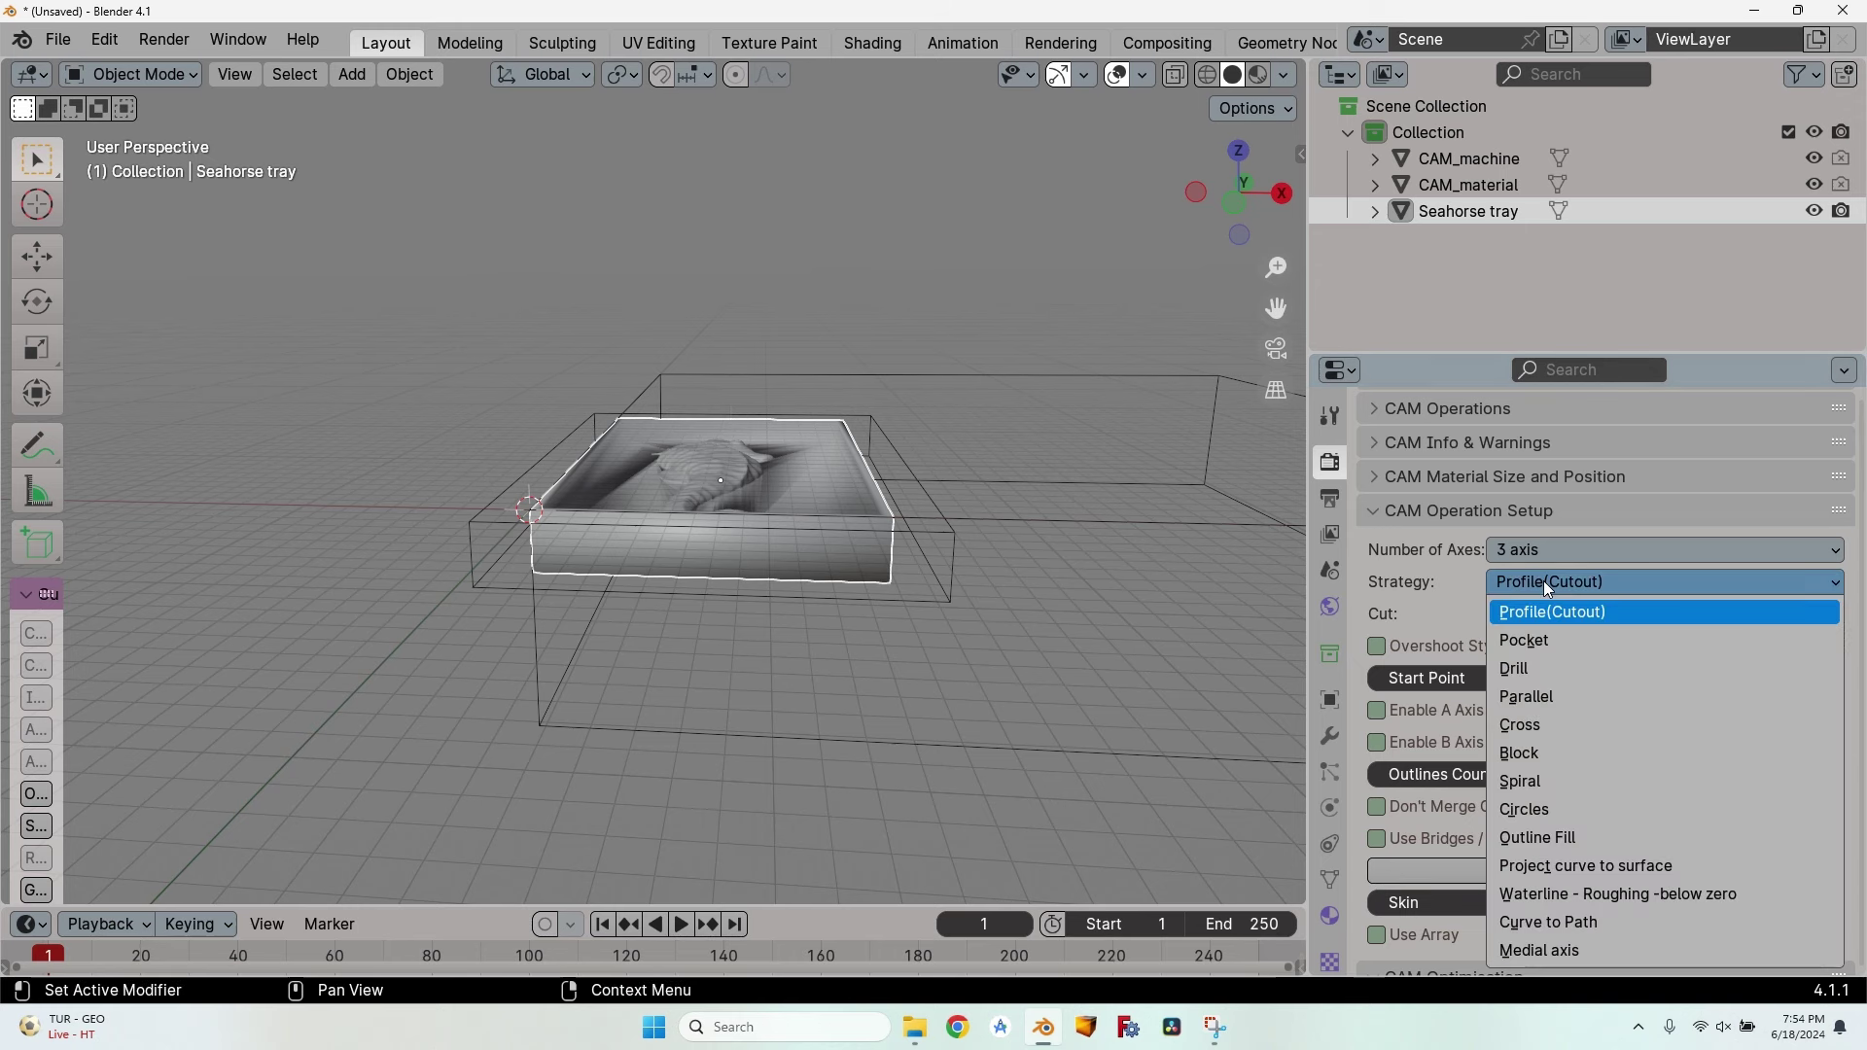
left_click(1567, 689)
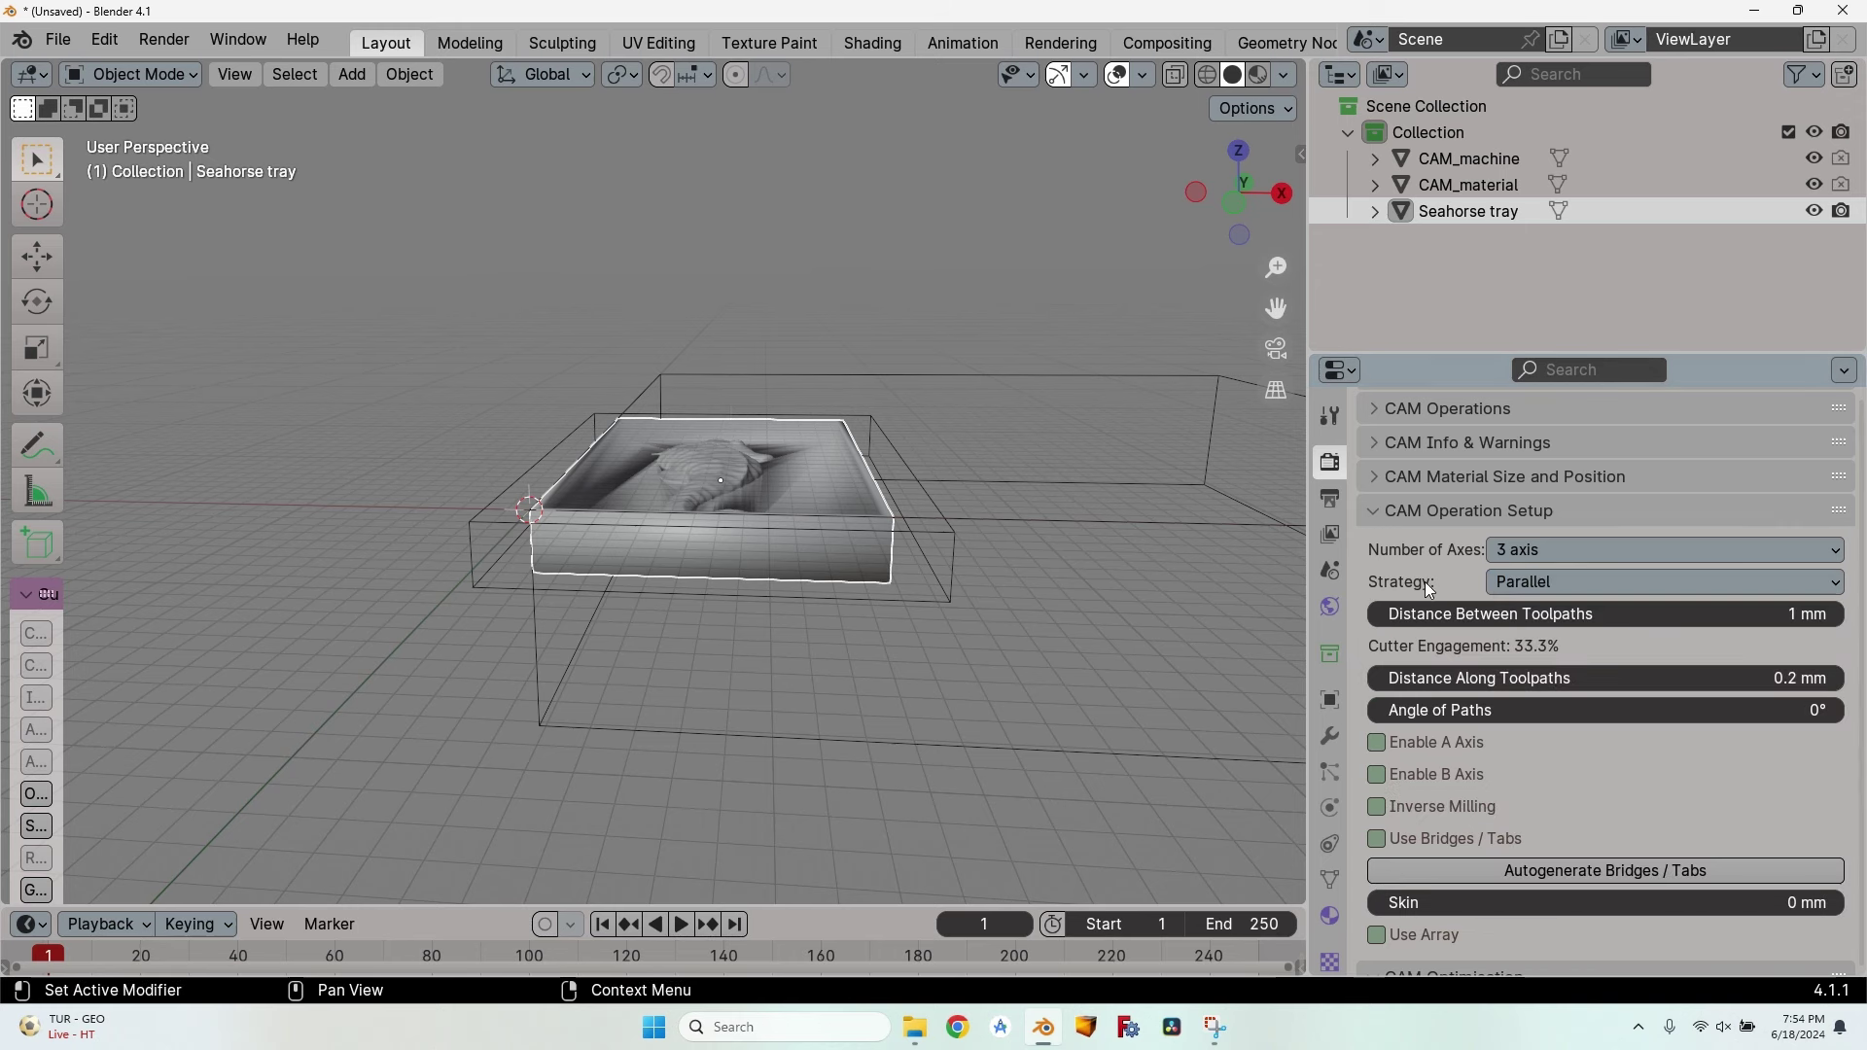
Set toolpath spacing to 0.2 mm, path angle to 90° and skin to 0 mm.
left_click(1769, 620)
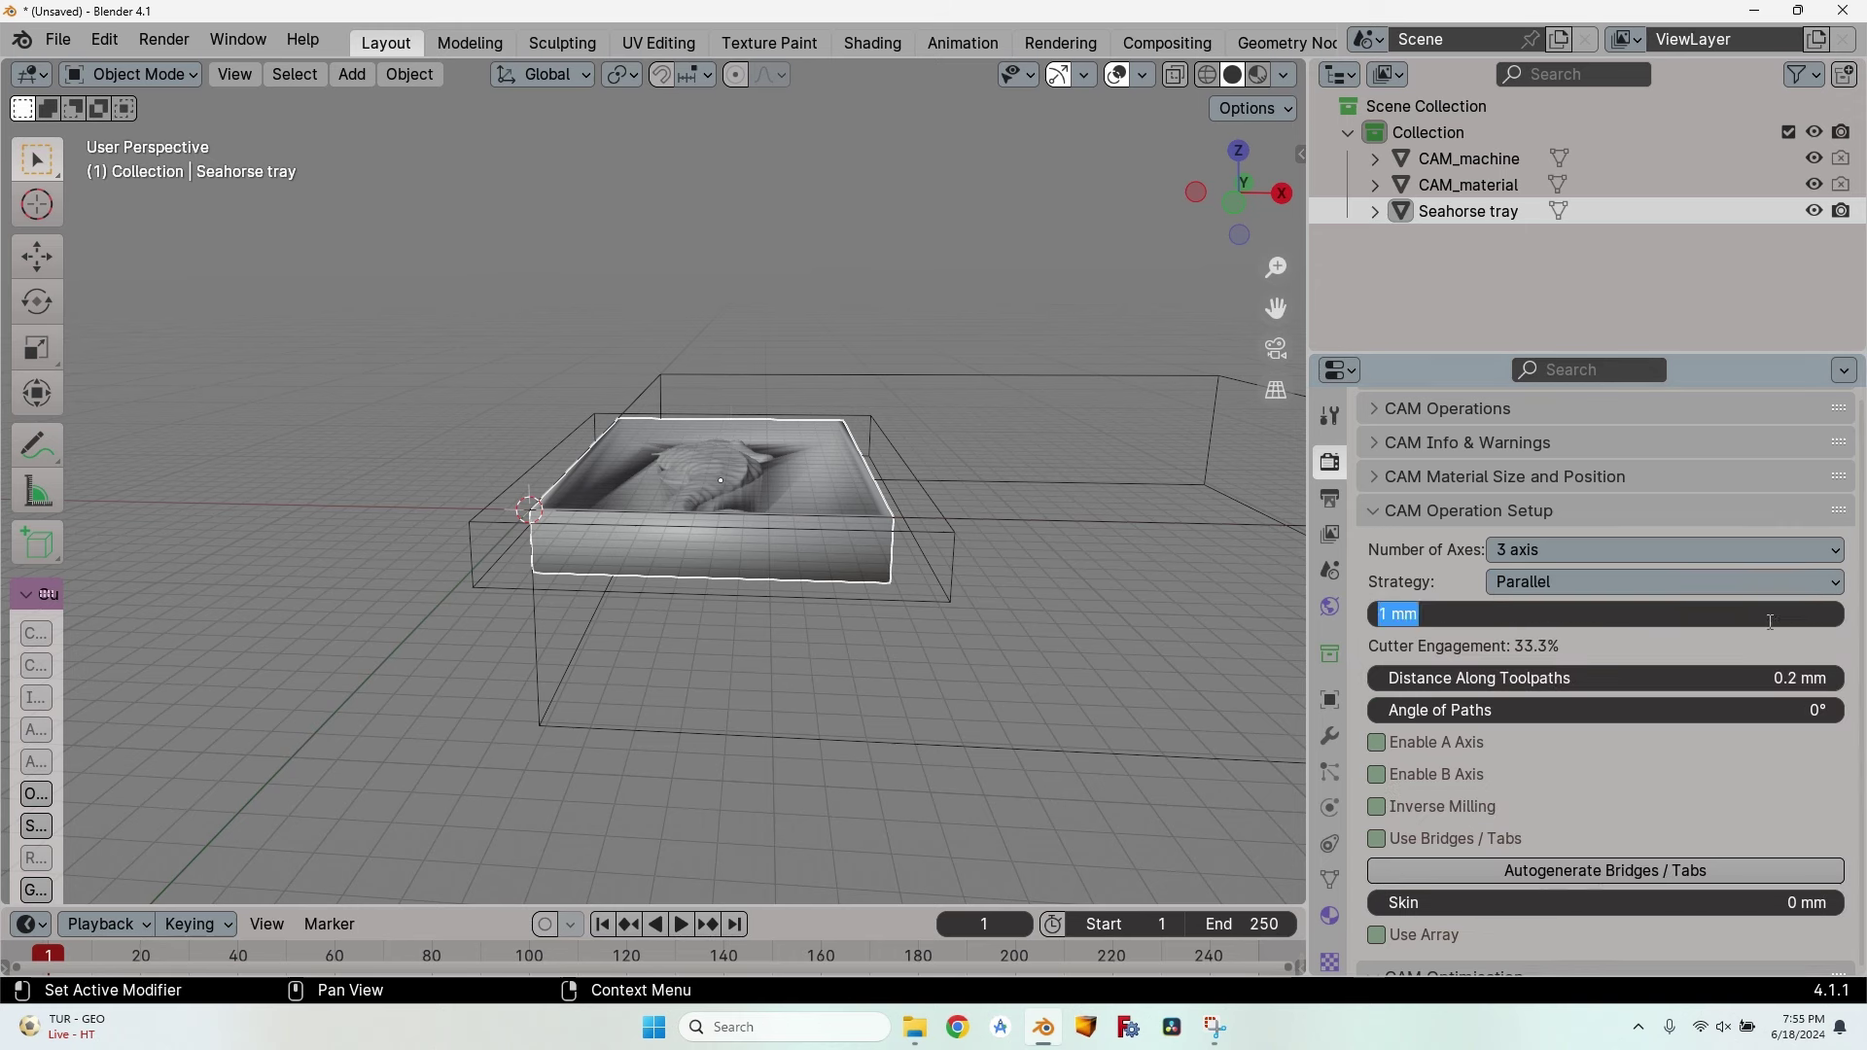
type("0.2")
key("Tab")
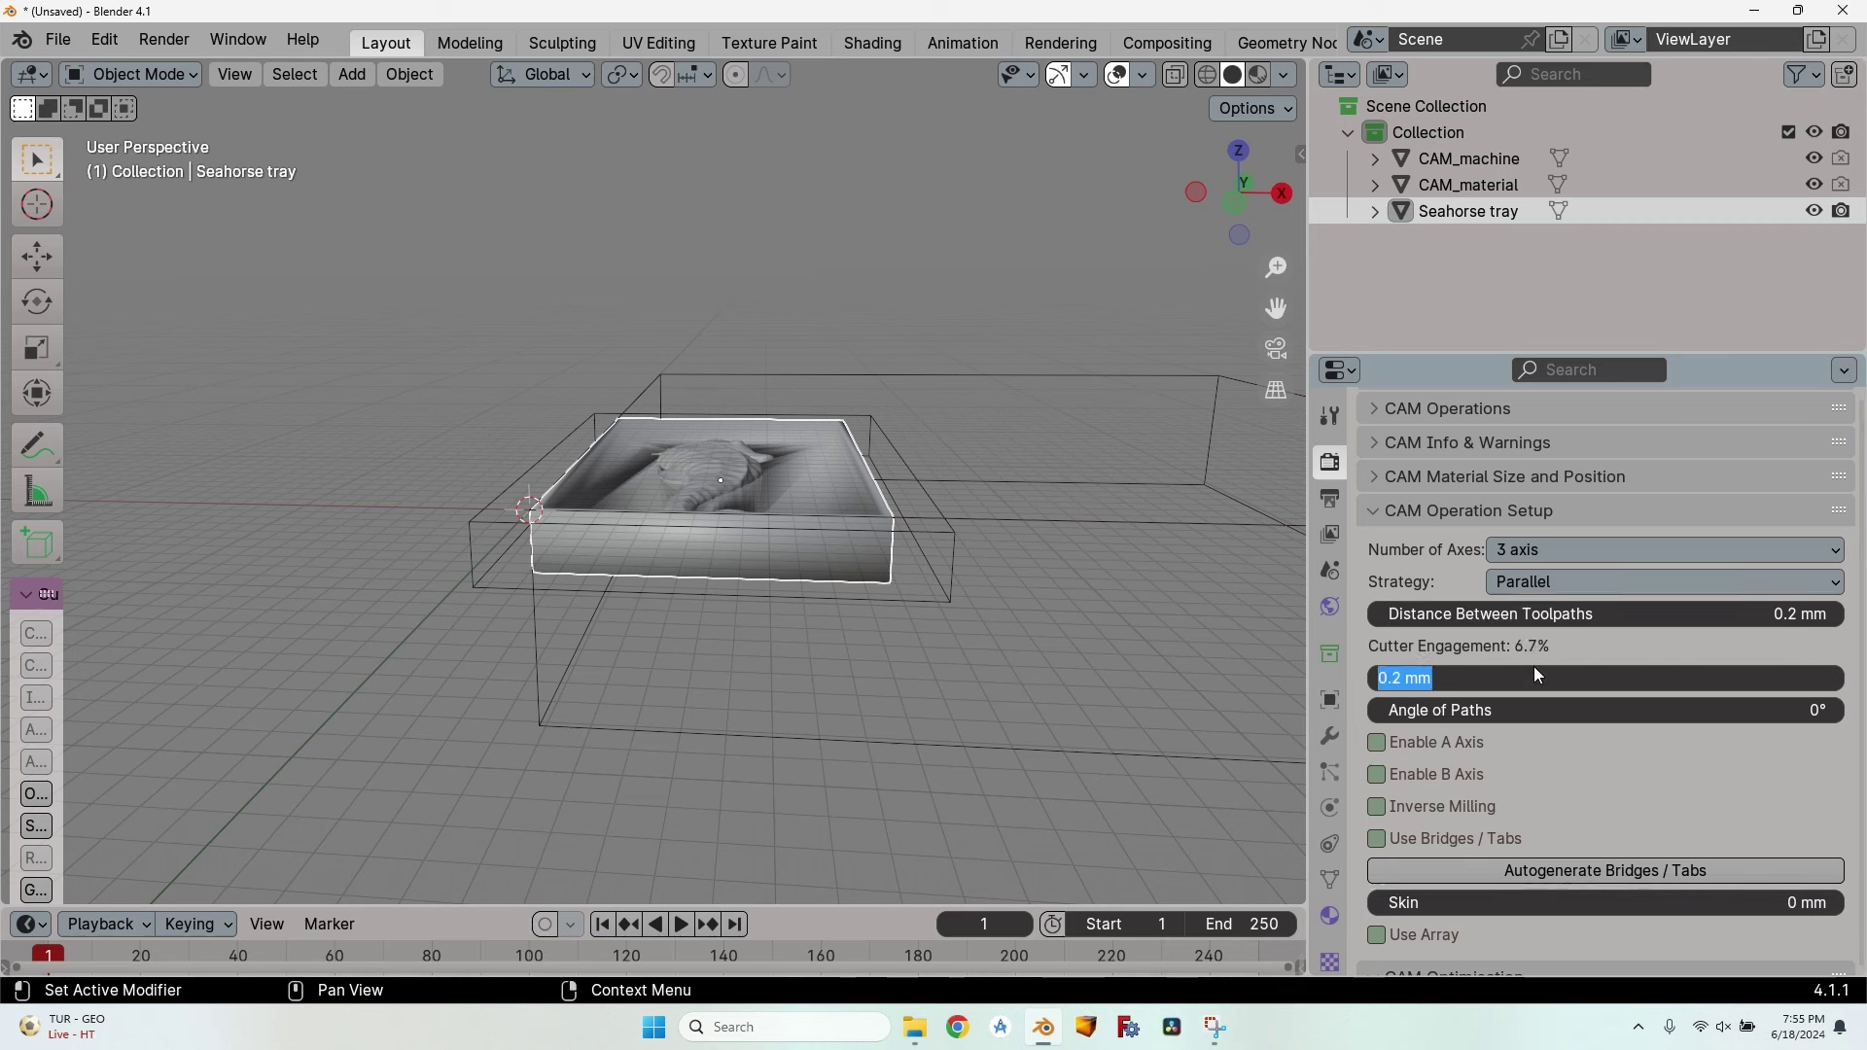
key("Tab")
type("9")
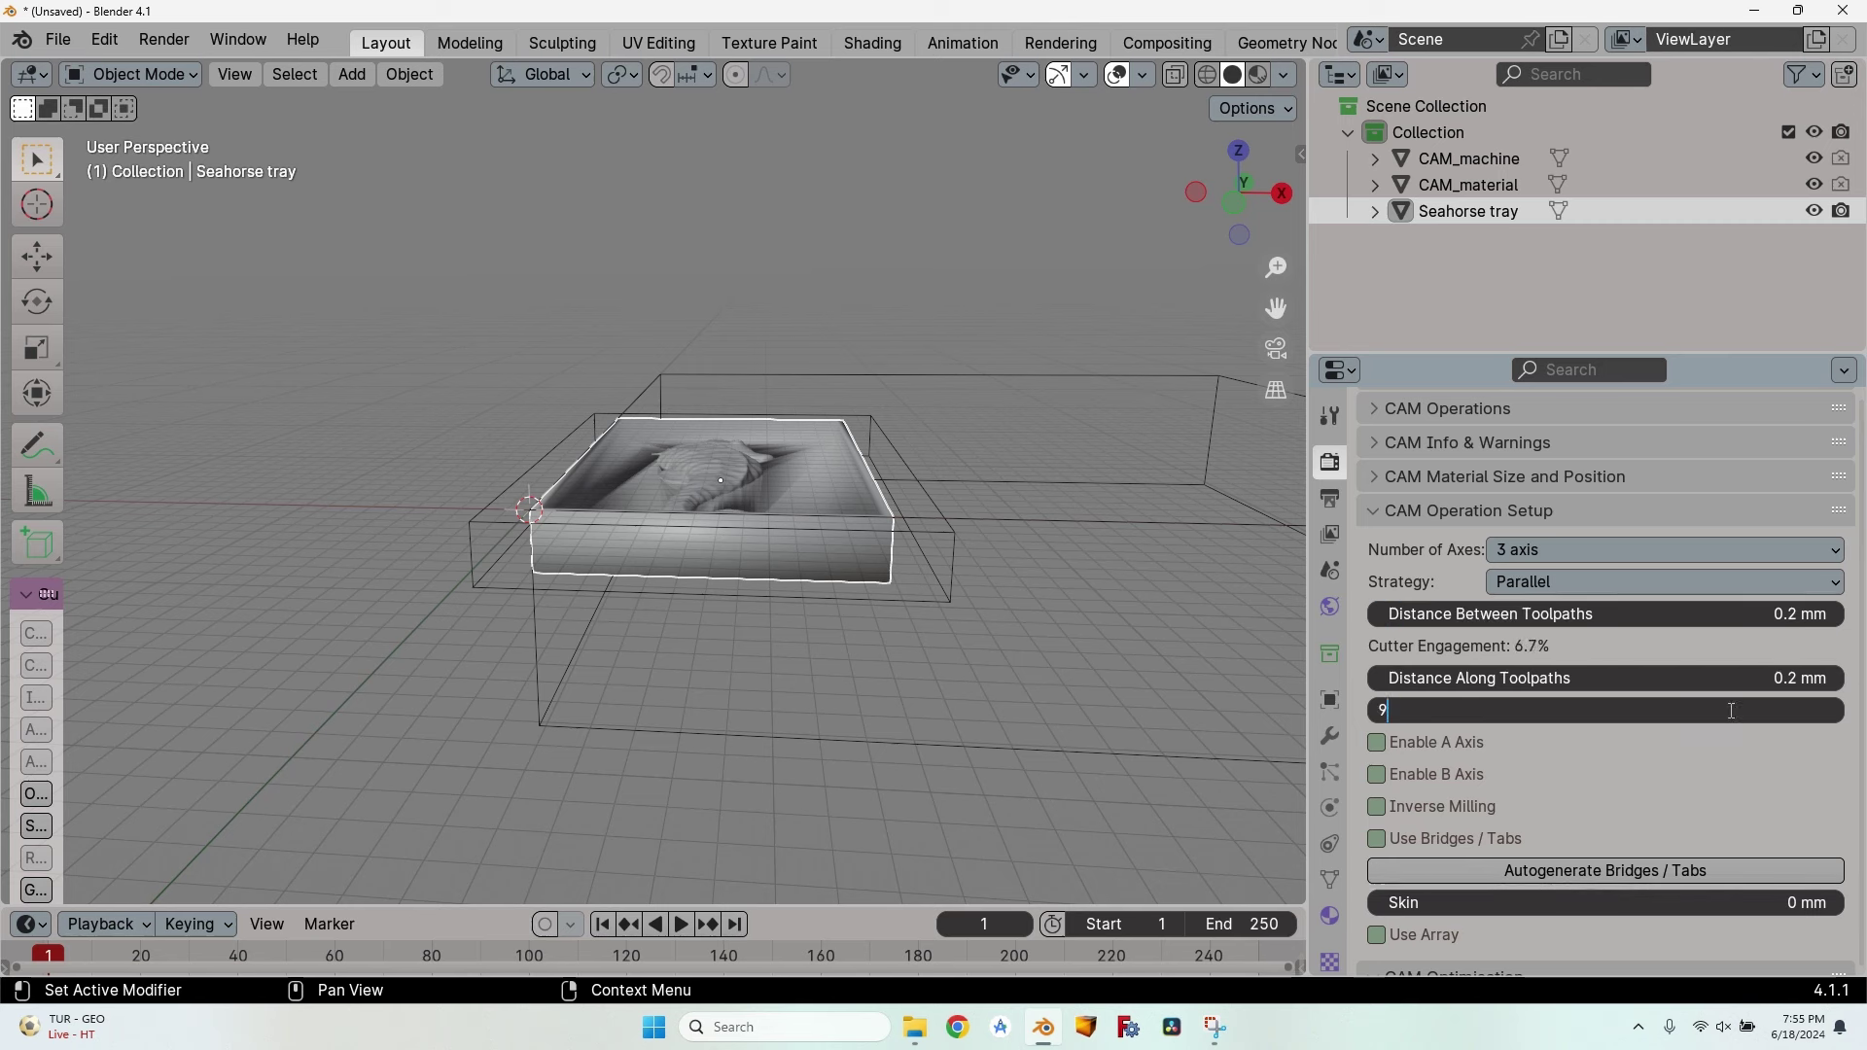
type("0")
key("Tab")
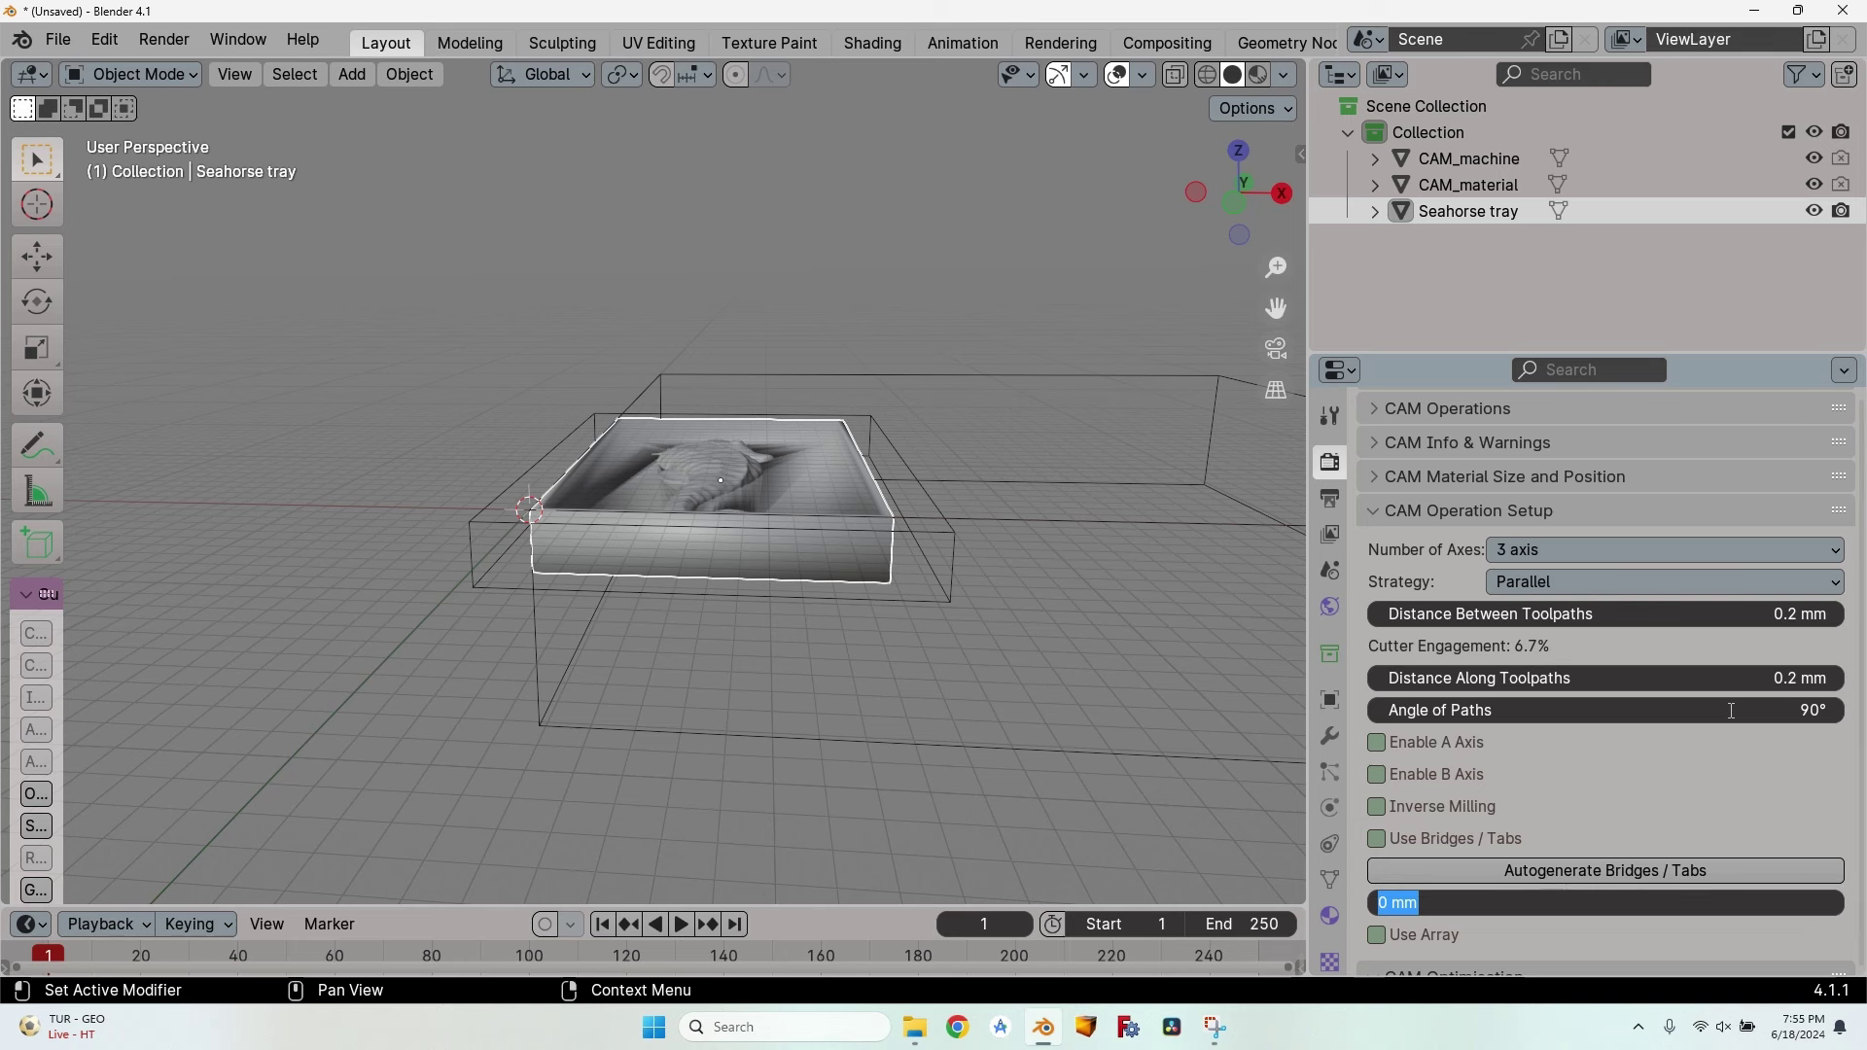
key("Return")
scroll(1369, 687, "down", 5)
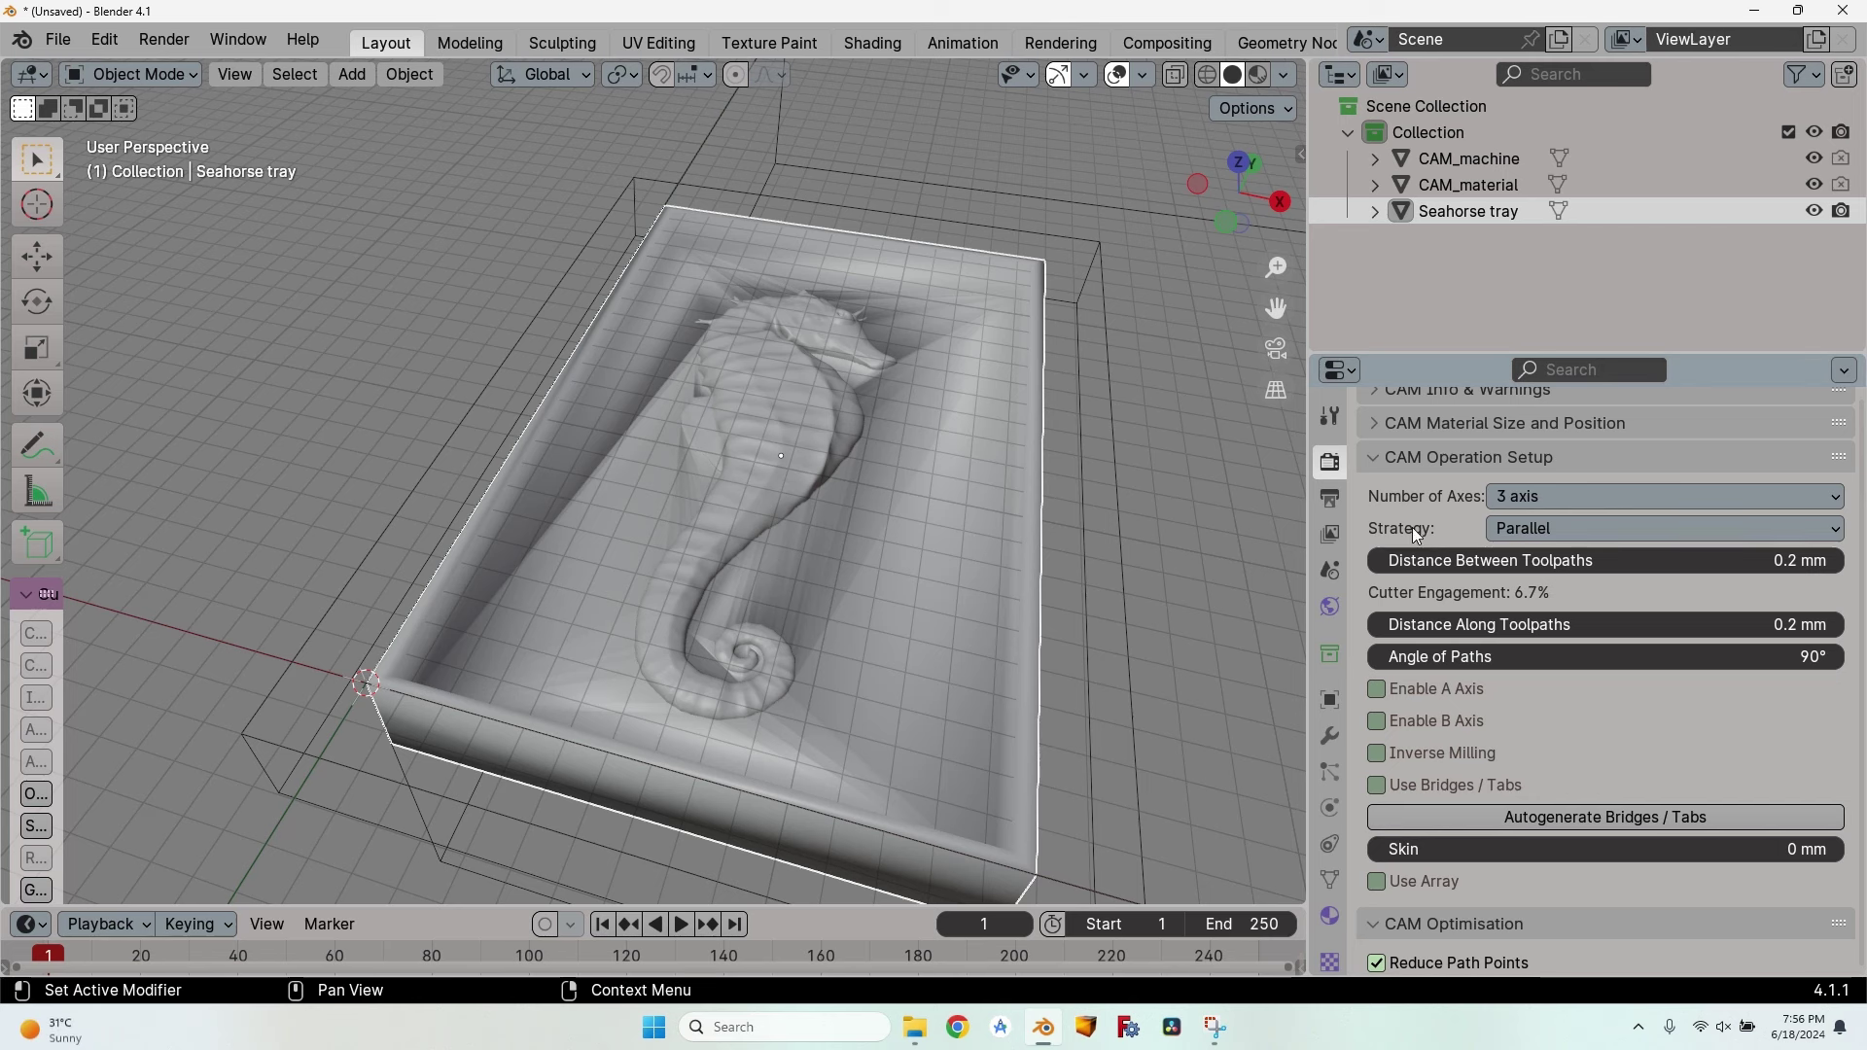
Enable Use OpenCAMLib and Simplify G-code (tolerance 50) in CAM Optimisation.
left_click(1377, 454)
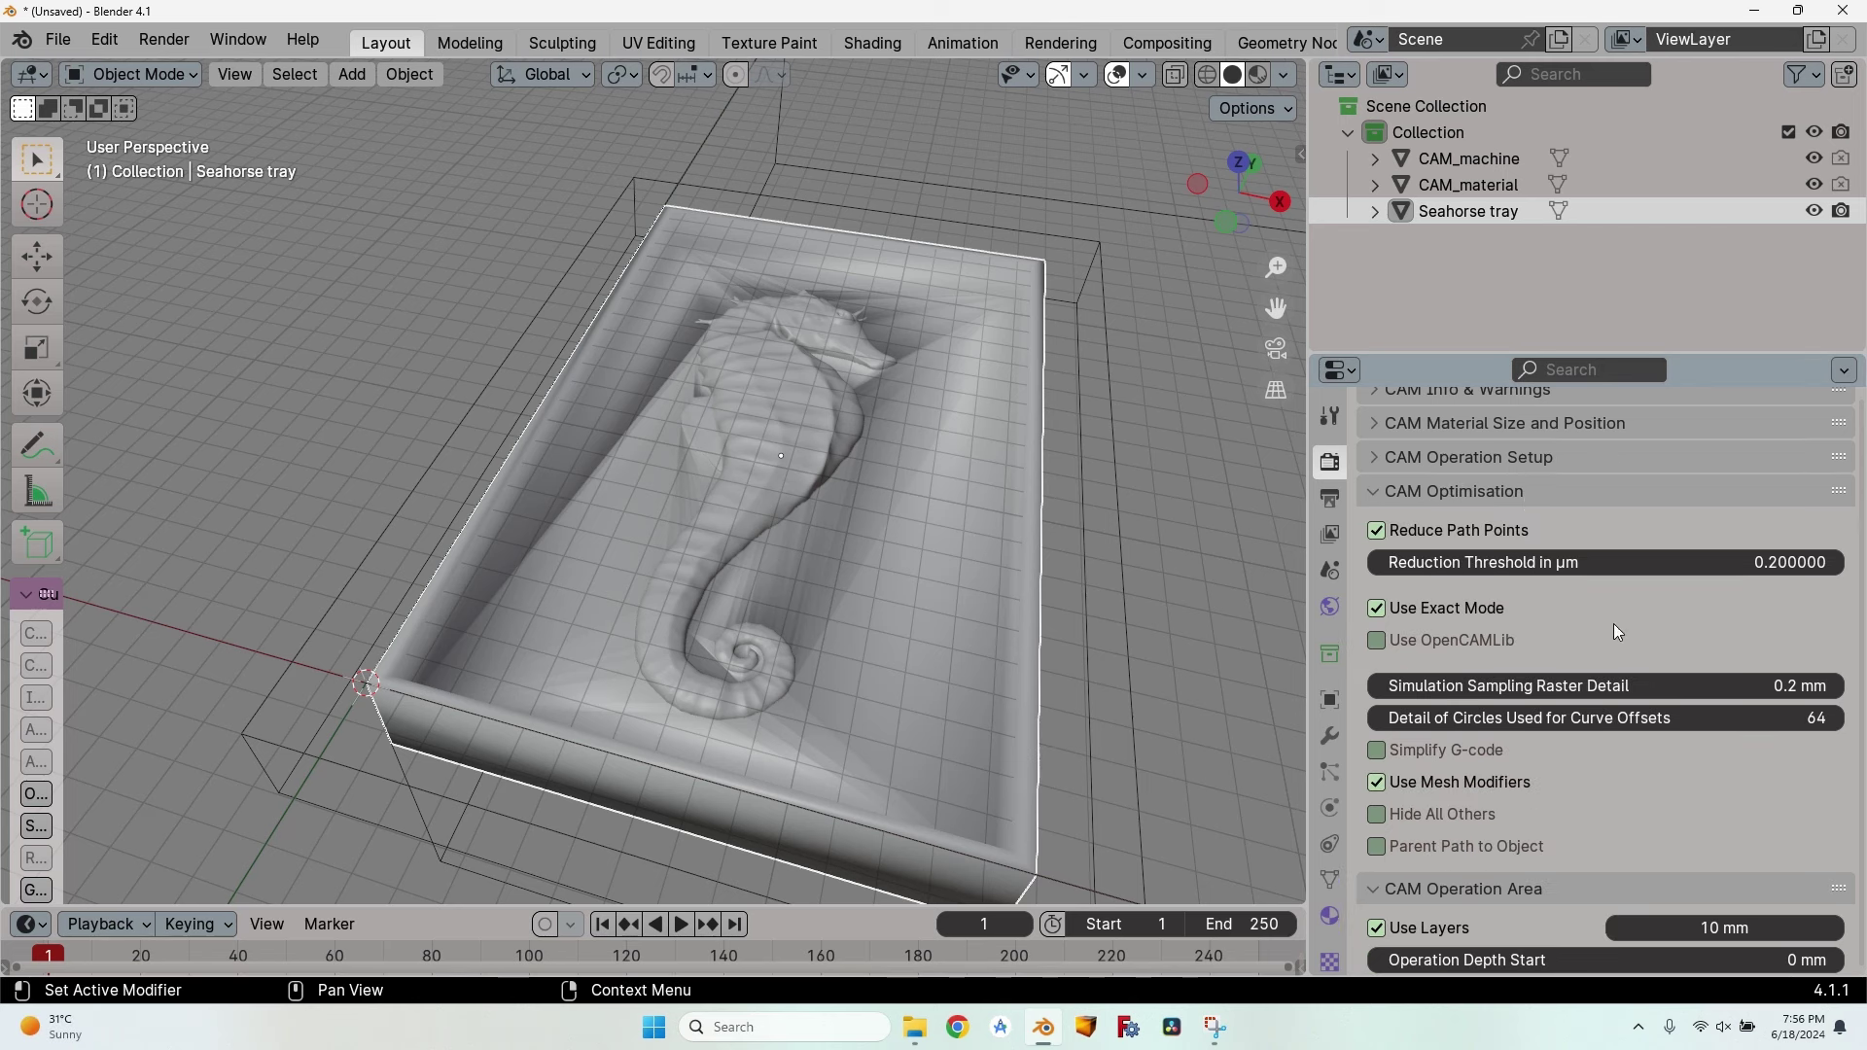
left_click(1398, 638)
left_click(1392, 751)
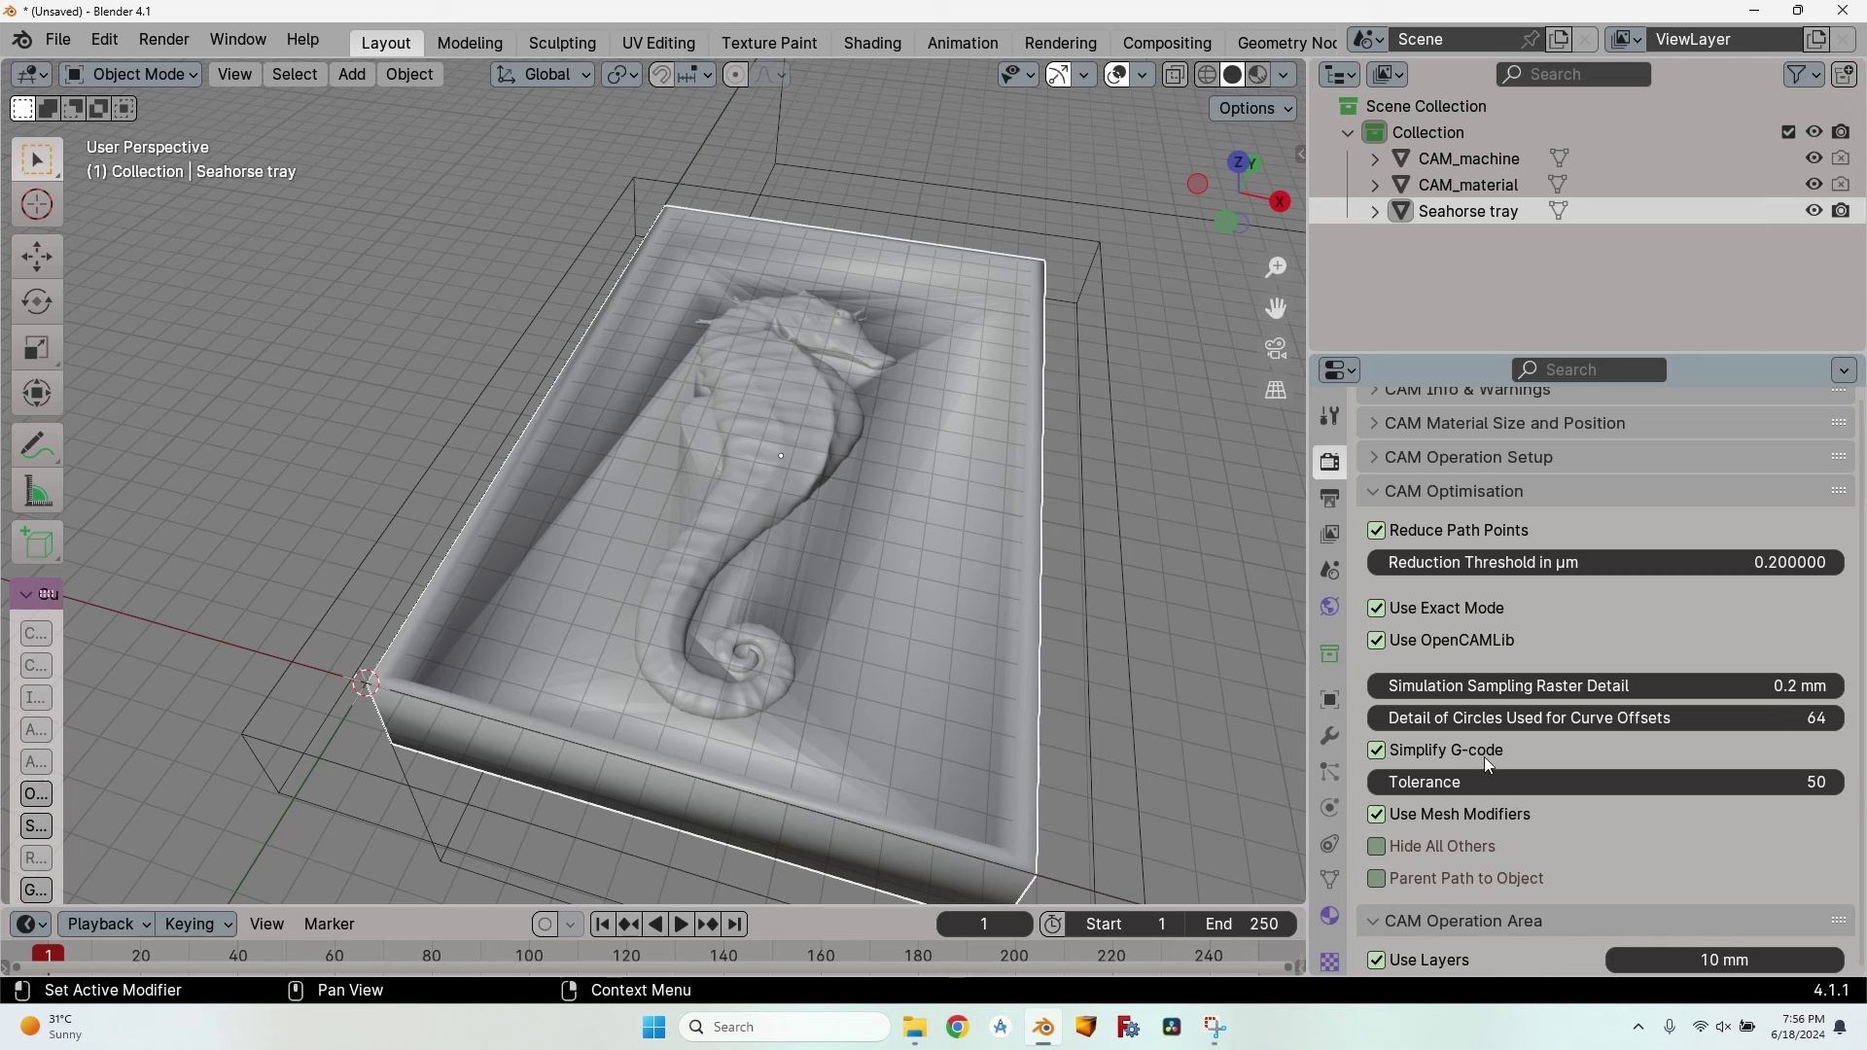
left_click(1371, 489)
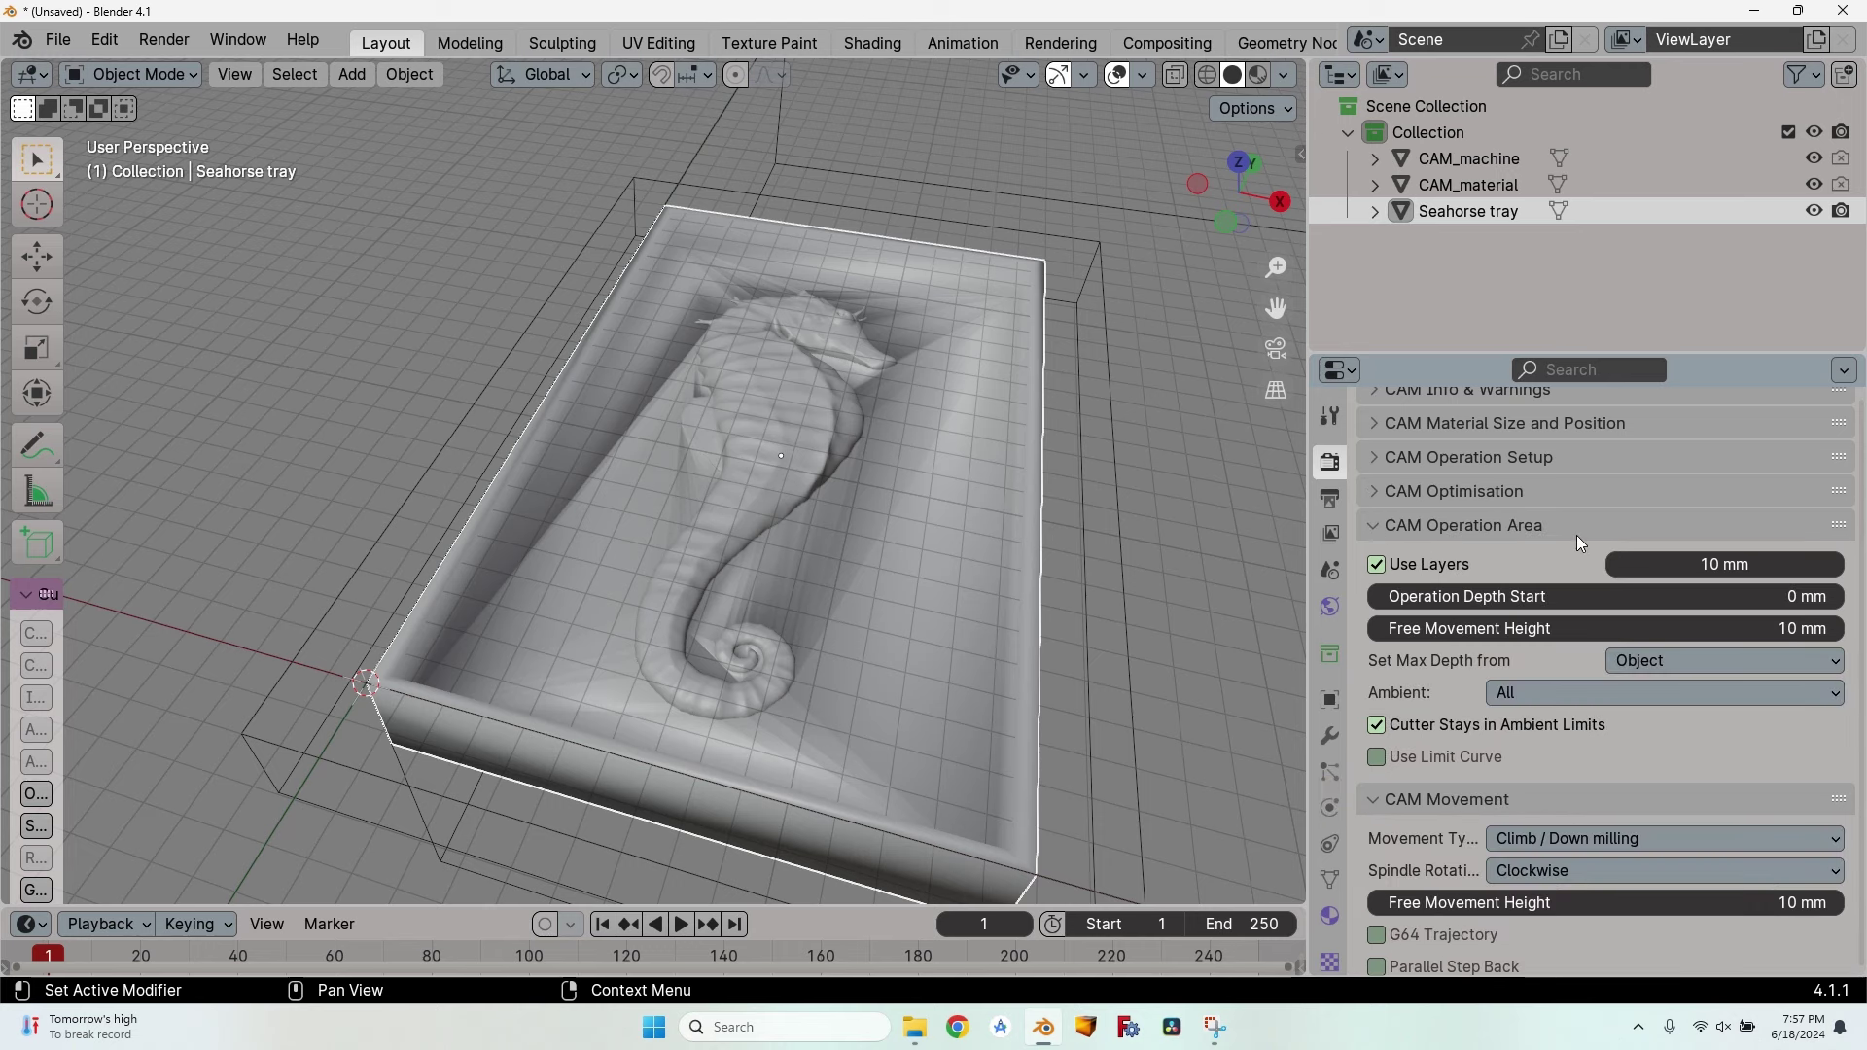
scroll(636, 381, "down", 1)
middle_click_drag(636, 387, 895, 505)
left_click(1412, 566)
left_click(1412, 566)
left_click(1410, 565)
left_click(1410, 566)
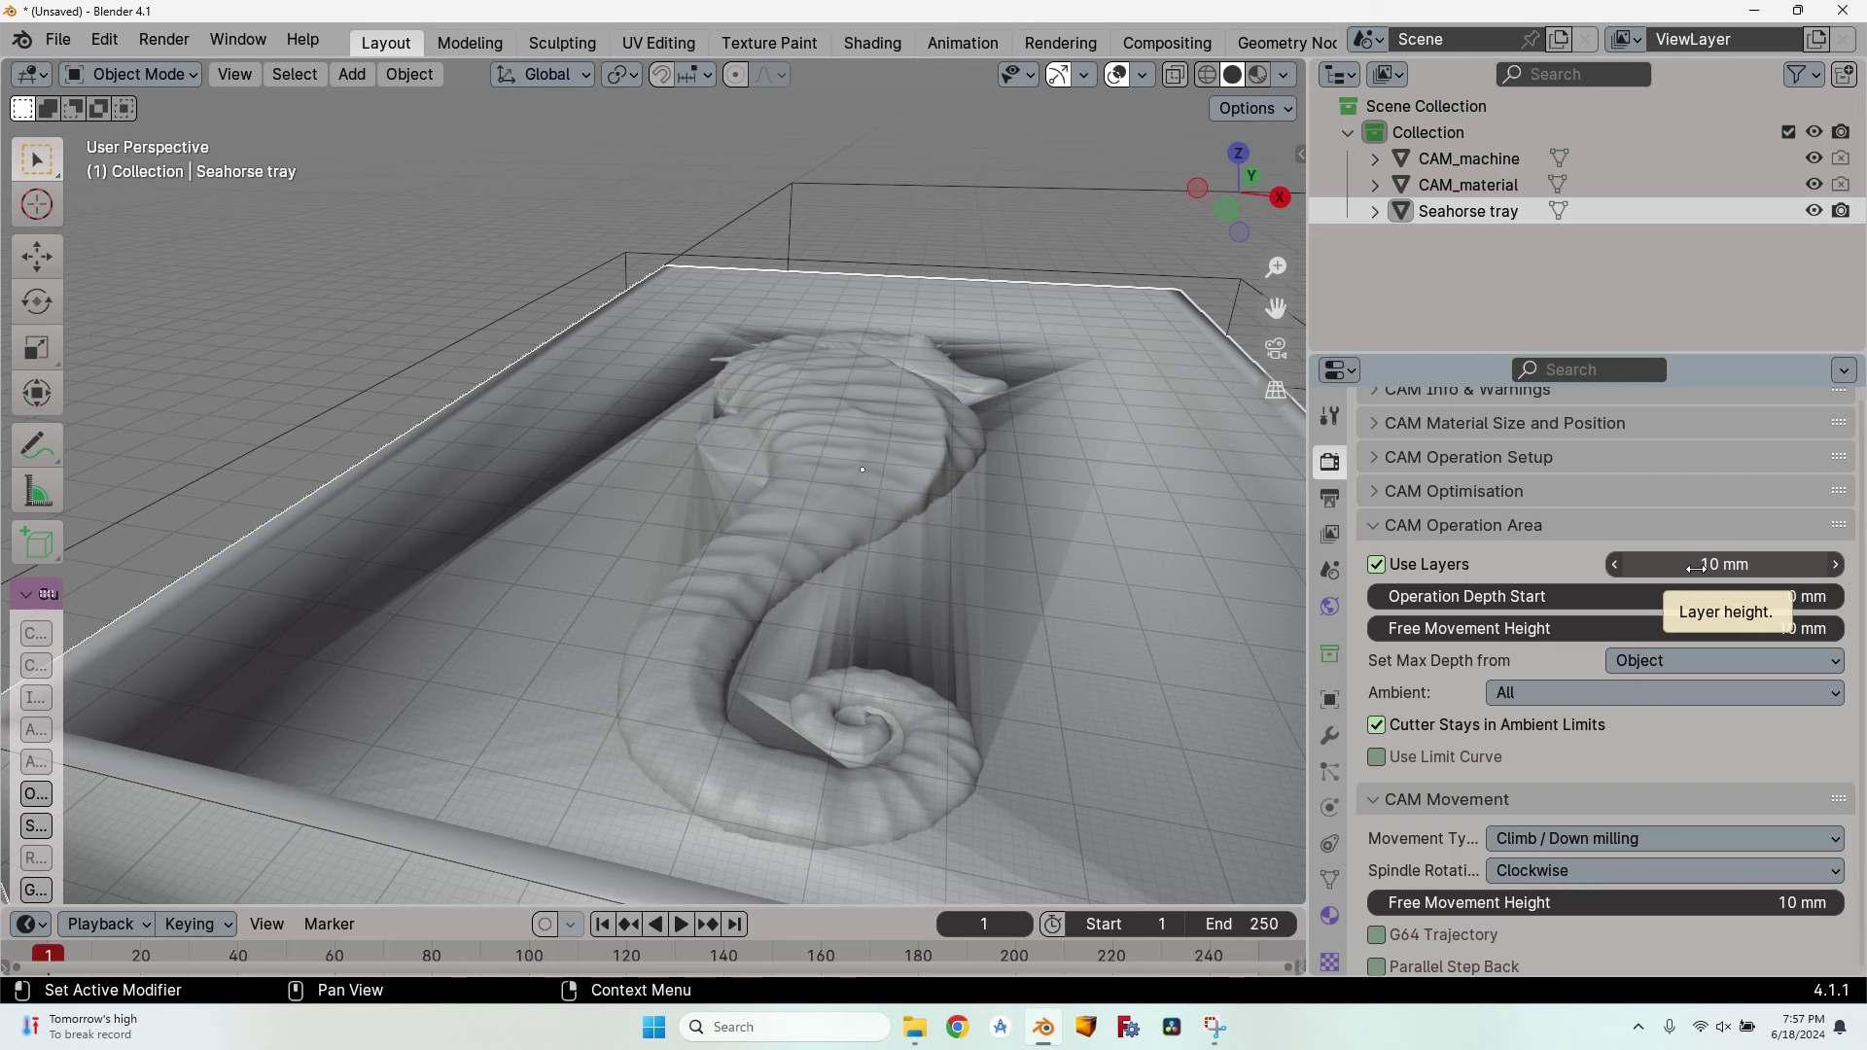
key("KP_Decimal")
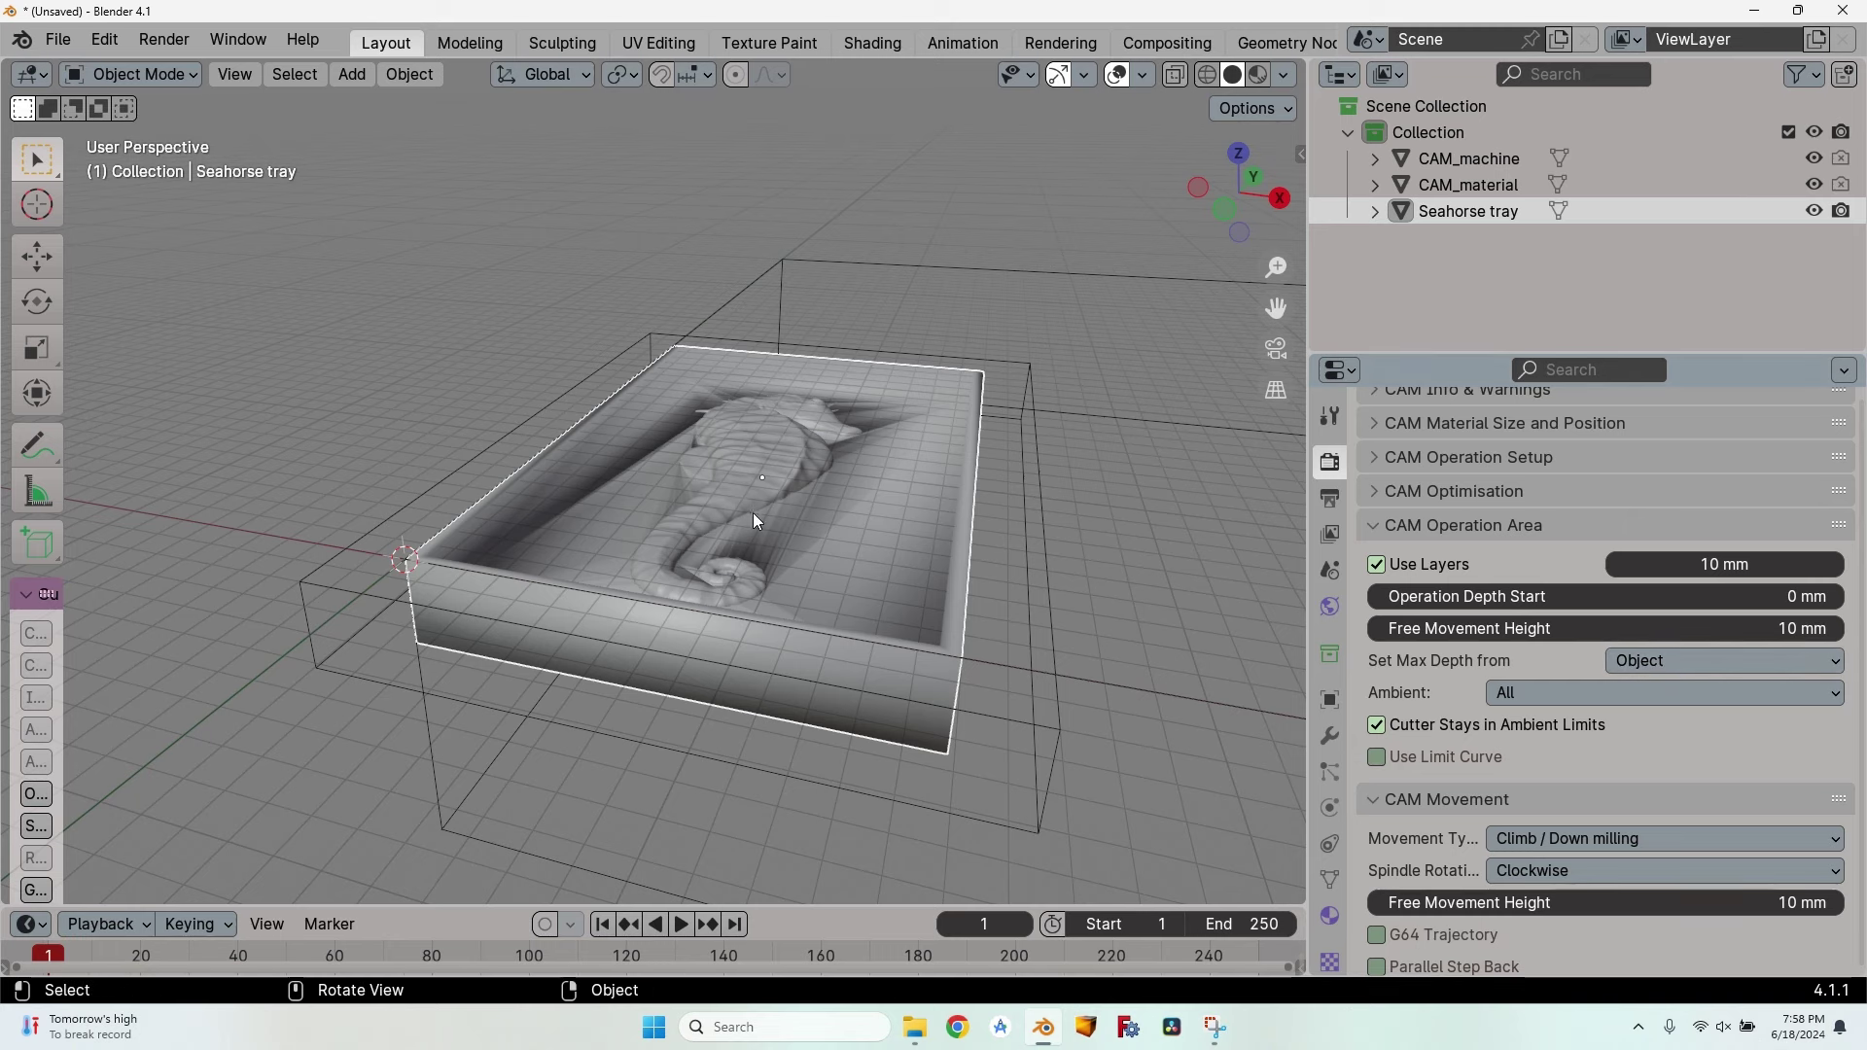
Try the Material and Custom max depth sources, then keep max depth from Object.
left_click(1654, 662)
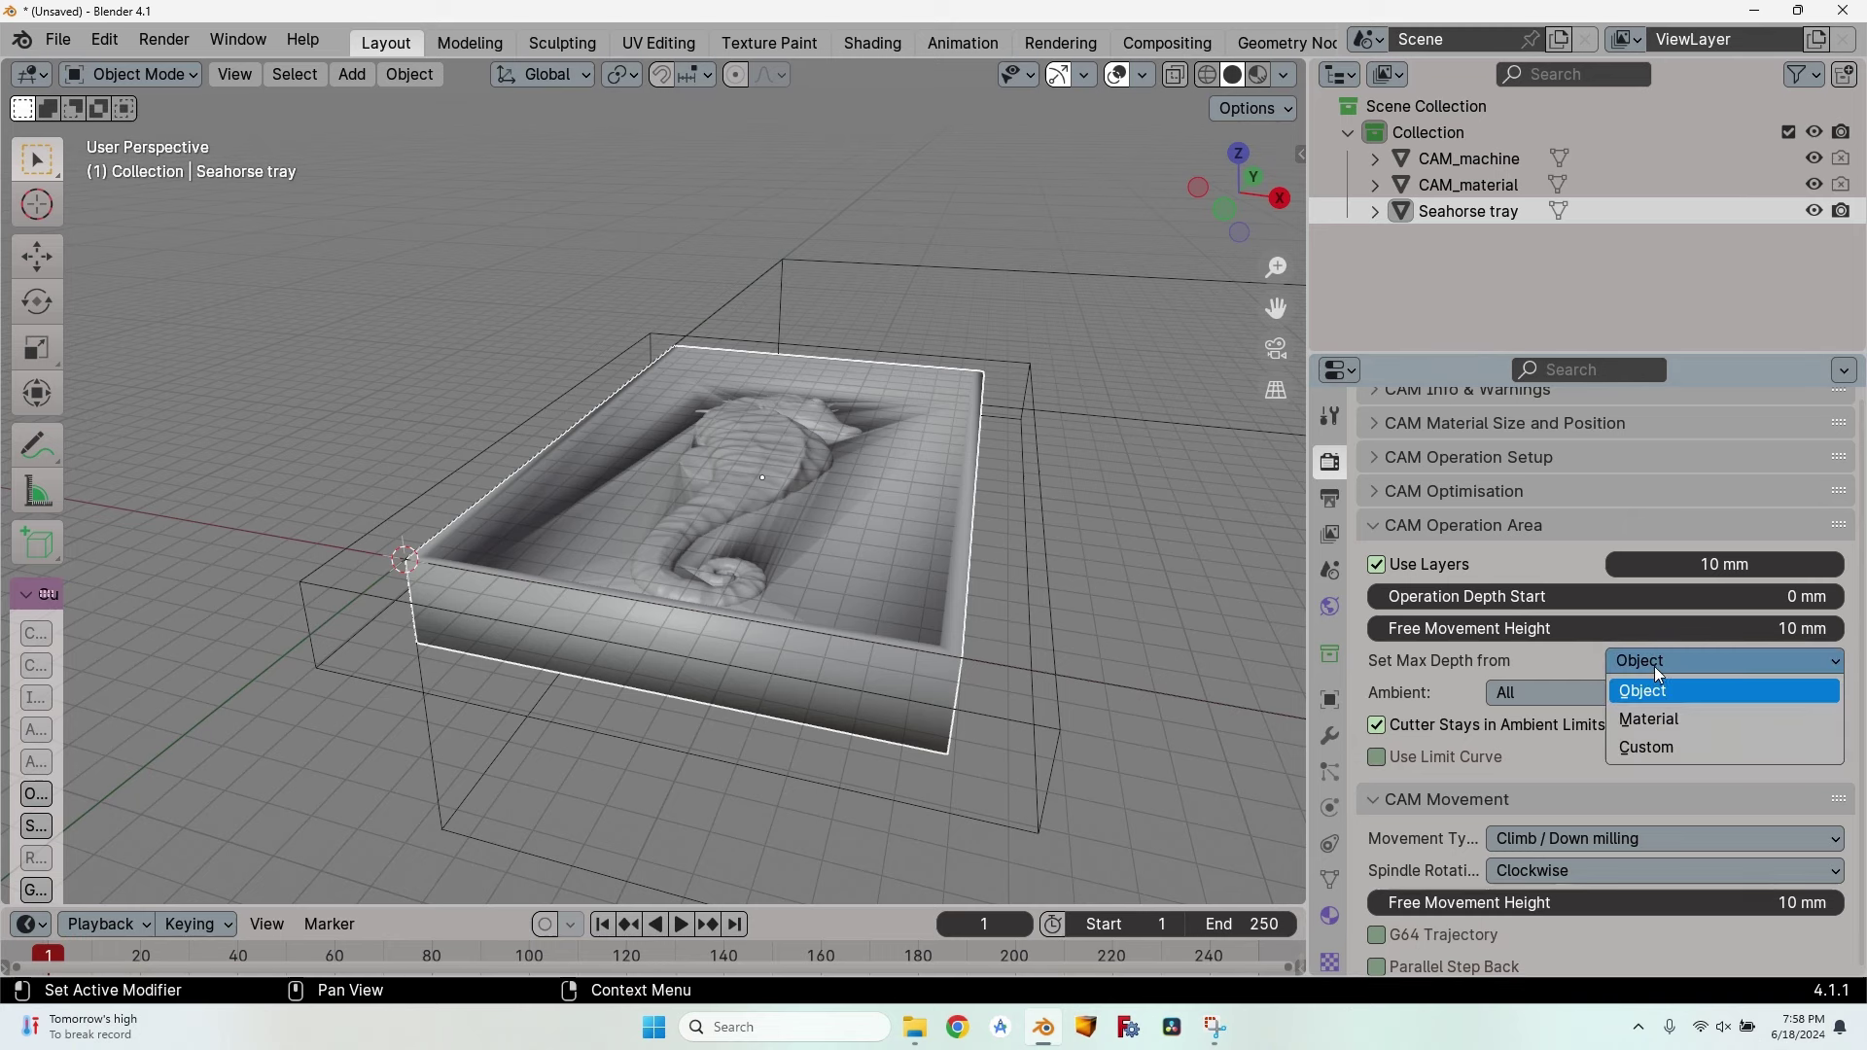
left_click(1681, 721)
middle_click_drag(1042, 744, 1019, 637)
scroll(1207, 529, "down", 2)
scroll(1063, 447, "down", 2)
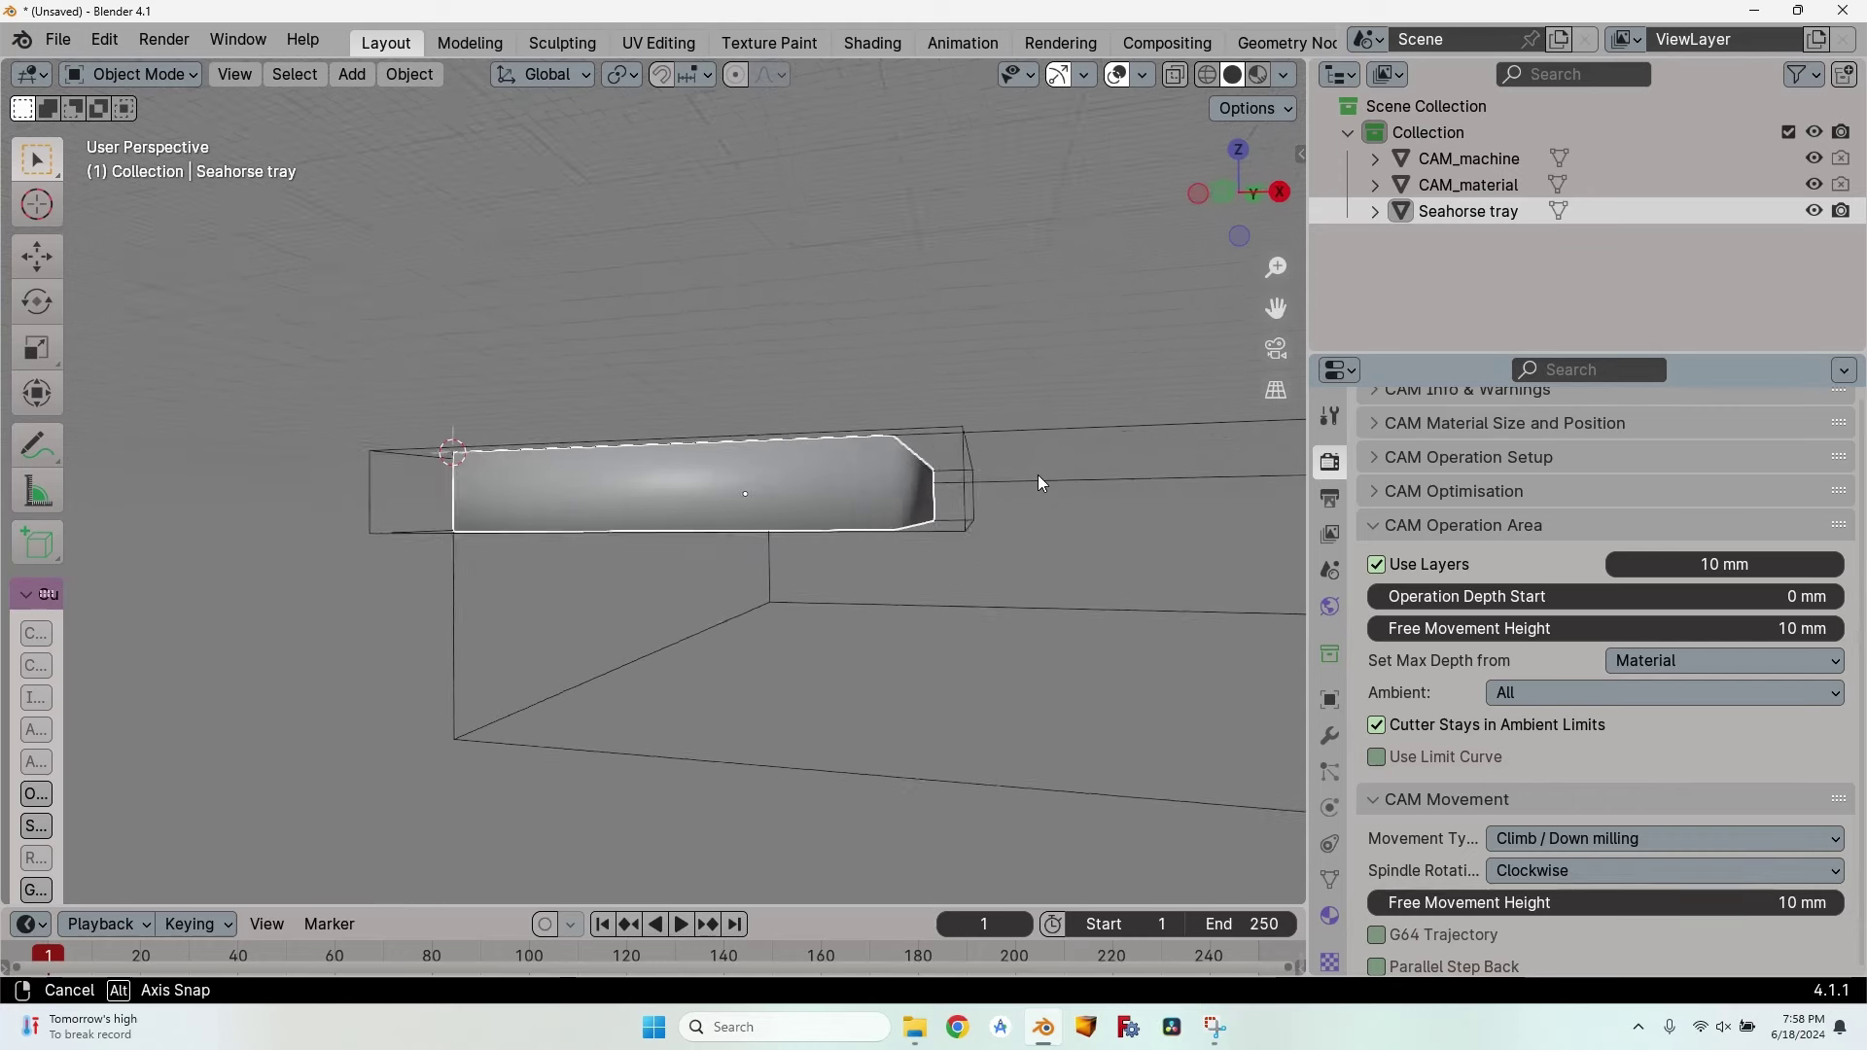
left_click(1707, 660)
left_click(1707, 640)
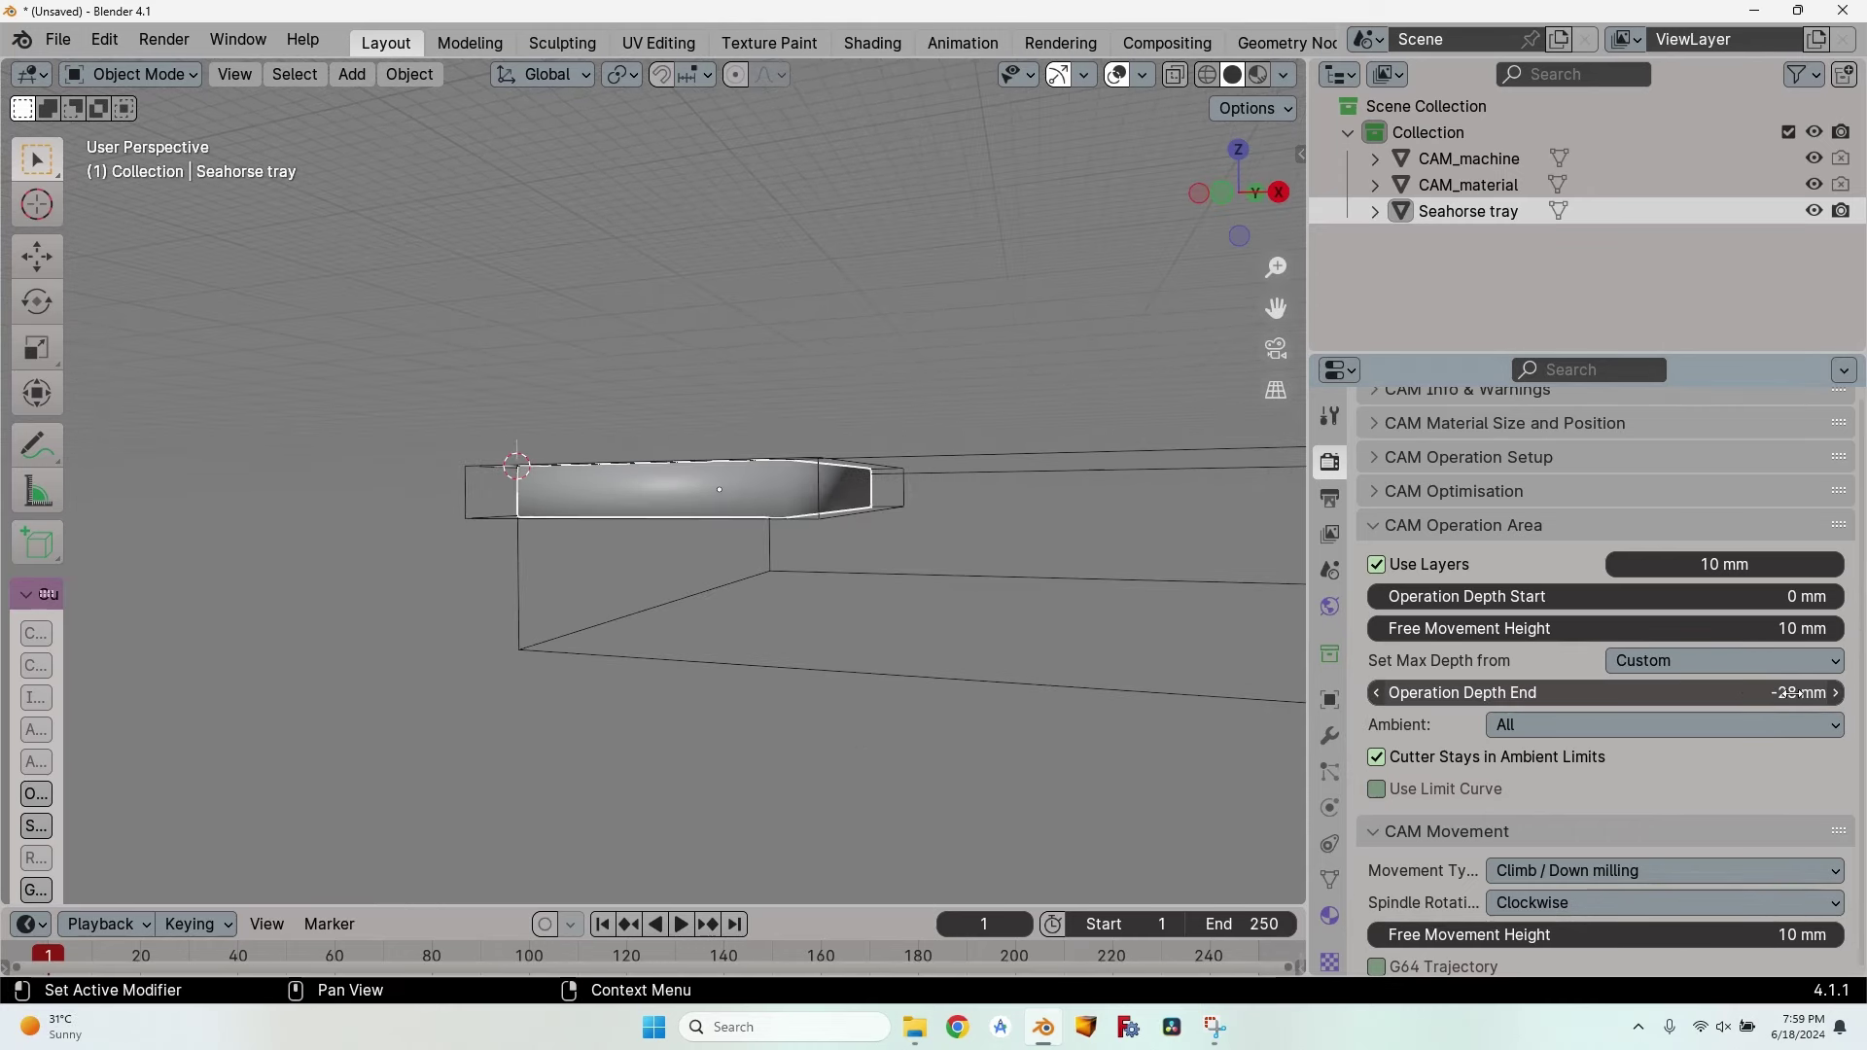
left_click(1672, 662)
left_click(1655, 678)
Set the operation's ambient to Around.
left_click(1502, 693)
left_click(1429, 748)
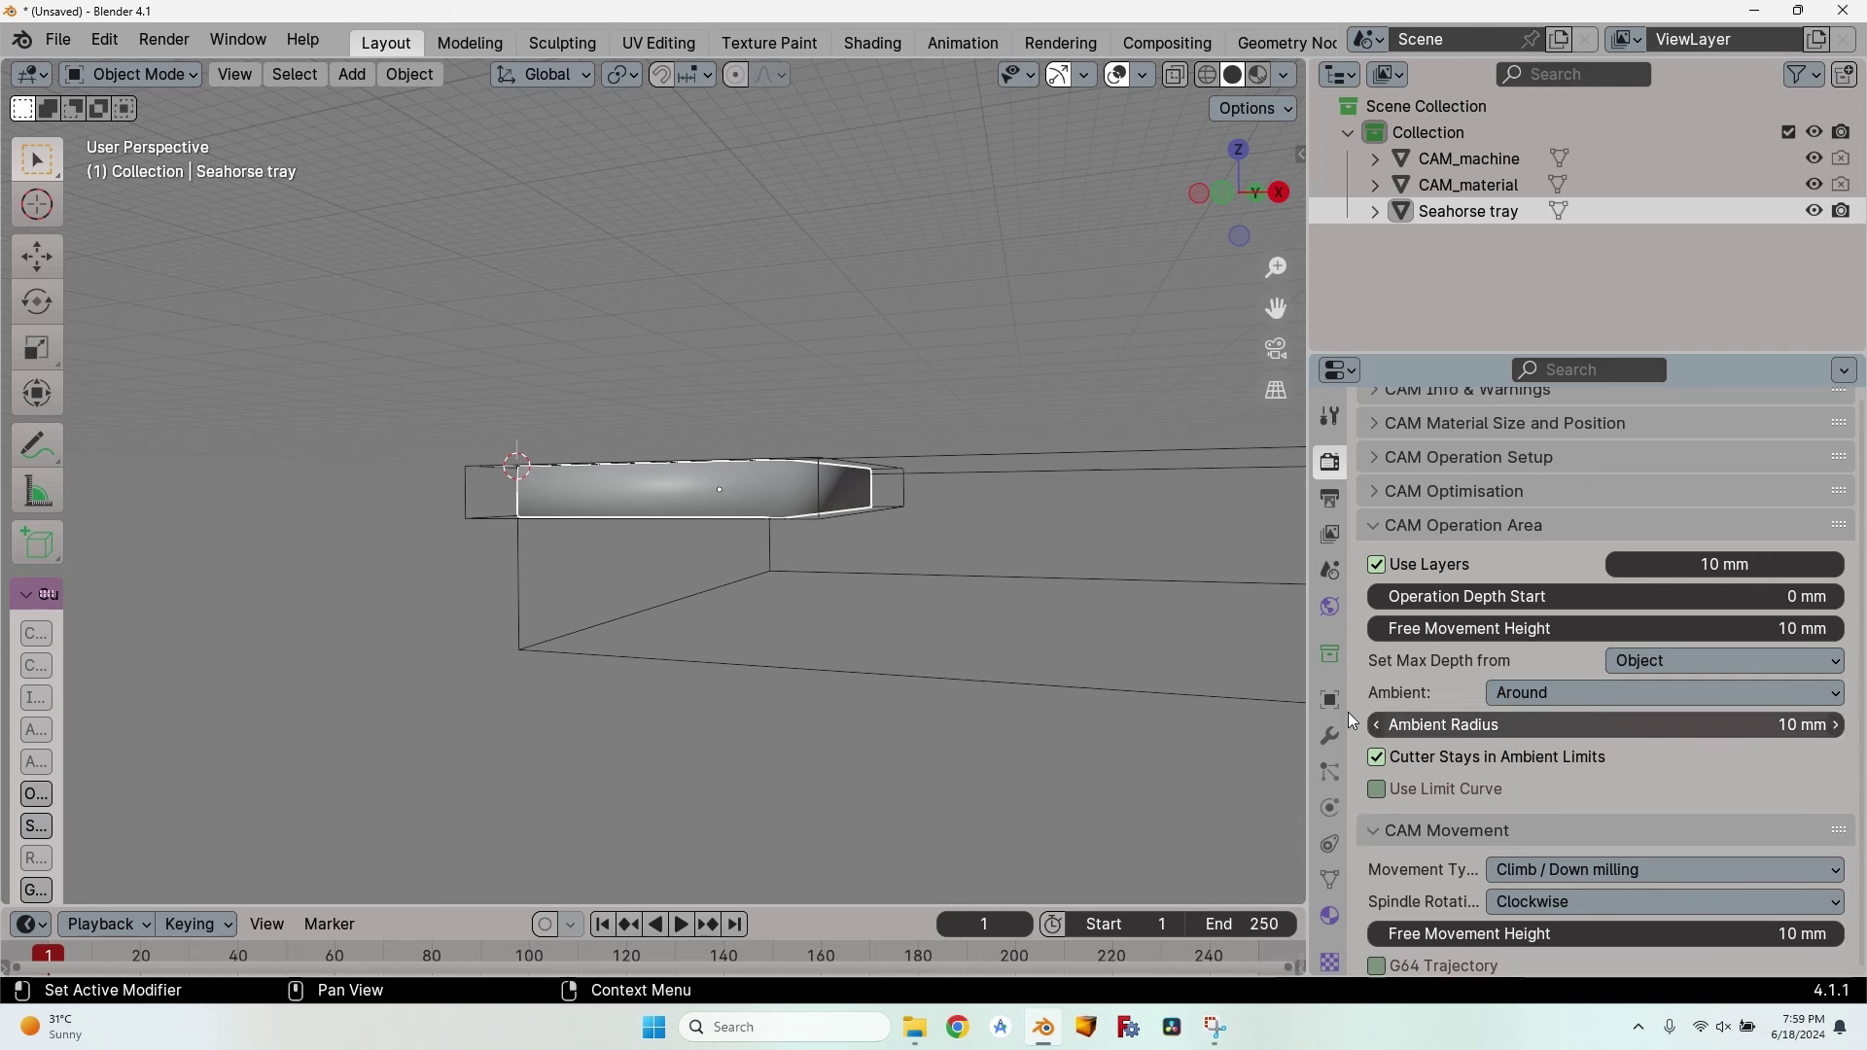
left_click(1494, 691)
left_click(1508, 720)
middle_click_drag(768, 433, 727, 572)
left_click(1502, 693)
left_click(1577, 750)
scroll(506, 544, "up", 3)
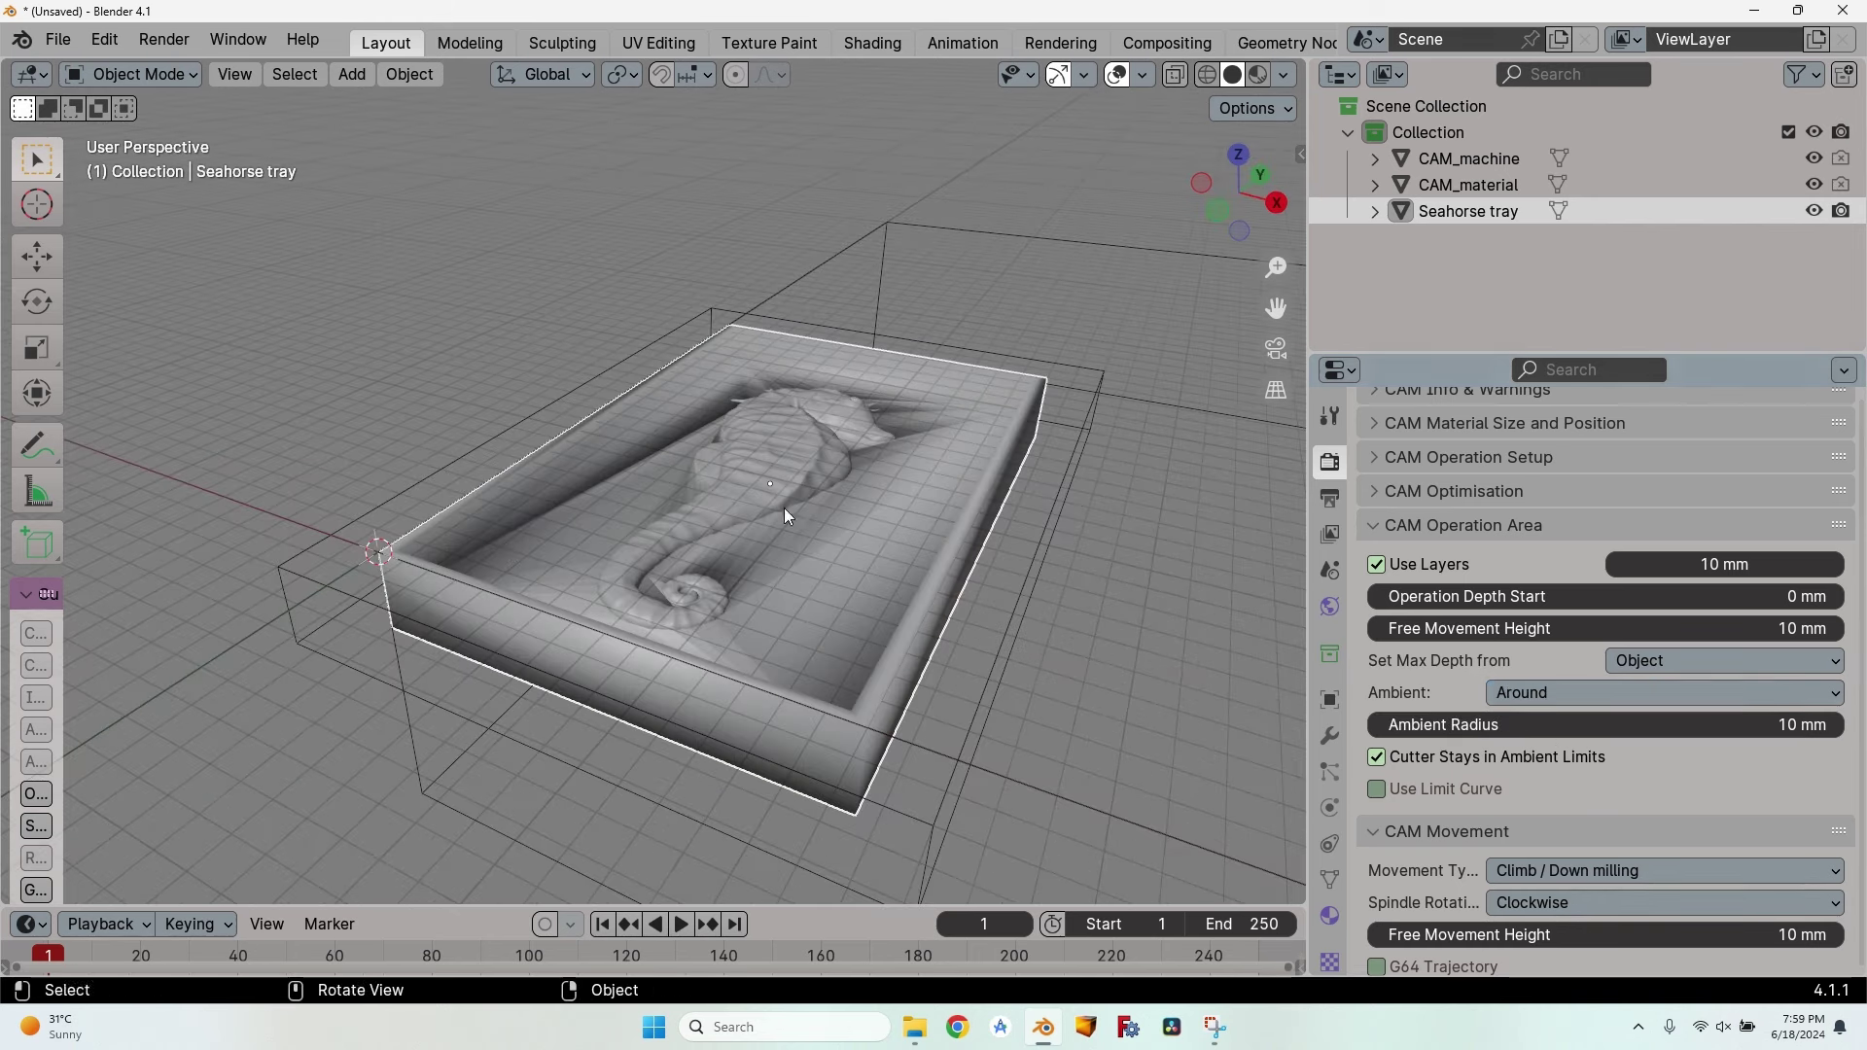
Set the ambient radius to 1 mm, with Limit Curve off and Cutter Stays in Ambient Limits on.
left_click(1604, 724)
type("2")
key("BackSpace")
type("1")
key("Tab")
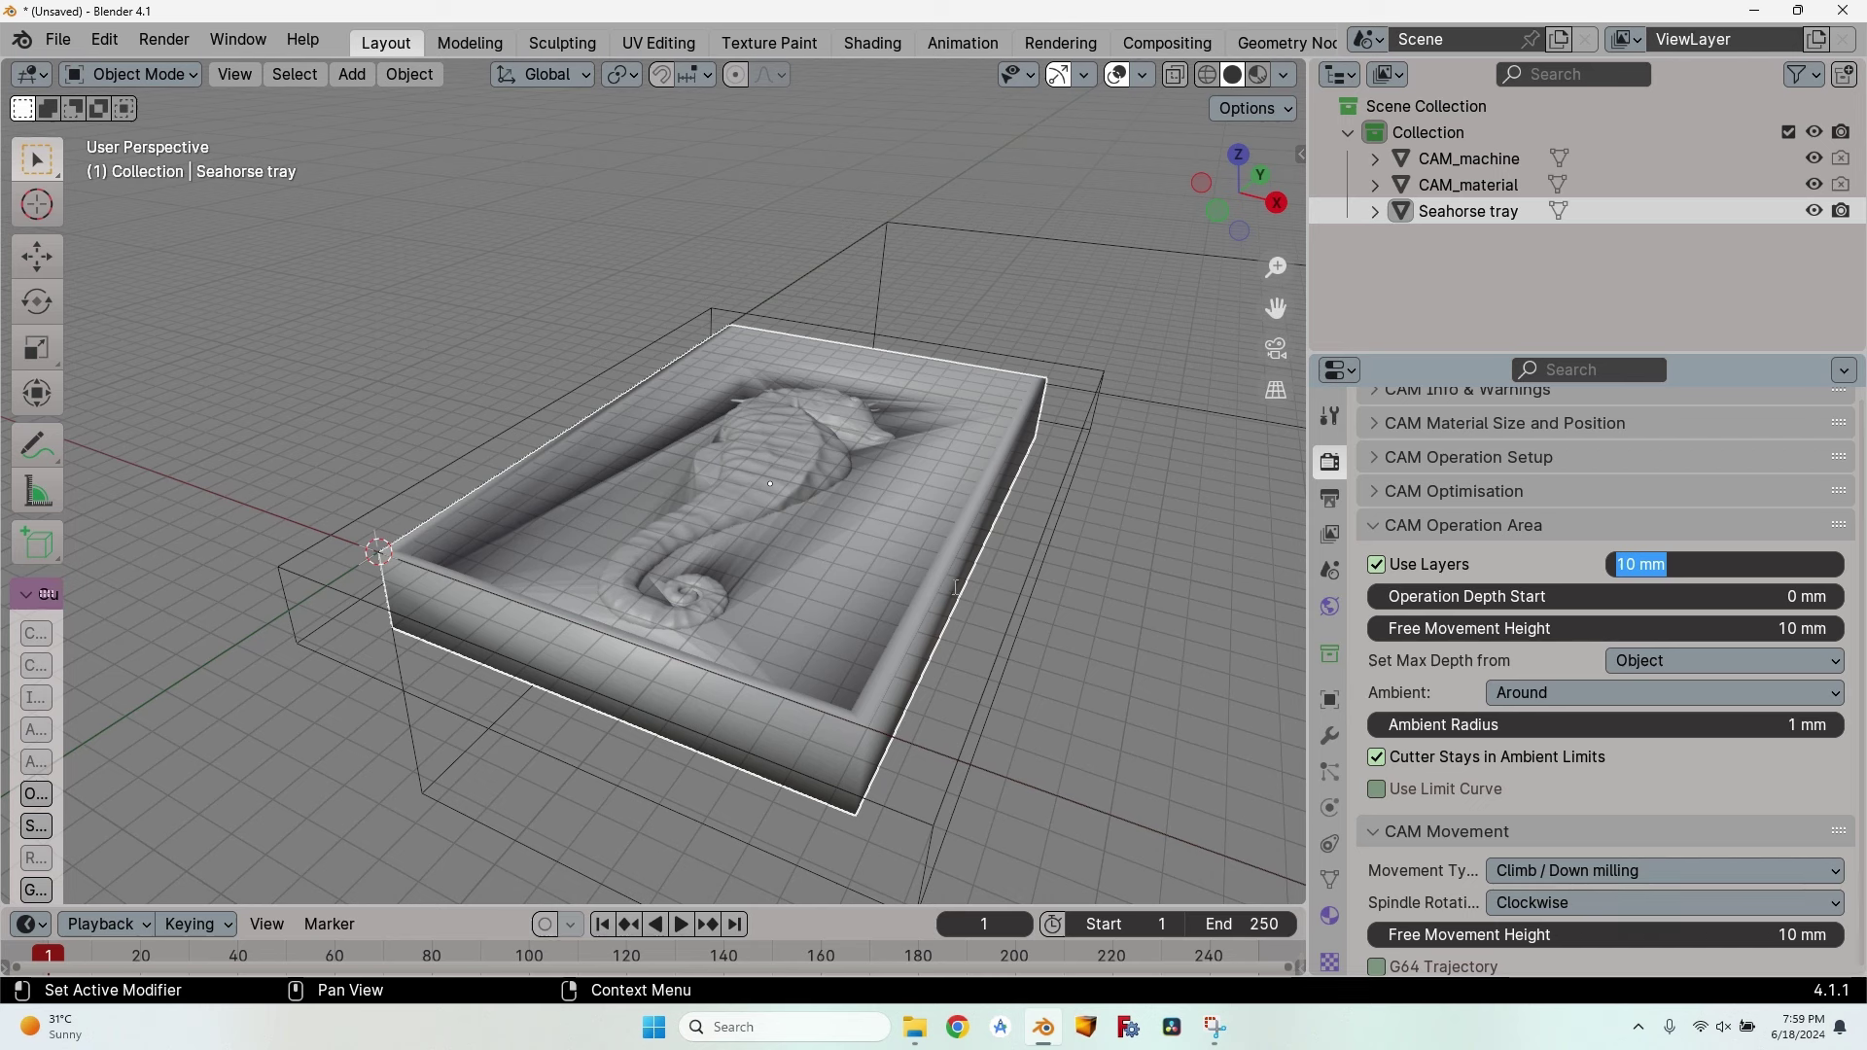
key("Escape")
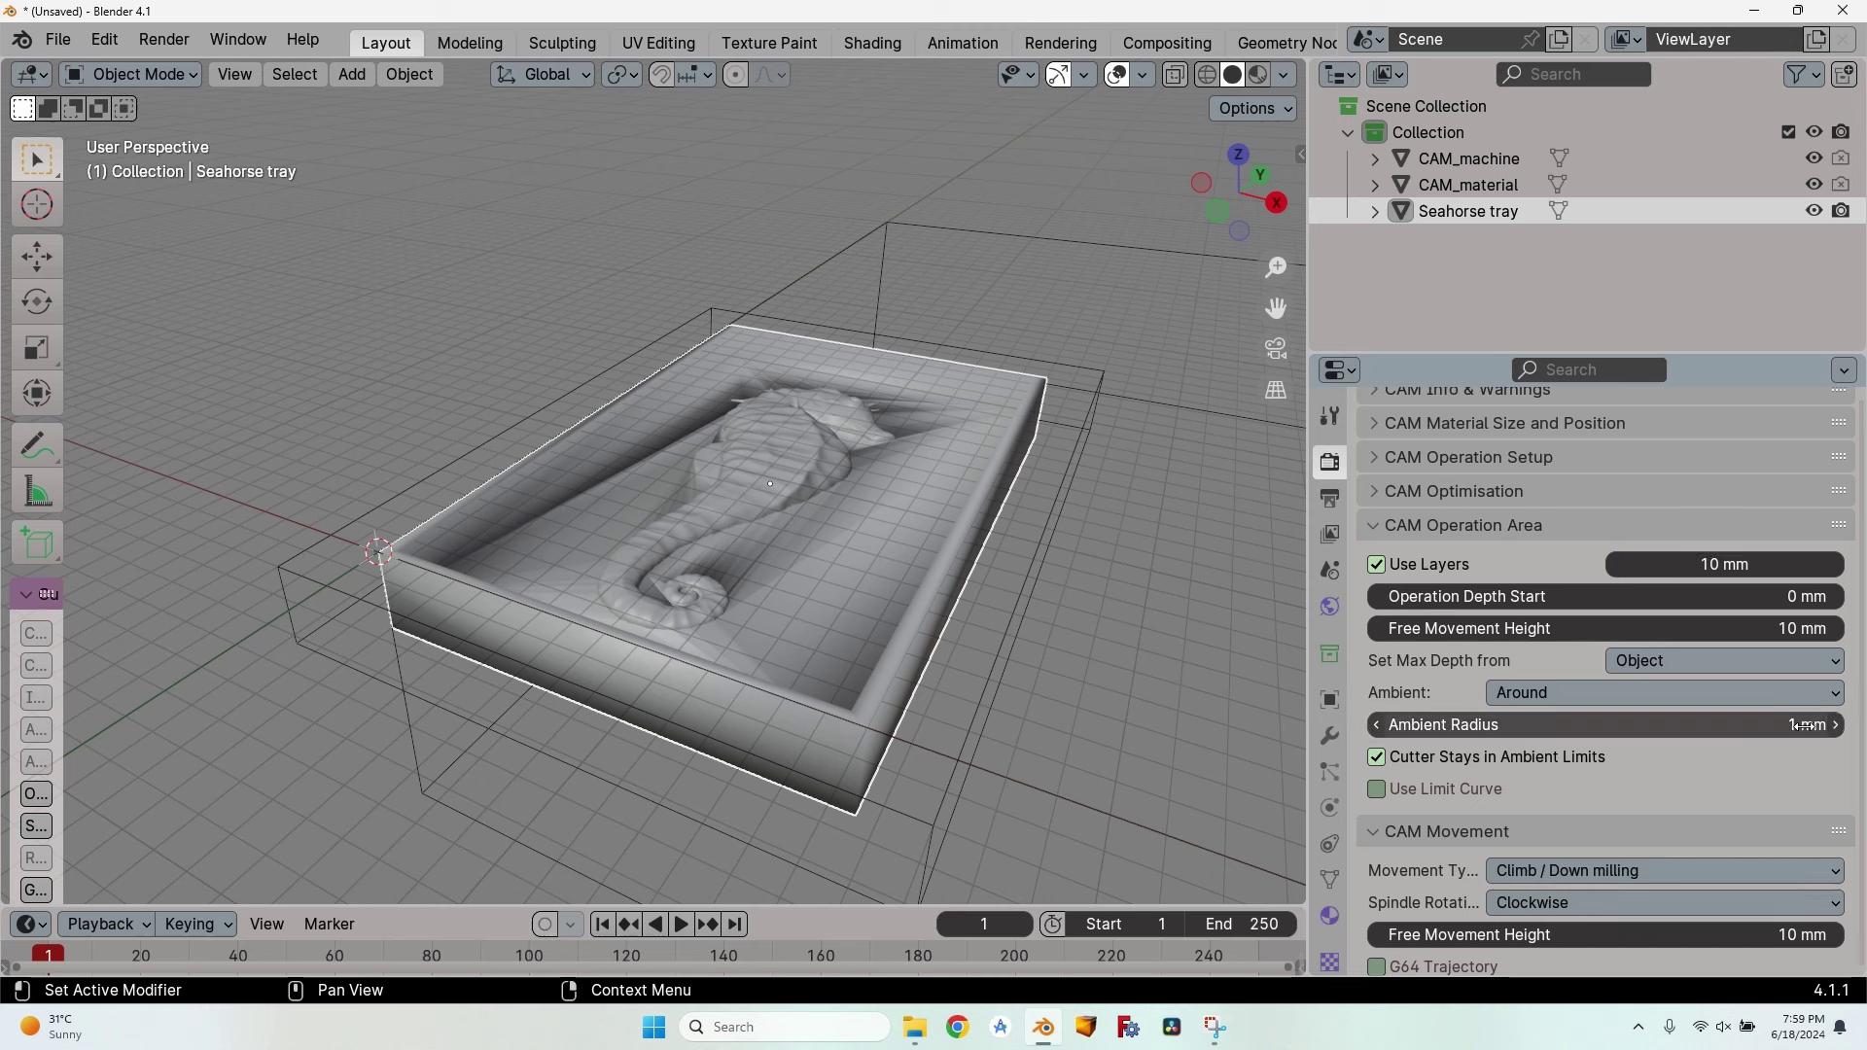
left_click(1663, 793)
left_click(1556, 788)
left_click(1382, 755)
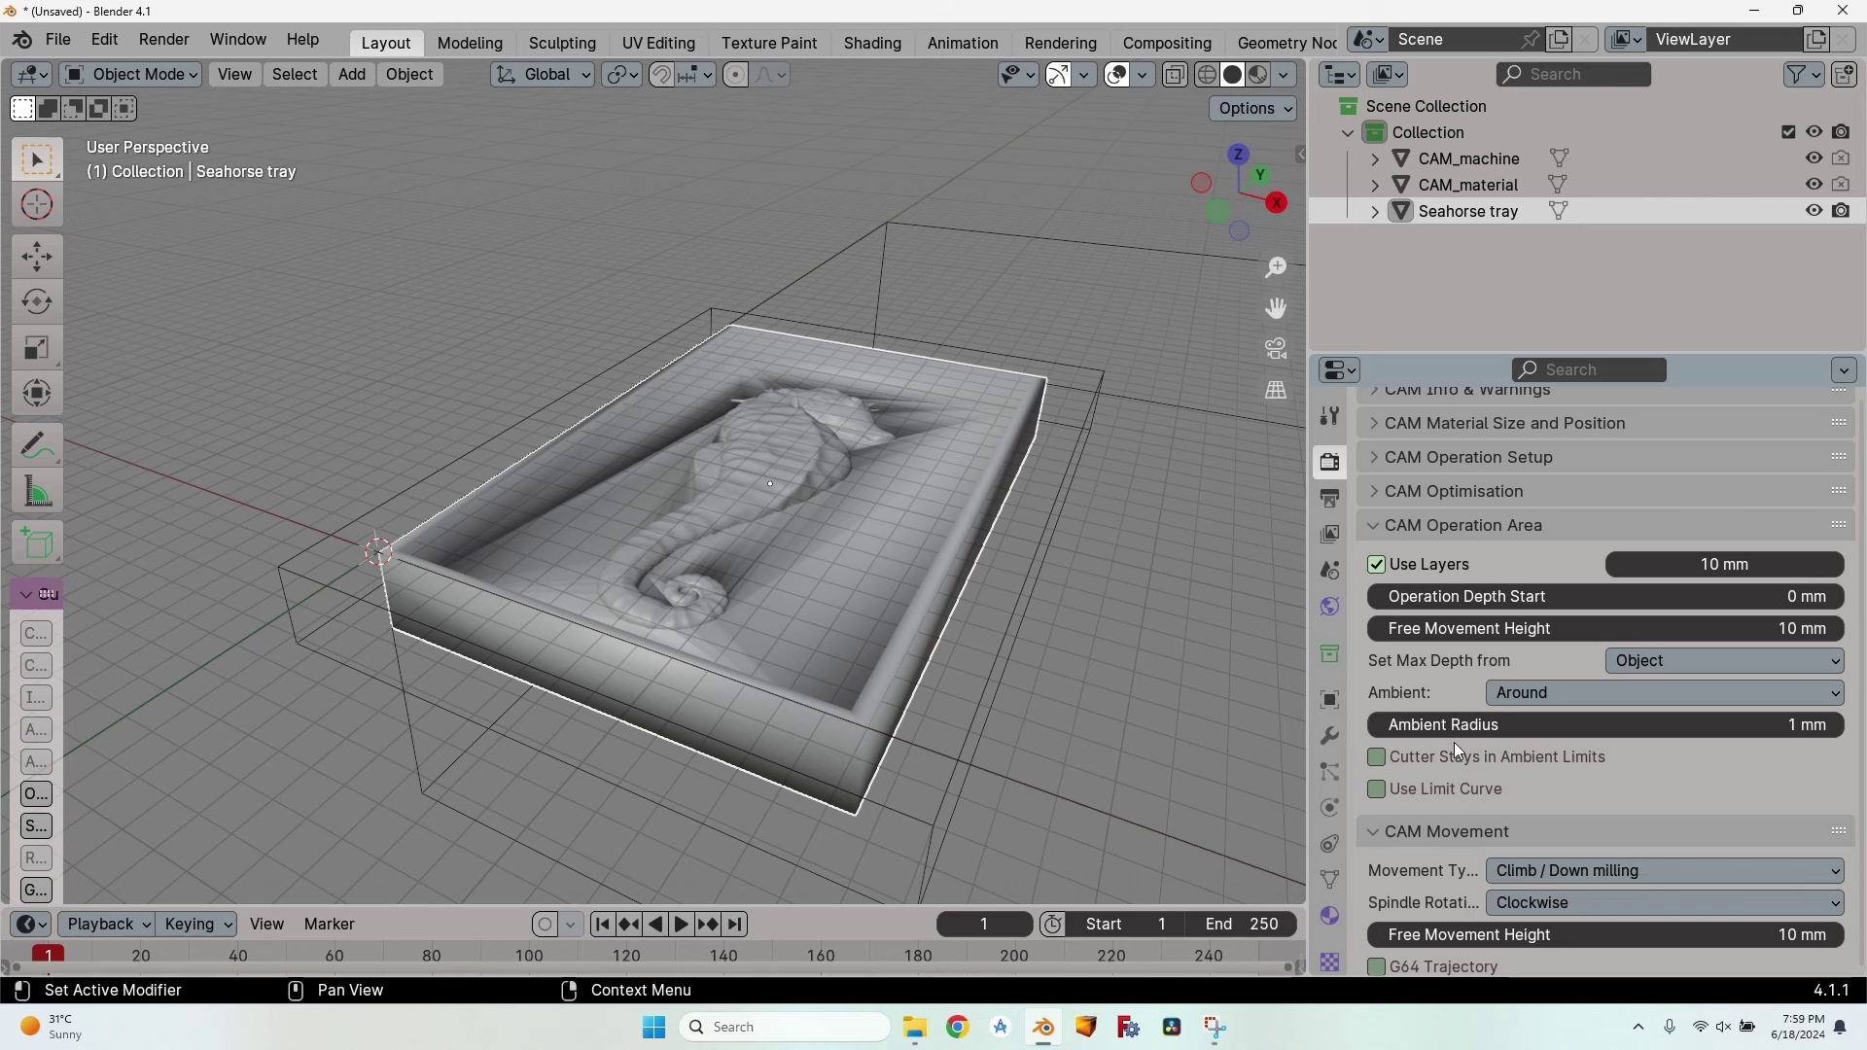
left_click(1387, 760)
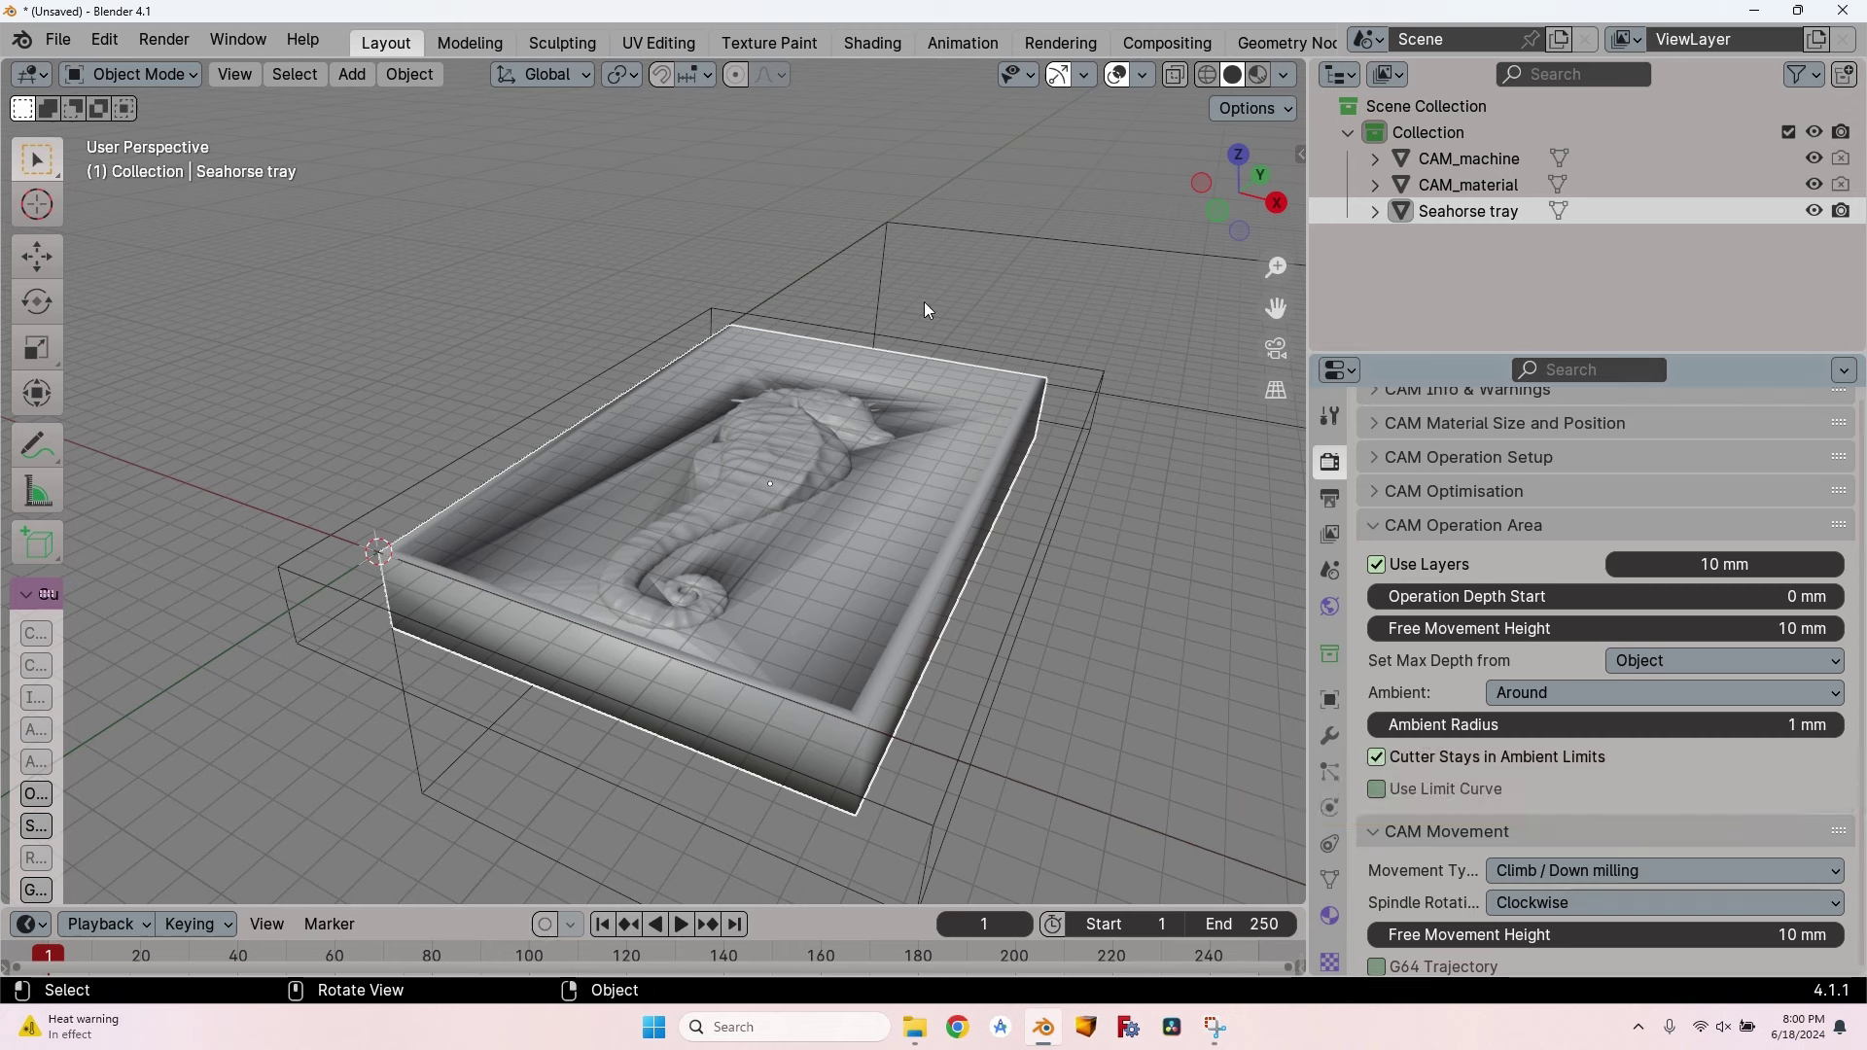
Widen the properties area and keep Climb milling with Clockwise spindle rotation.
left_click(1375, 526)
scroll(1420, 568, "down", 2)
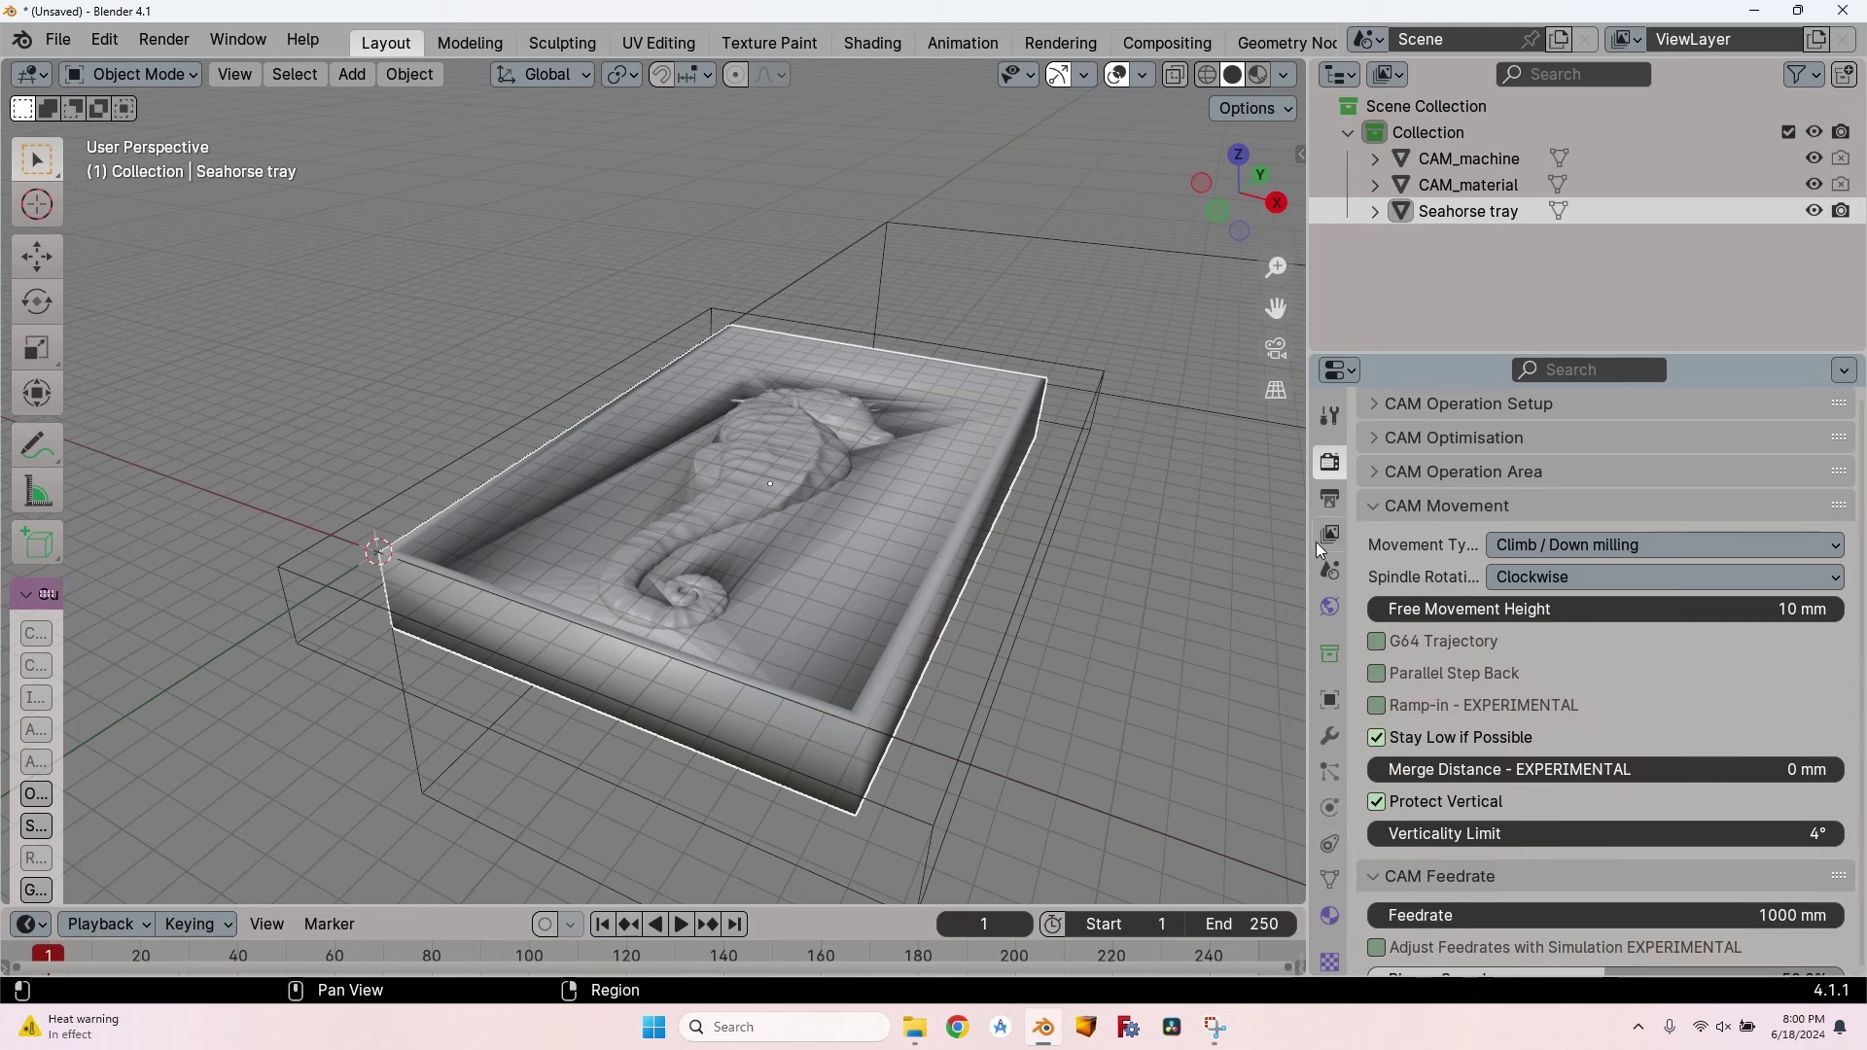
left_click_drag(1310, 543, 1254, 545)
left_click(1505, 546)
left_click(1502, 543)
left_click(1565, 550)
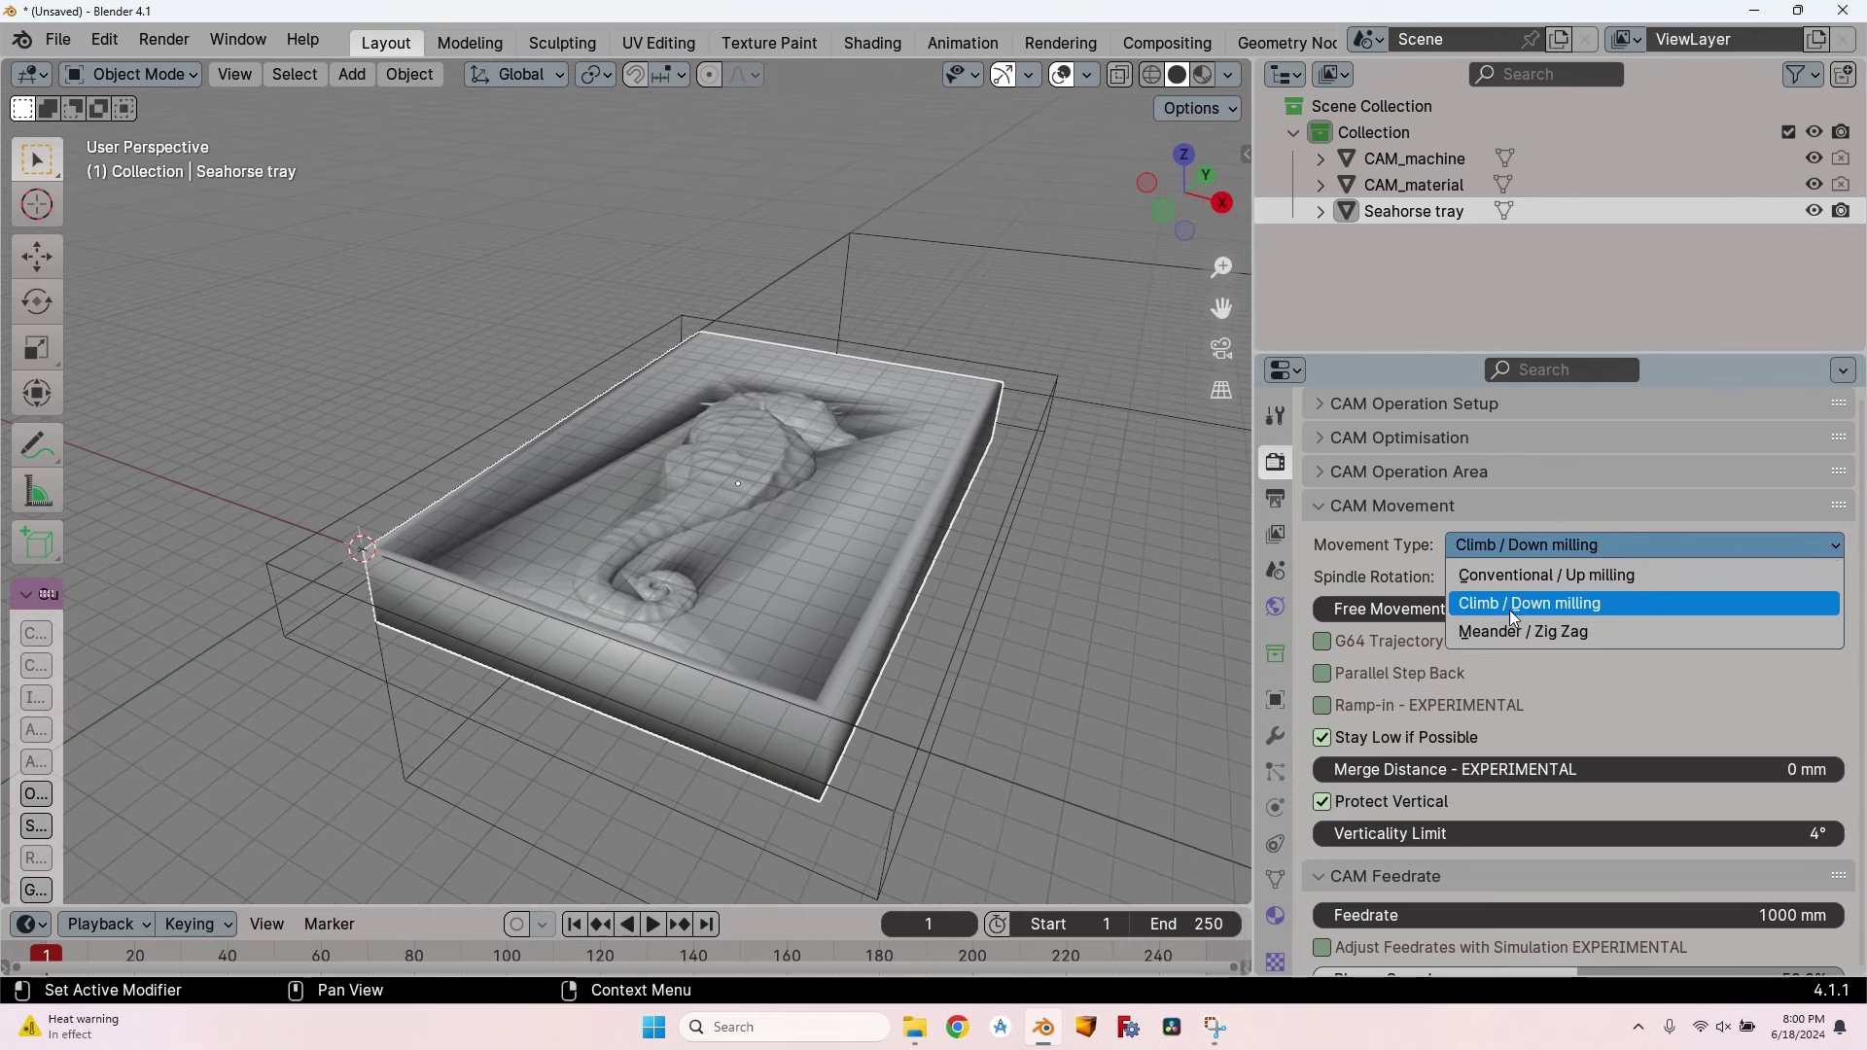
left_click(1563, 552)
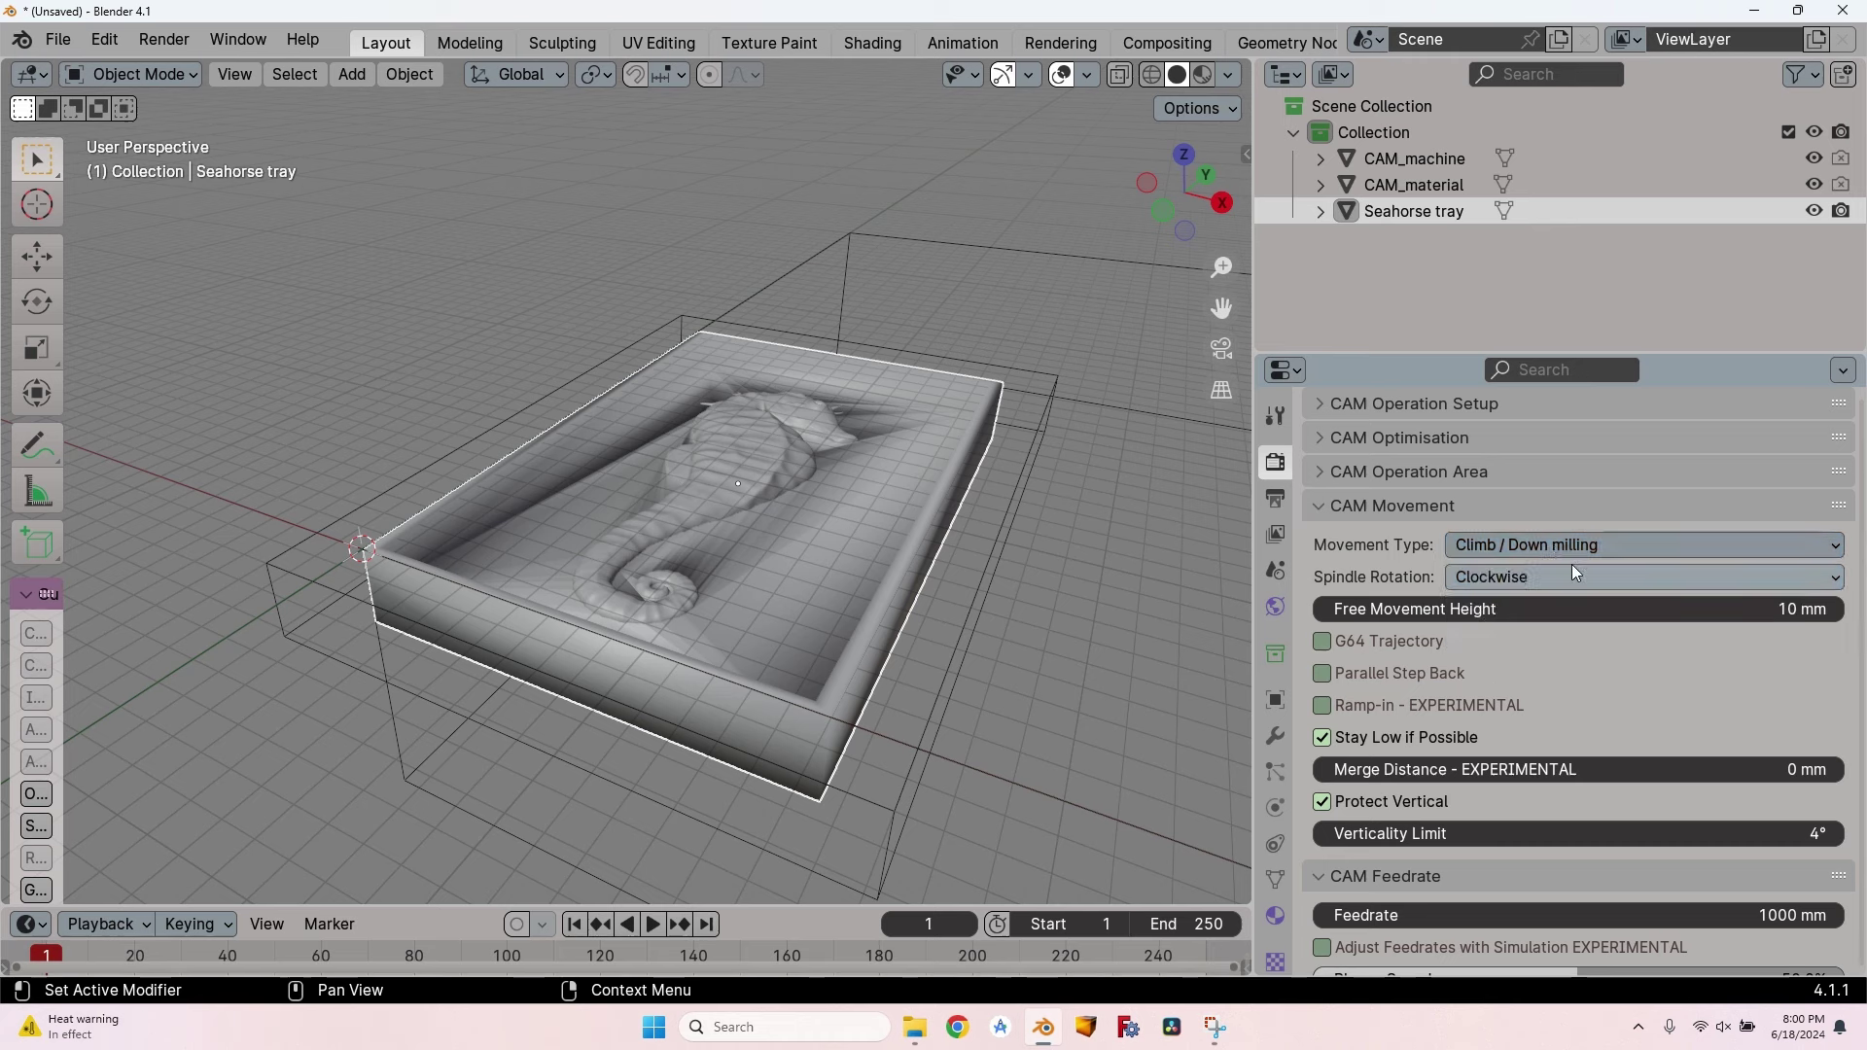
left_click(1579, 577)
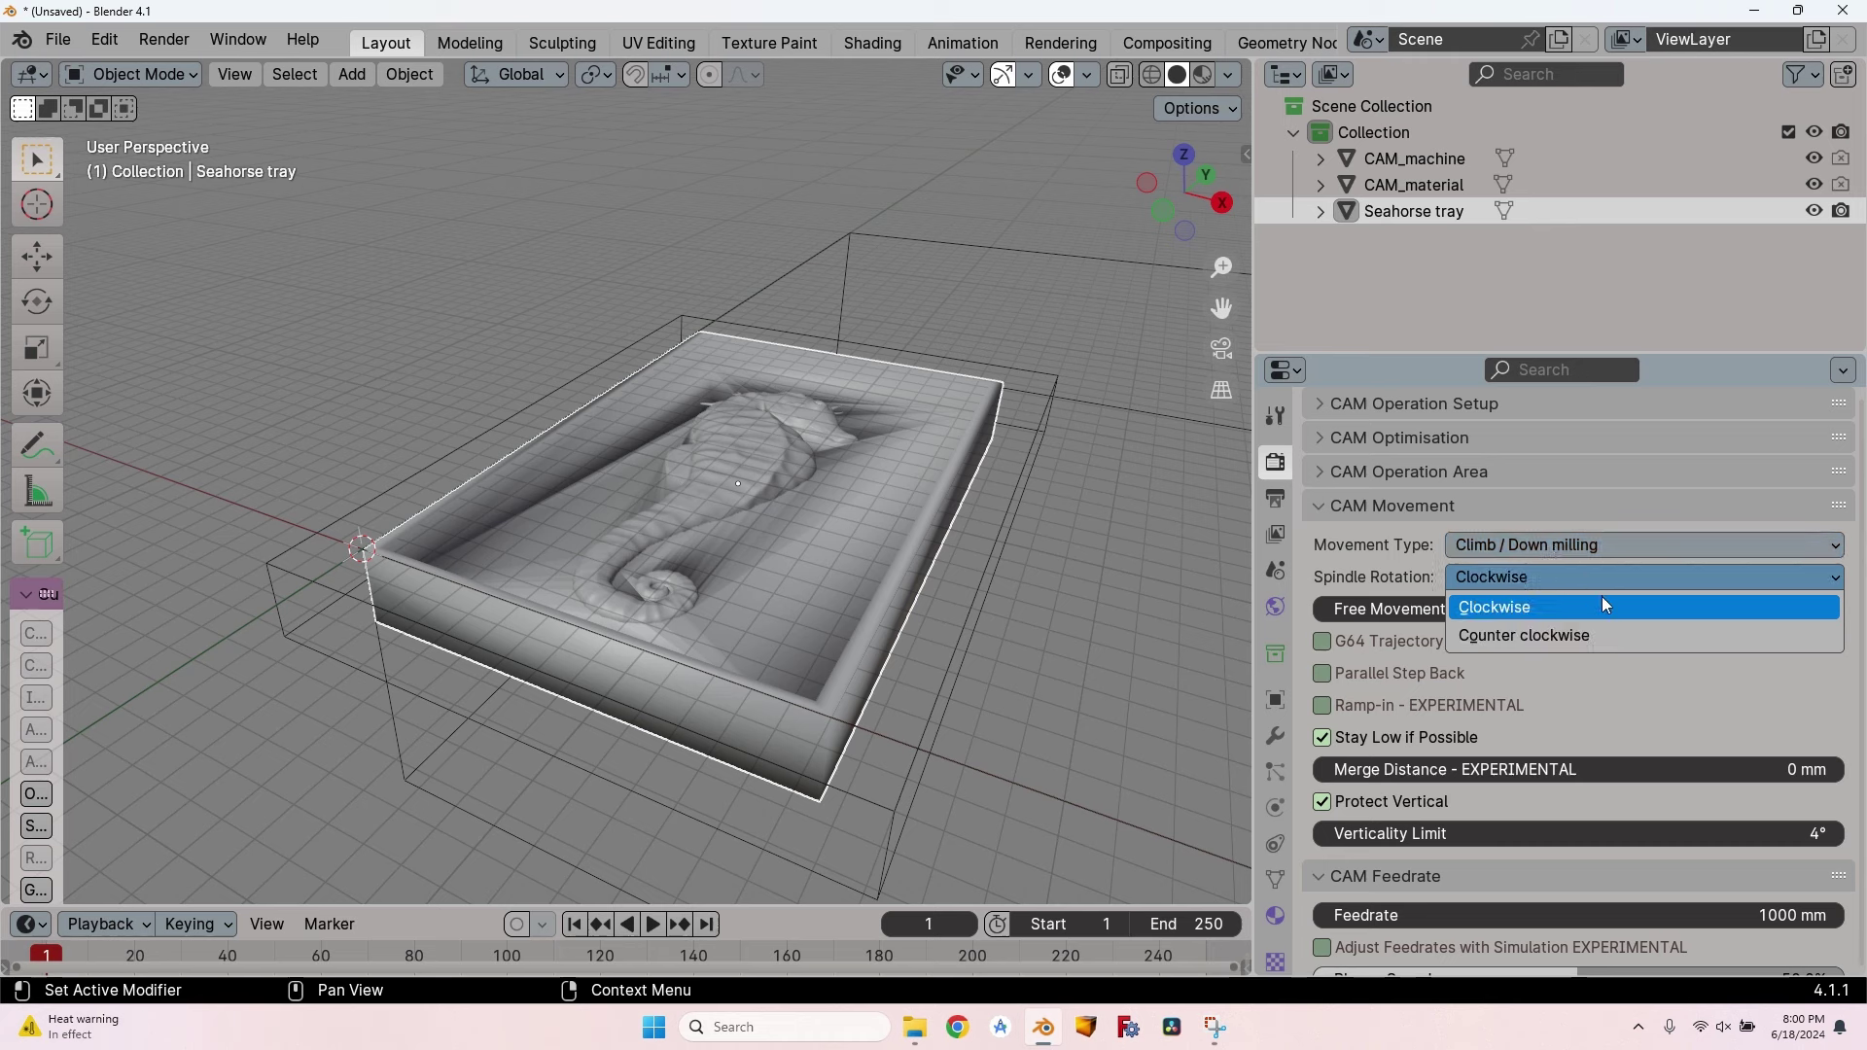
left_click(1540, 607)
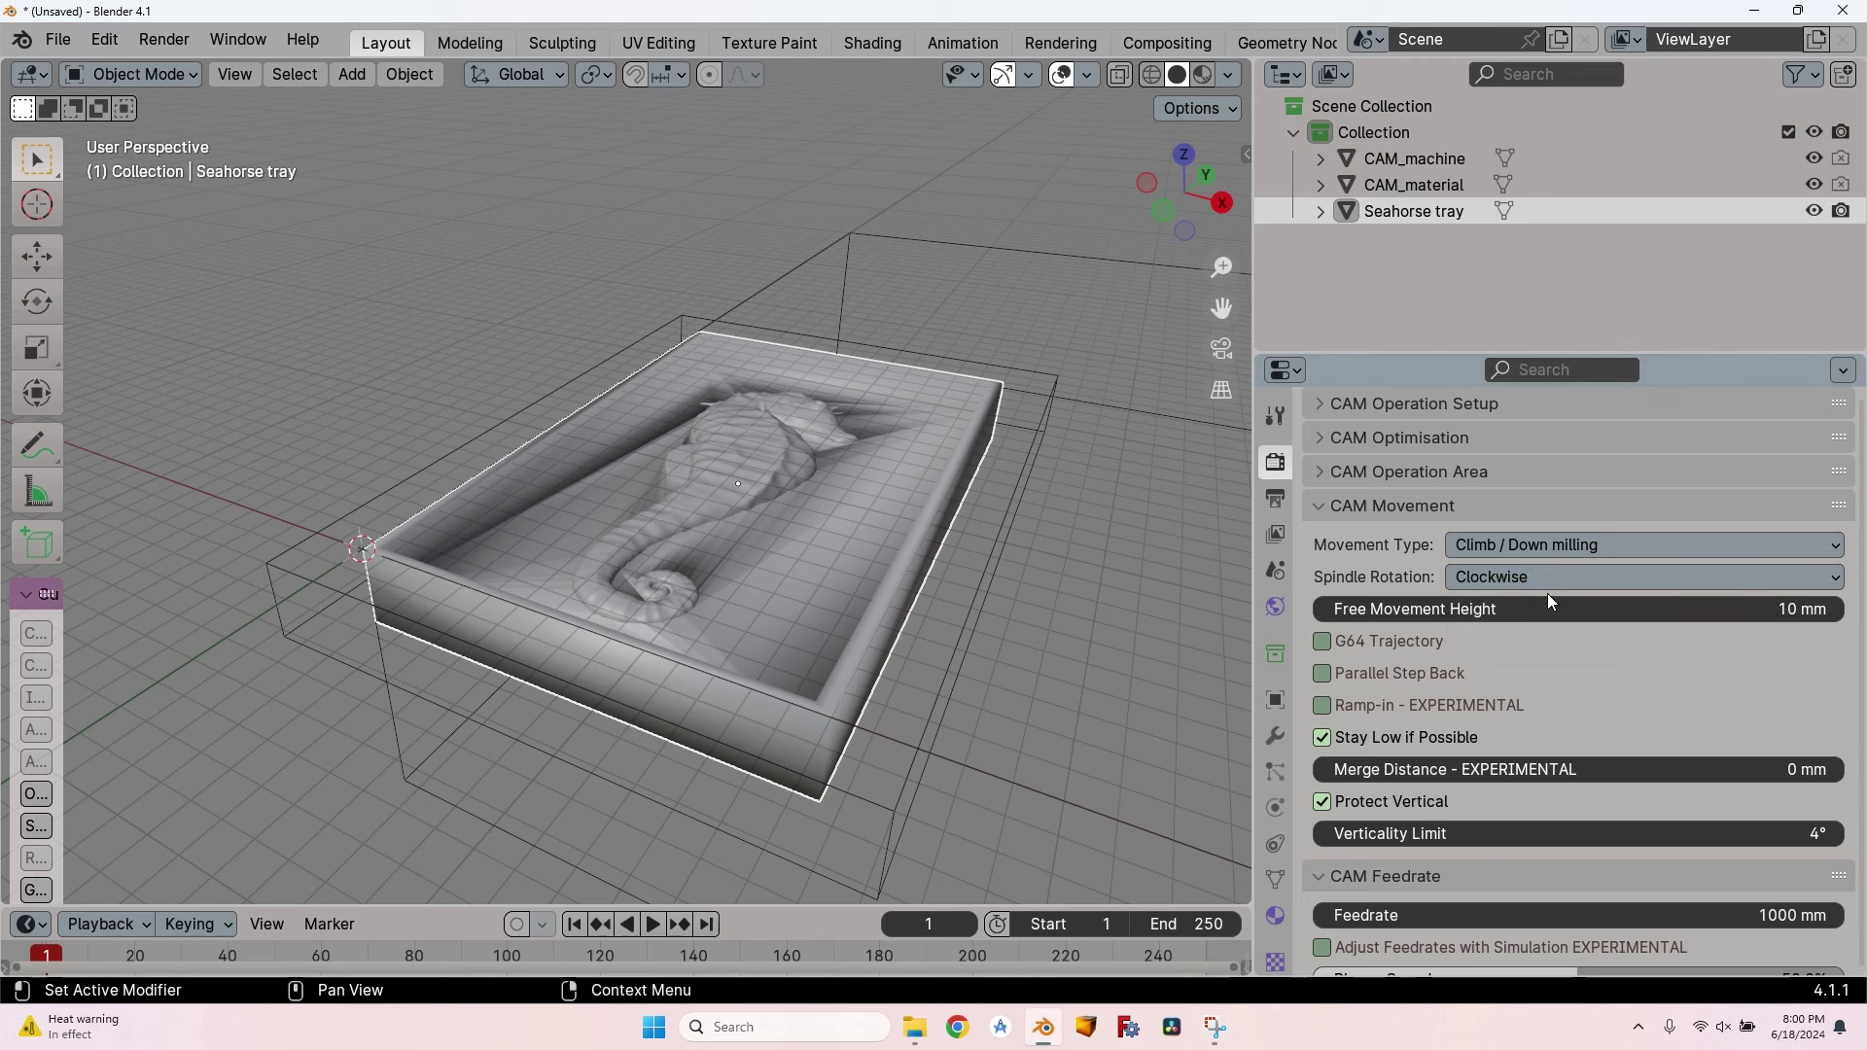
Try a different Free Movement Height, then restore it to 10 mm.
scroll(1547, 675, "down", 2)
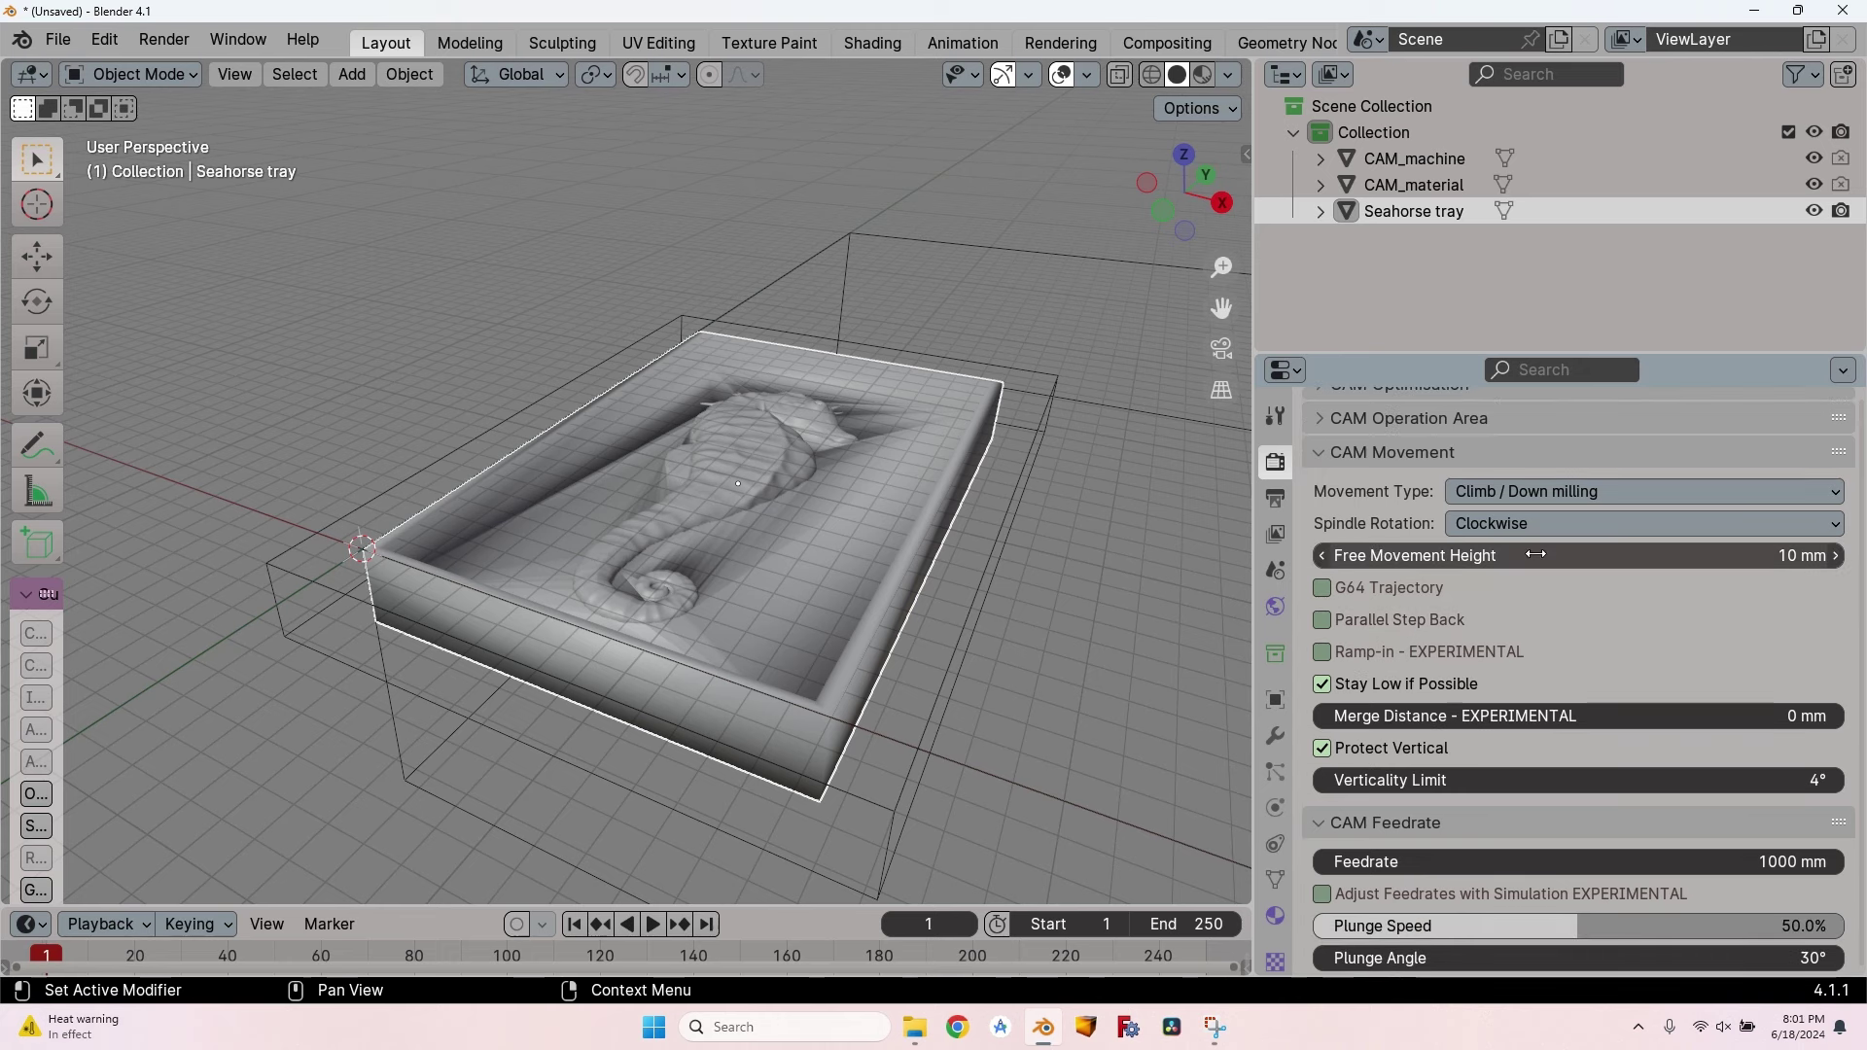
left_click_drag(1626, 558, 1662, 558)
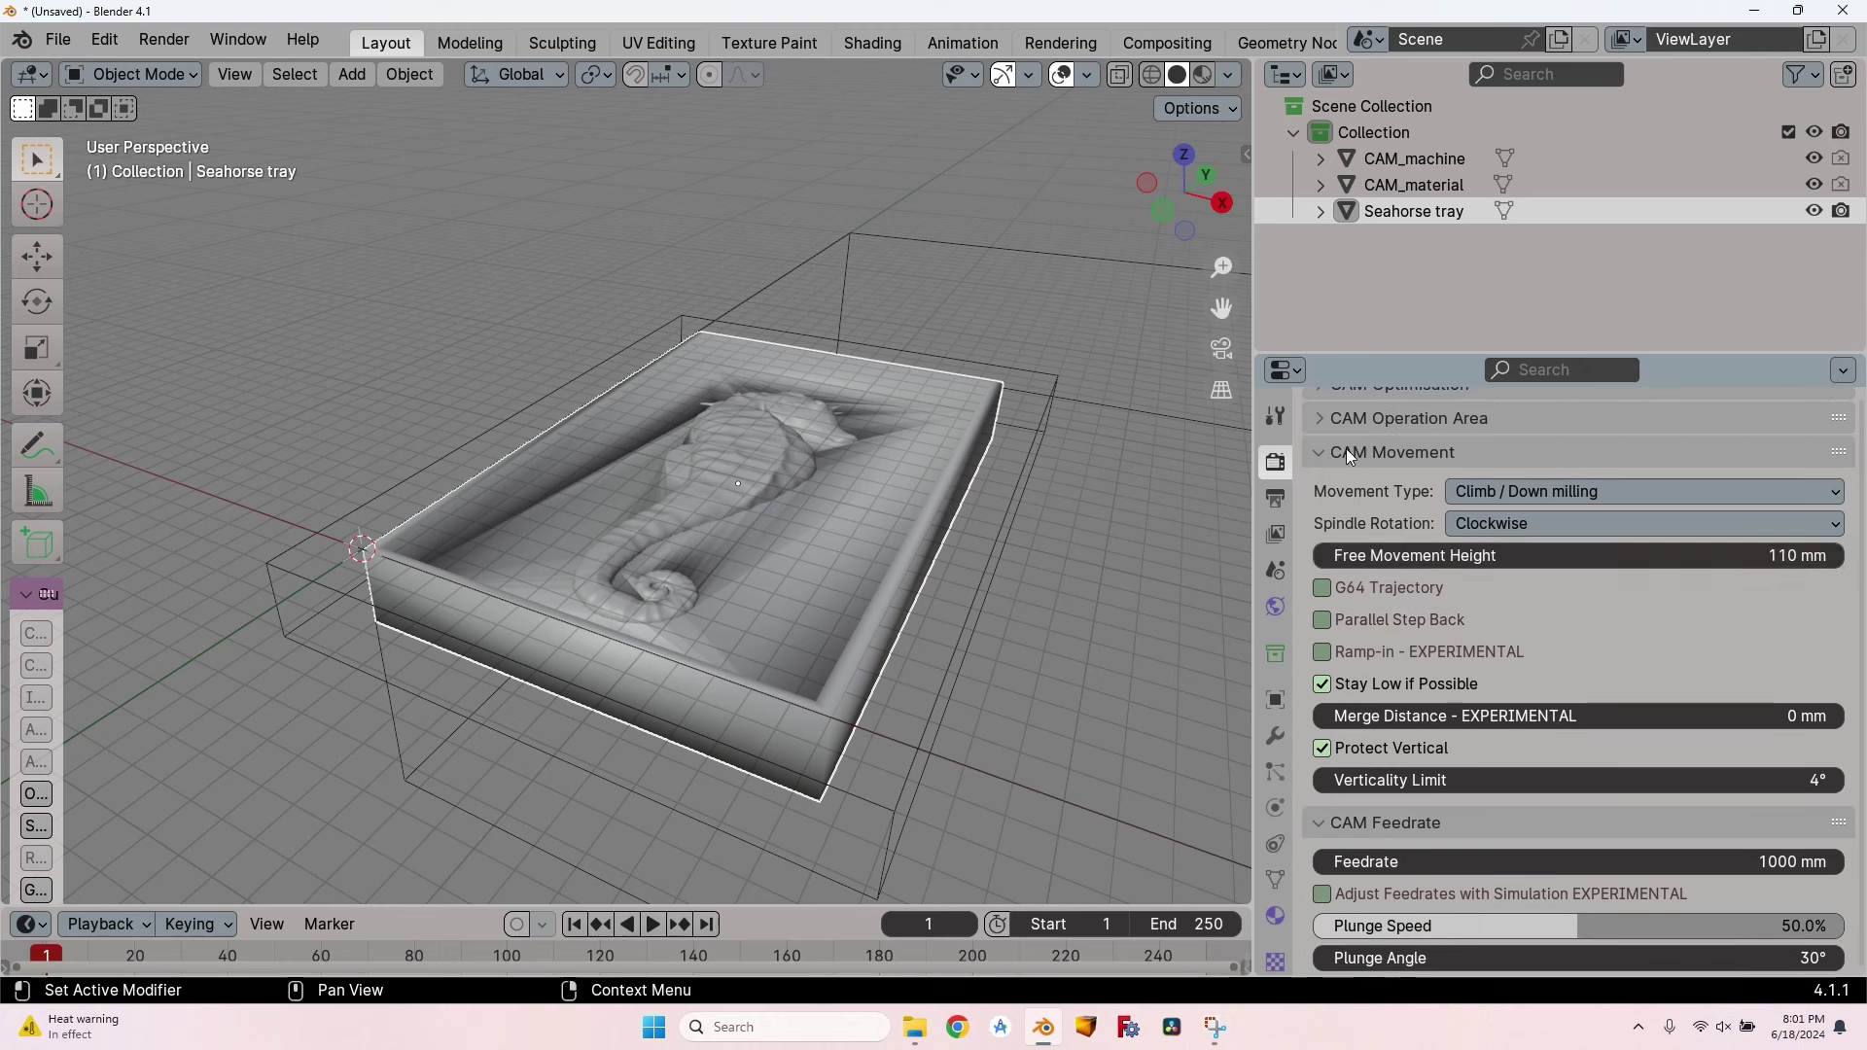
scroll(1337, 457, "up", 2)
left_click(1318, 471)
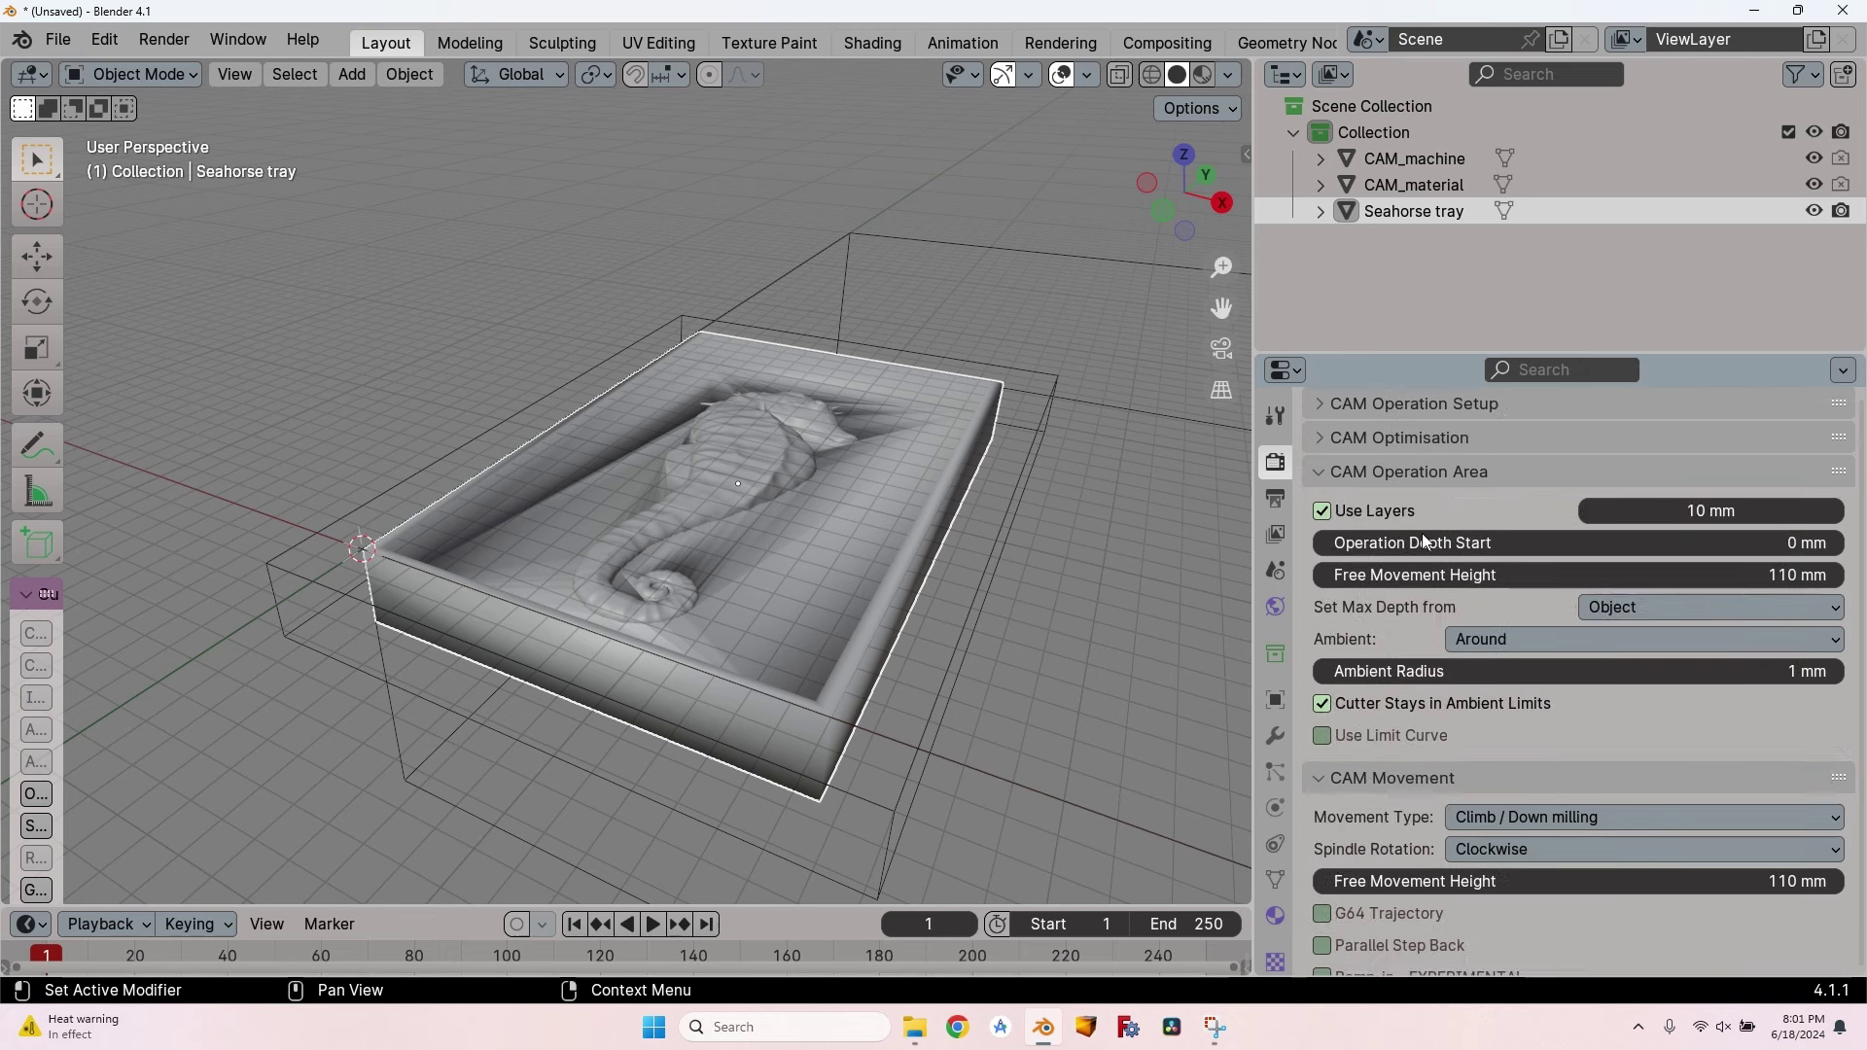
scroll(1653, 632, "down", 4)
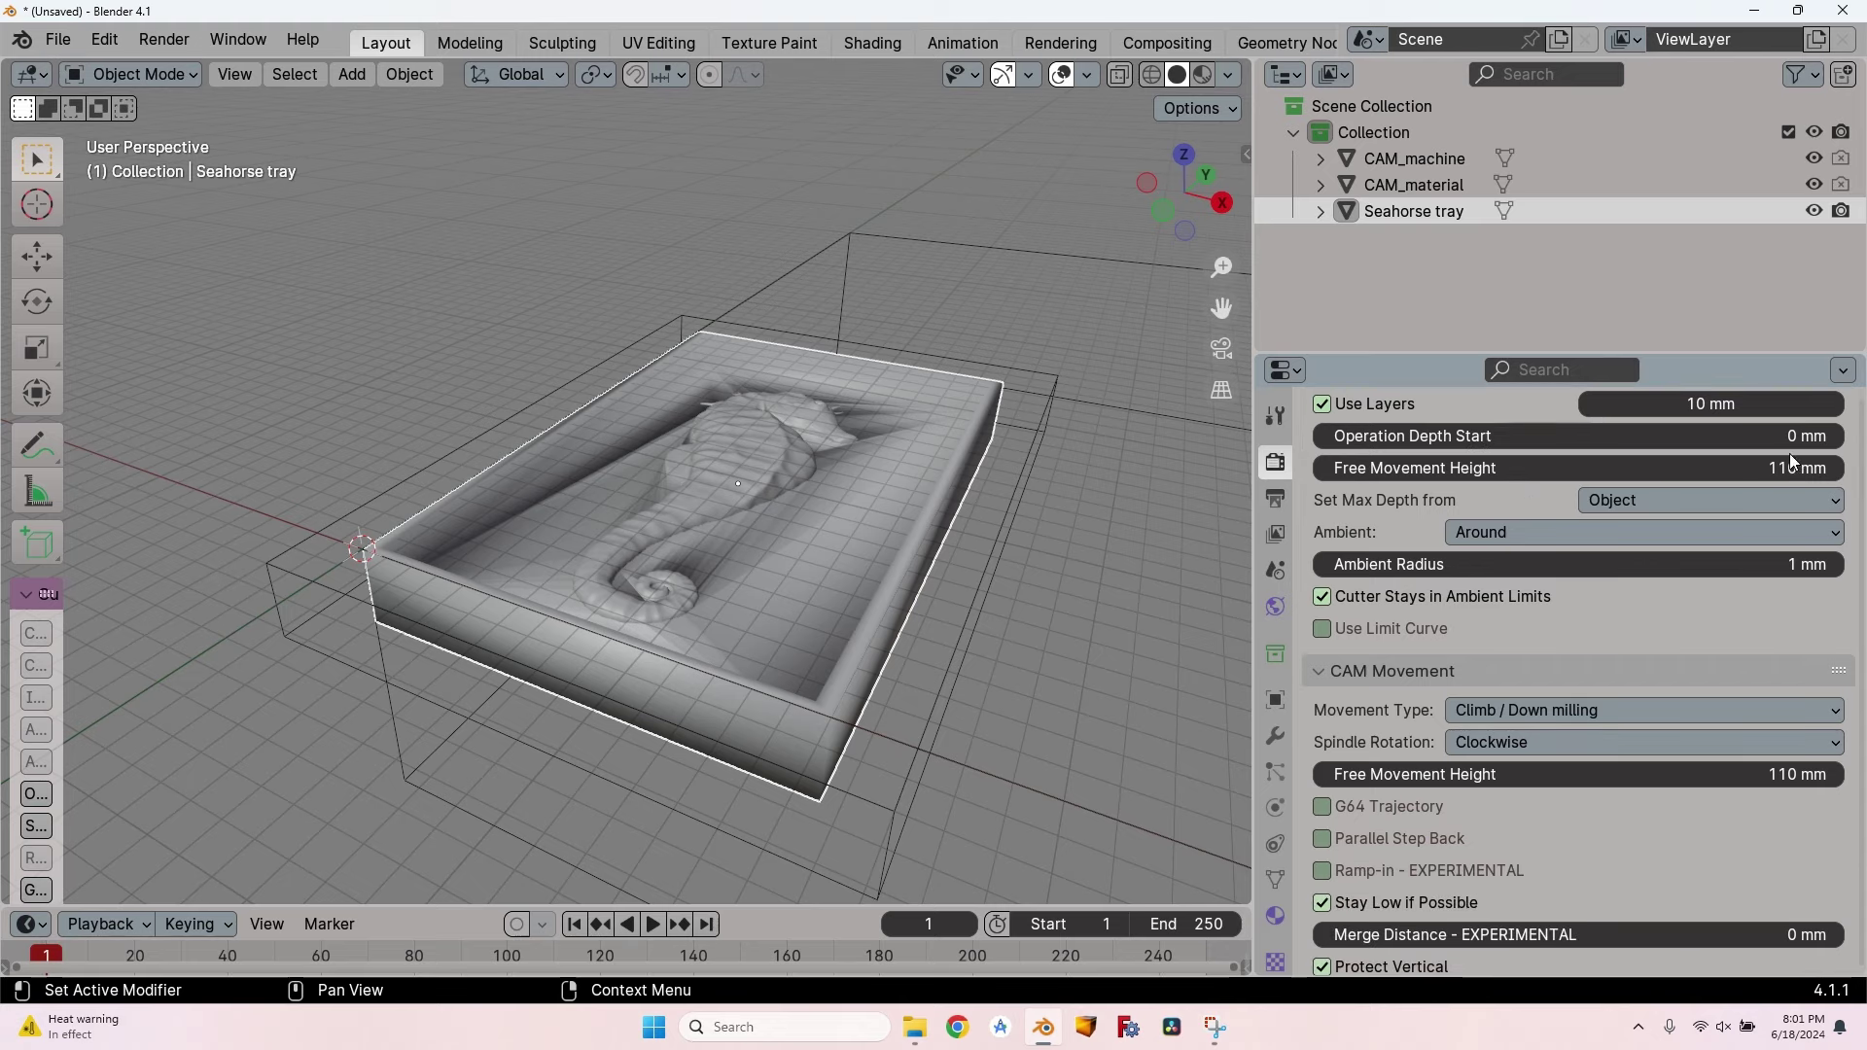
left_click_drag(1788, 465, 1672, 467)
scroll(1378, 634, "down", 7)
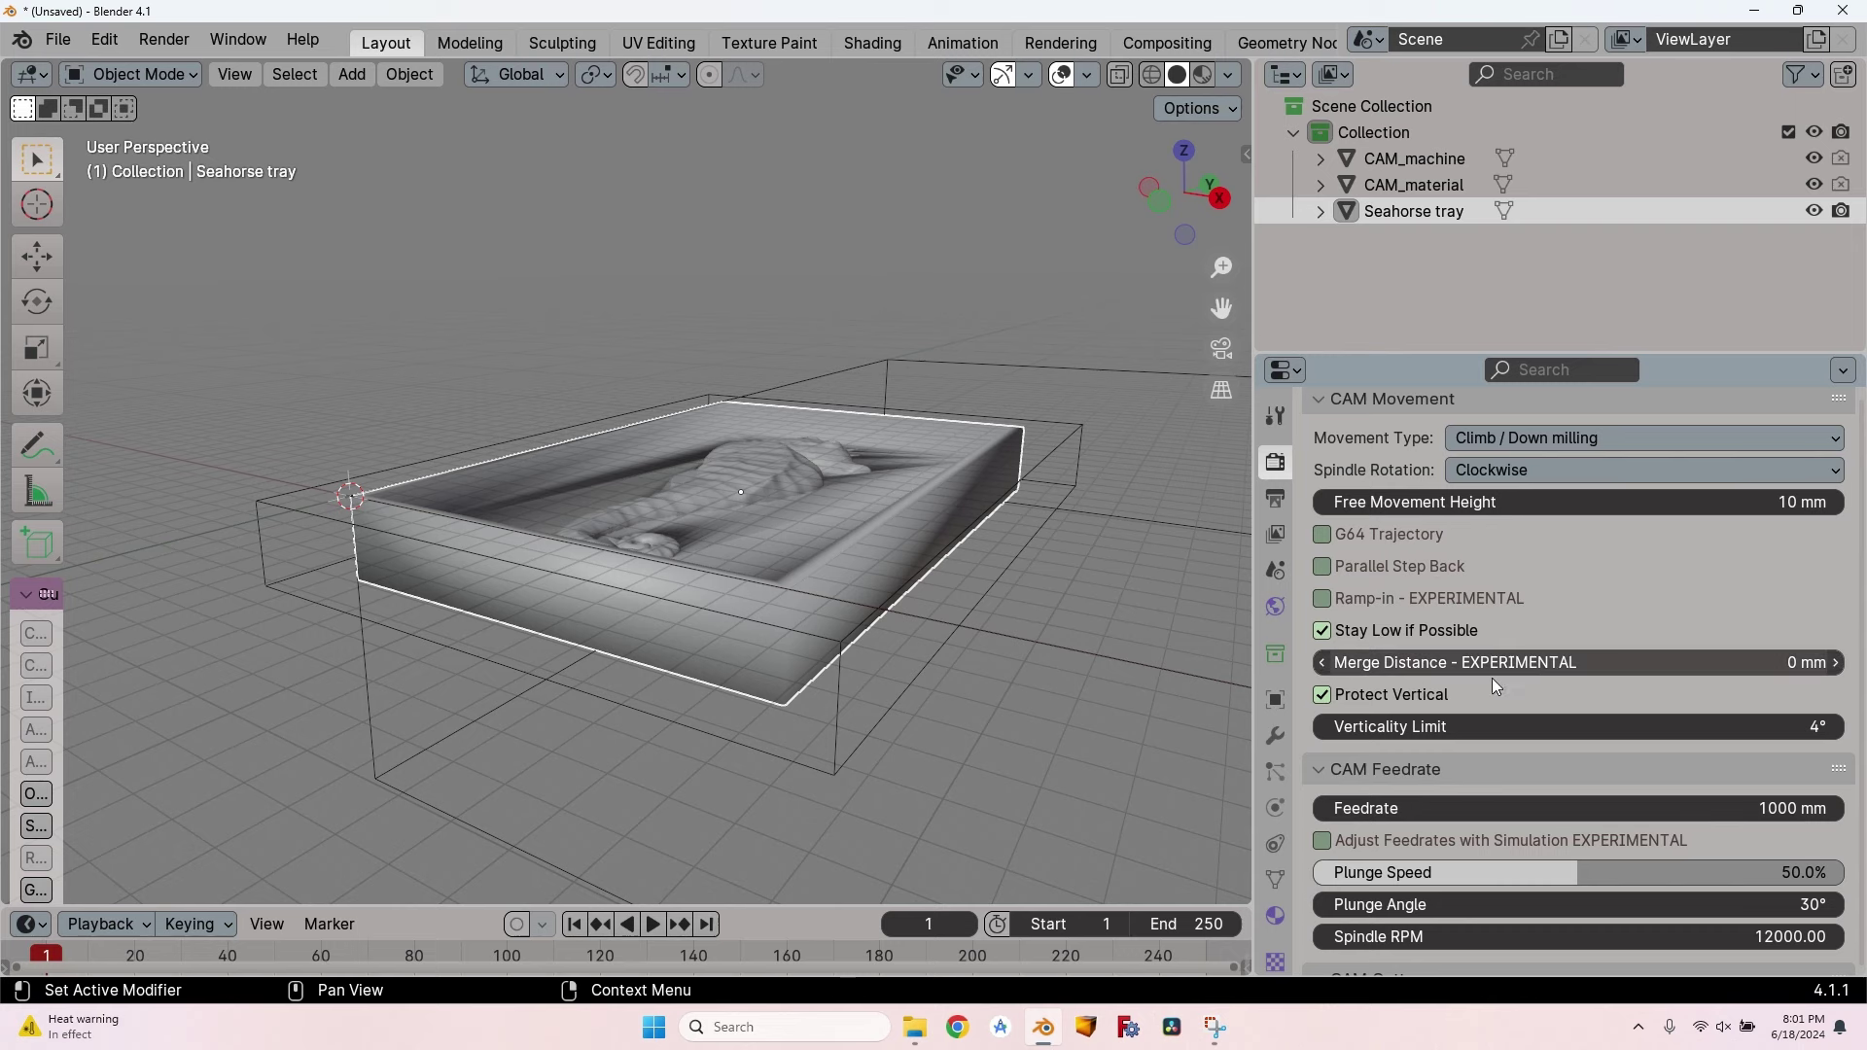
scroll(1807, 664, "down", 1)
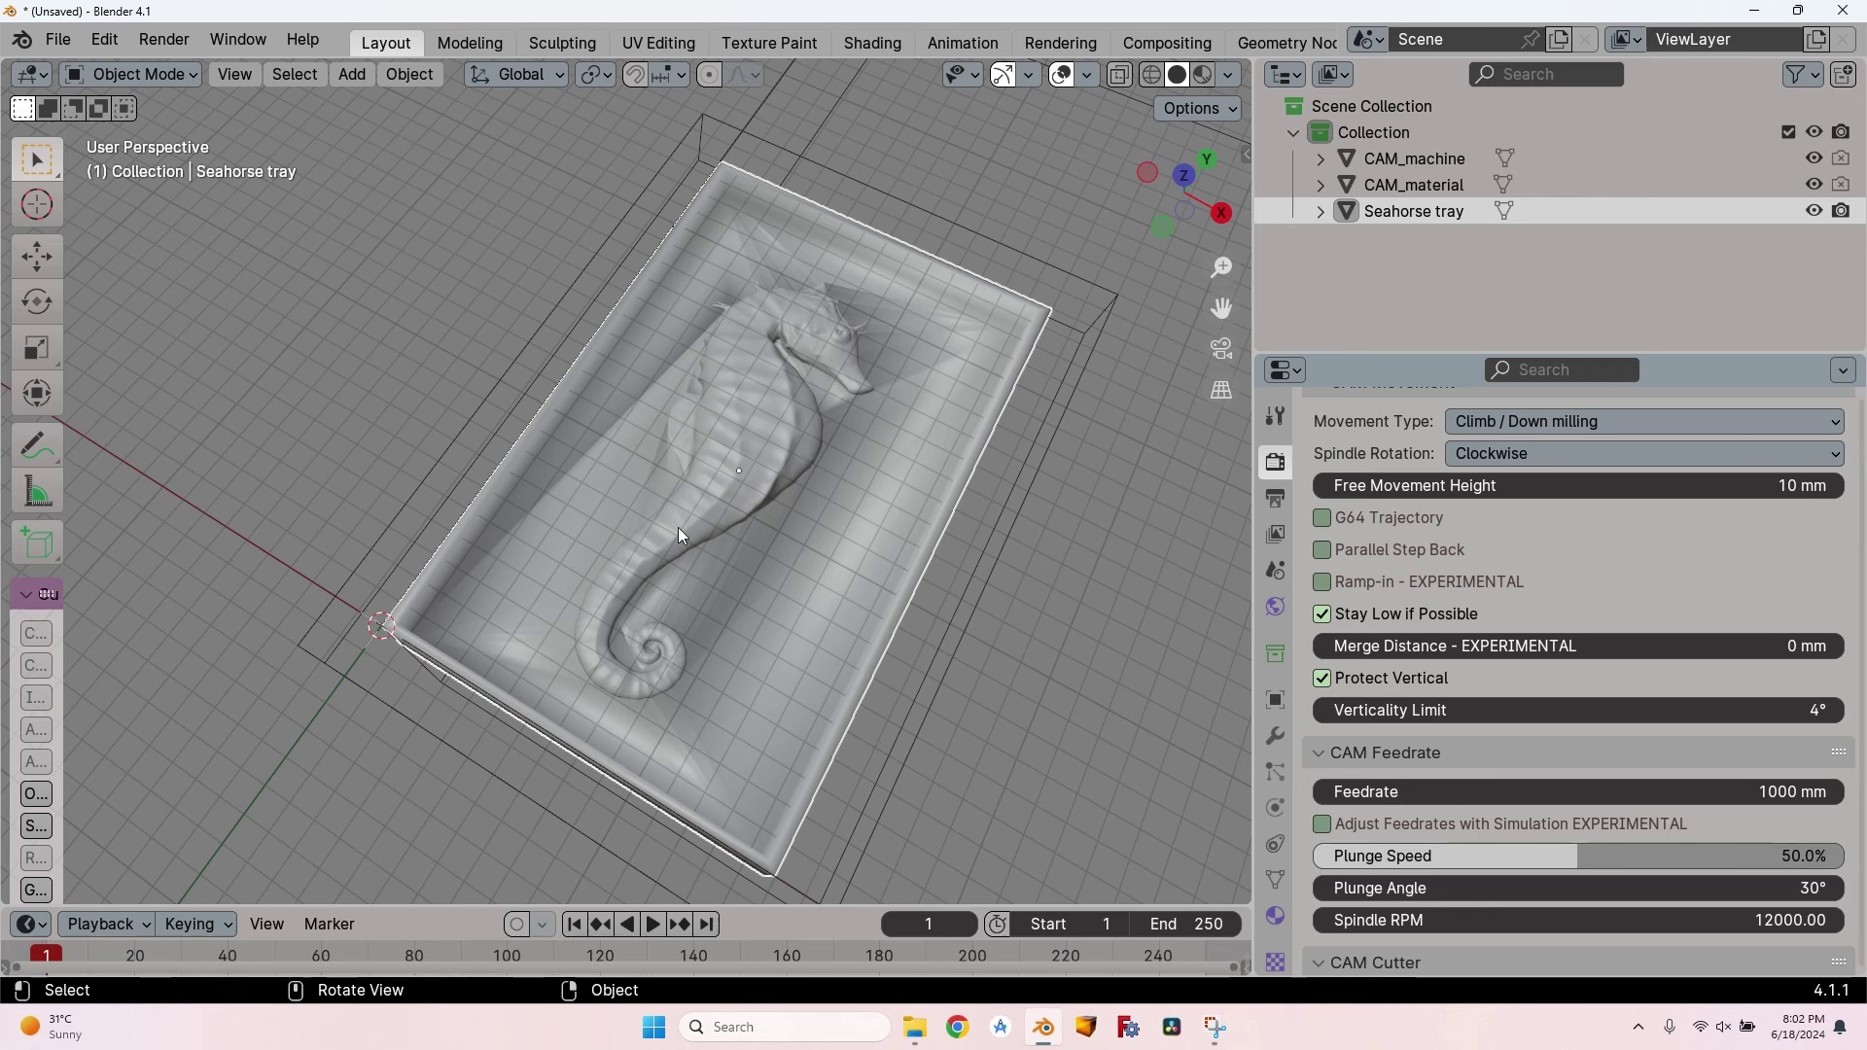
scroll(1321, 435, "up", 2)
Raise the feedrate to 3000 mm and the plunge speed to about 96%.
left_click(1321, 436)
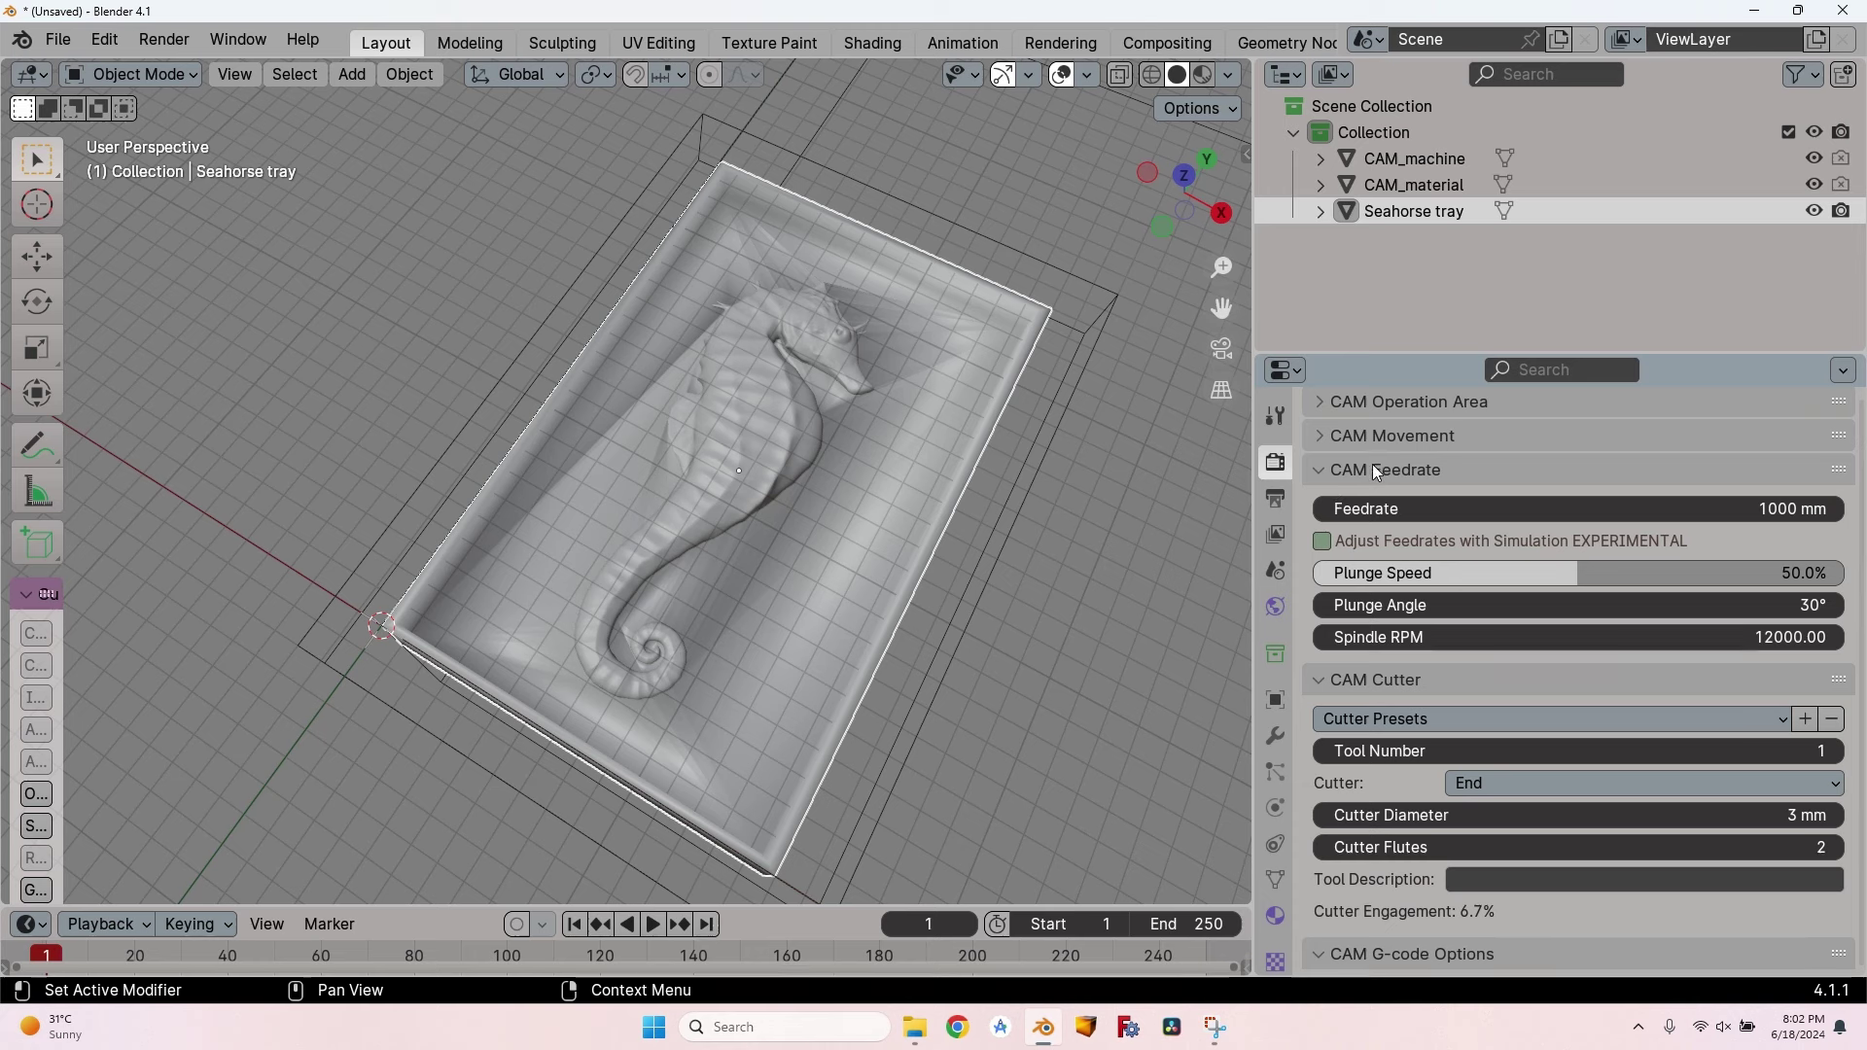
left_click(1575, 509)
type("3000")
key("Return")
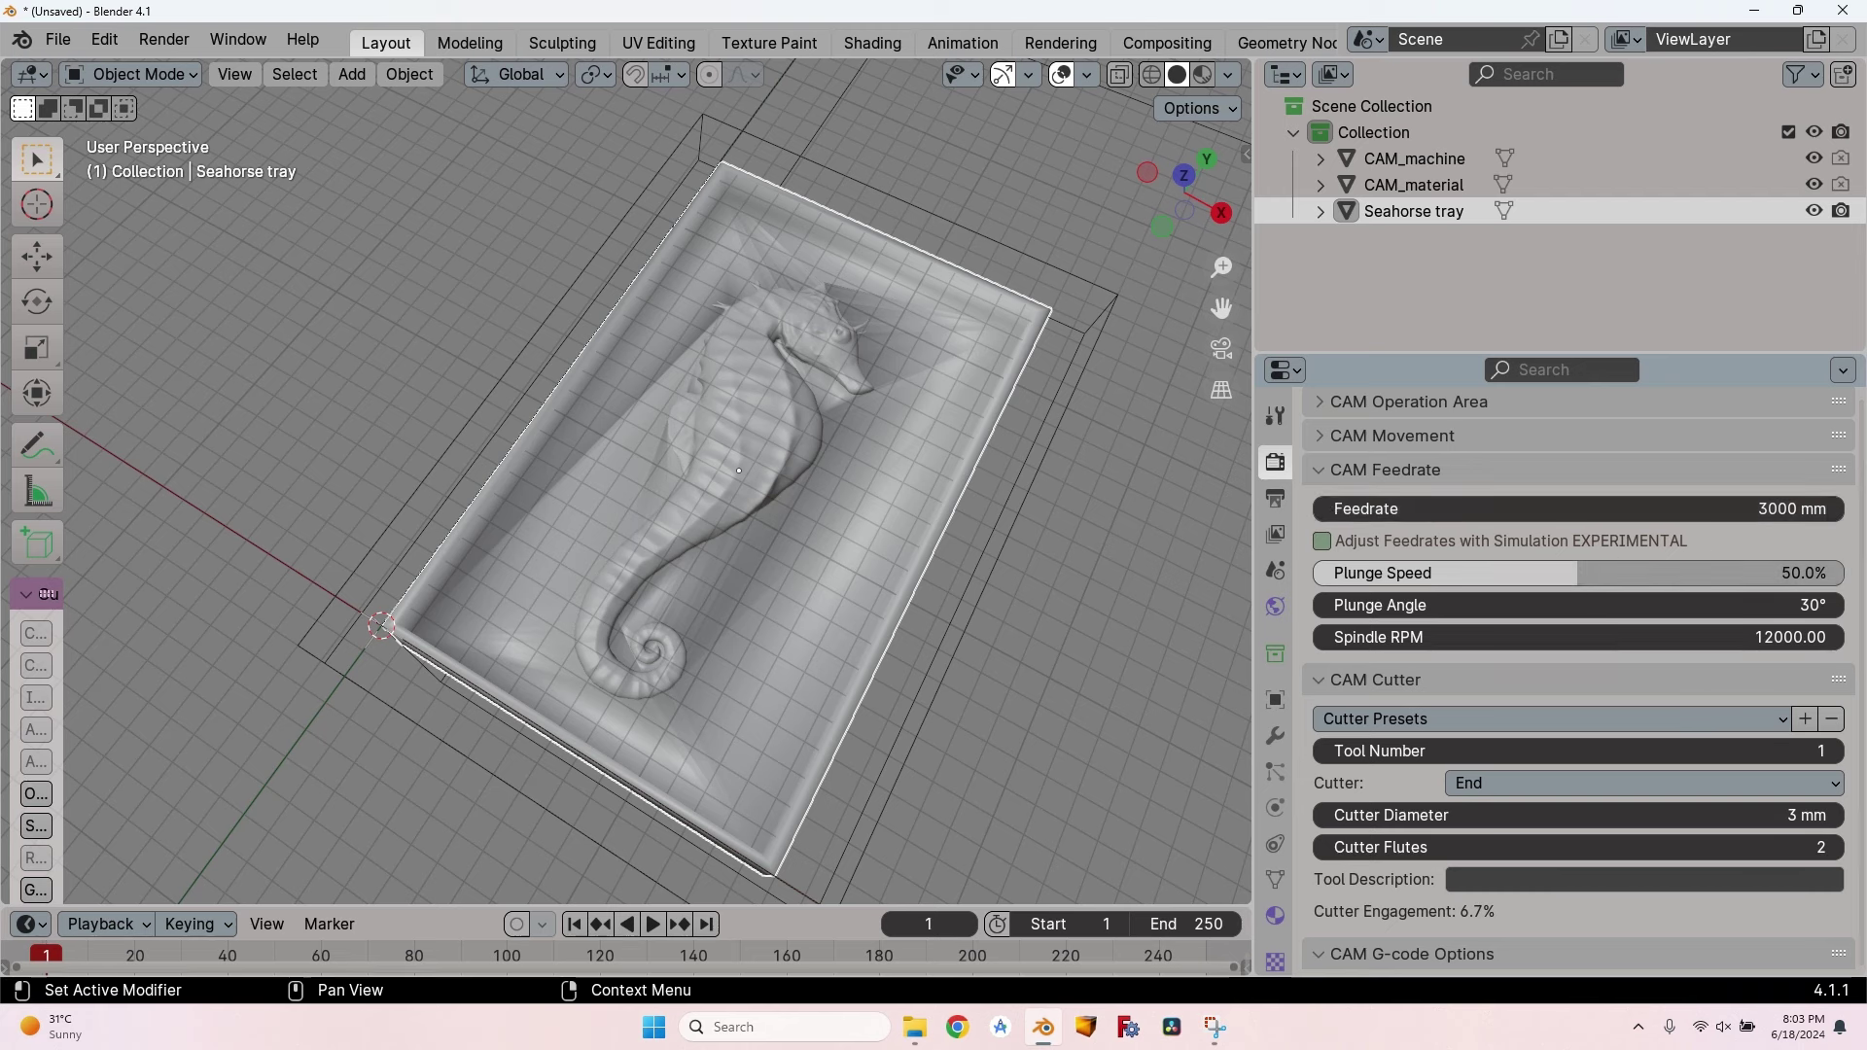
left_click_drag(1575, 574, 1842, 574)
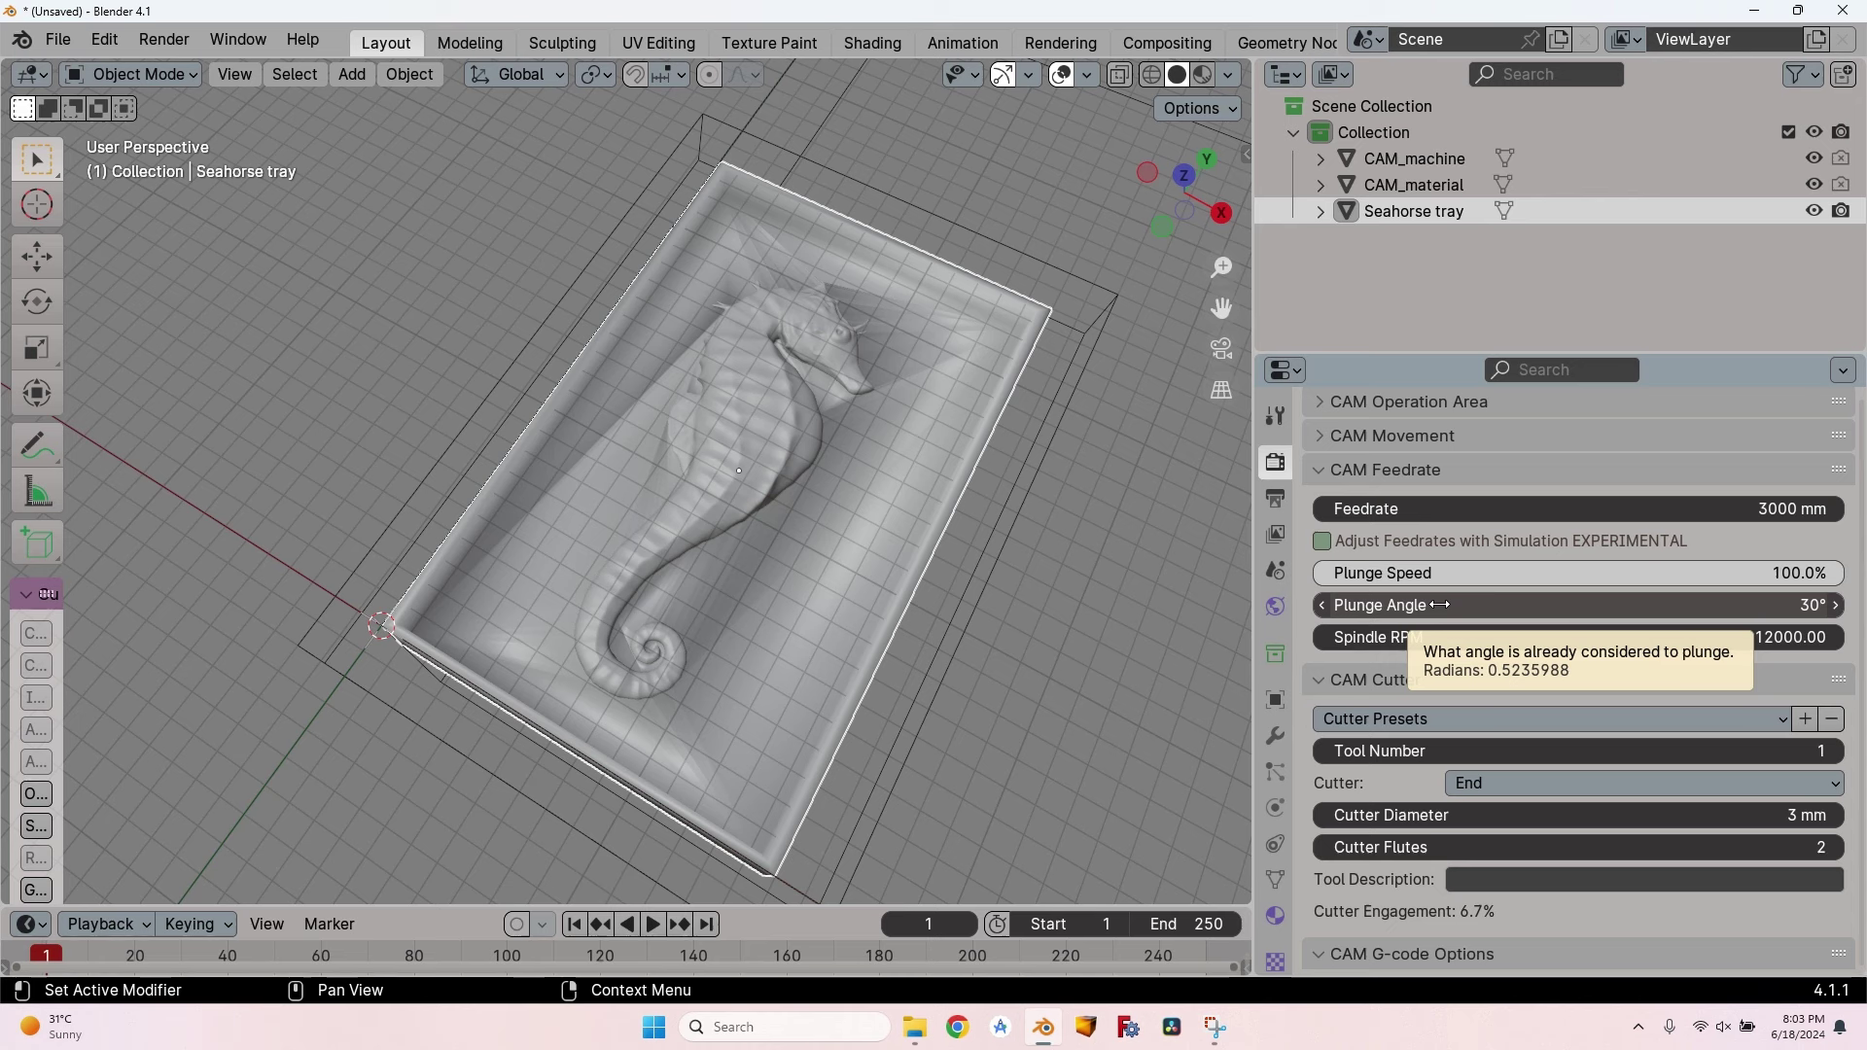
Set the spindle RPM to 180 and fold away CAM Feedrate.
left_click(1775, 639)
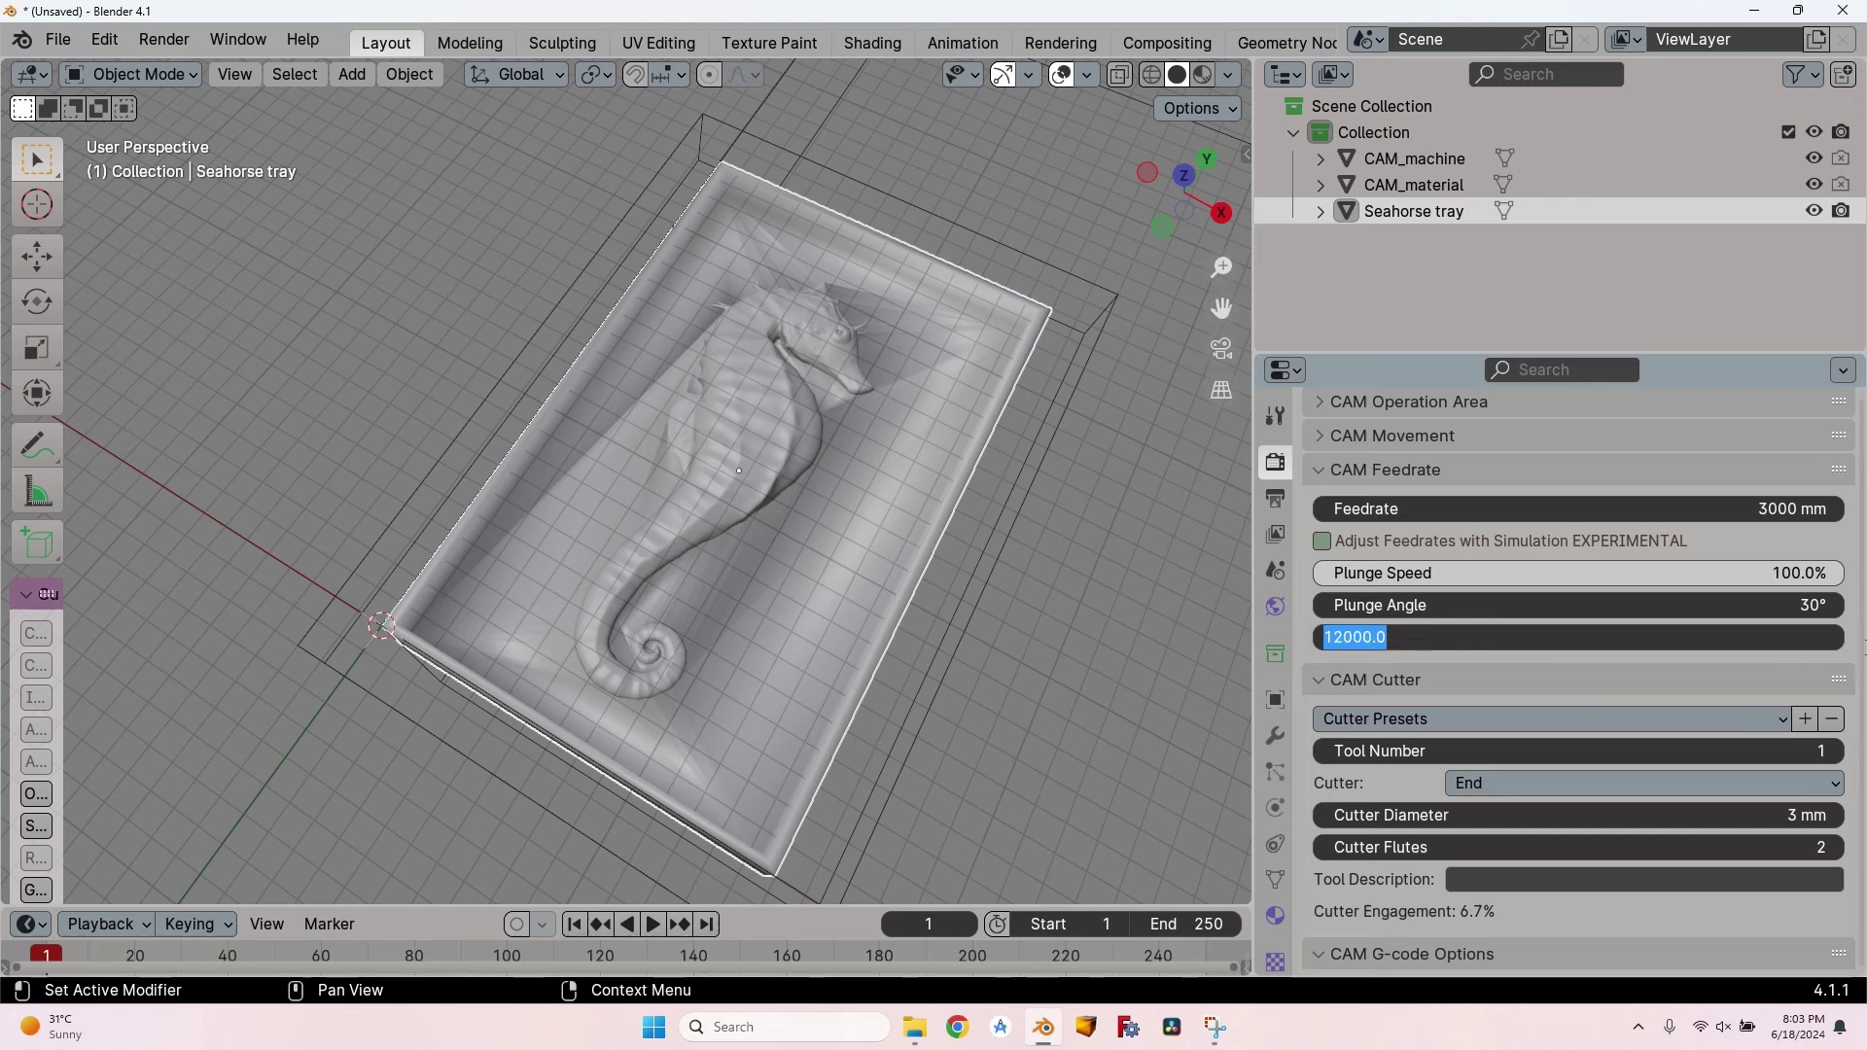
type("18")
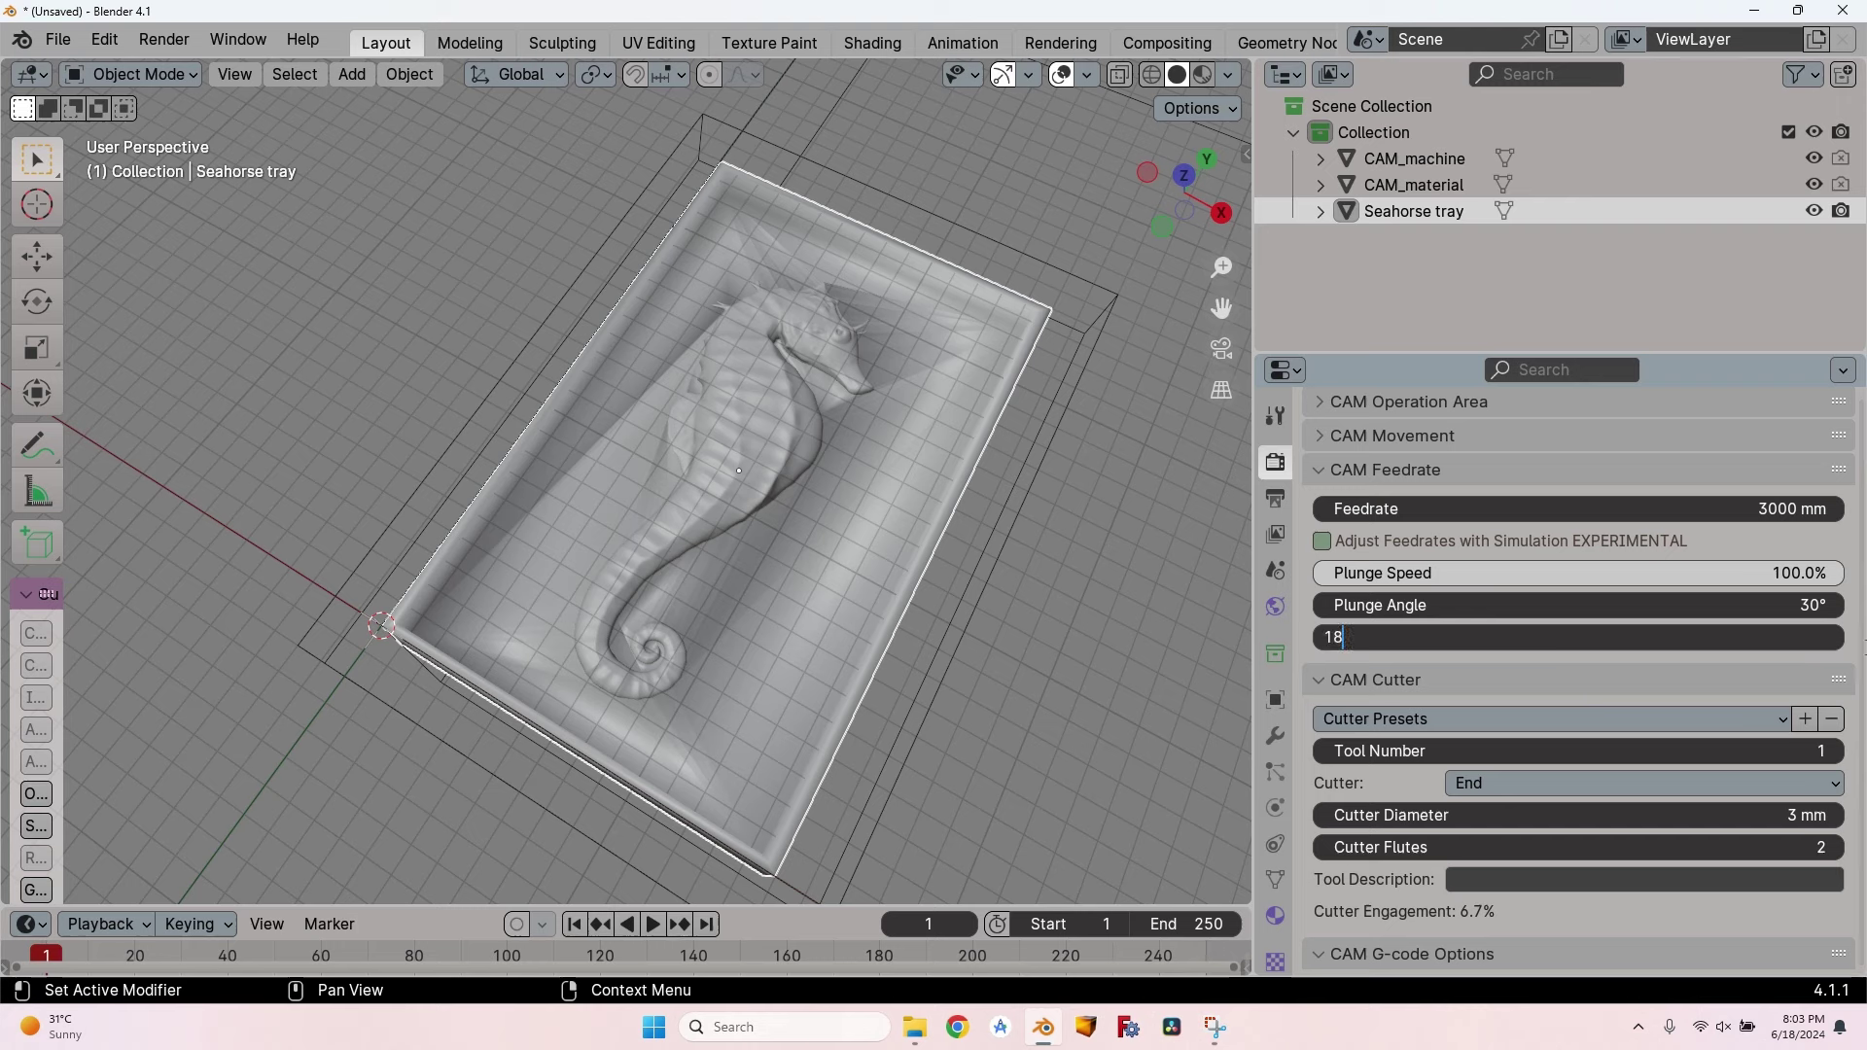
type("0")
key("Return")
left_click(1370, 471)
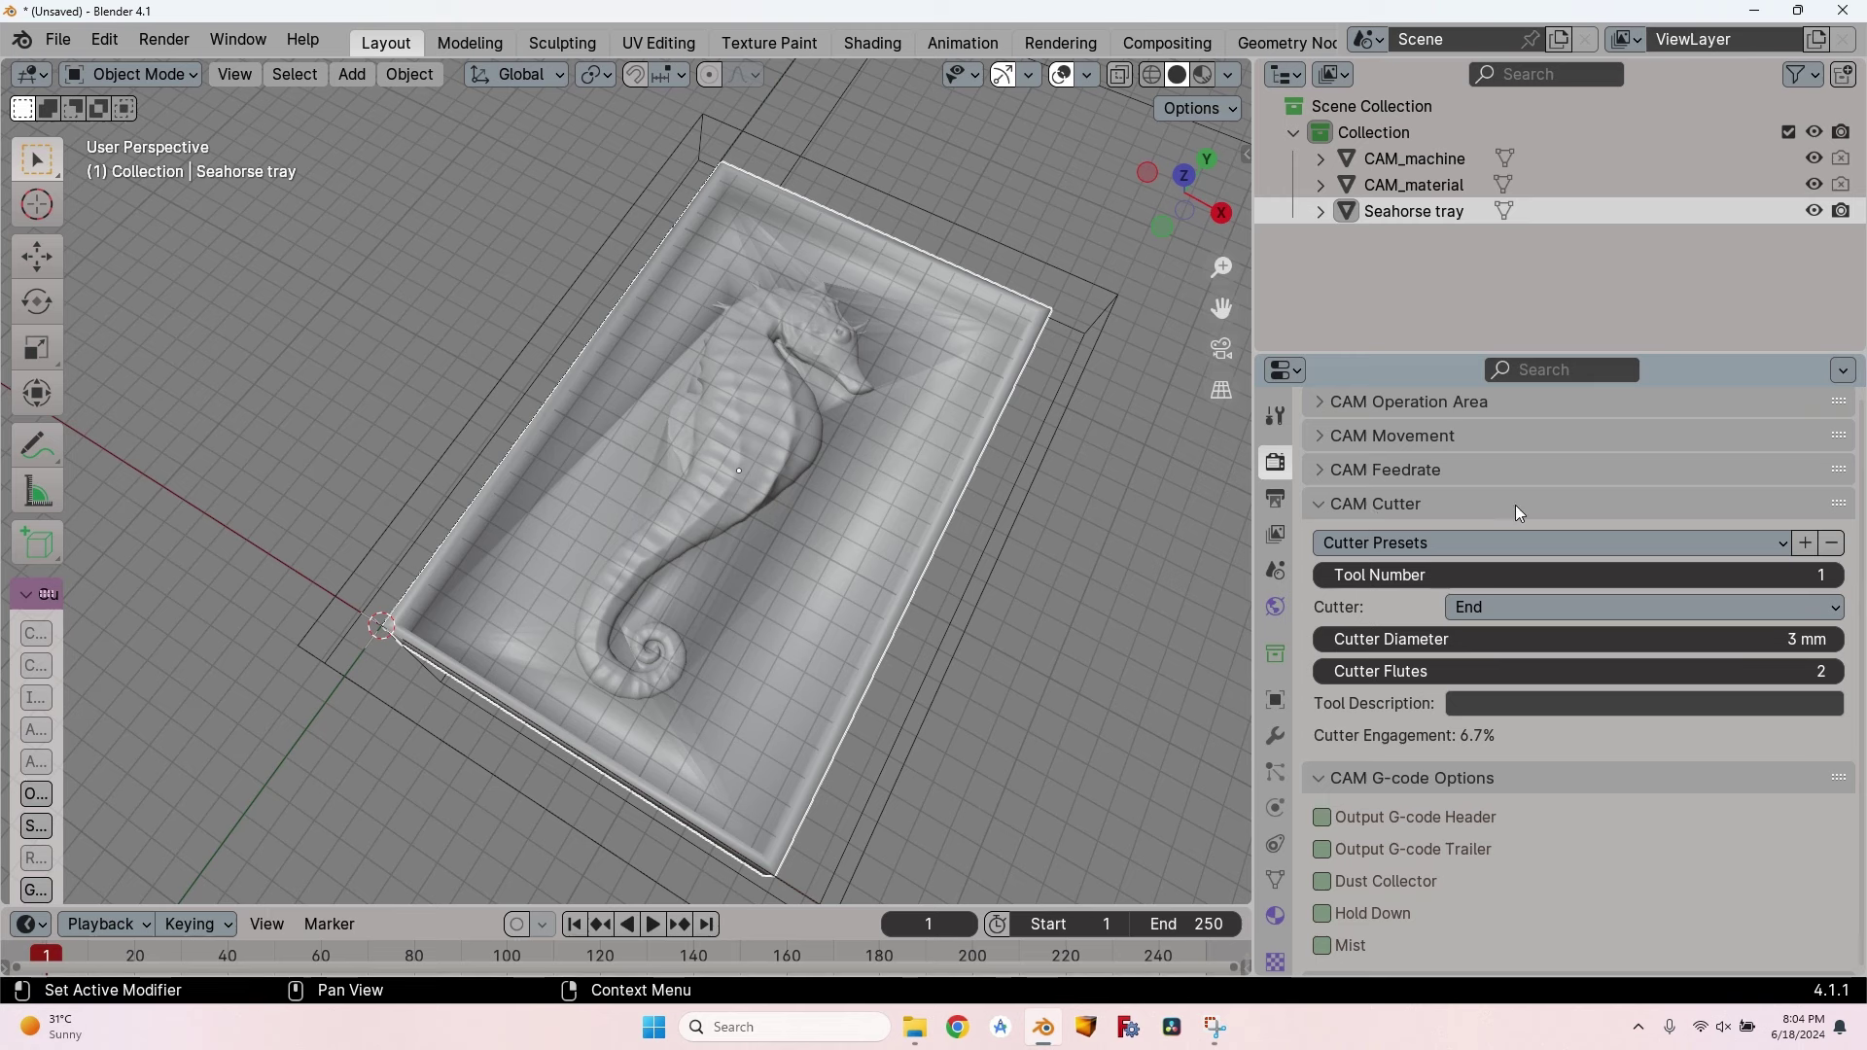
Apply the BALLCONE 1.00mm cutter preset with a 10° V-carve angle and 2 flutes.
left_click(1516, 543)
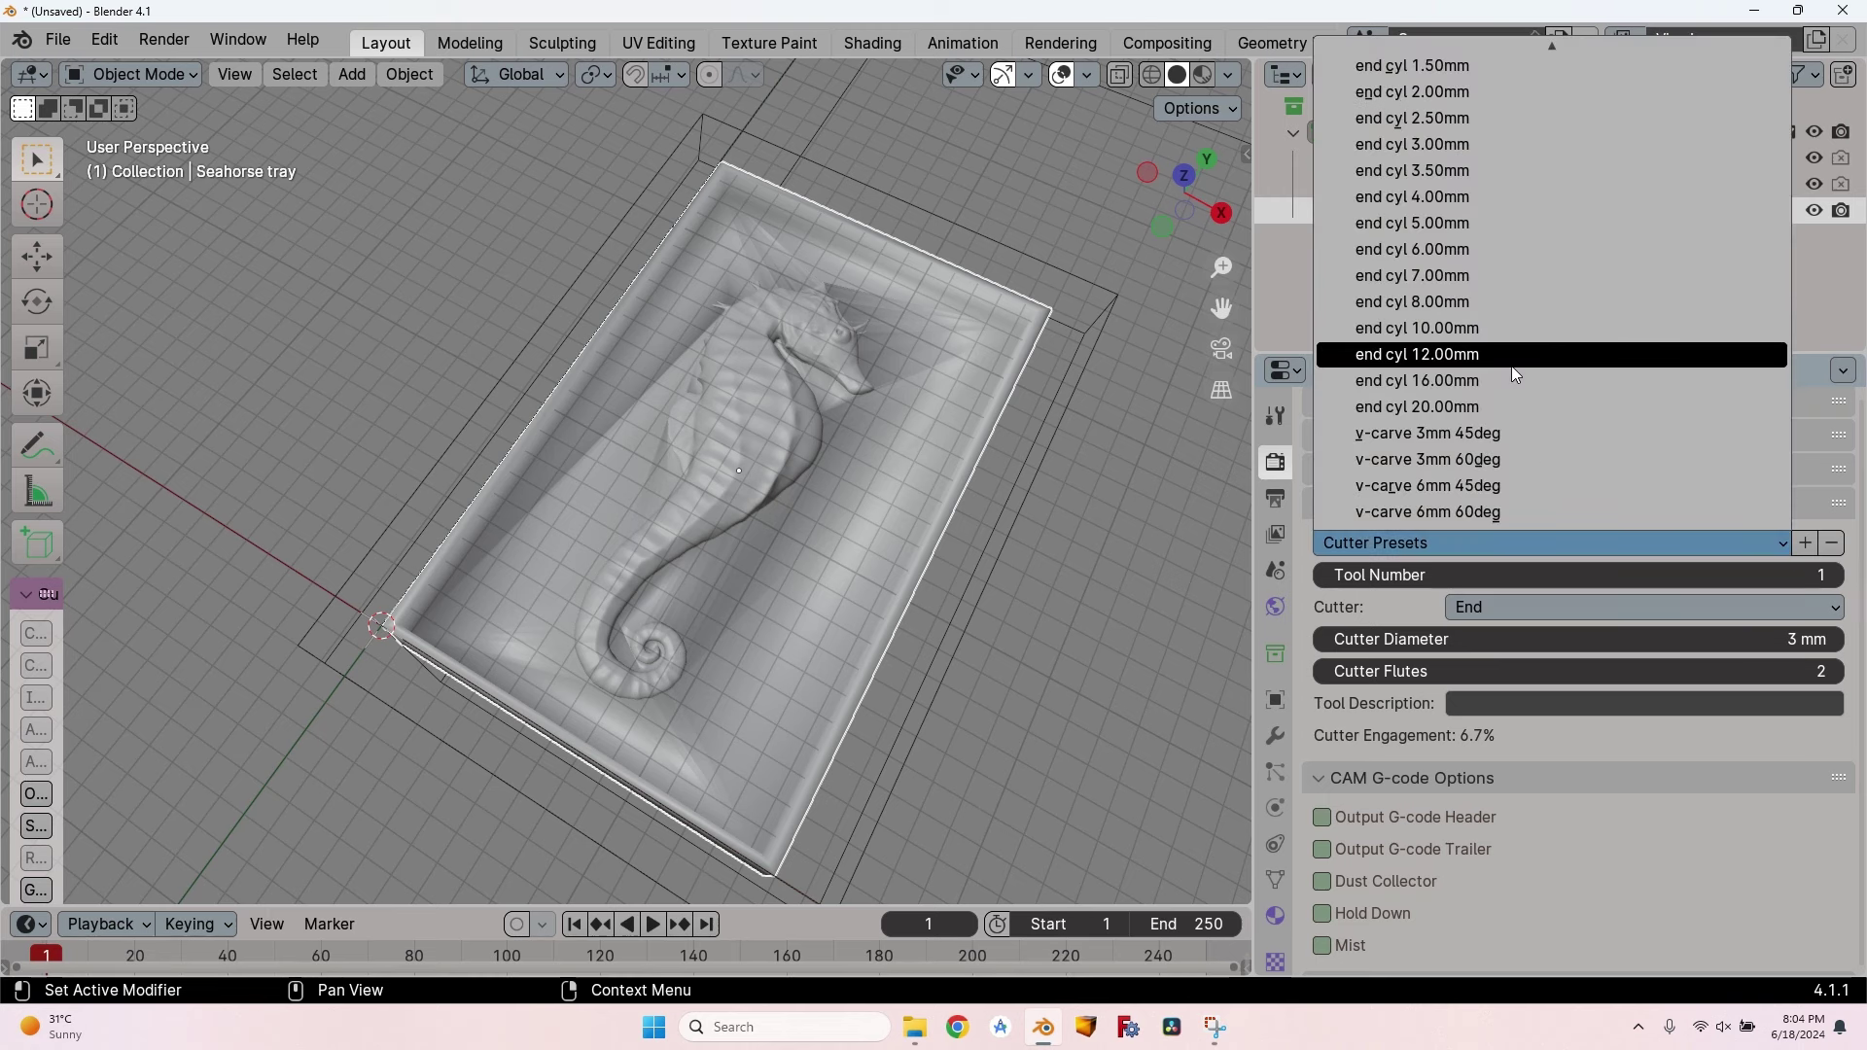
left_click(1516, 543)
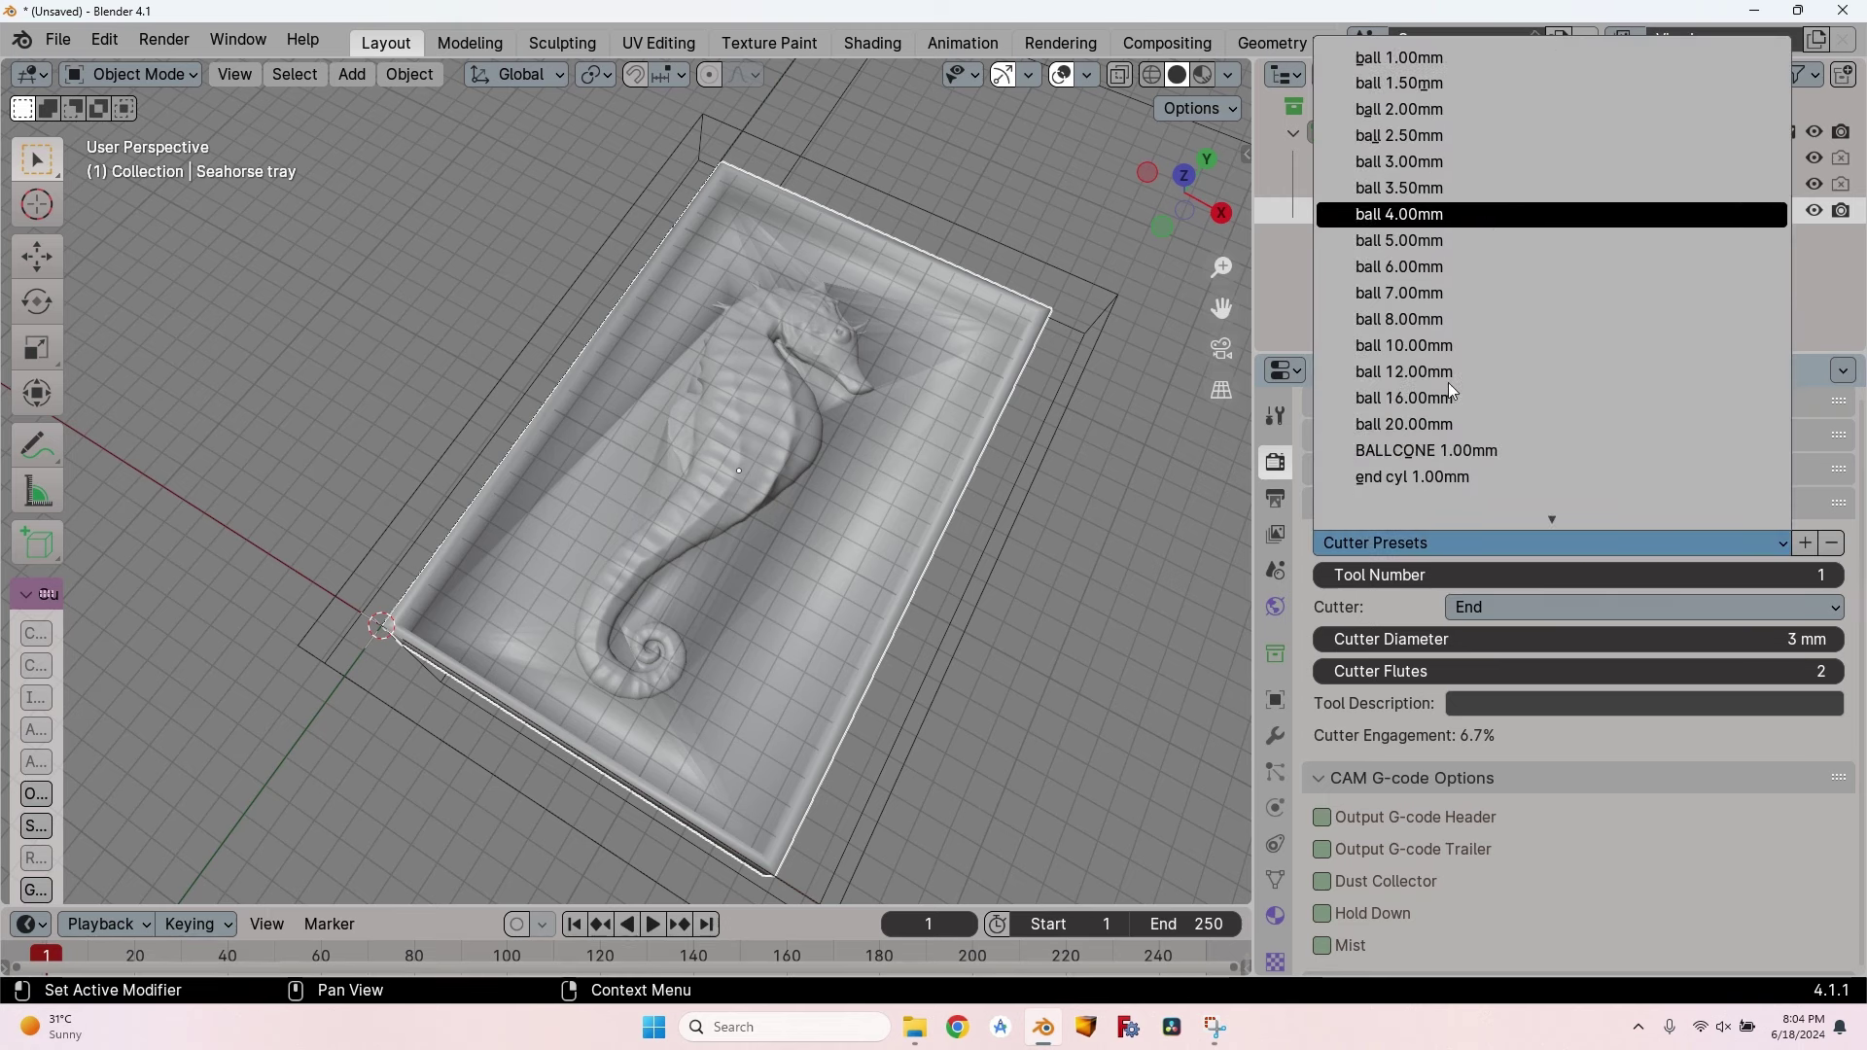
left_click(1473, 457)
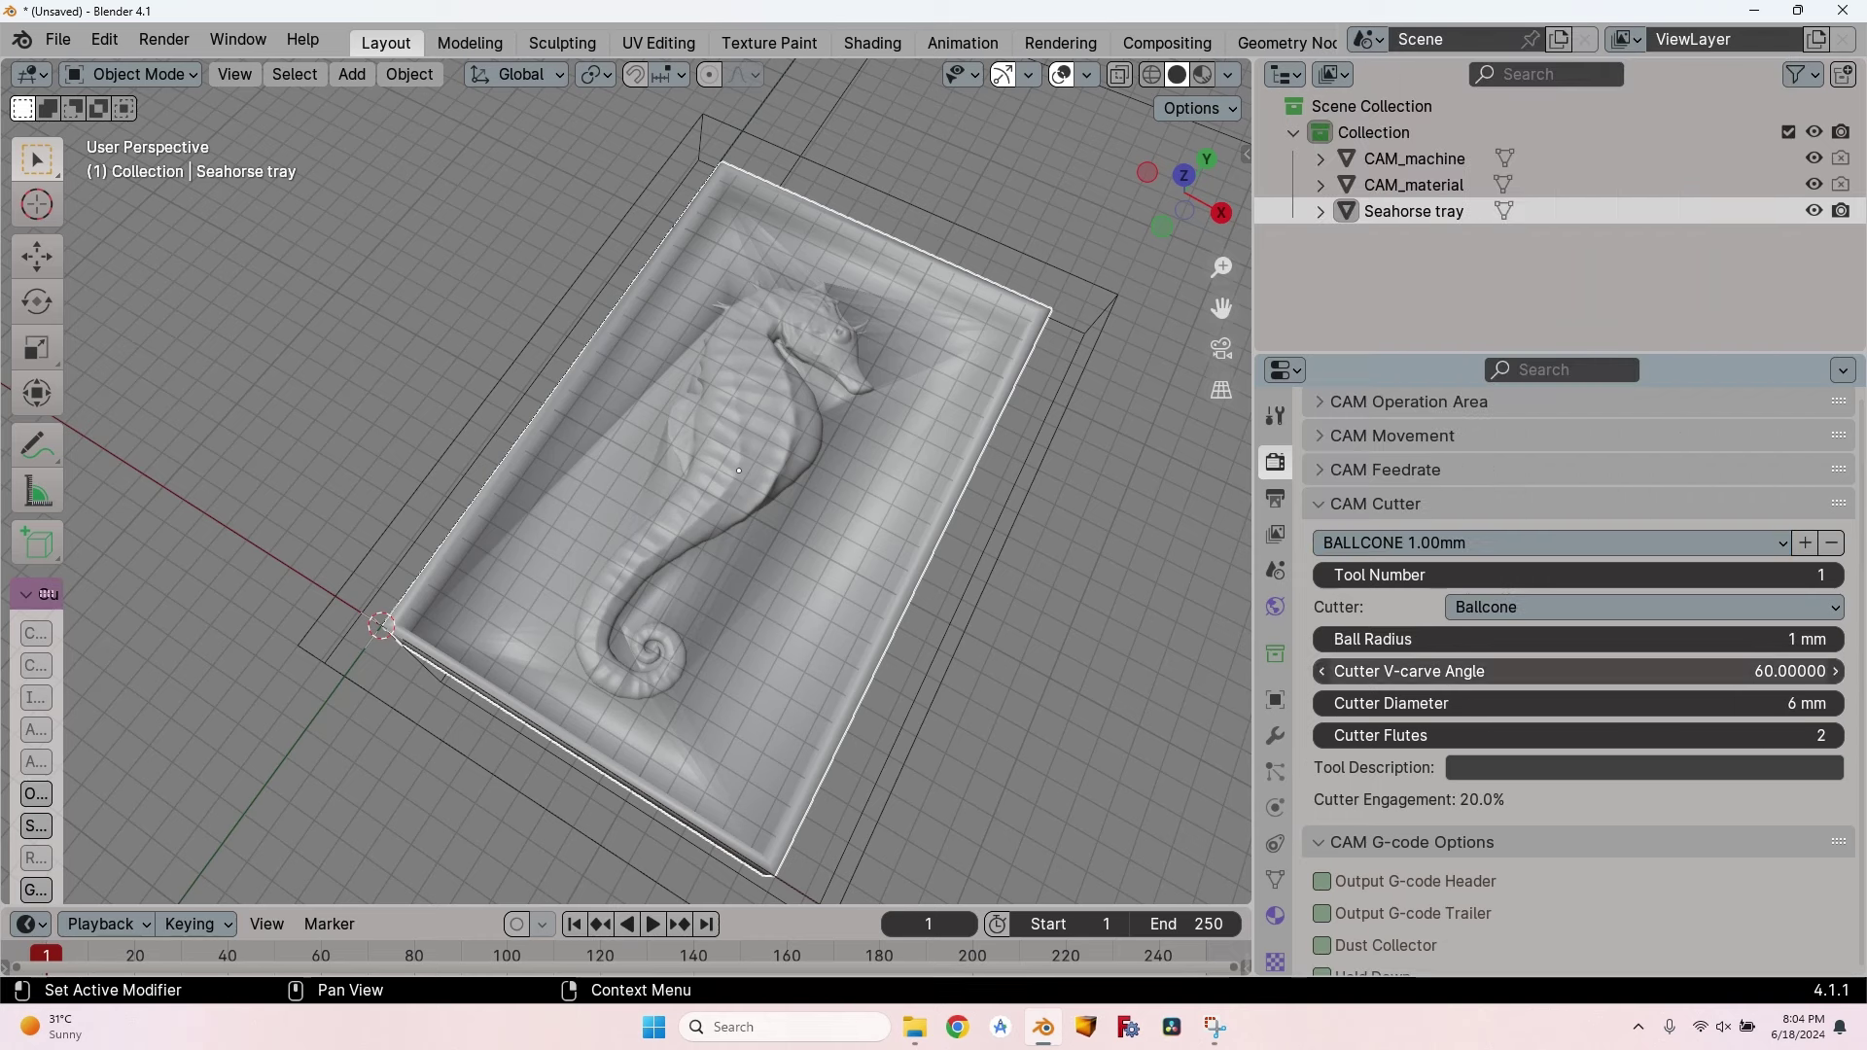
left_click(1575, 671)
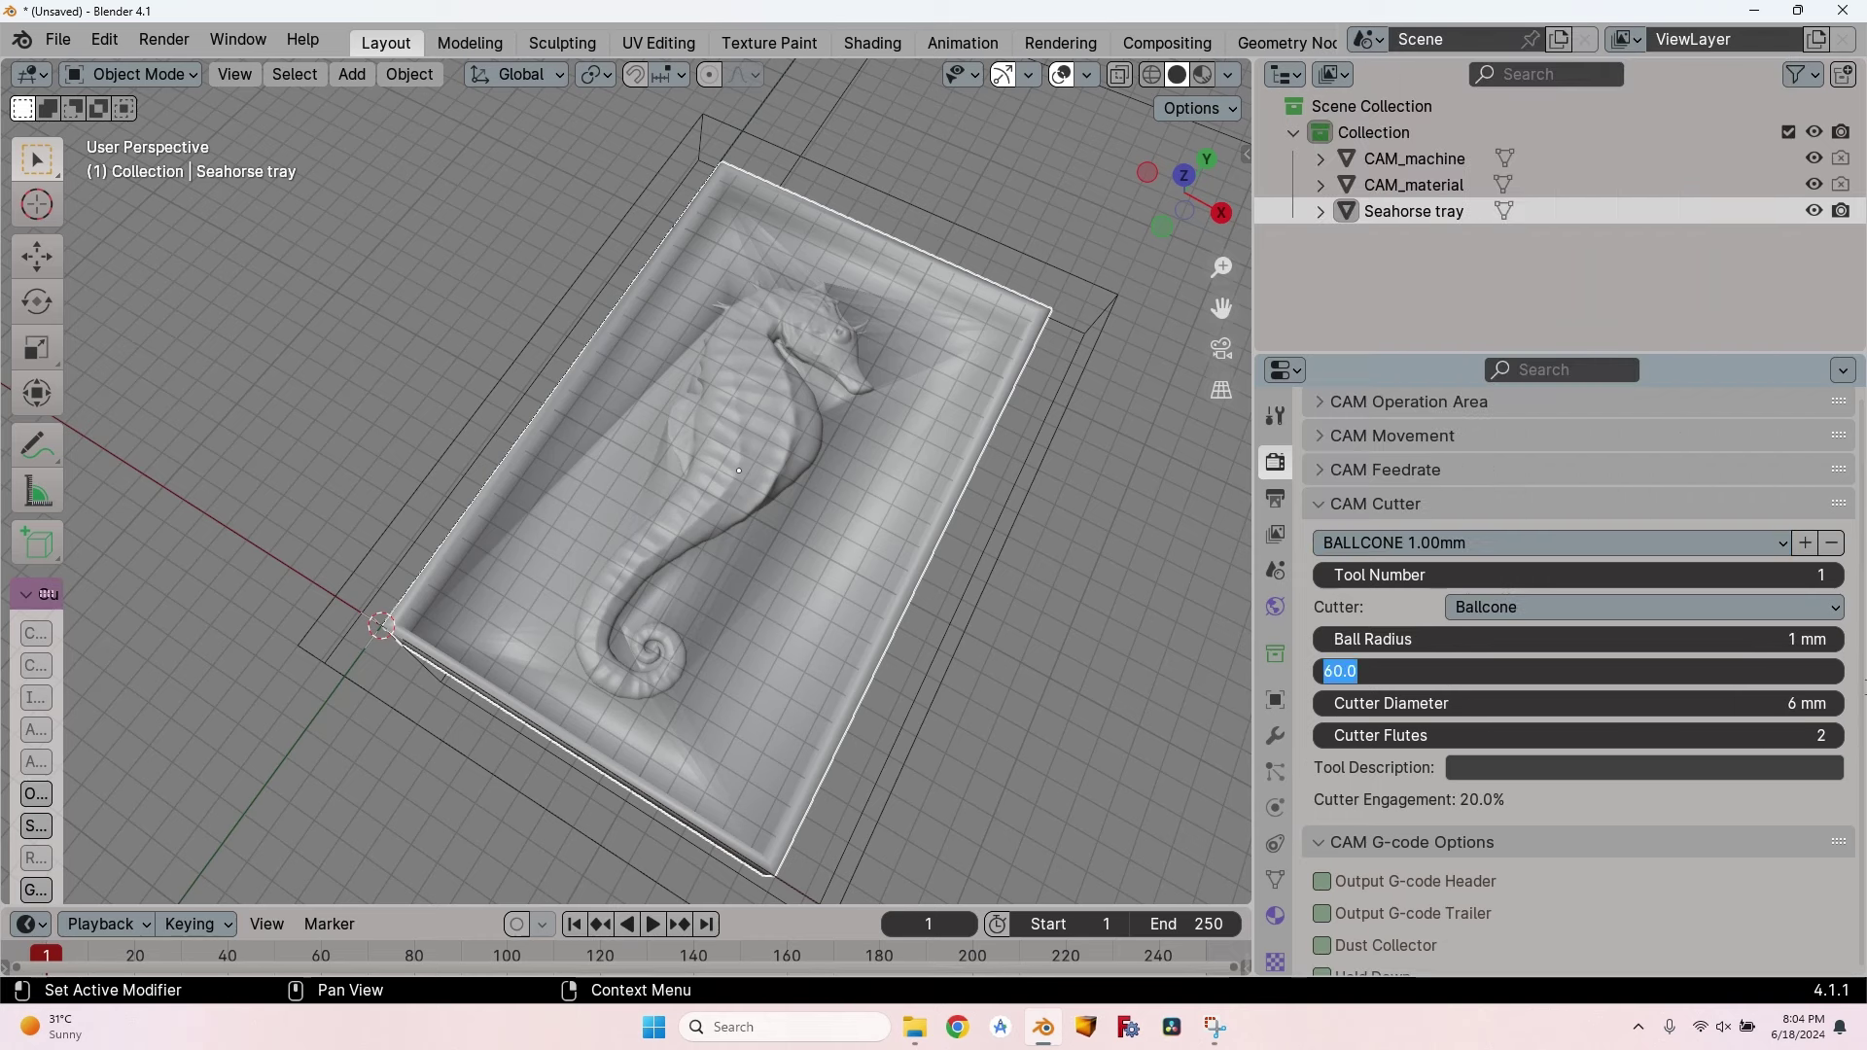
type("10")
key("Tab")
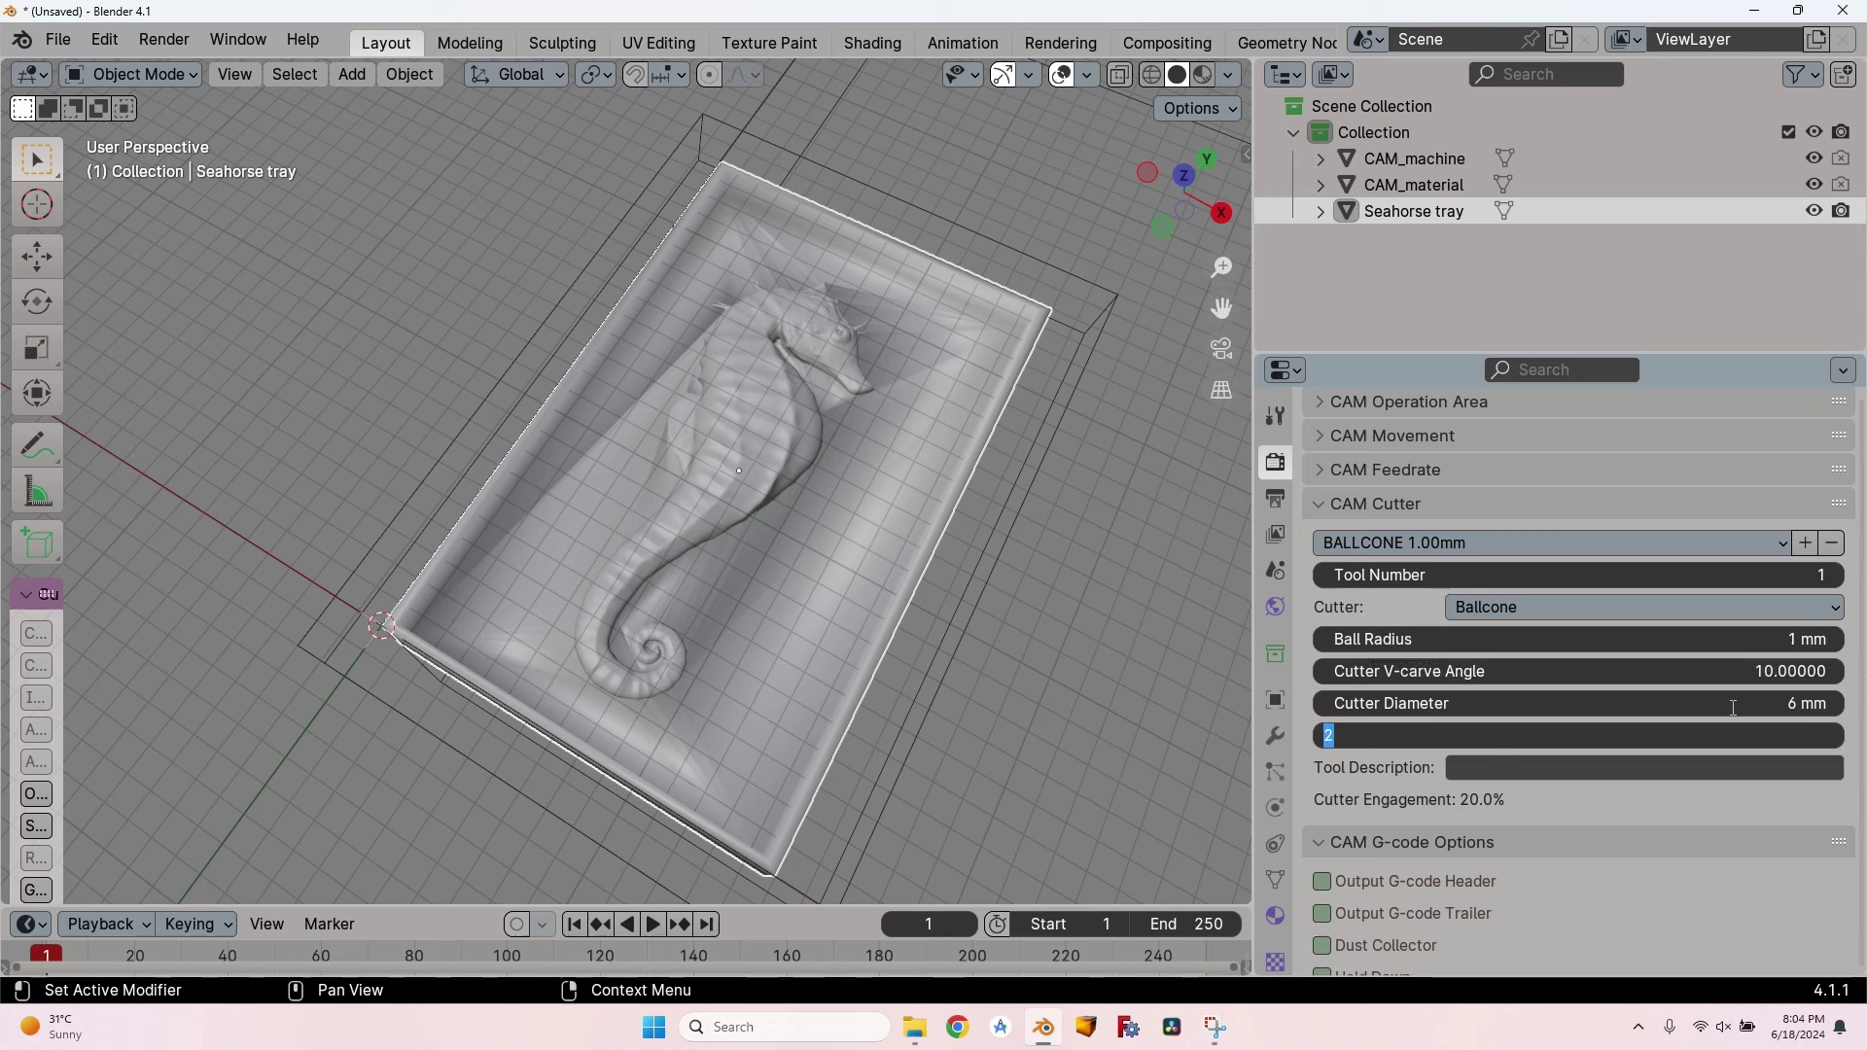
key("Return")
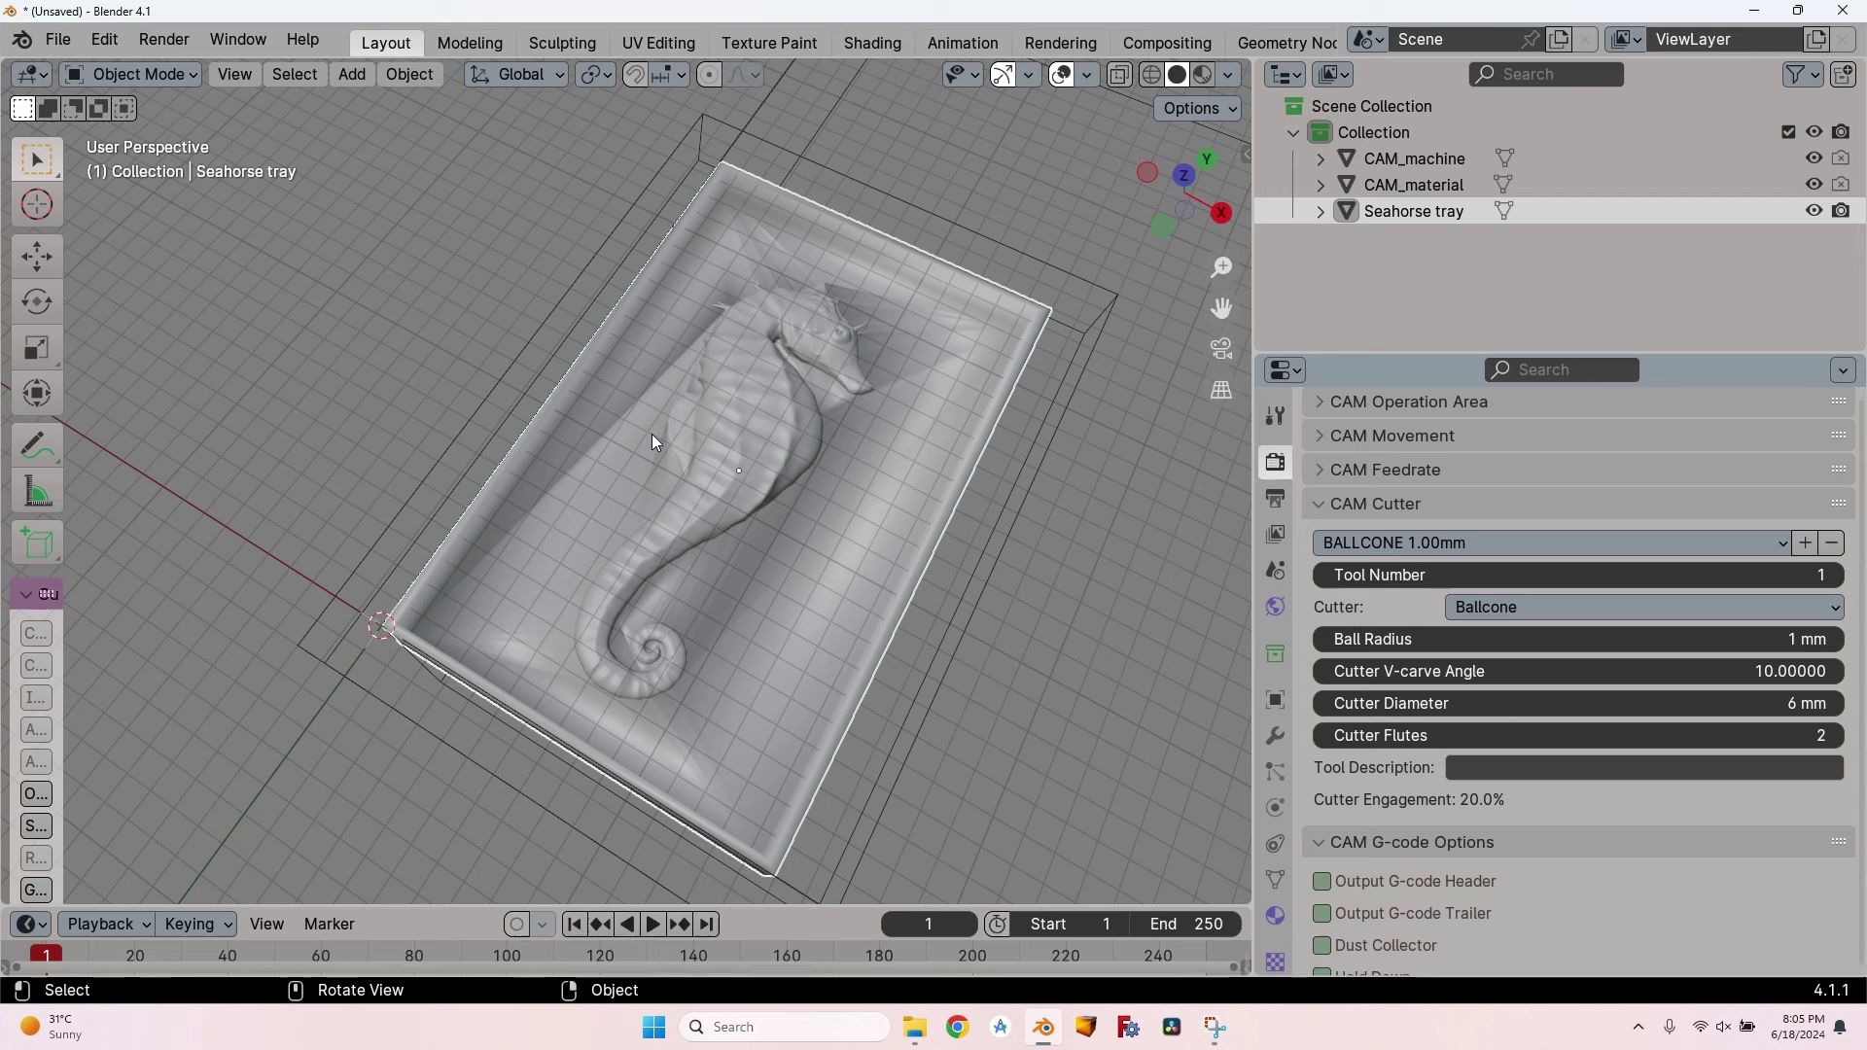
Enable the G-code trailer with command M05, leaving header output and hold down off.
left_click(1455, 503)
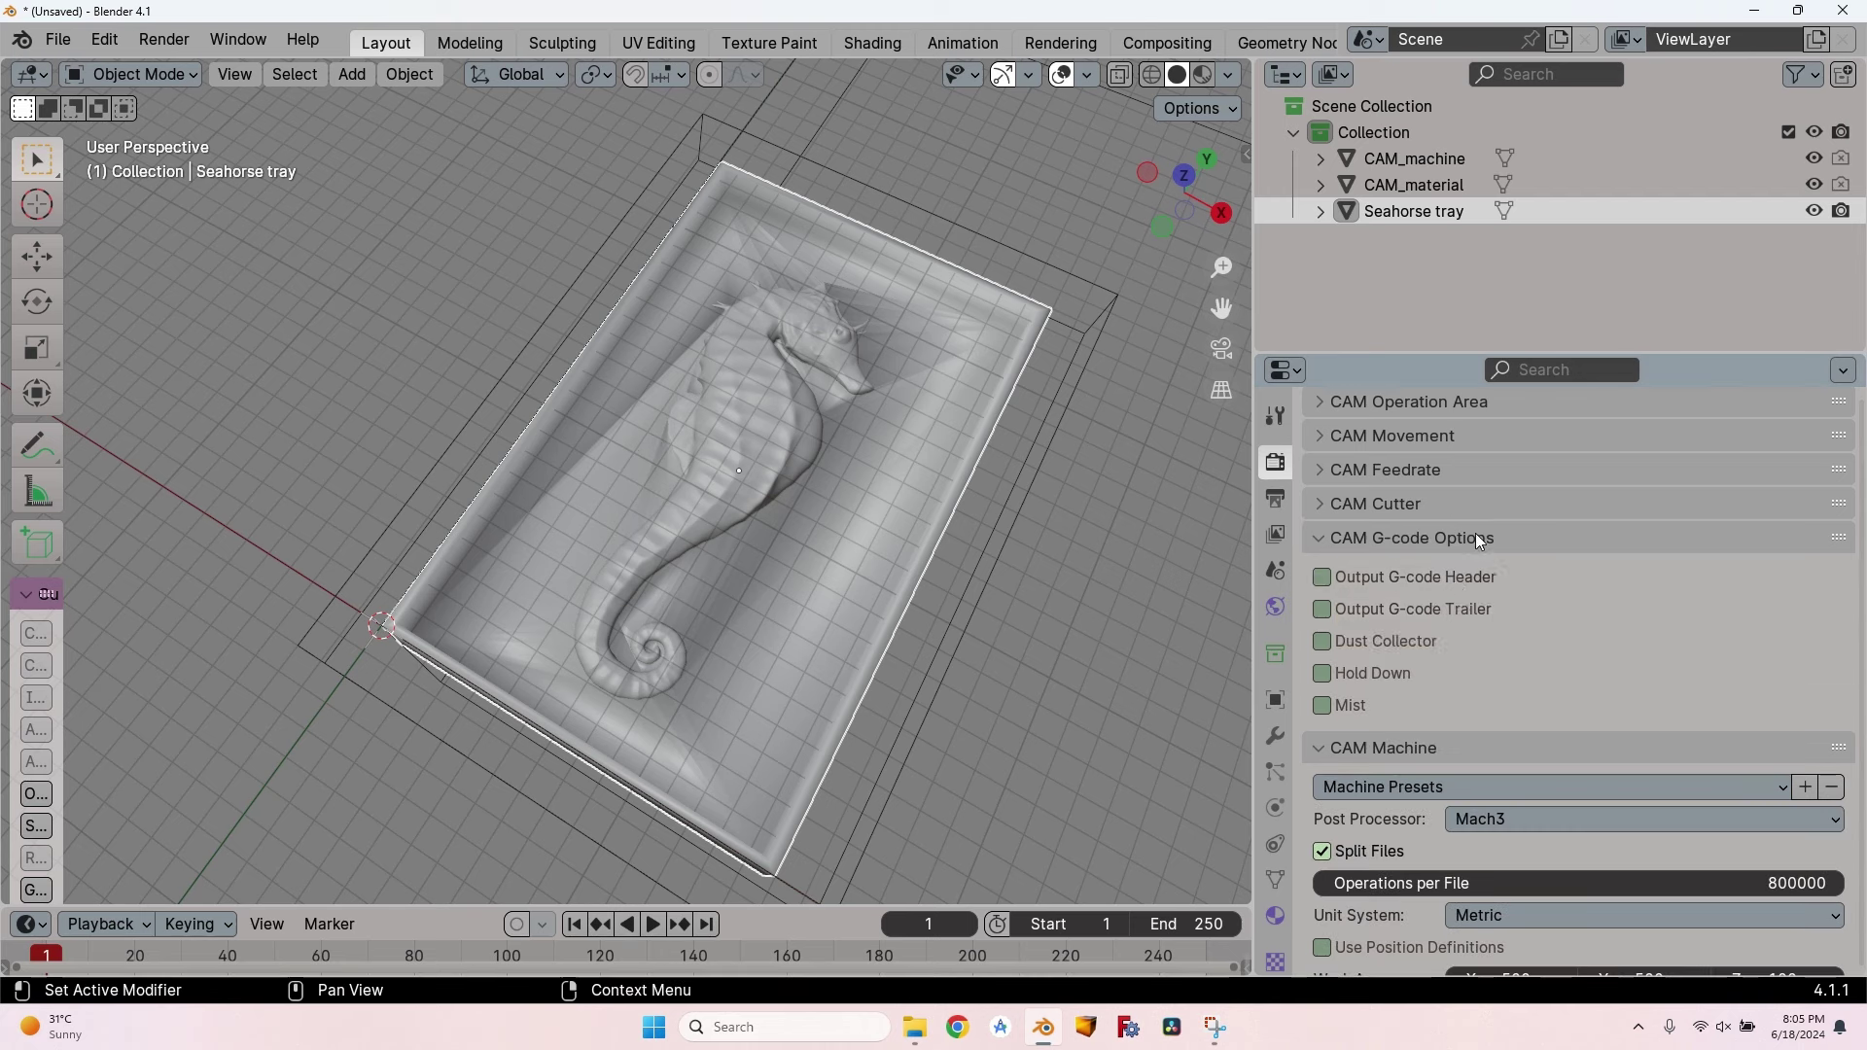
left_click(1324, 578)
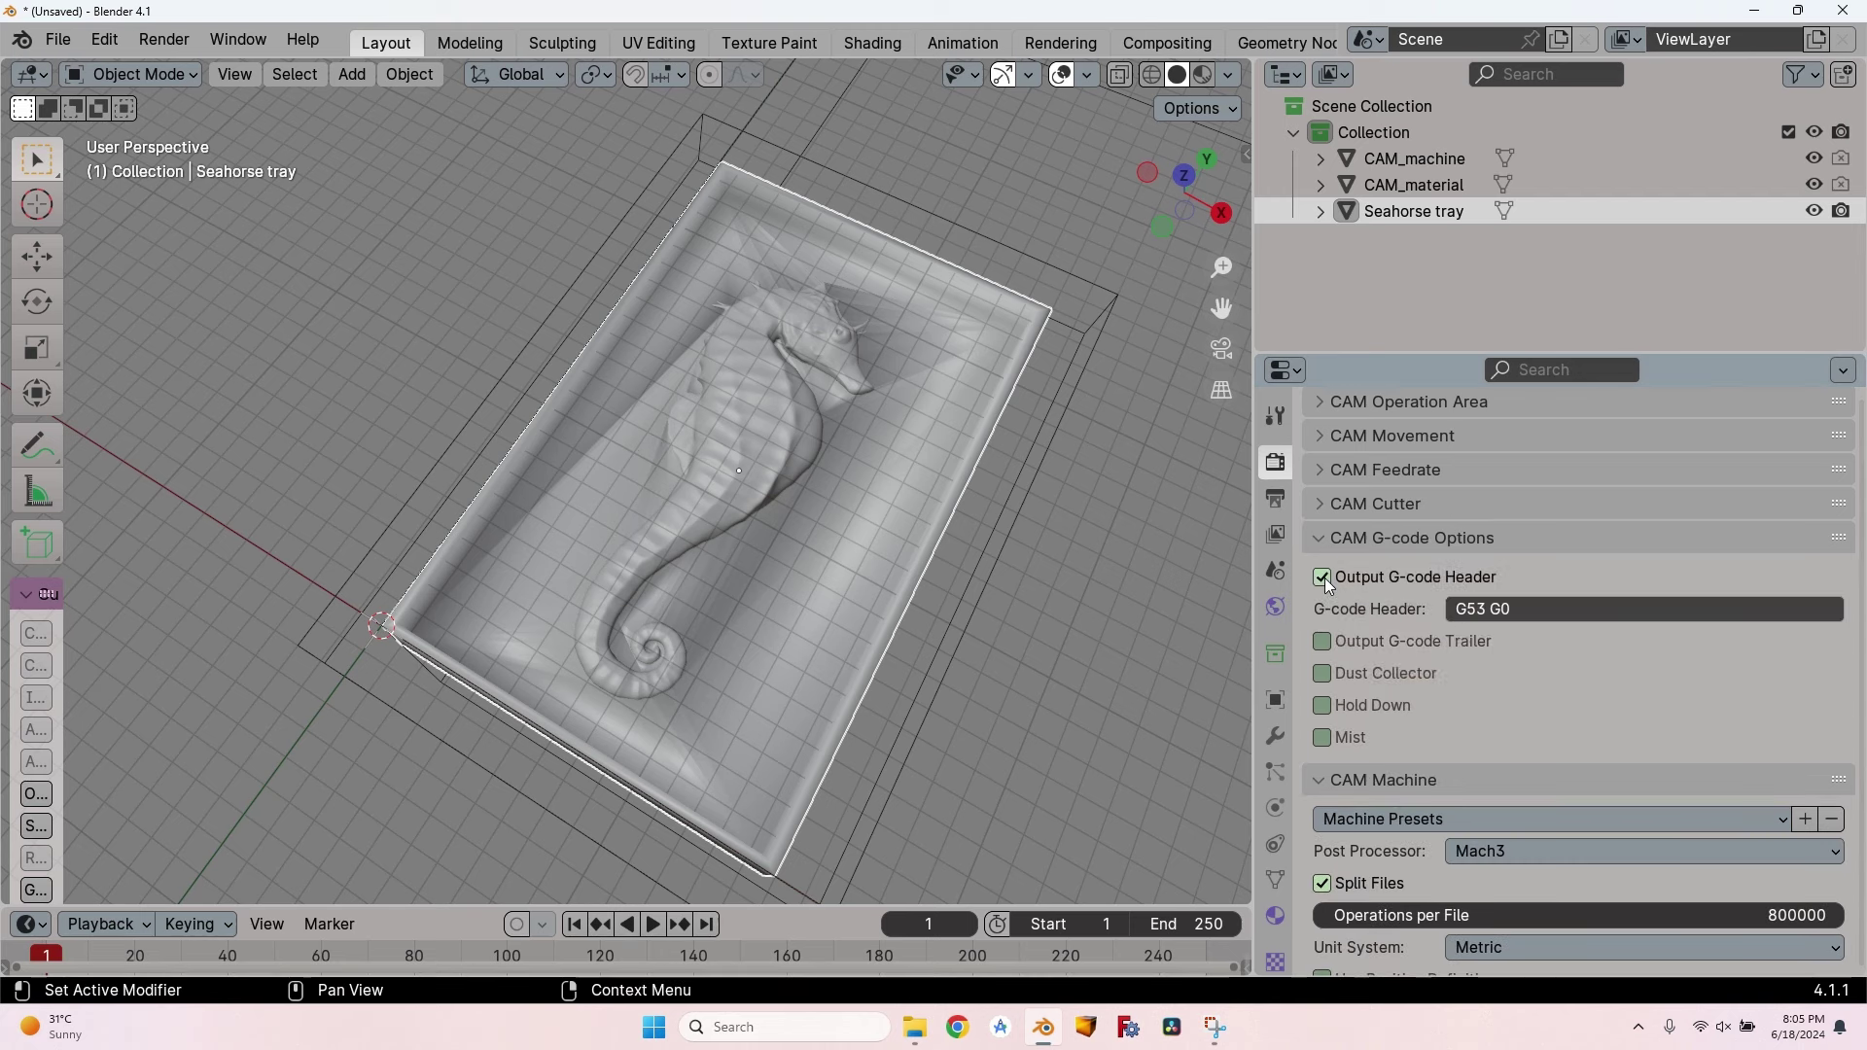
left_click(1324, 578)
left_click(1387, 613)
left_click(1519, 646)
type("M05")
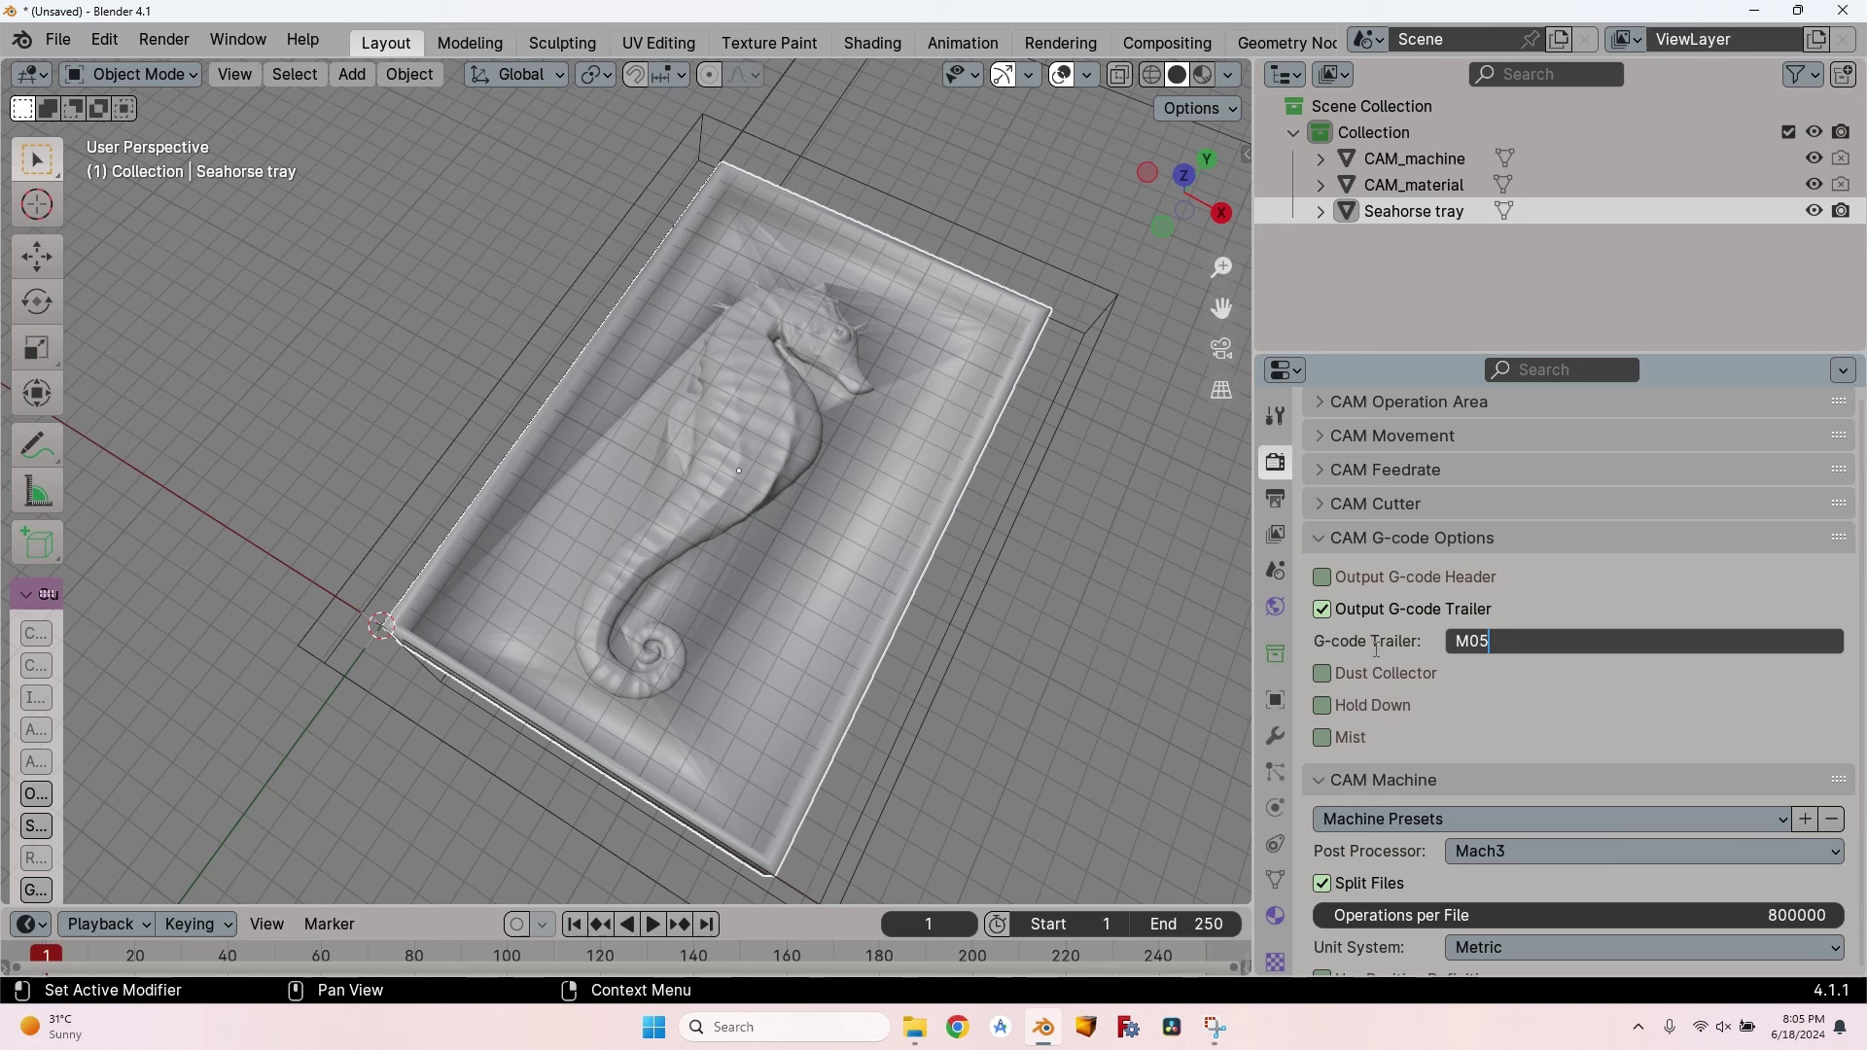
left_click(1328, 704)
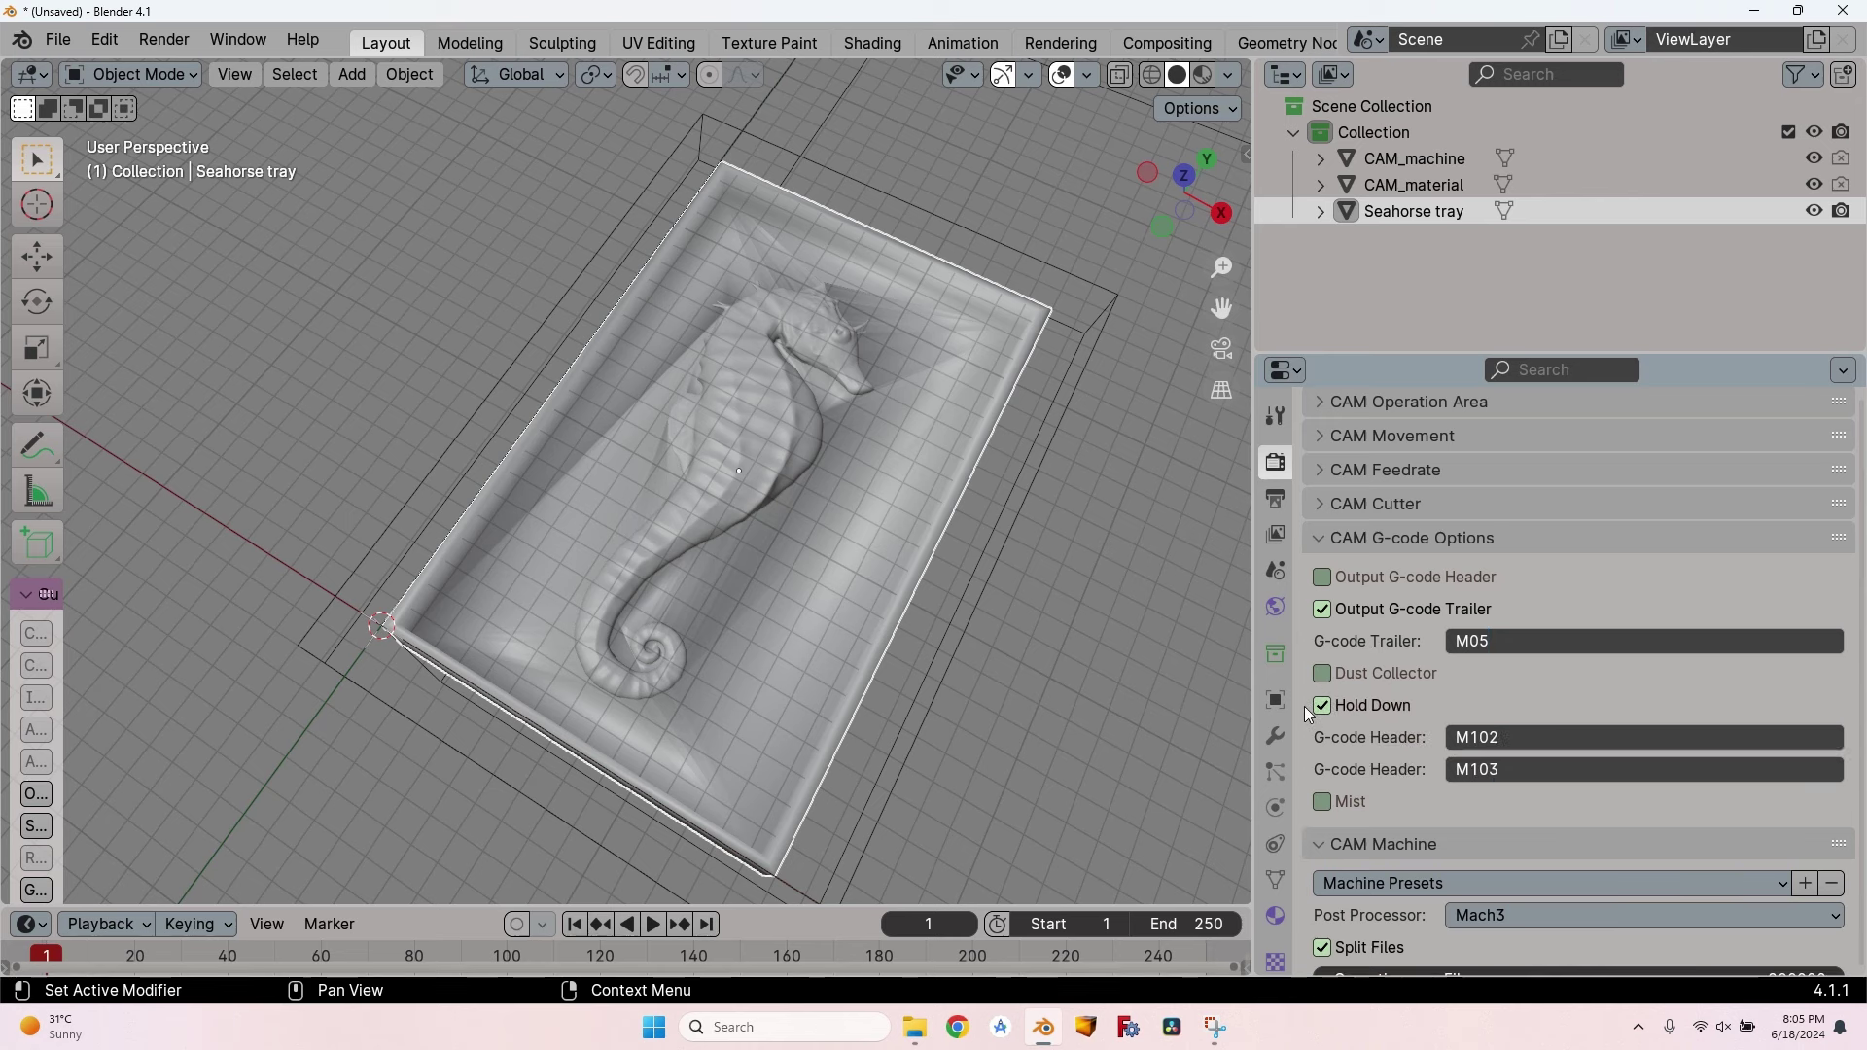
left_click(1328, 704)
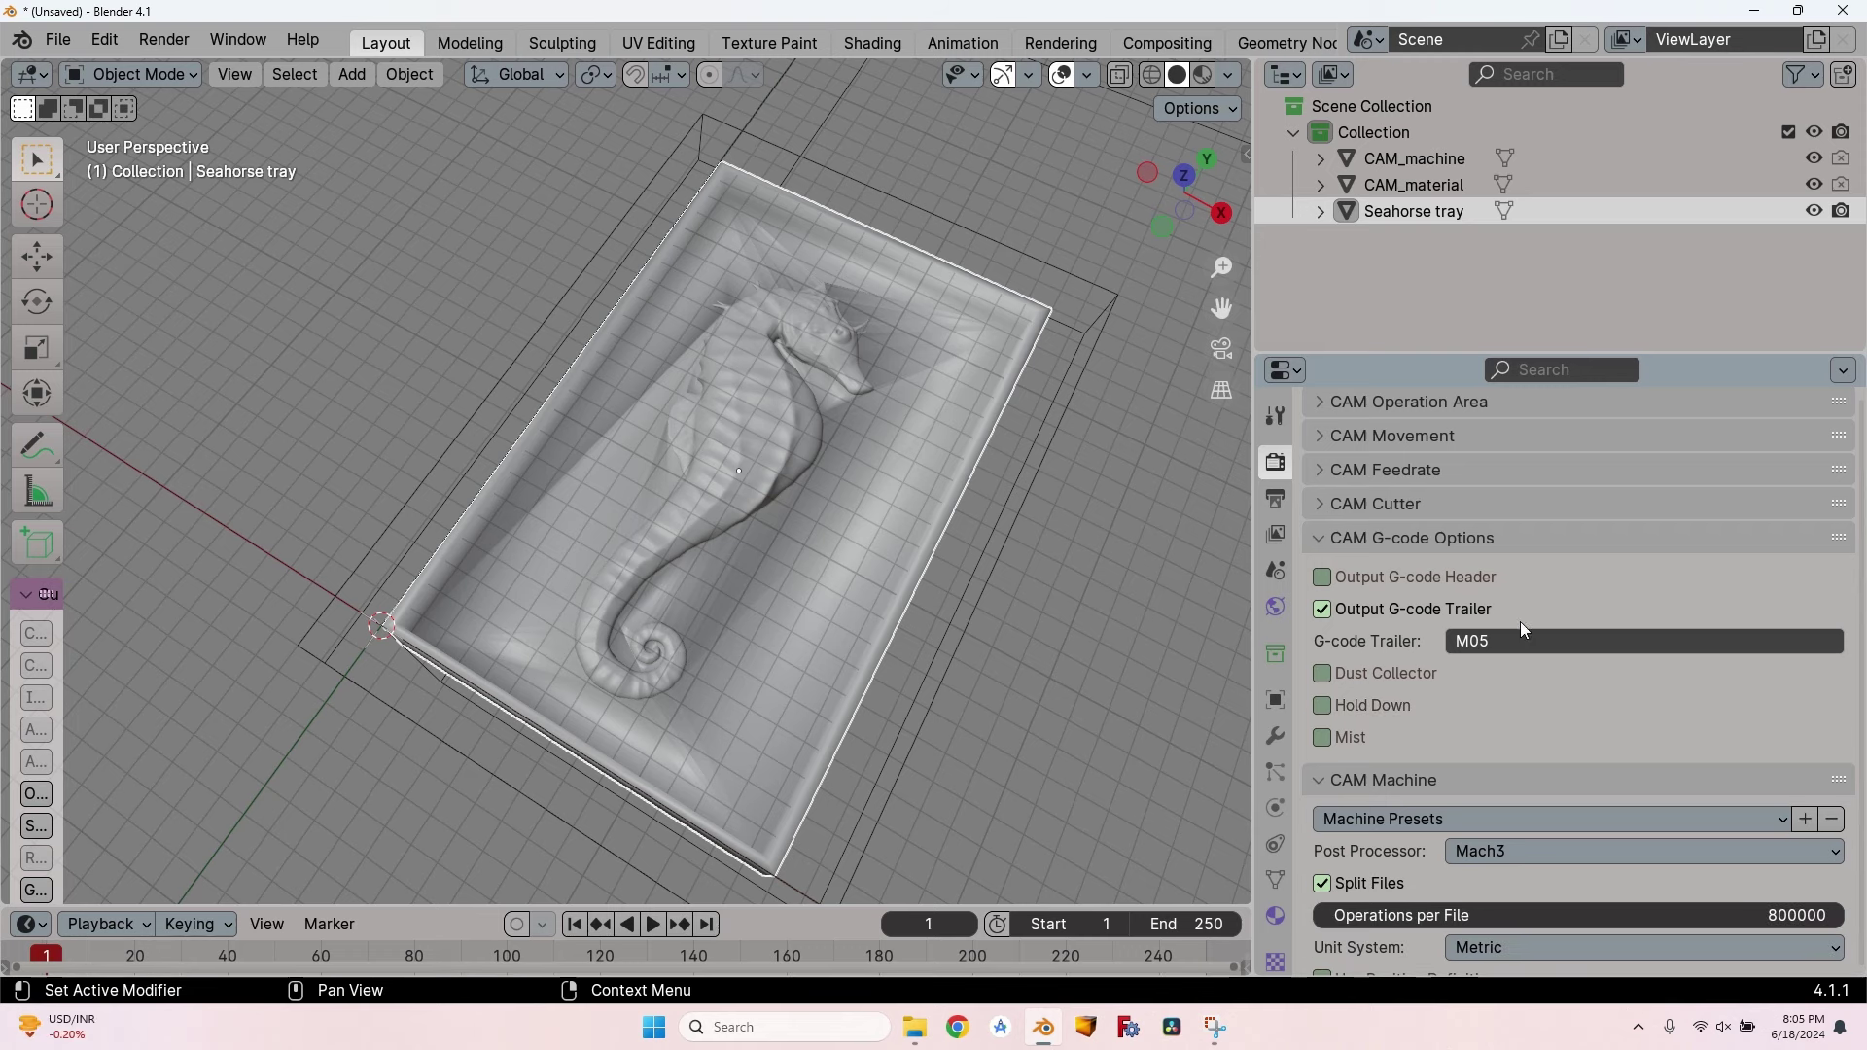
Switch the machine post processor from Mach3 to grbl.
left_click(1318, 543)
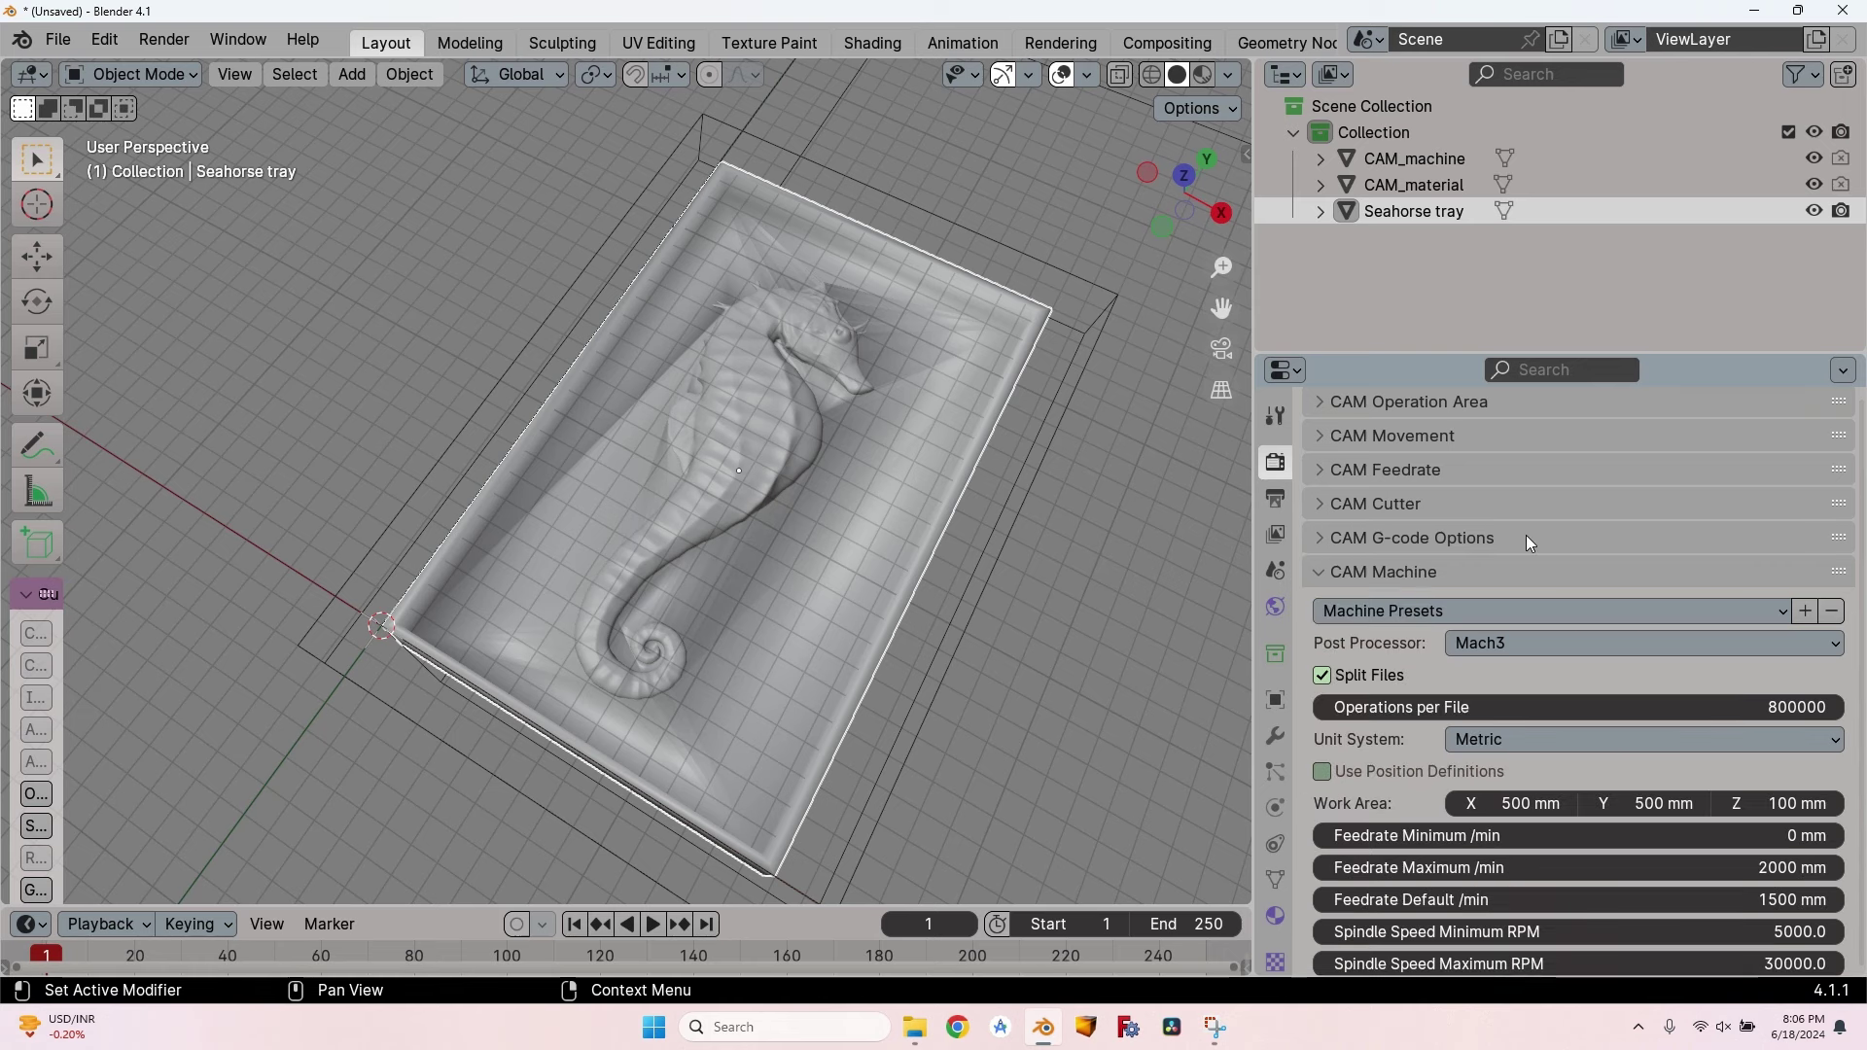
scroll(1309, 699, "down", 1)
scroll(1308, 698, "down", 3)
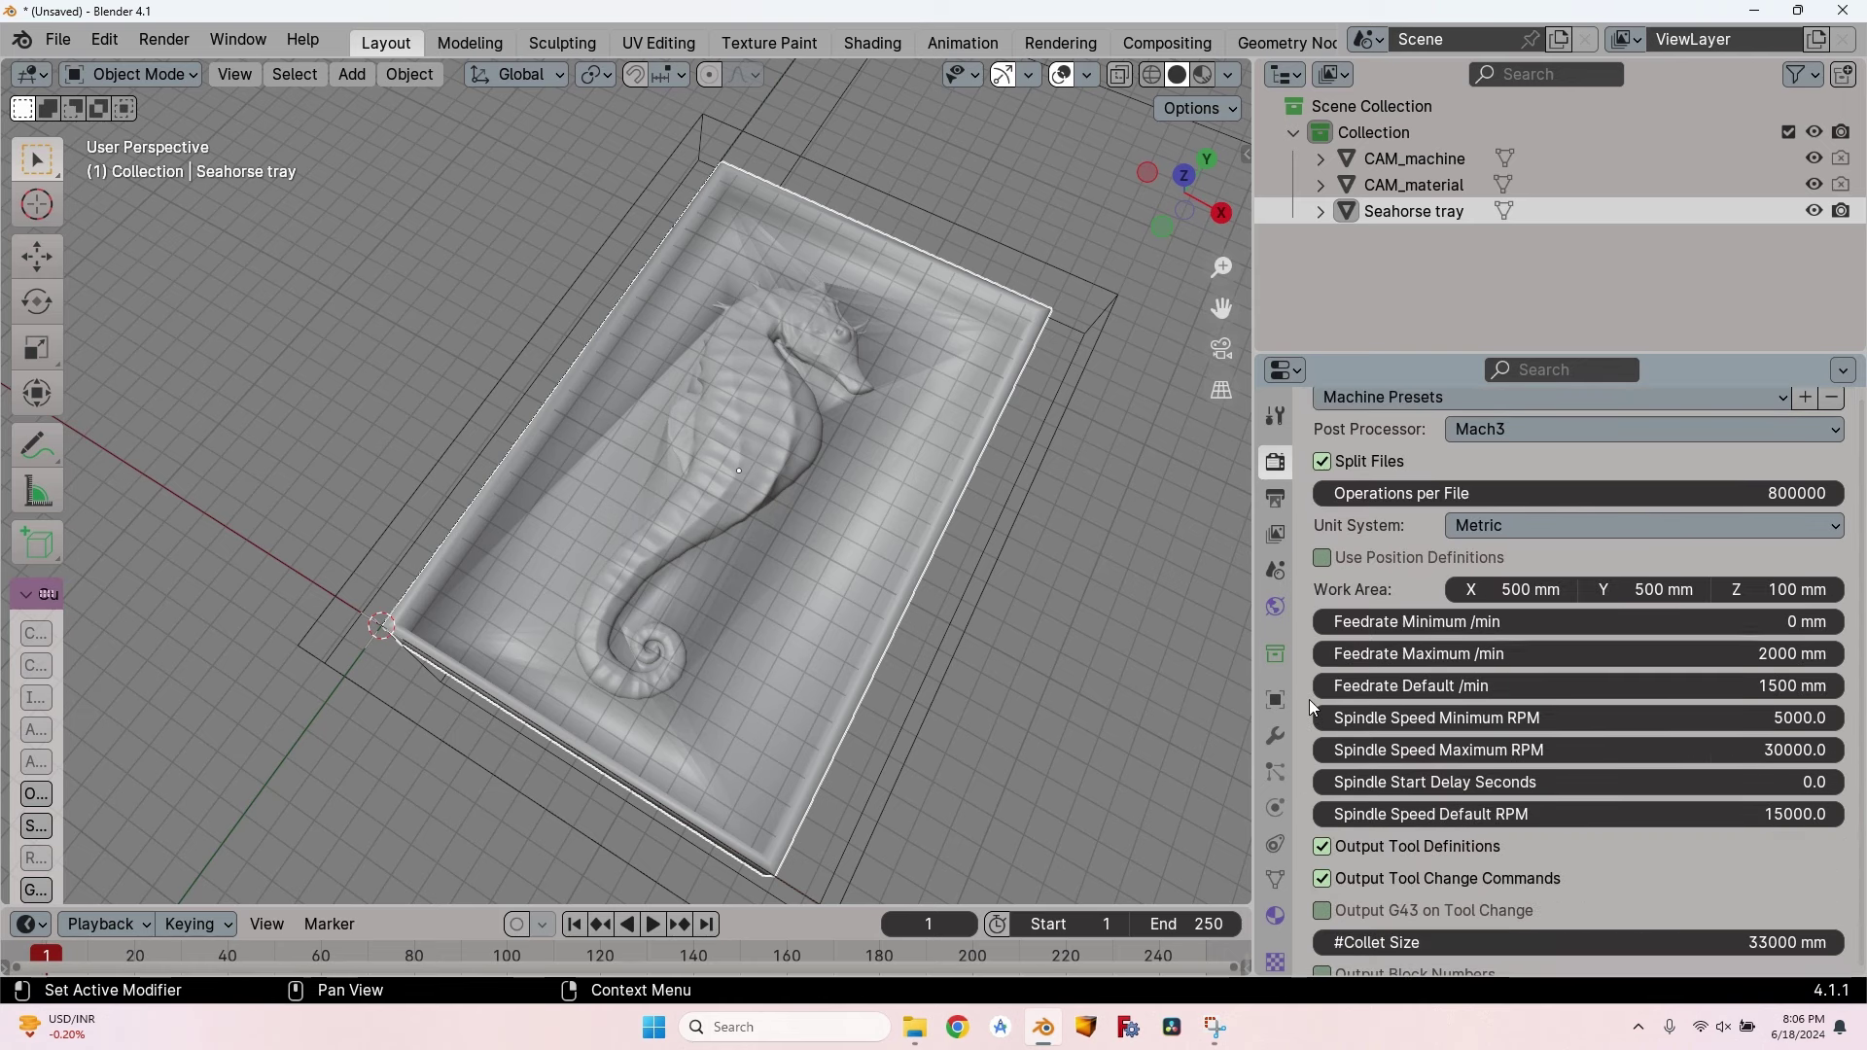
scroll(1326, 465, "up", 2)
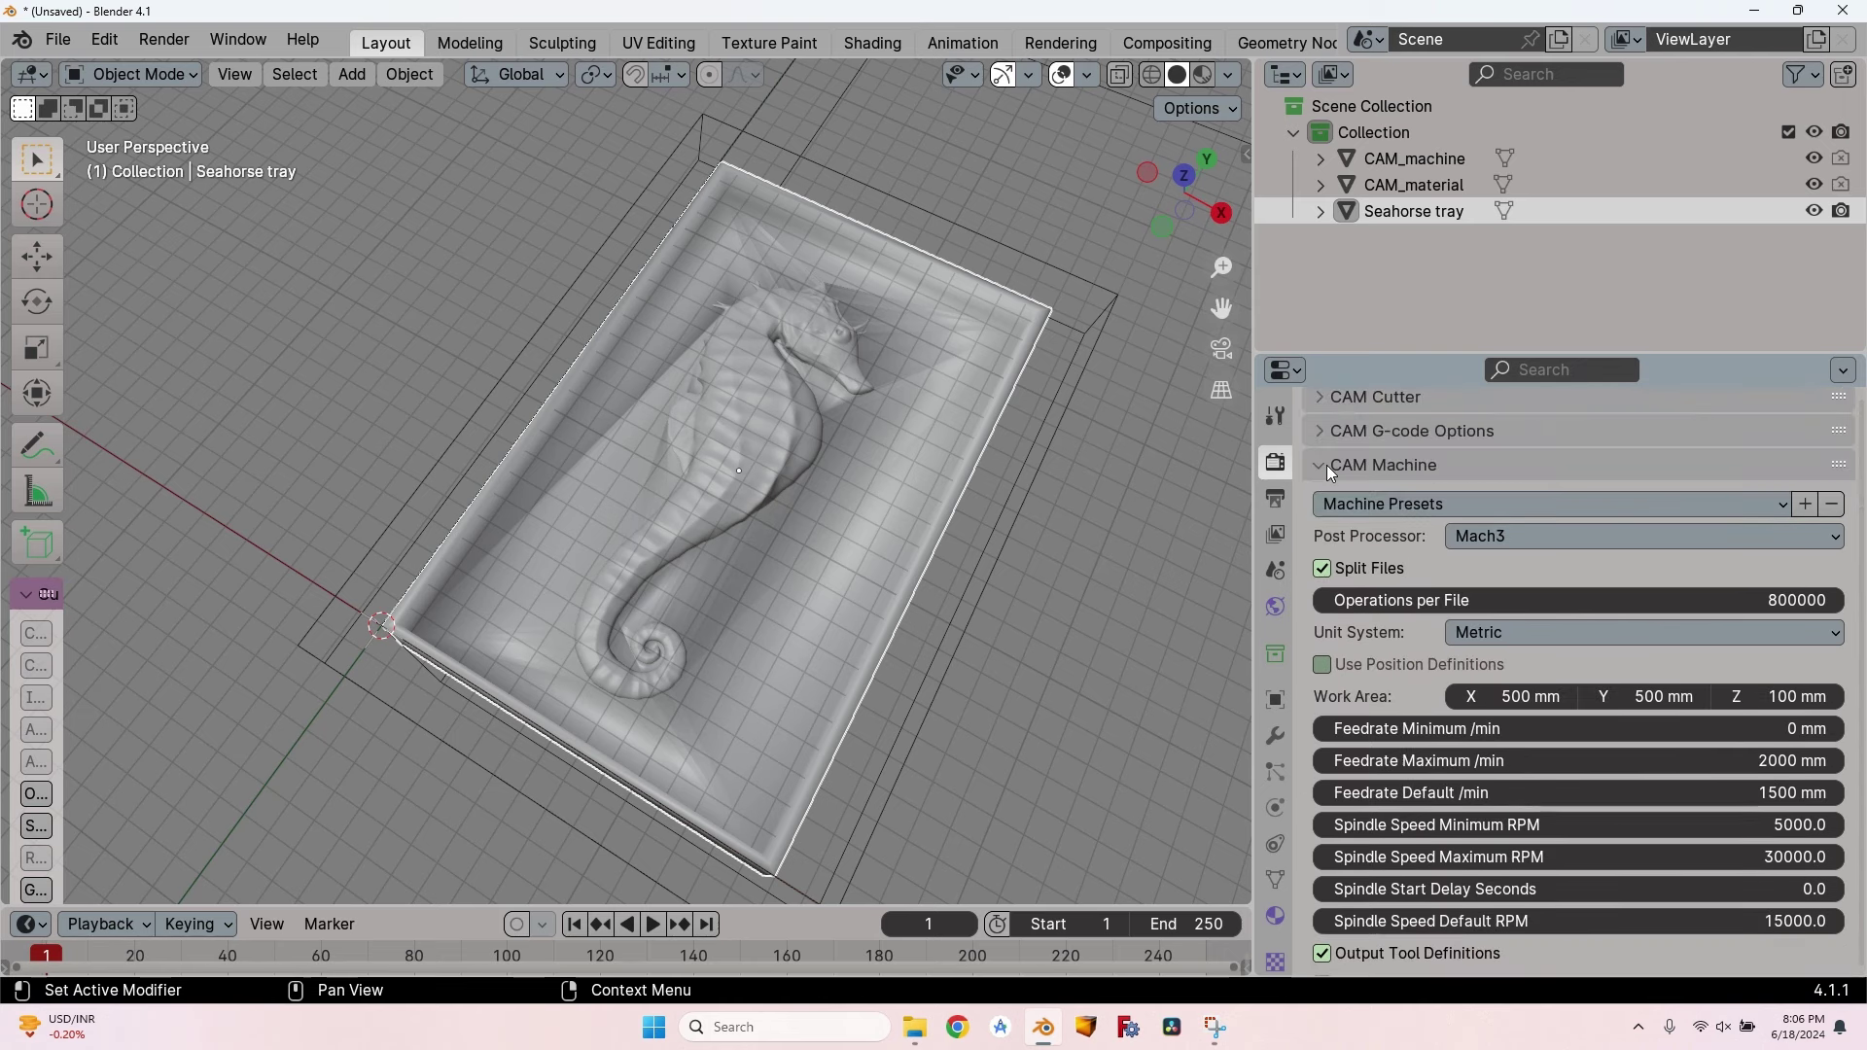
scroll(1391, 590, "up", 1)
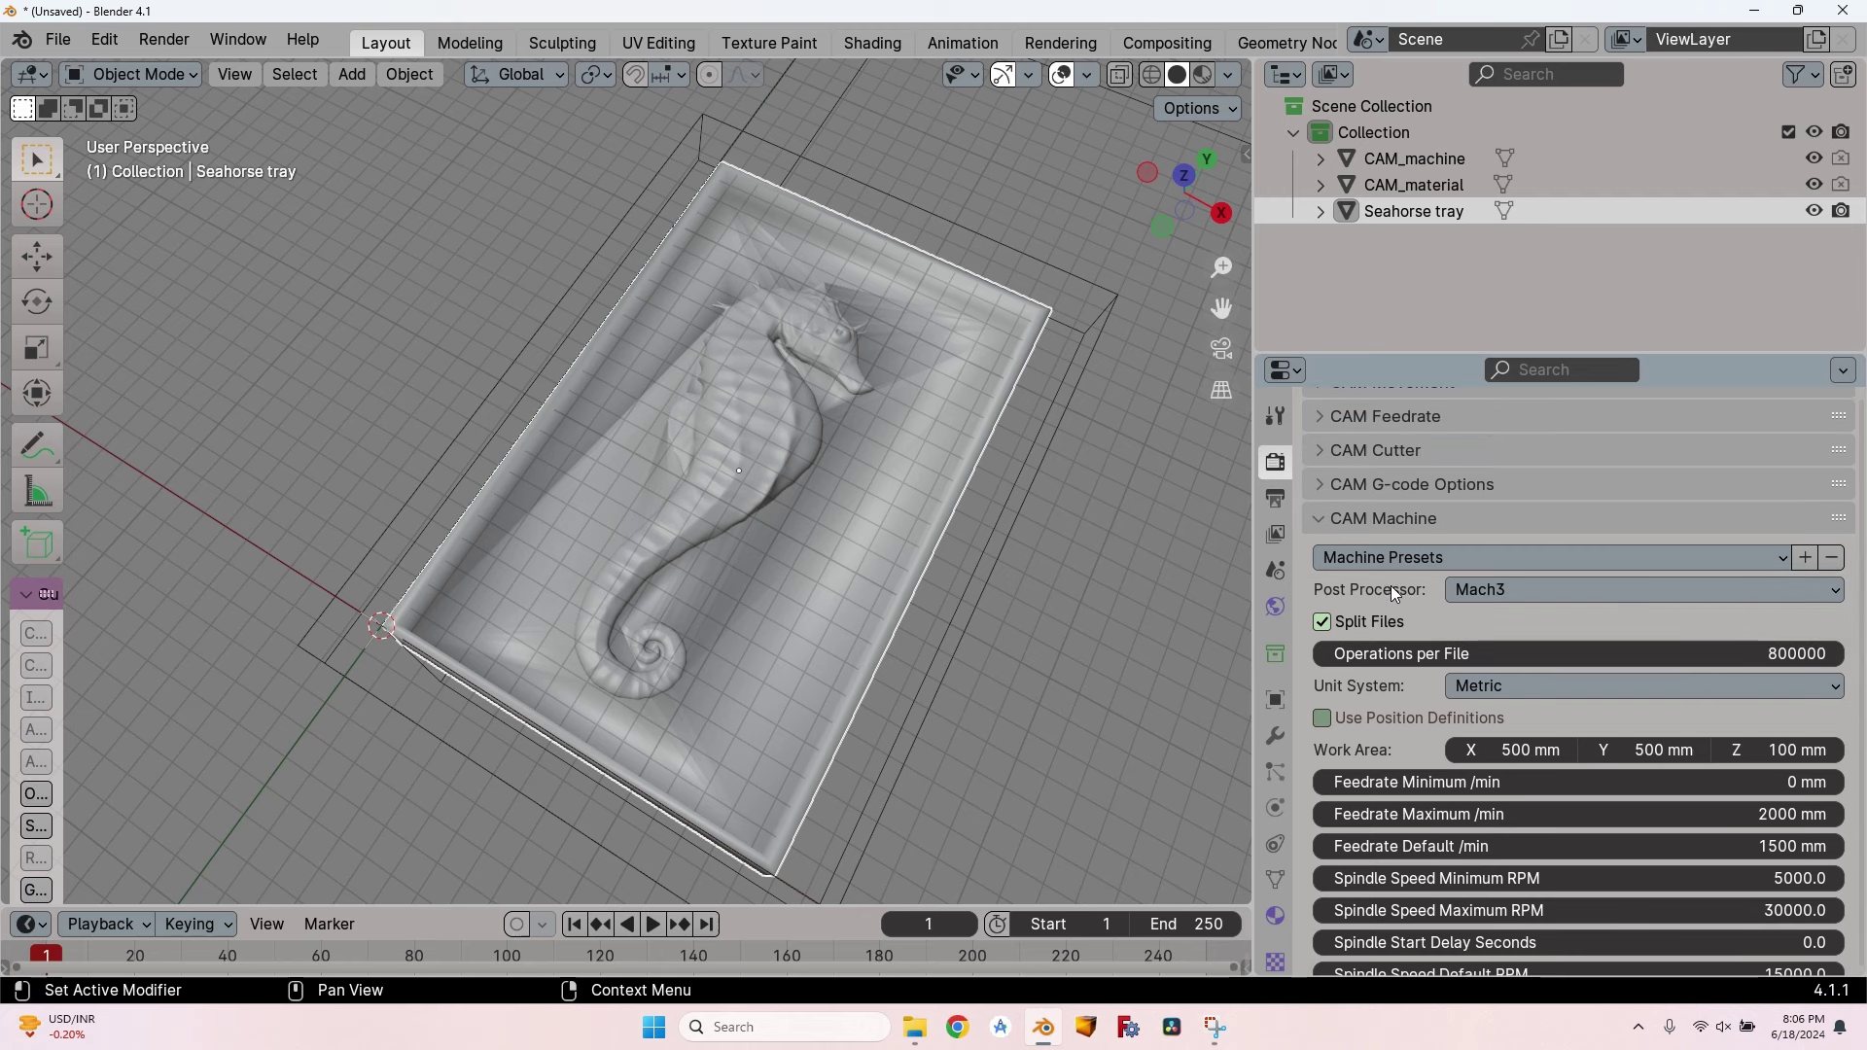
left_click(1478, 589)
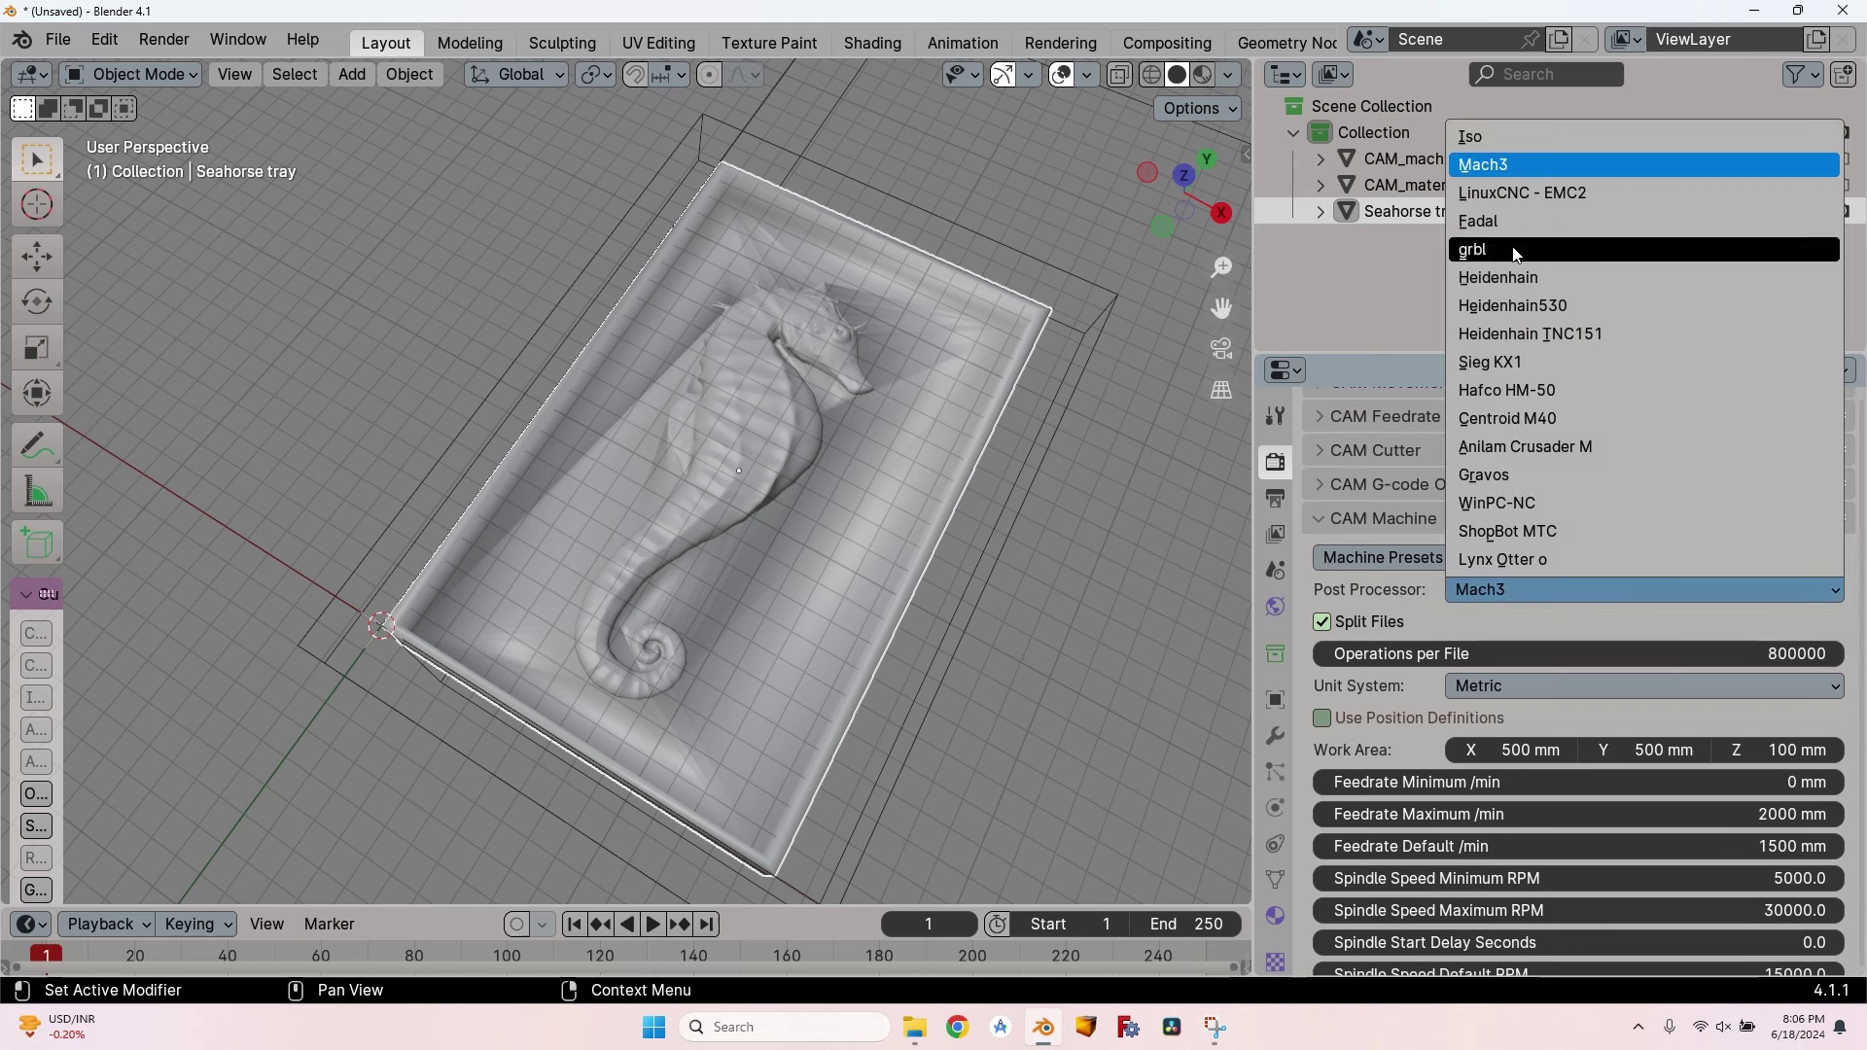
left_click(1512, 251)
Keep the unit system Metric and leave Use Position Definitions unticked.
left_click(1456, 589)
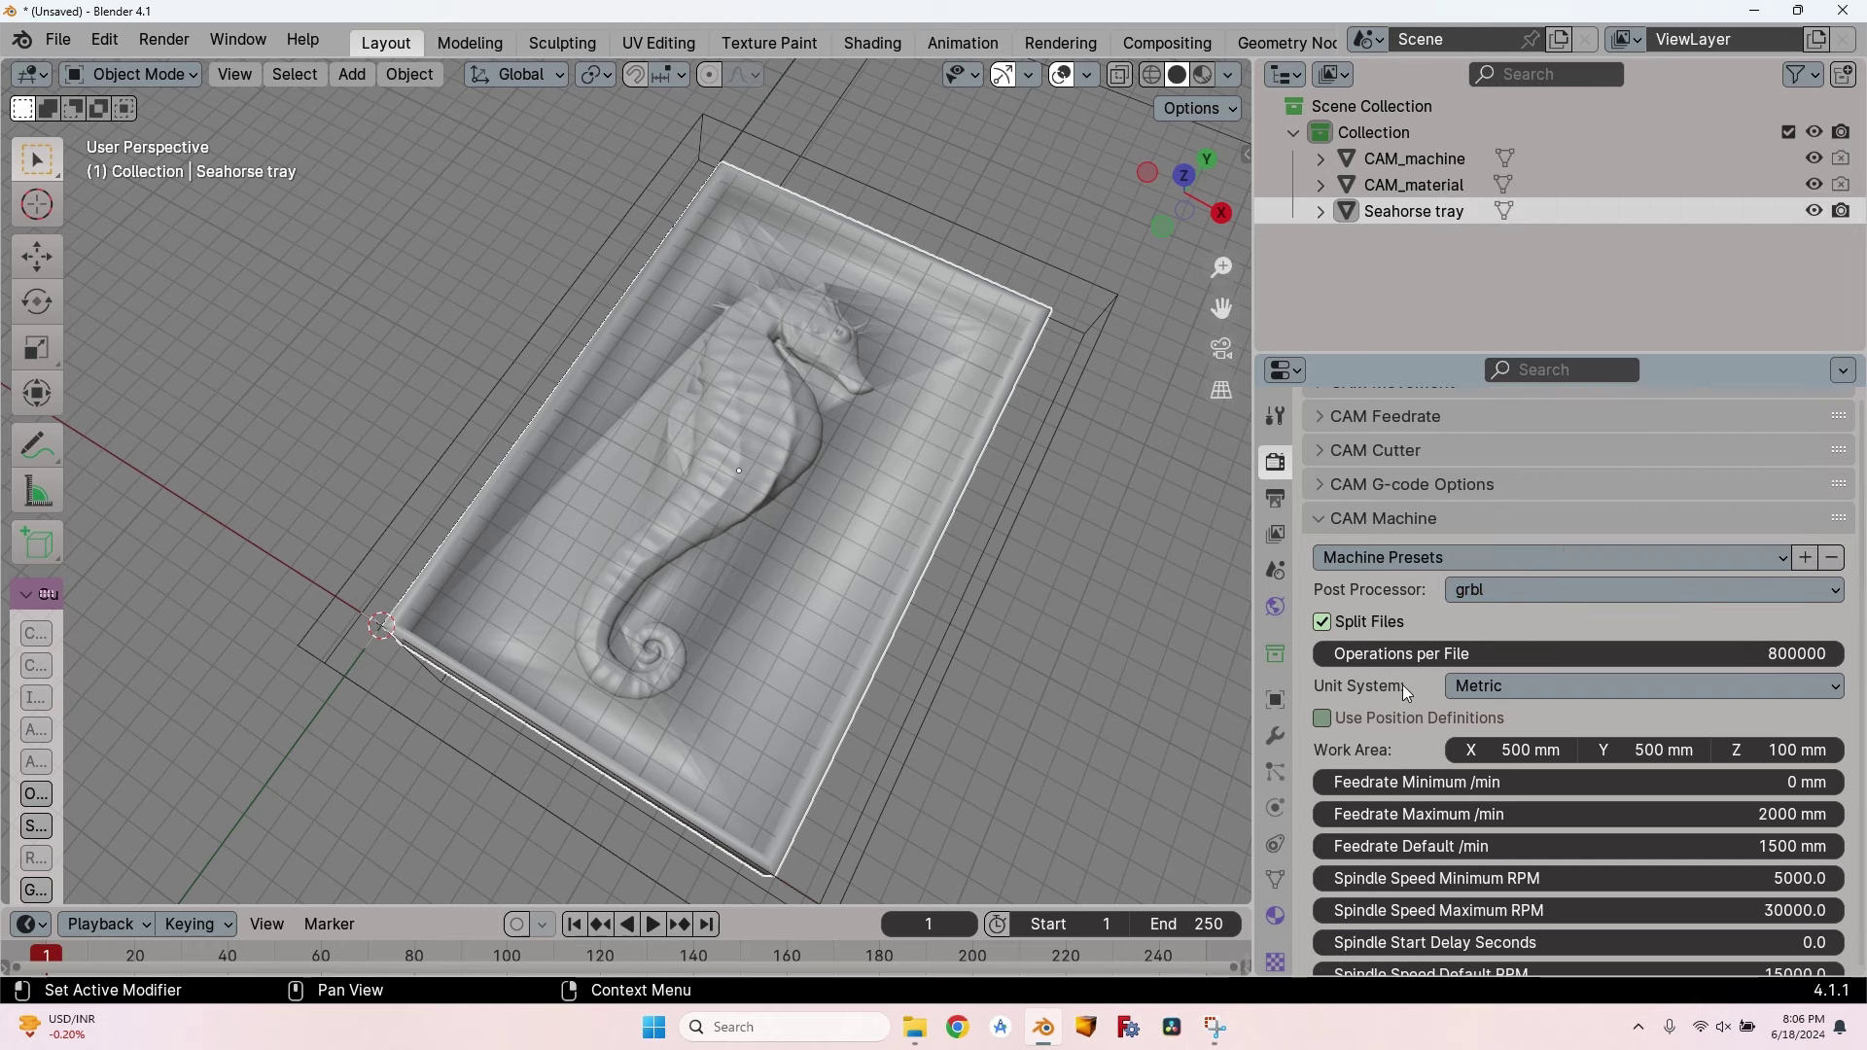
scroll(1373, 687, "down", 3)
left_click(1559, 580)
key("Escape")
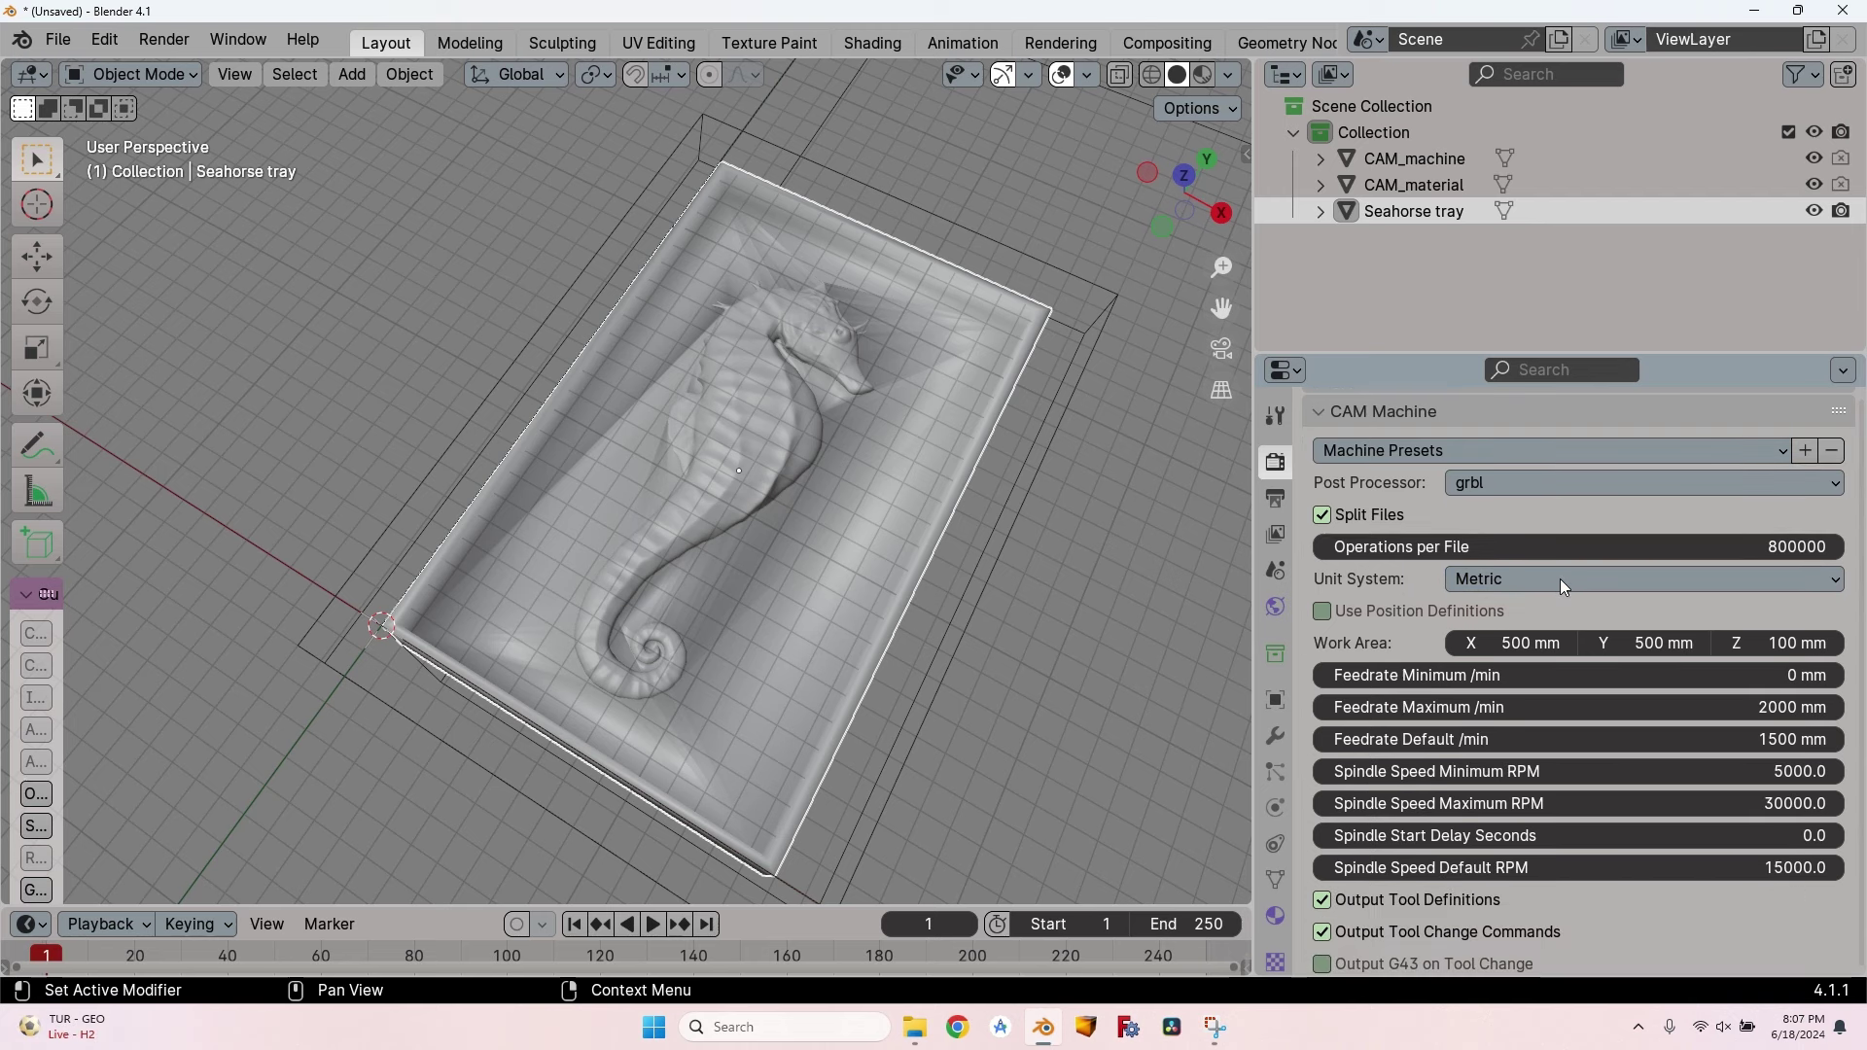
left_click(1396, 607)
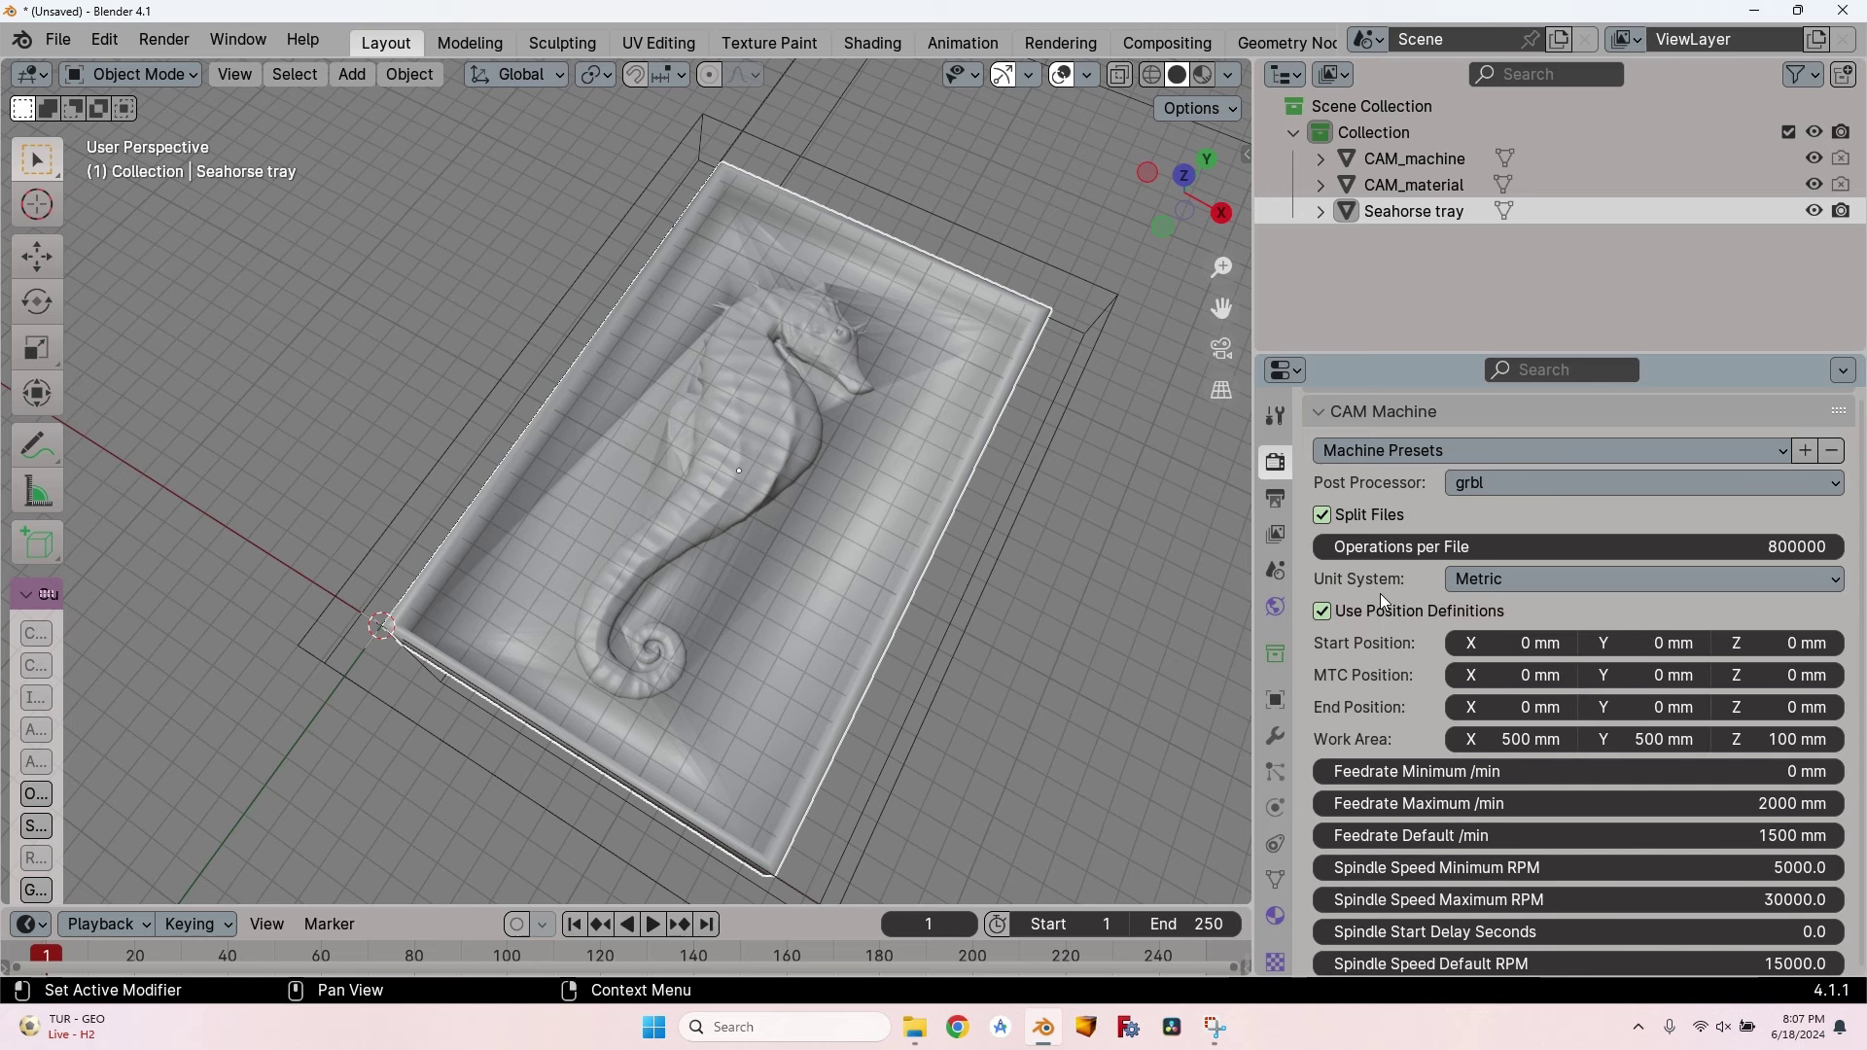
scroll(1383, 598, "up", 2)
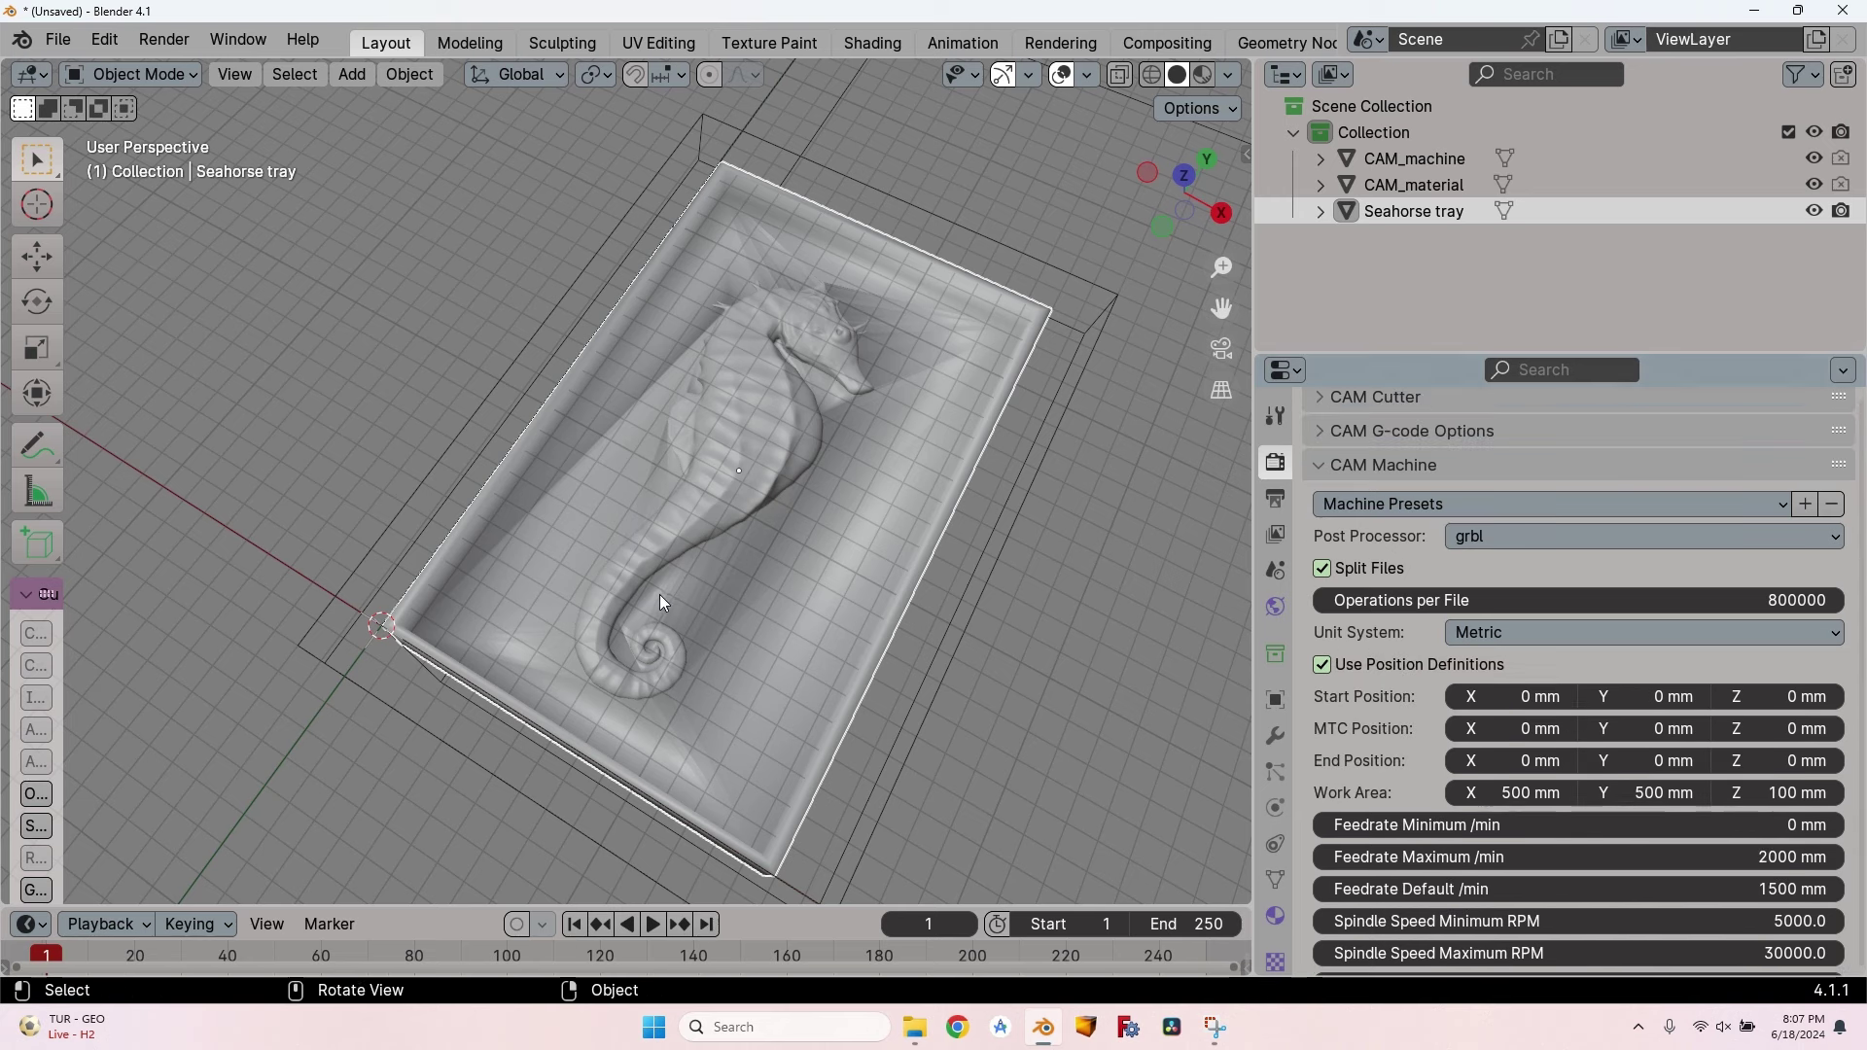
left_click(1358, 663)
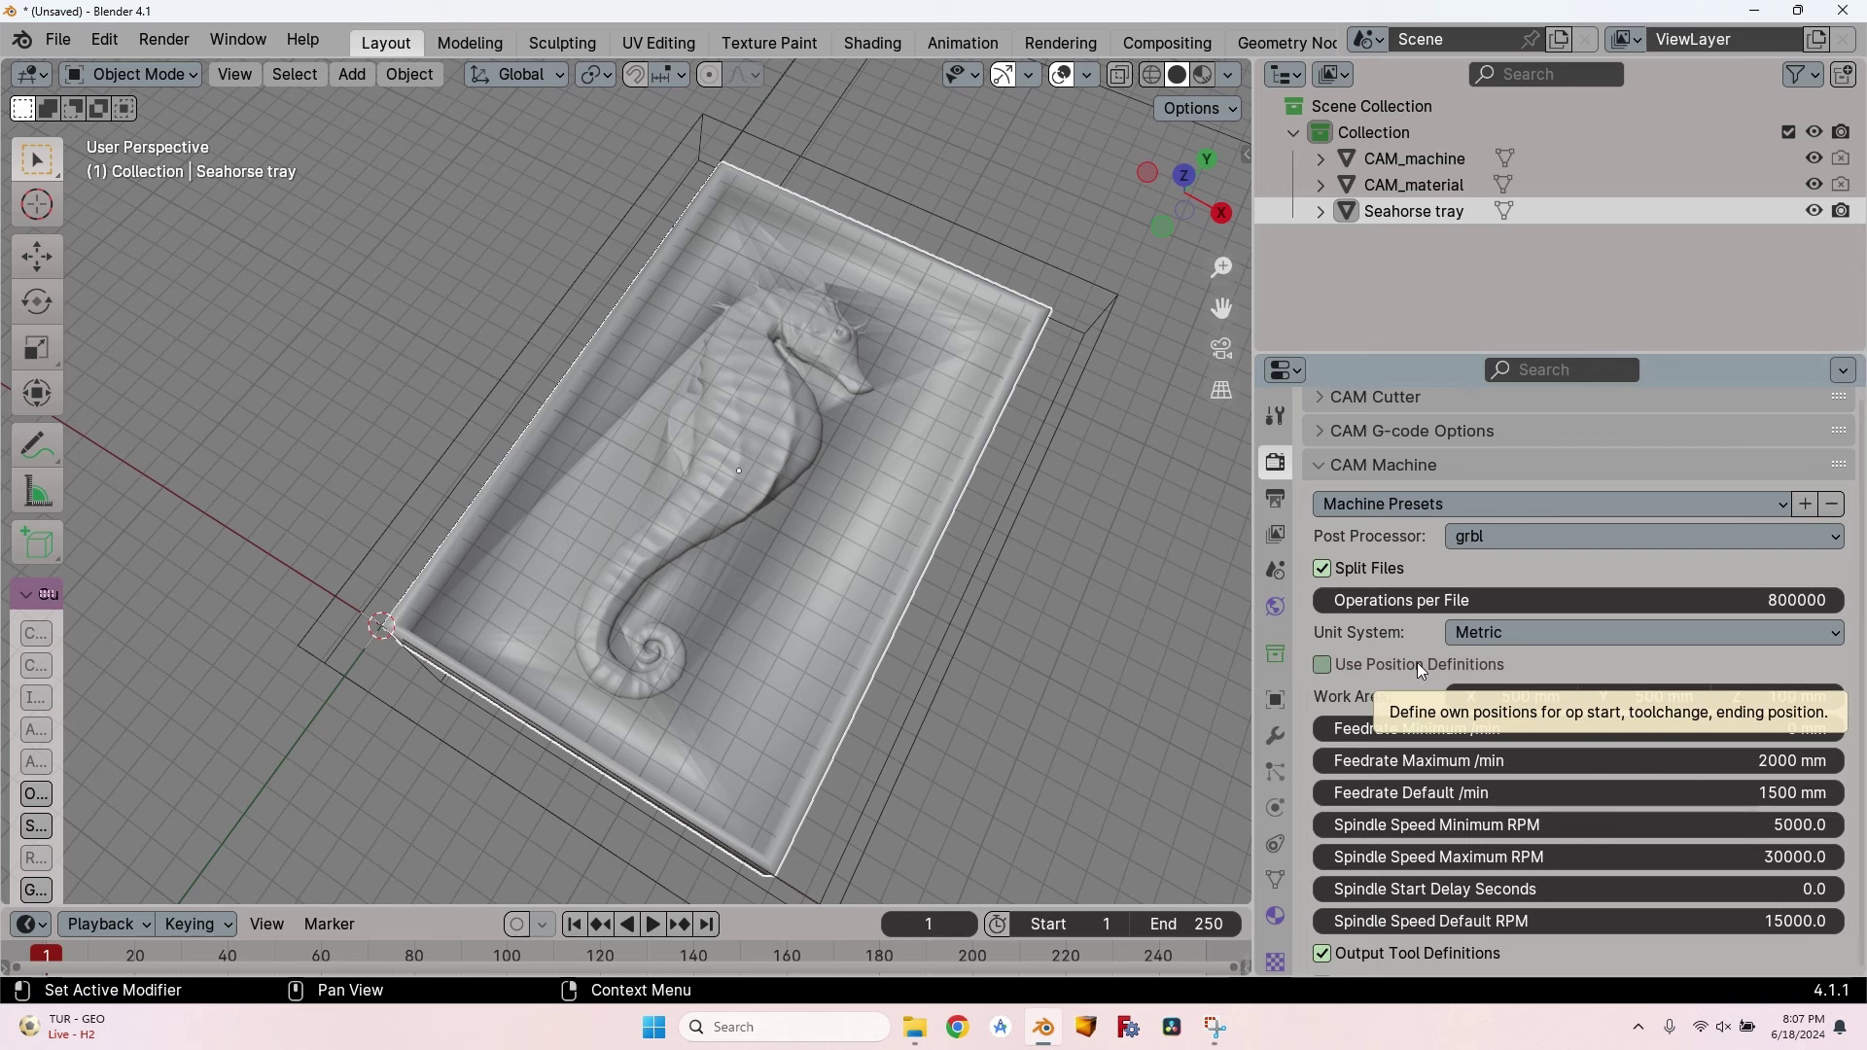
Make the work area 790 × 790 × 210 mm, with feedrates 0.01 minimum and 6500 maximum.
left_click(1517, 696)
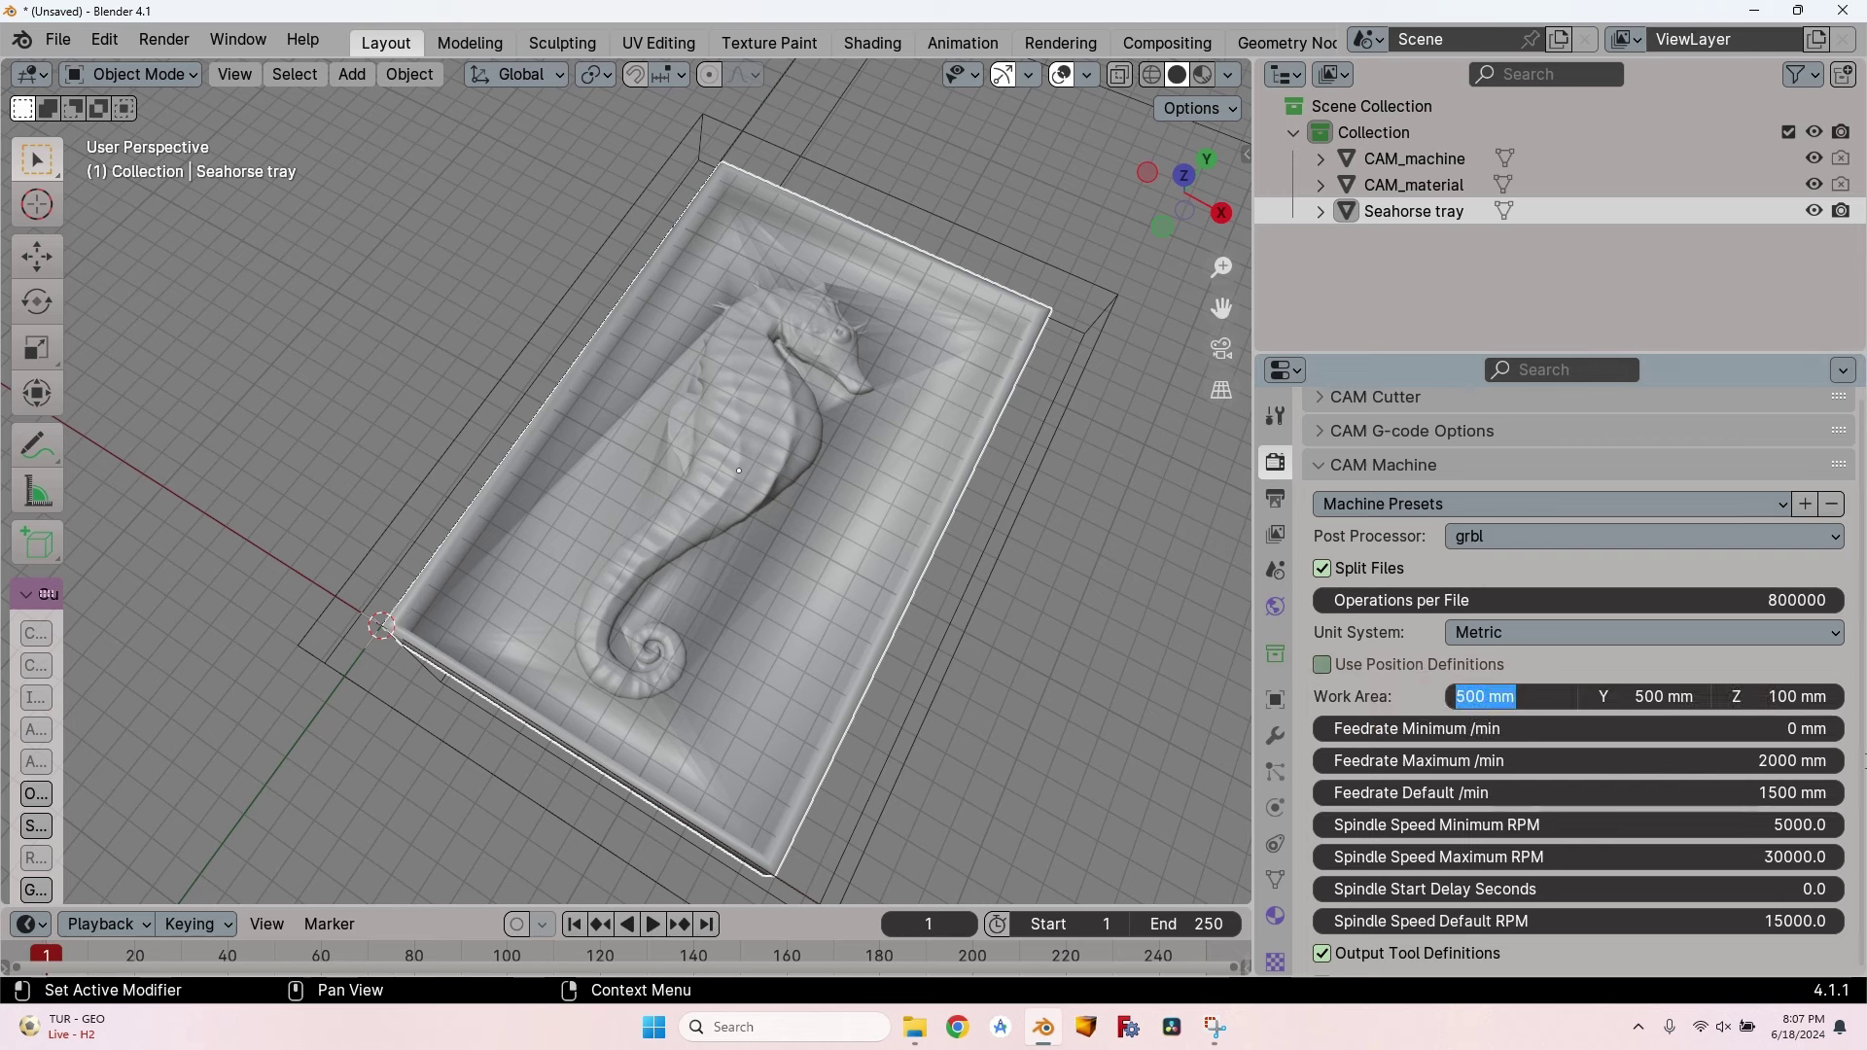
type("790")
key("Tab")
type("7")
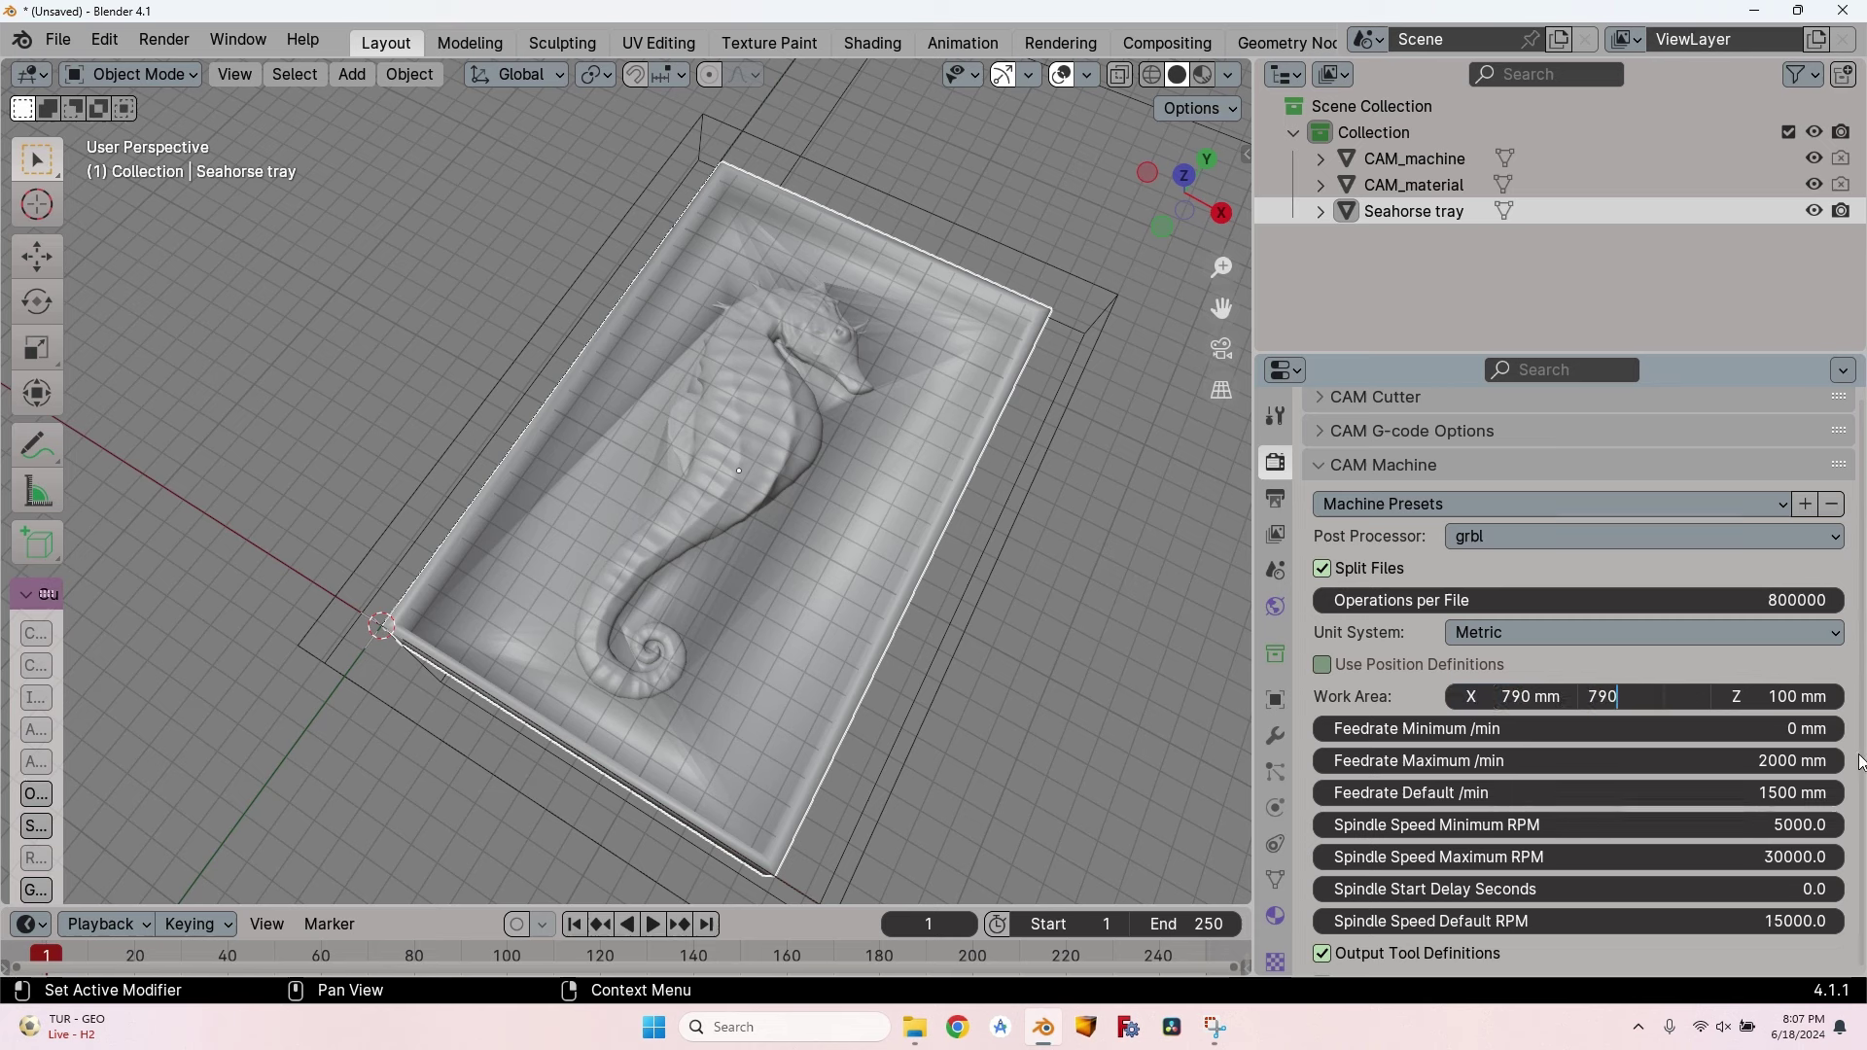
key("Tab")
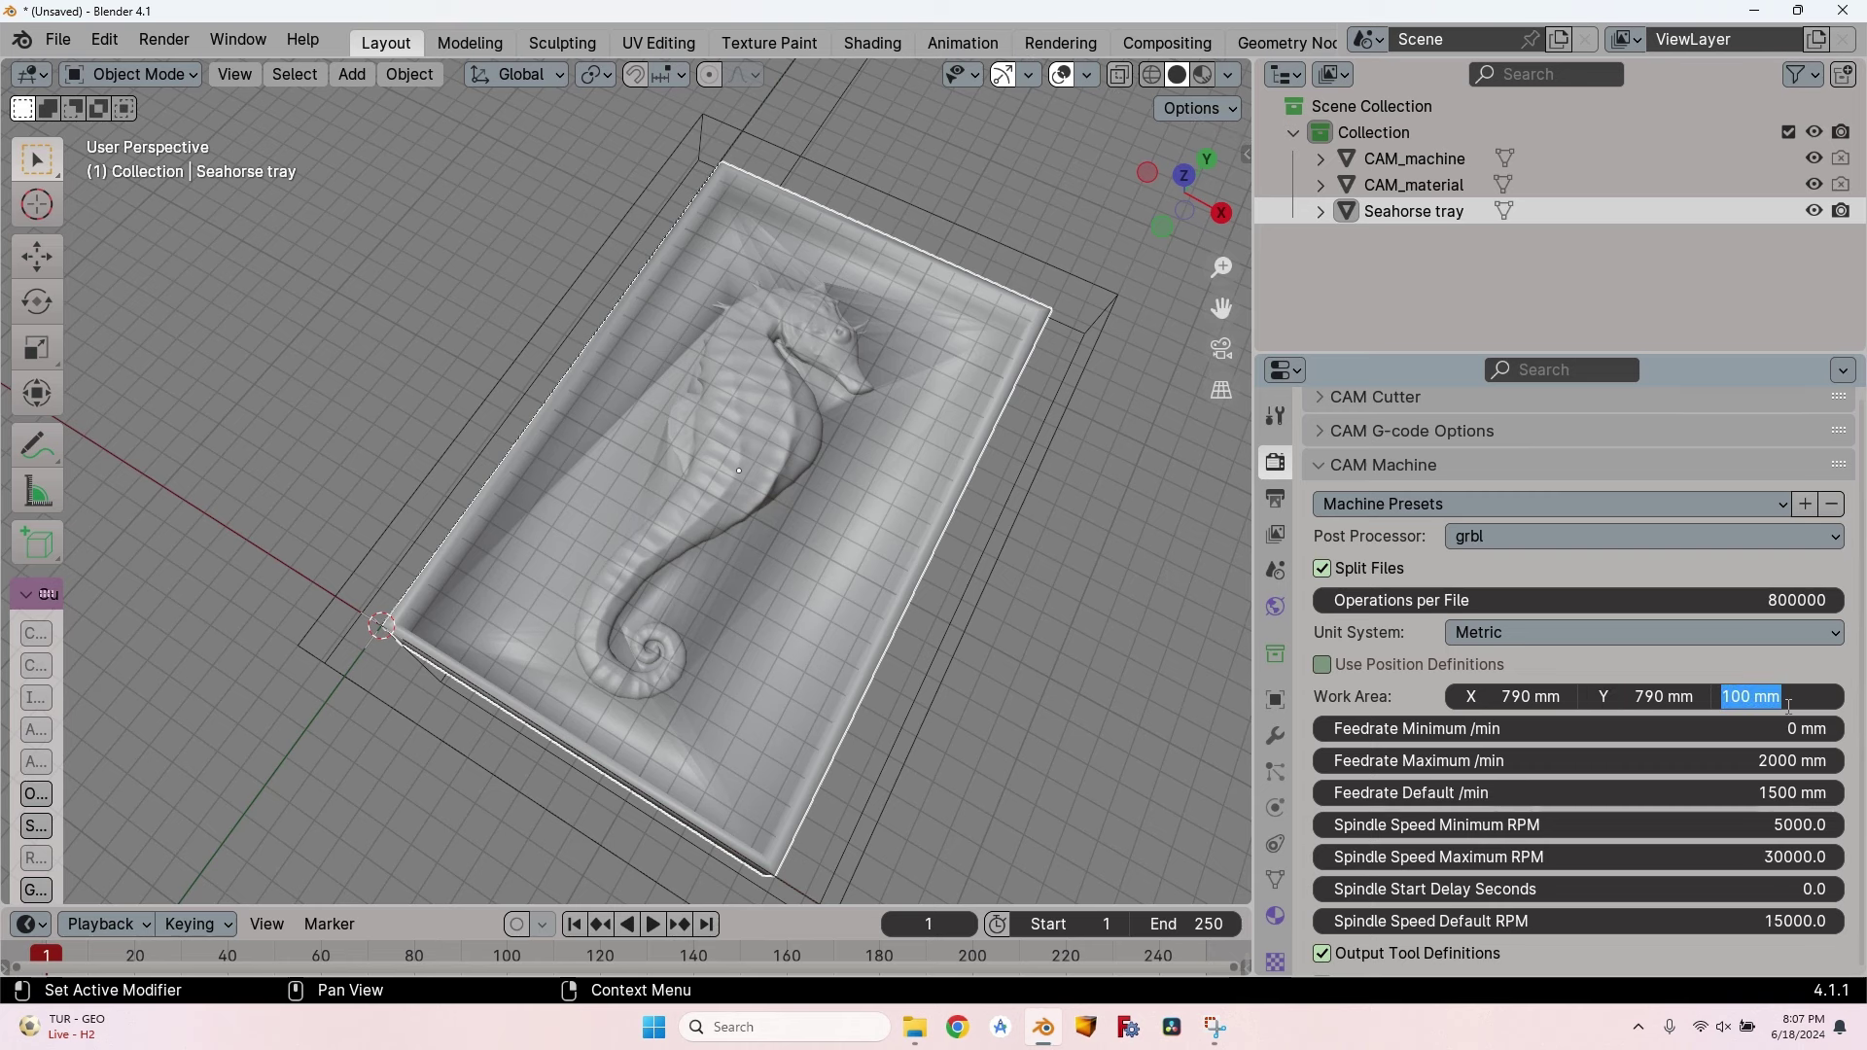
type("210")
key("Tab")
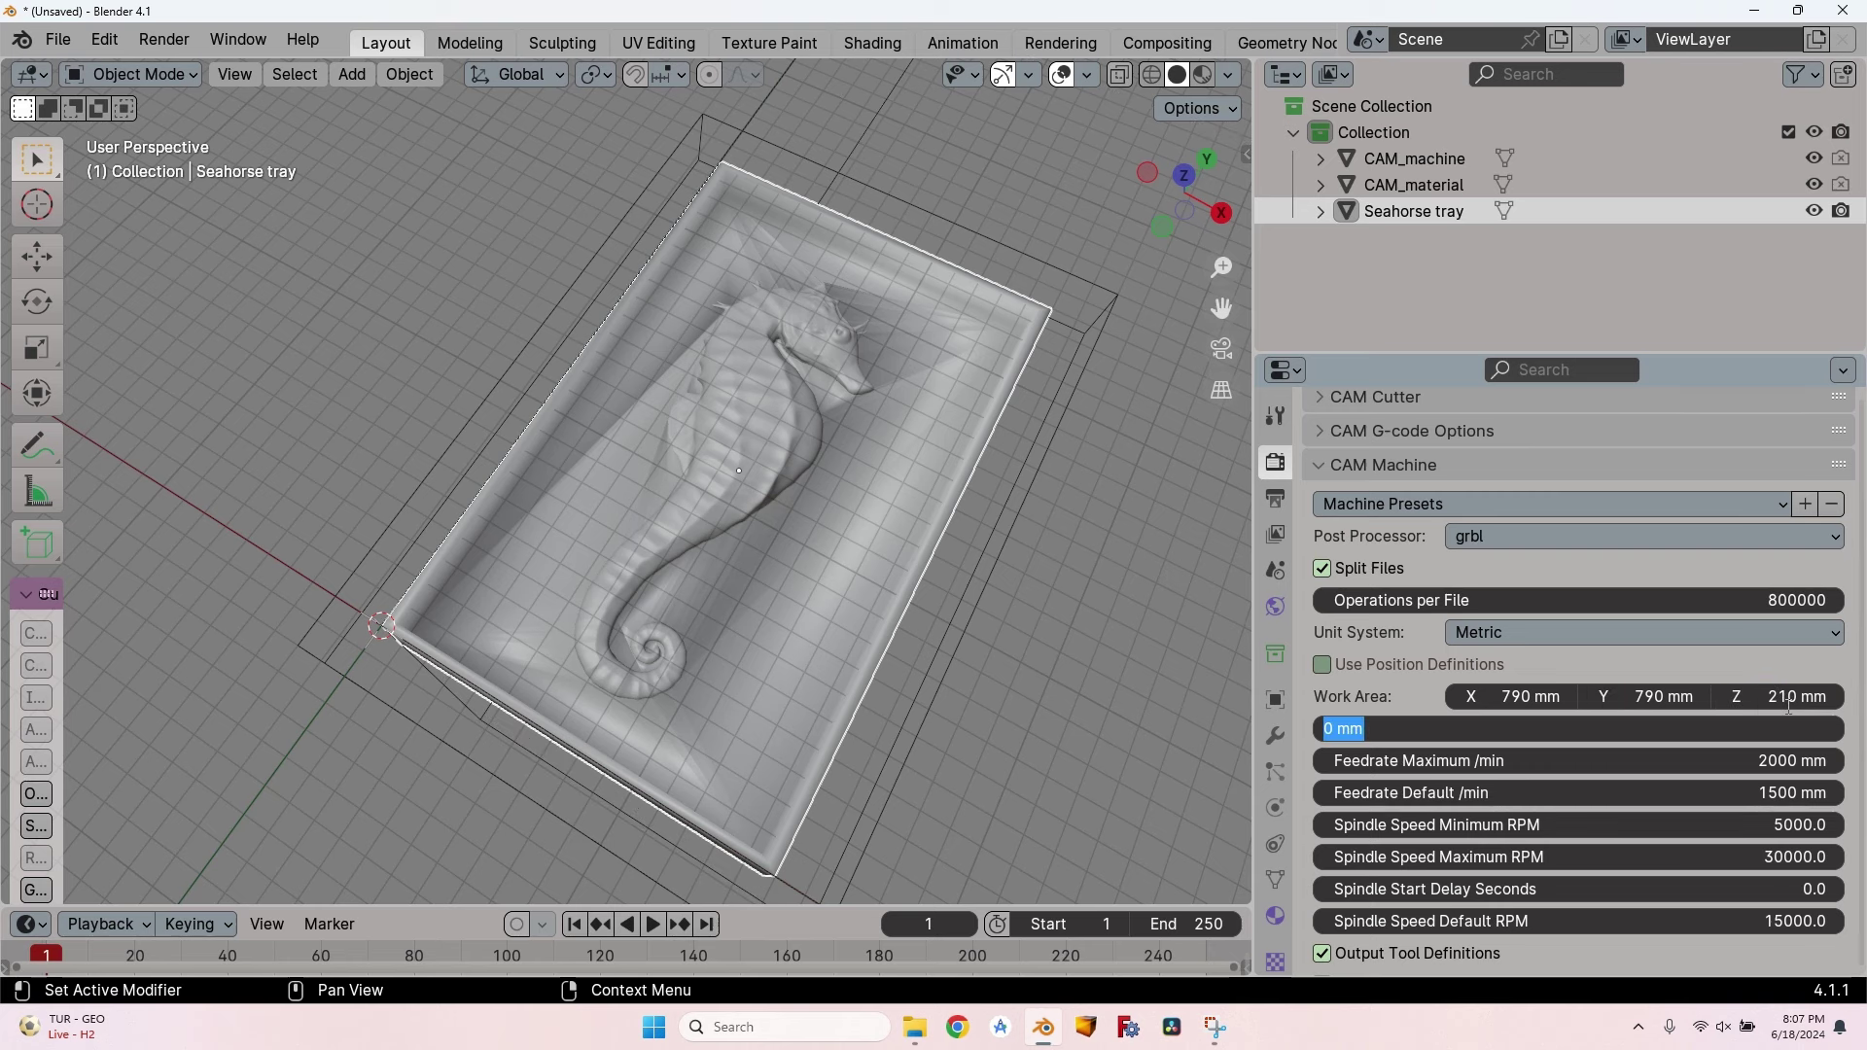
scroll(1409, 680, "down", 3)
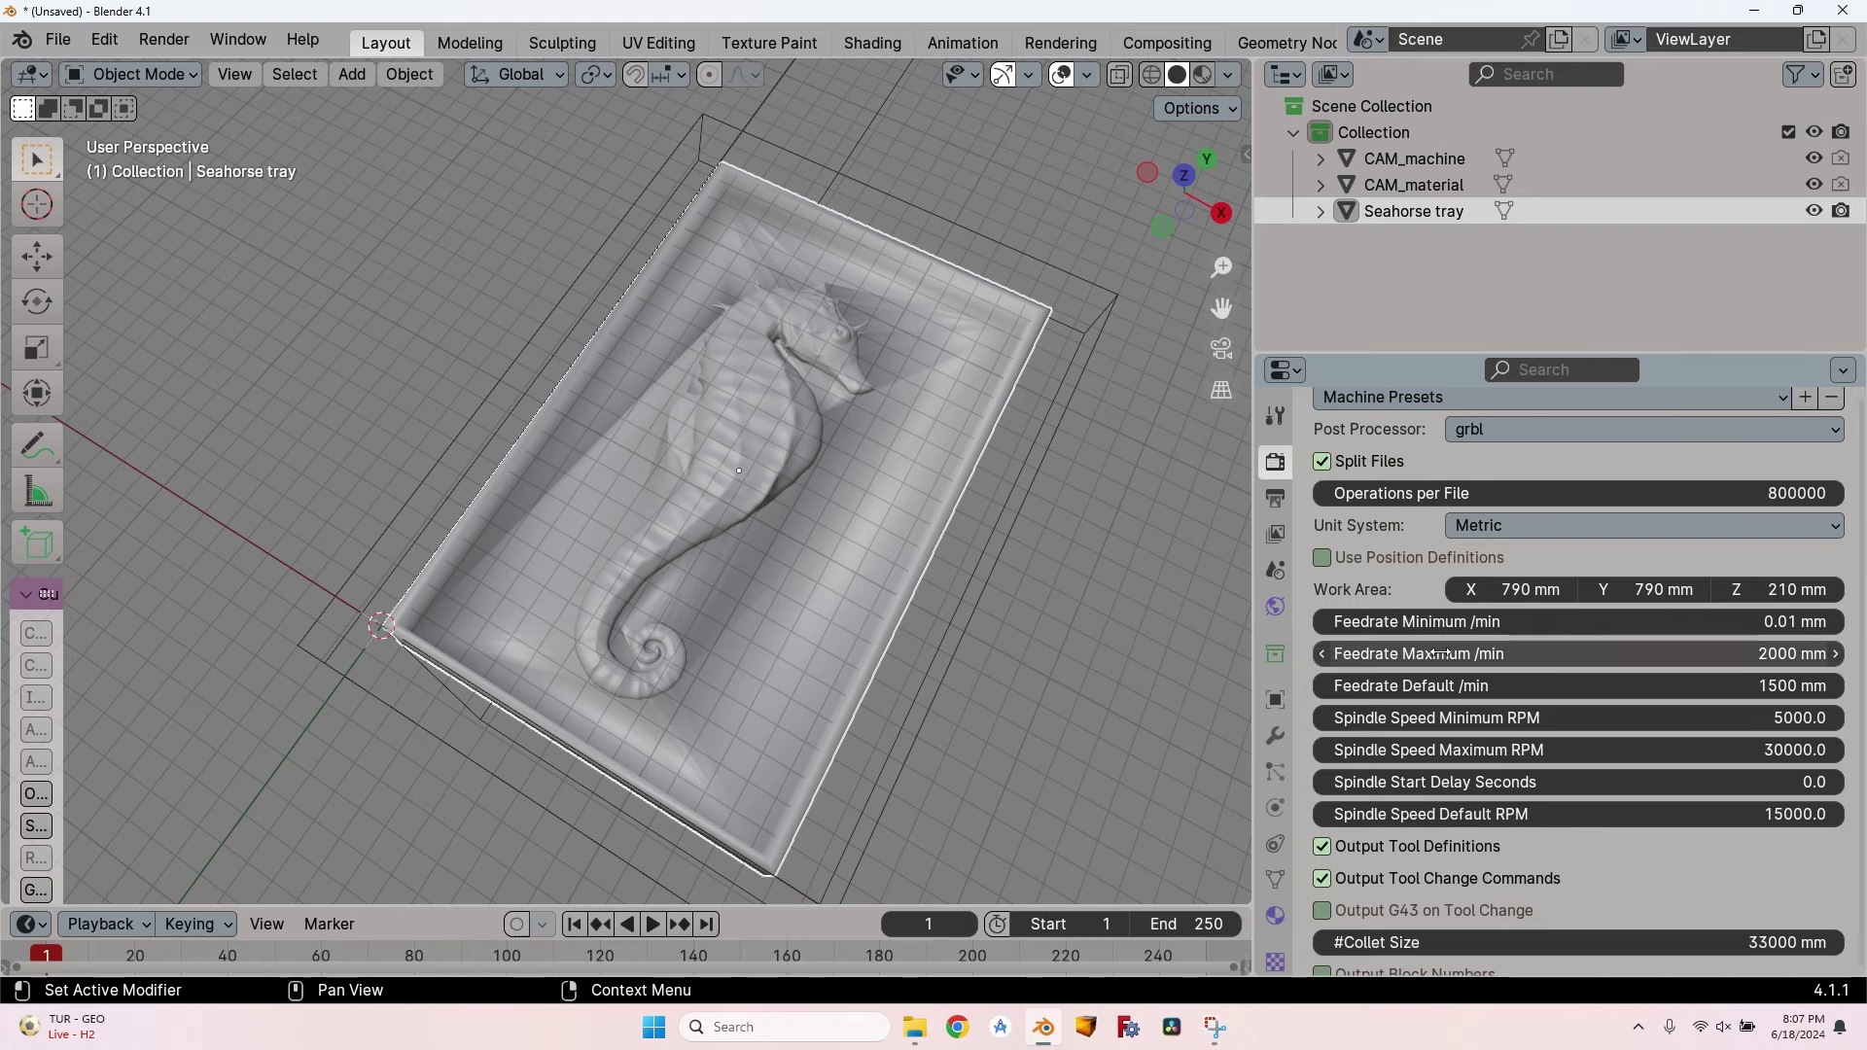
left_click(1797, 653)
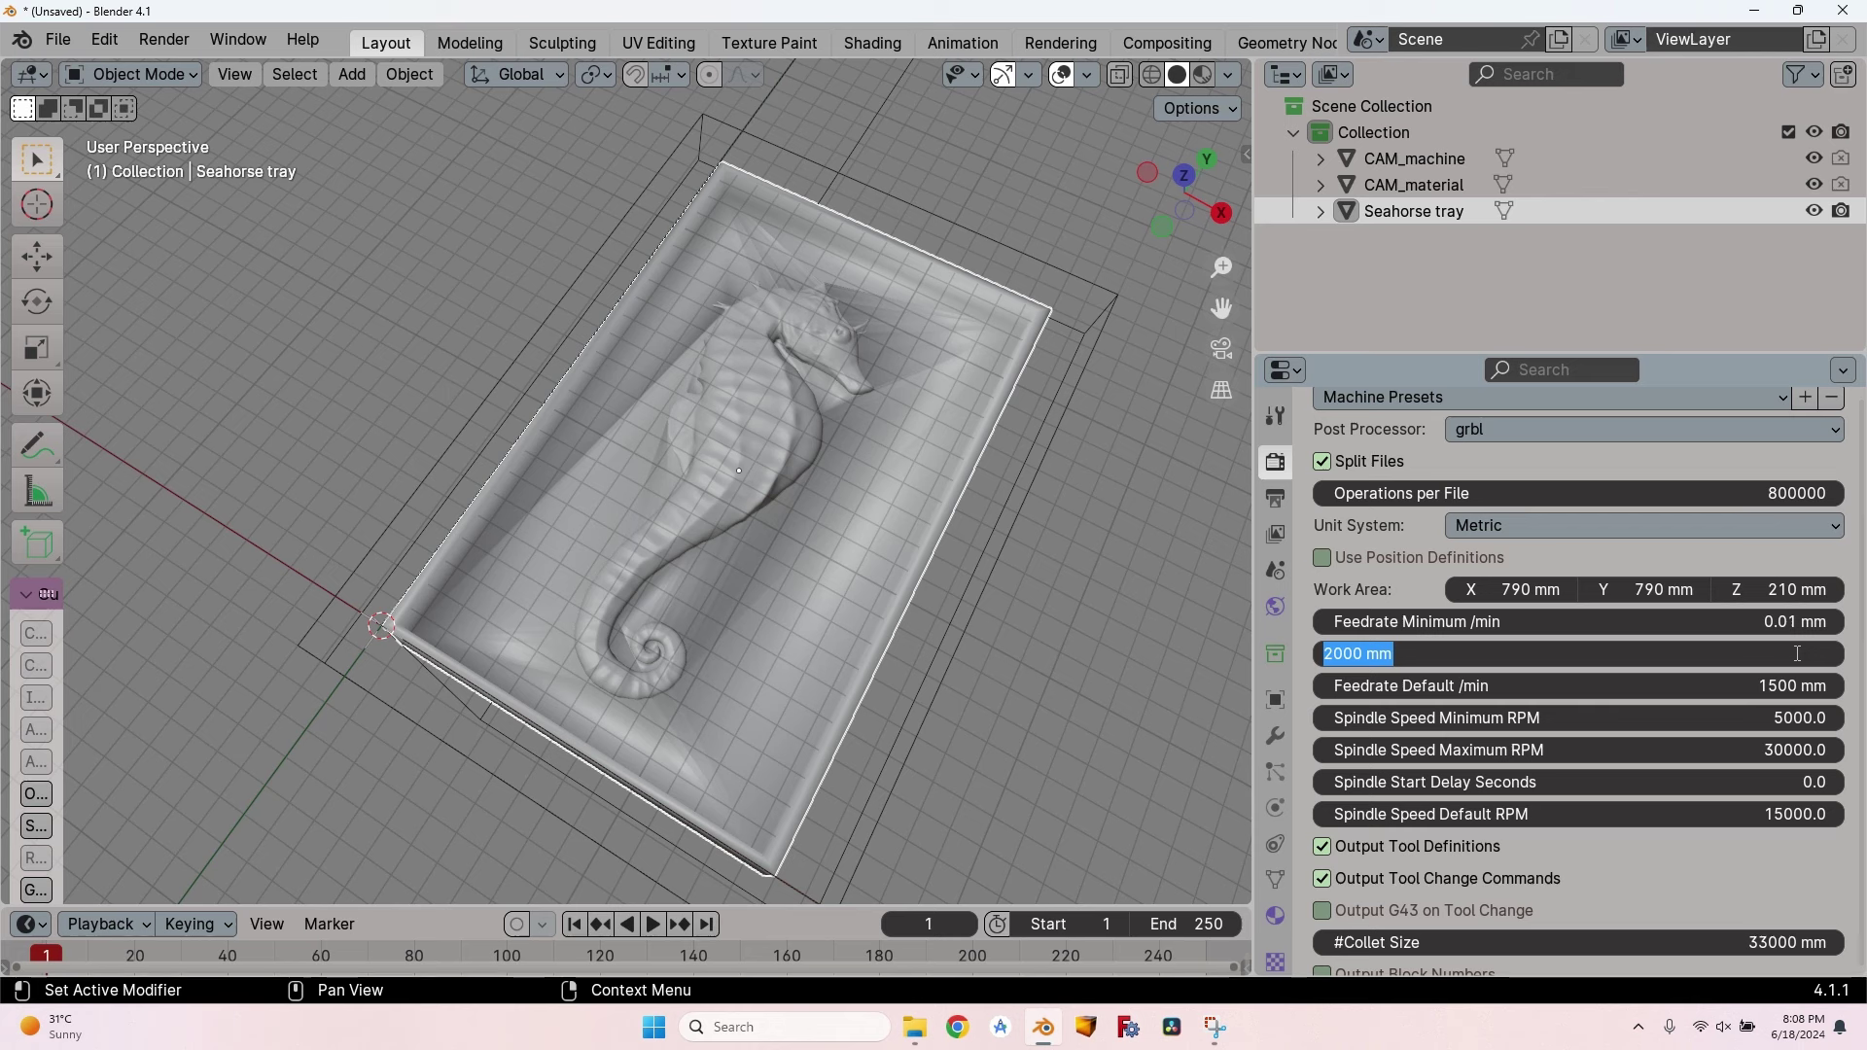
type("6500")
Confirm the 6500 maximum feedrate, then set collet size 33 mm and price per hour 100.00.
key("Return")
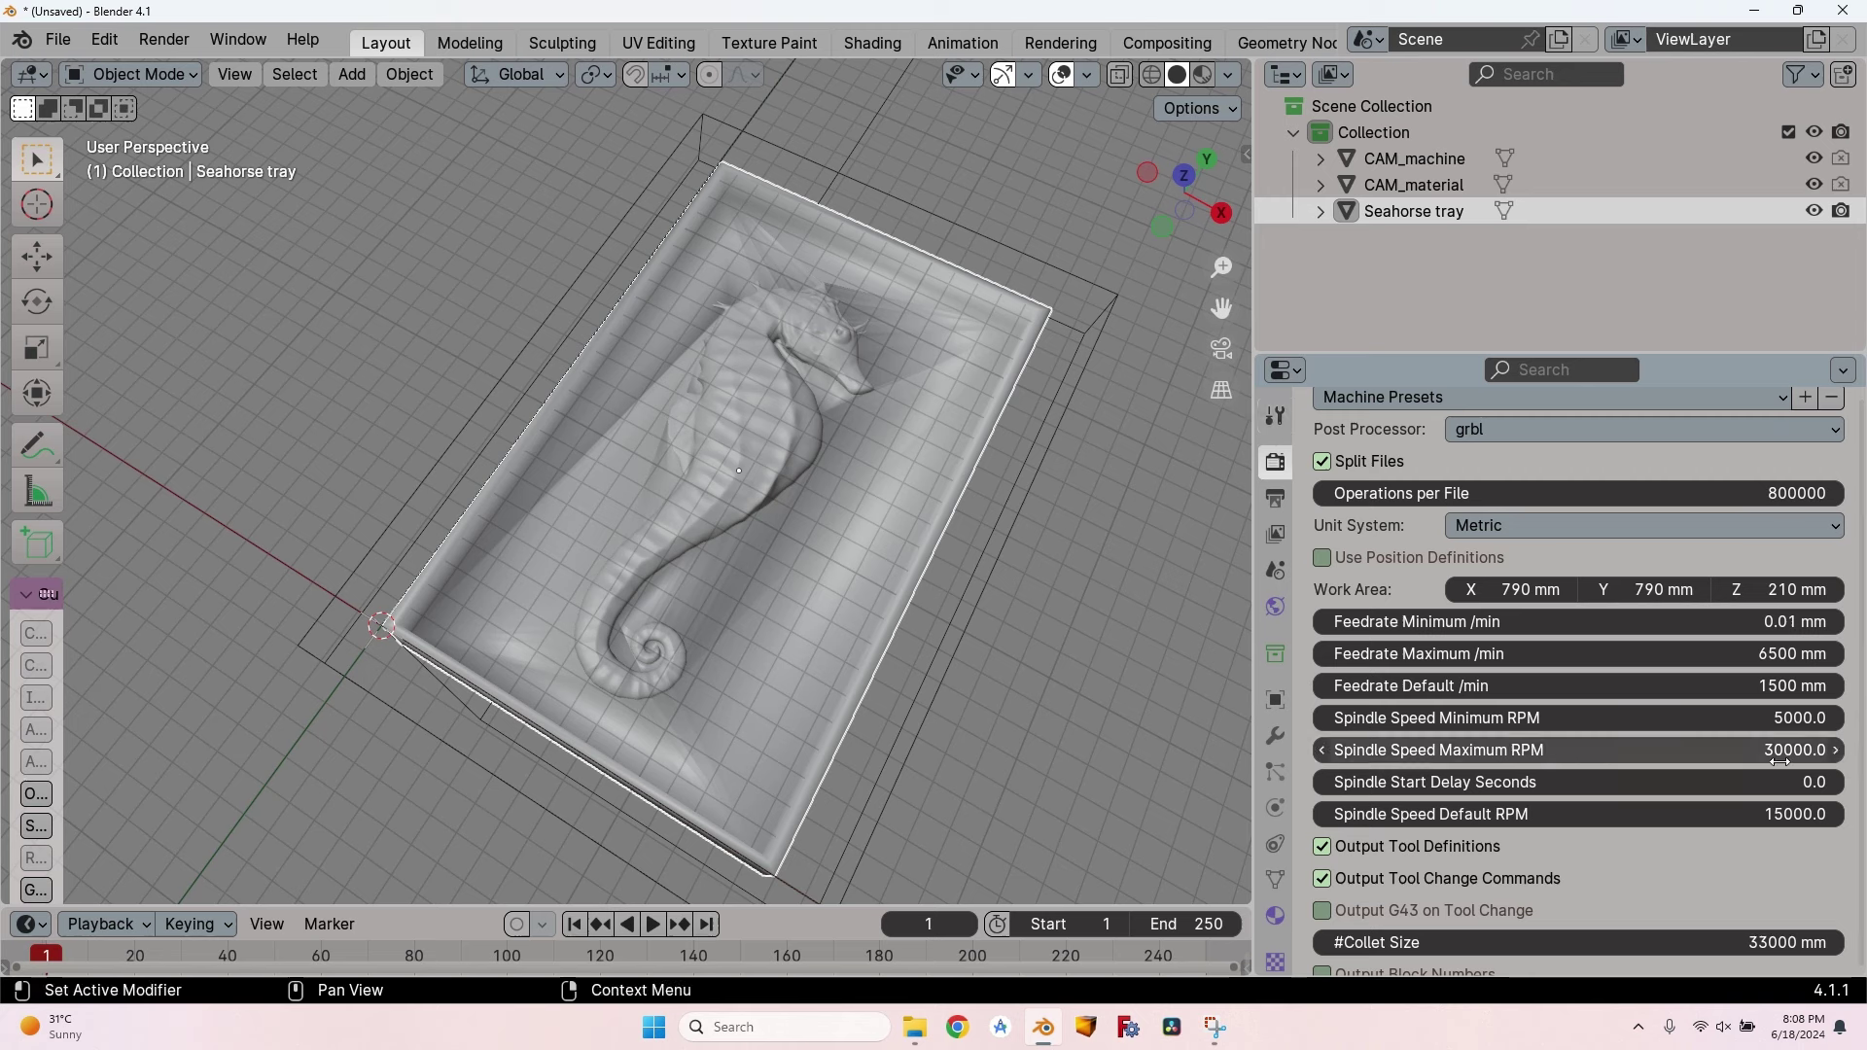
scroll(1405, 744, "down", 3)
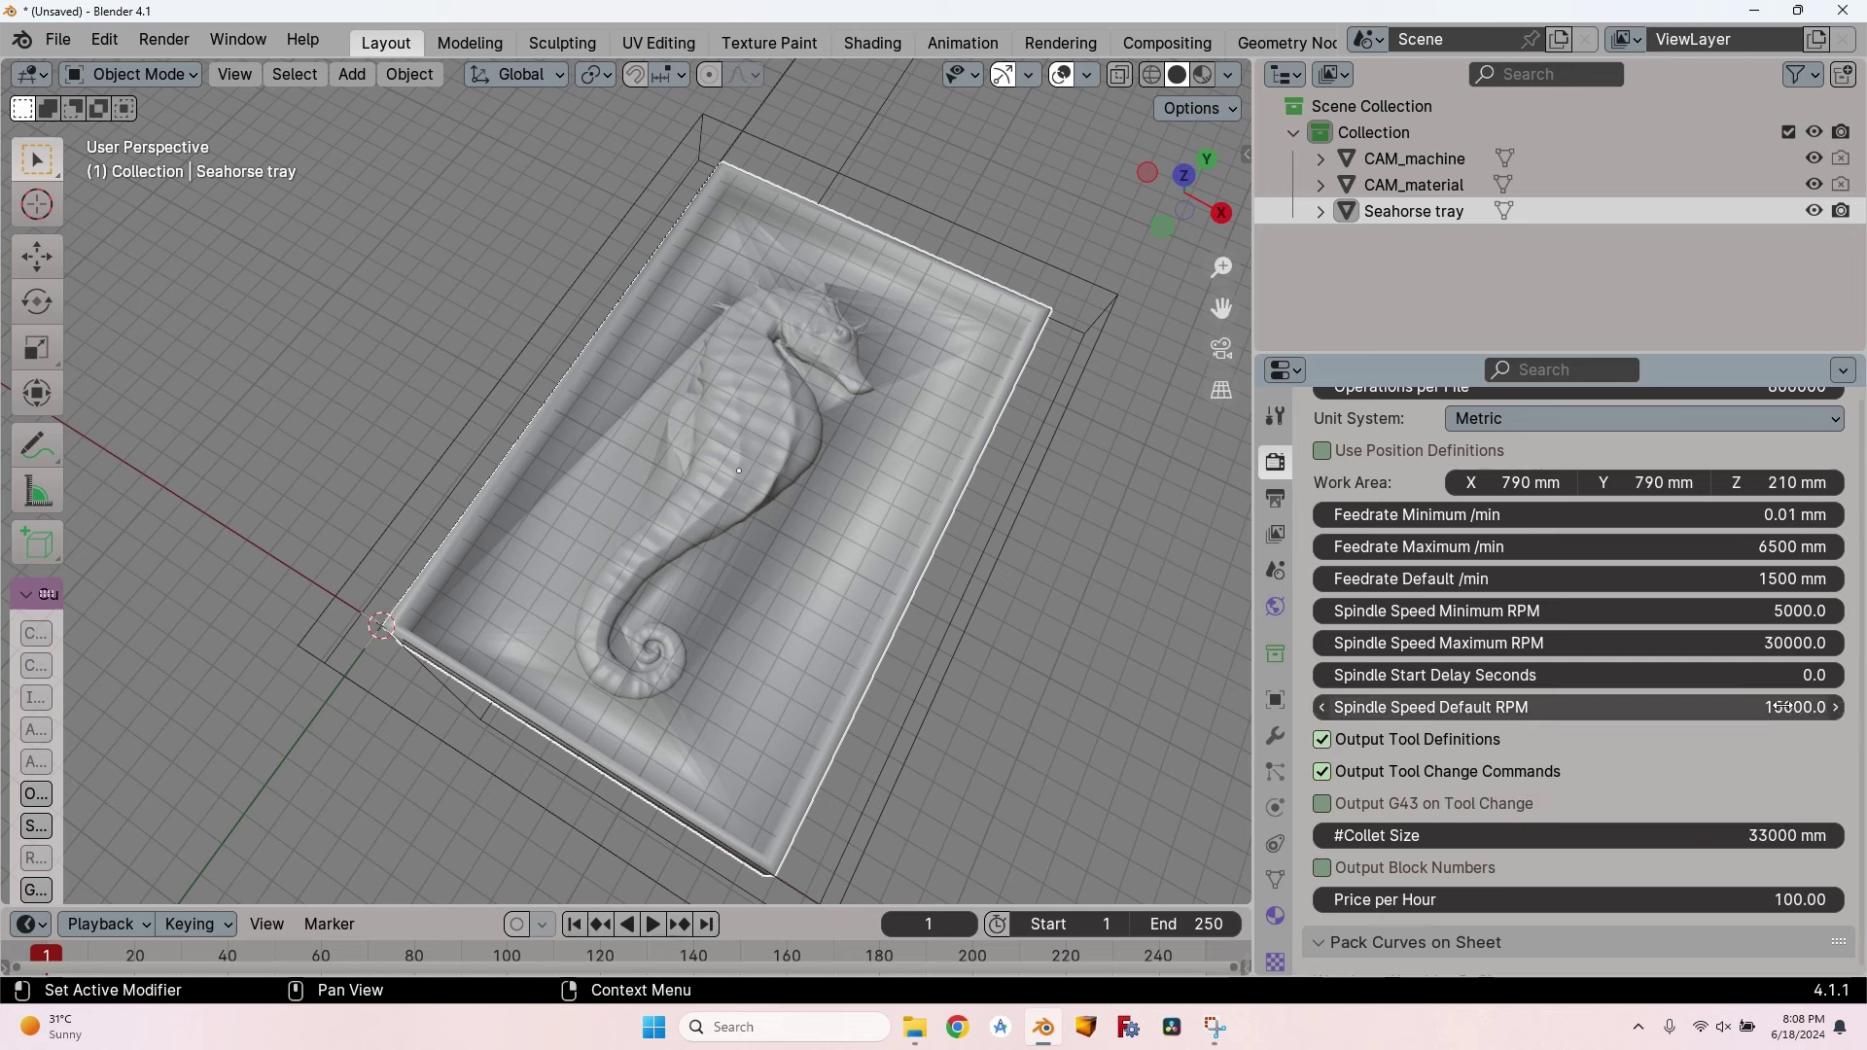
scroll(1307, 697, "down", 3)
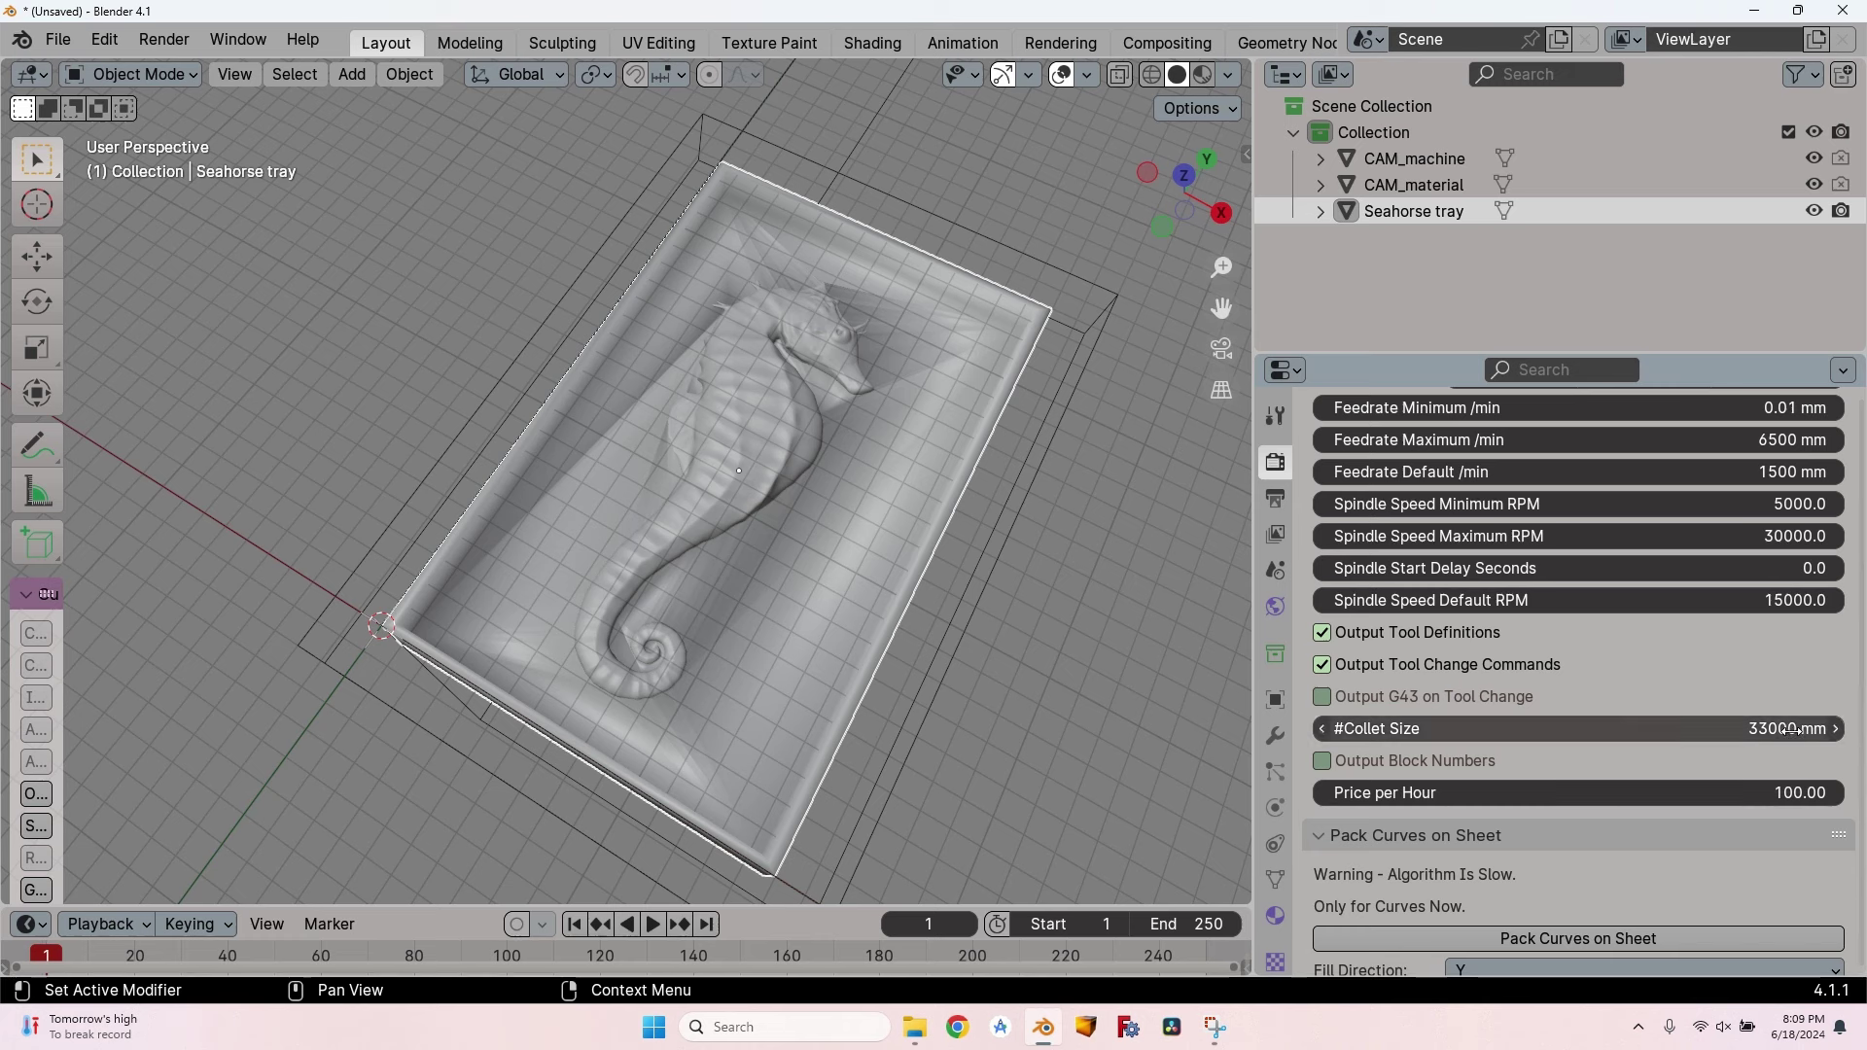
left_click(1609, 729)
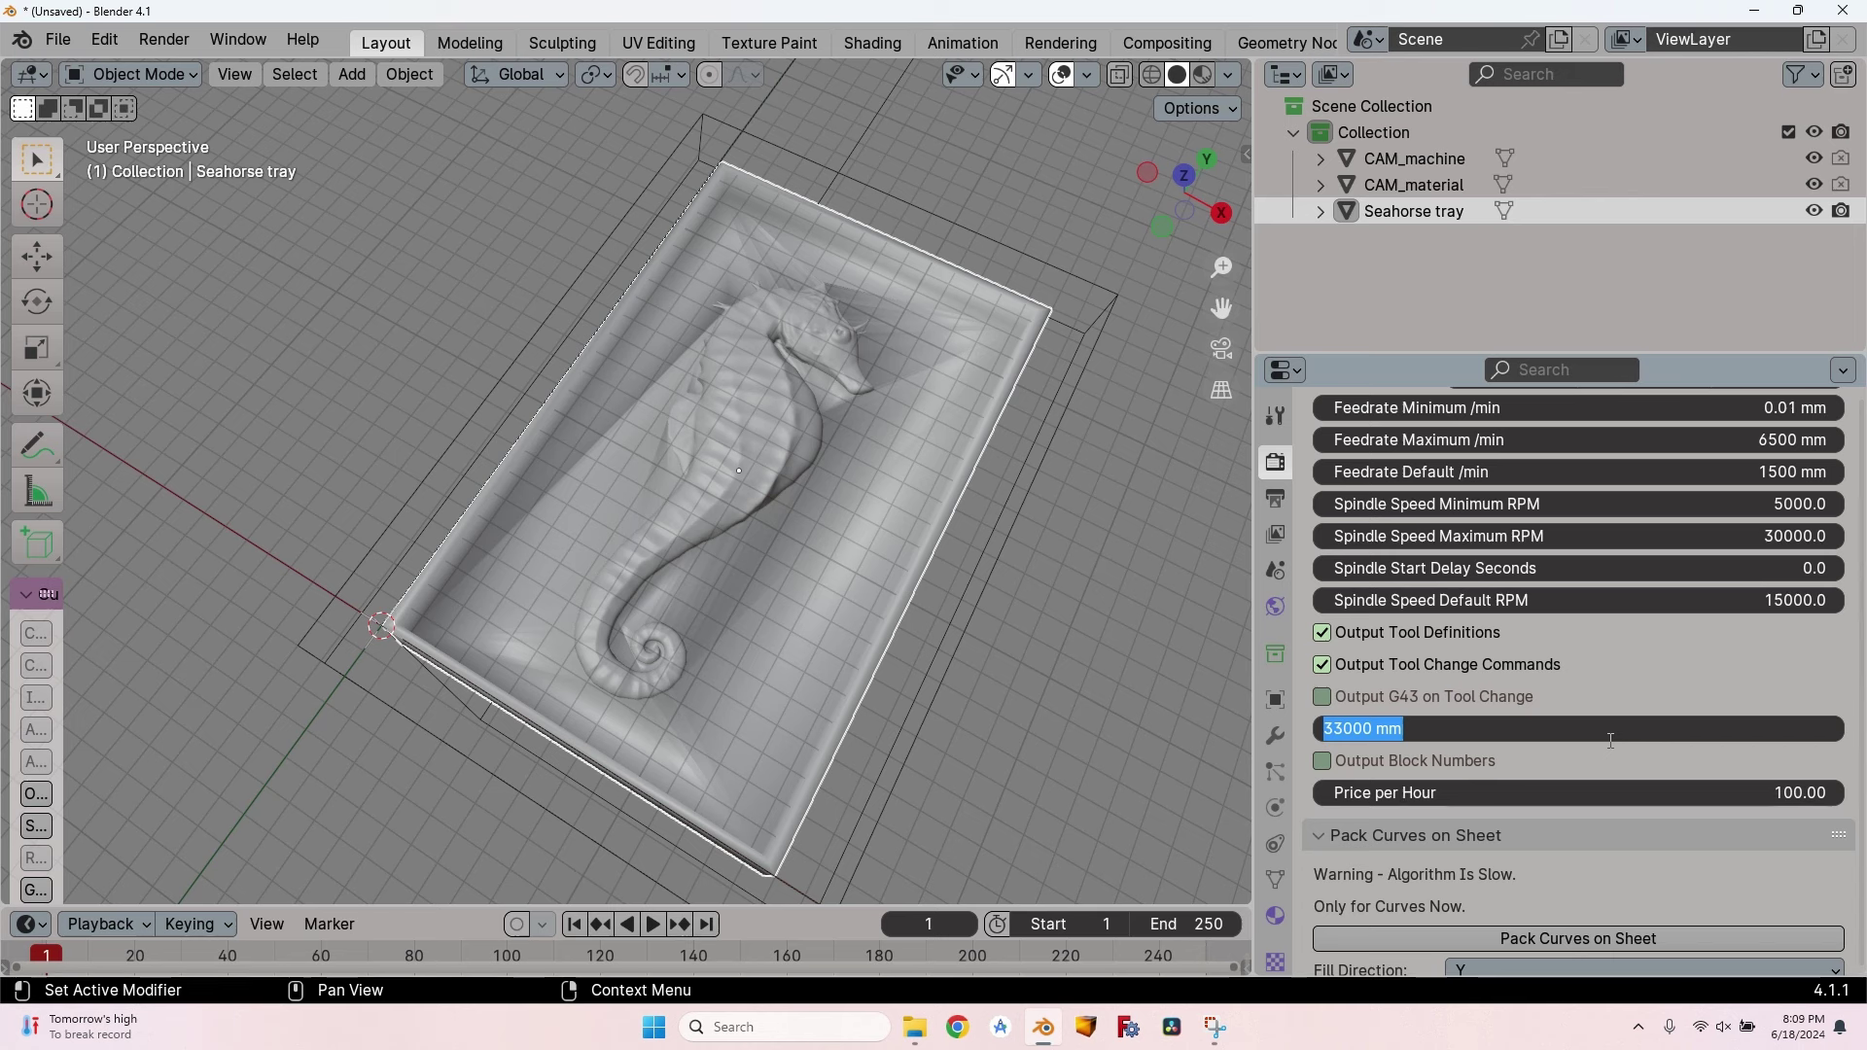
key("Tab")
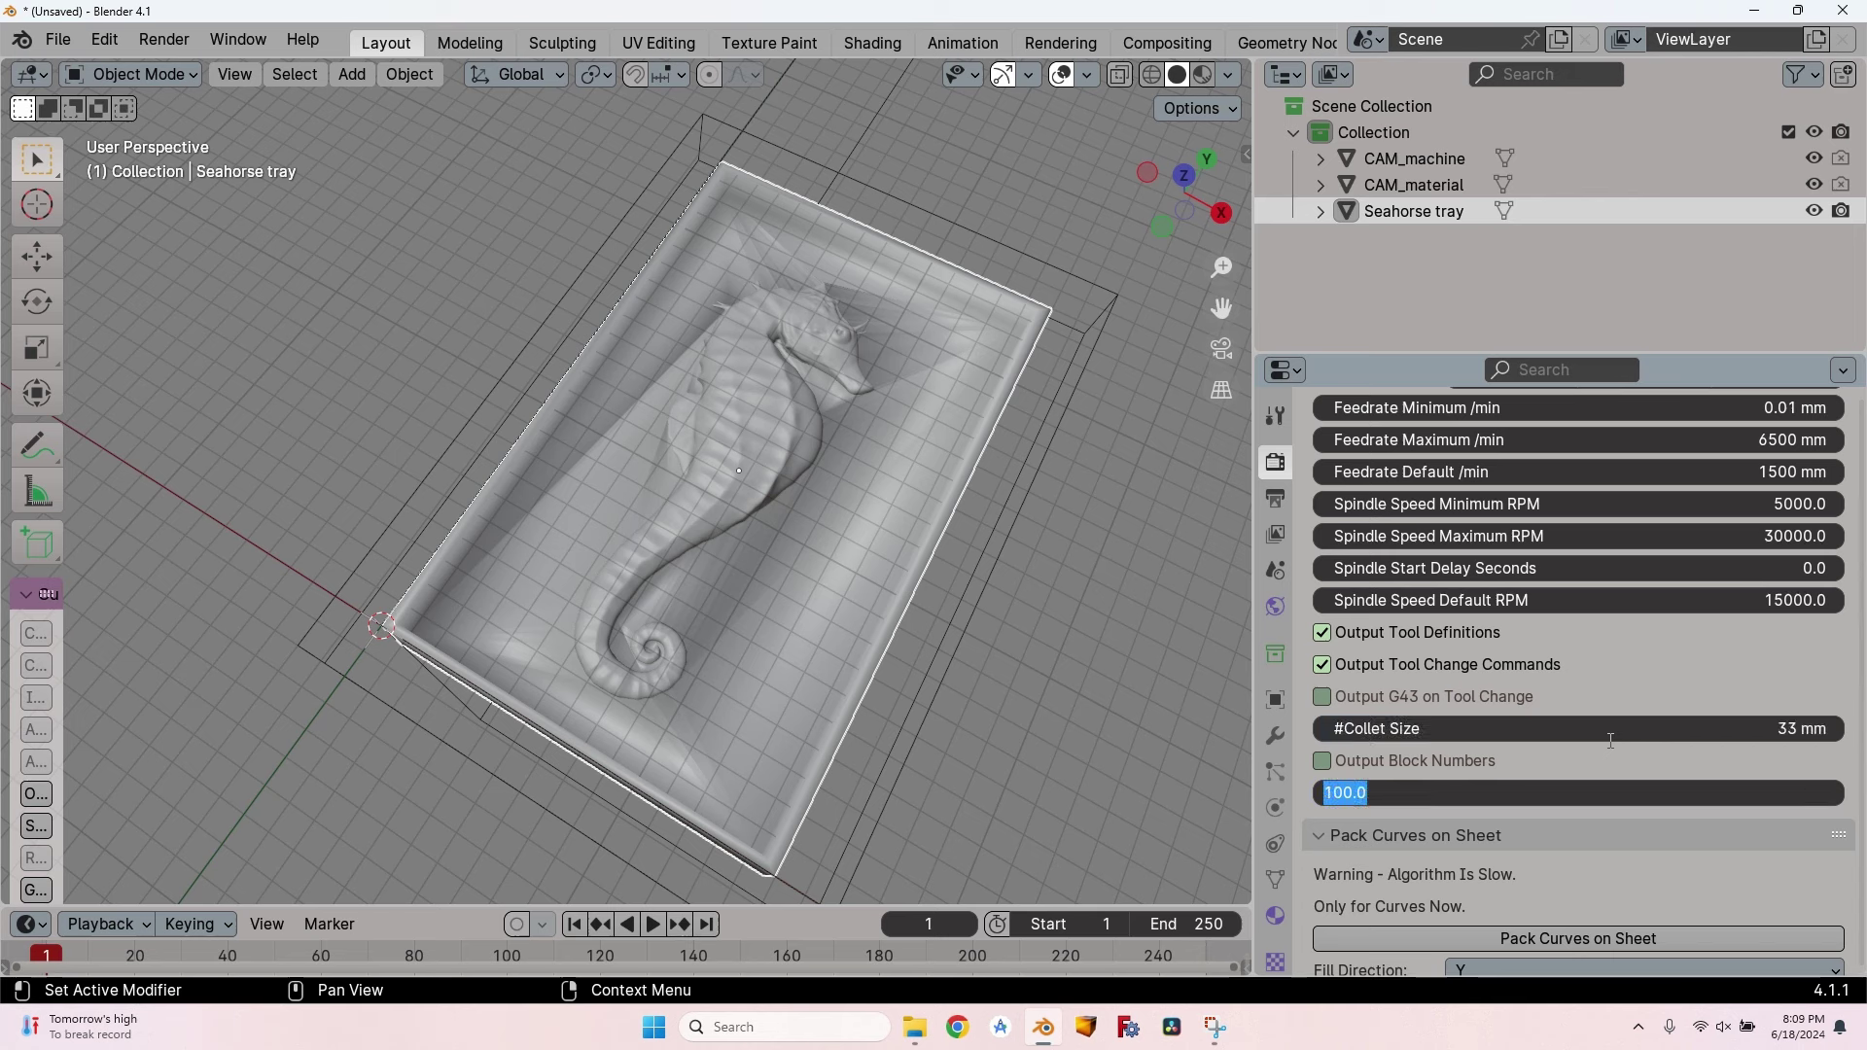
key("Tab")
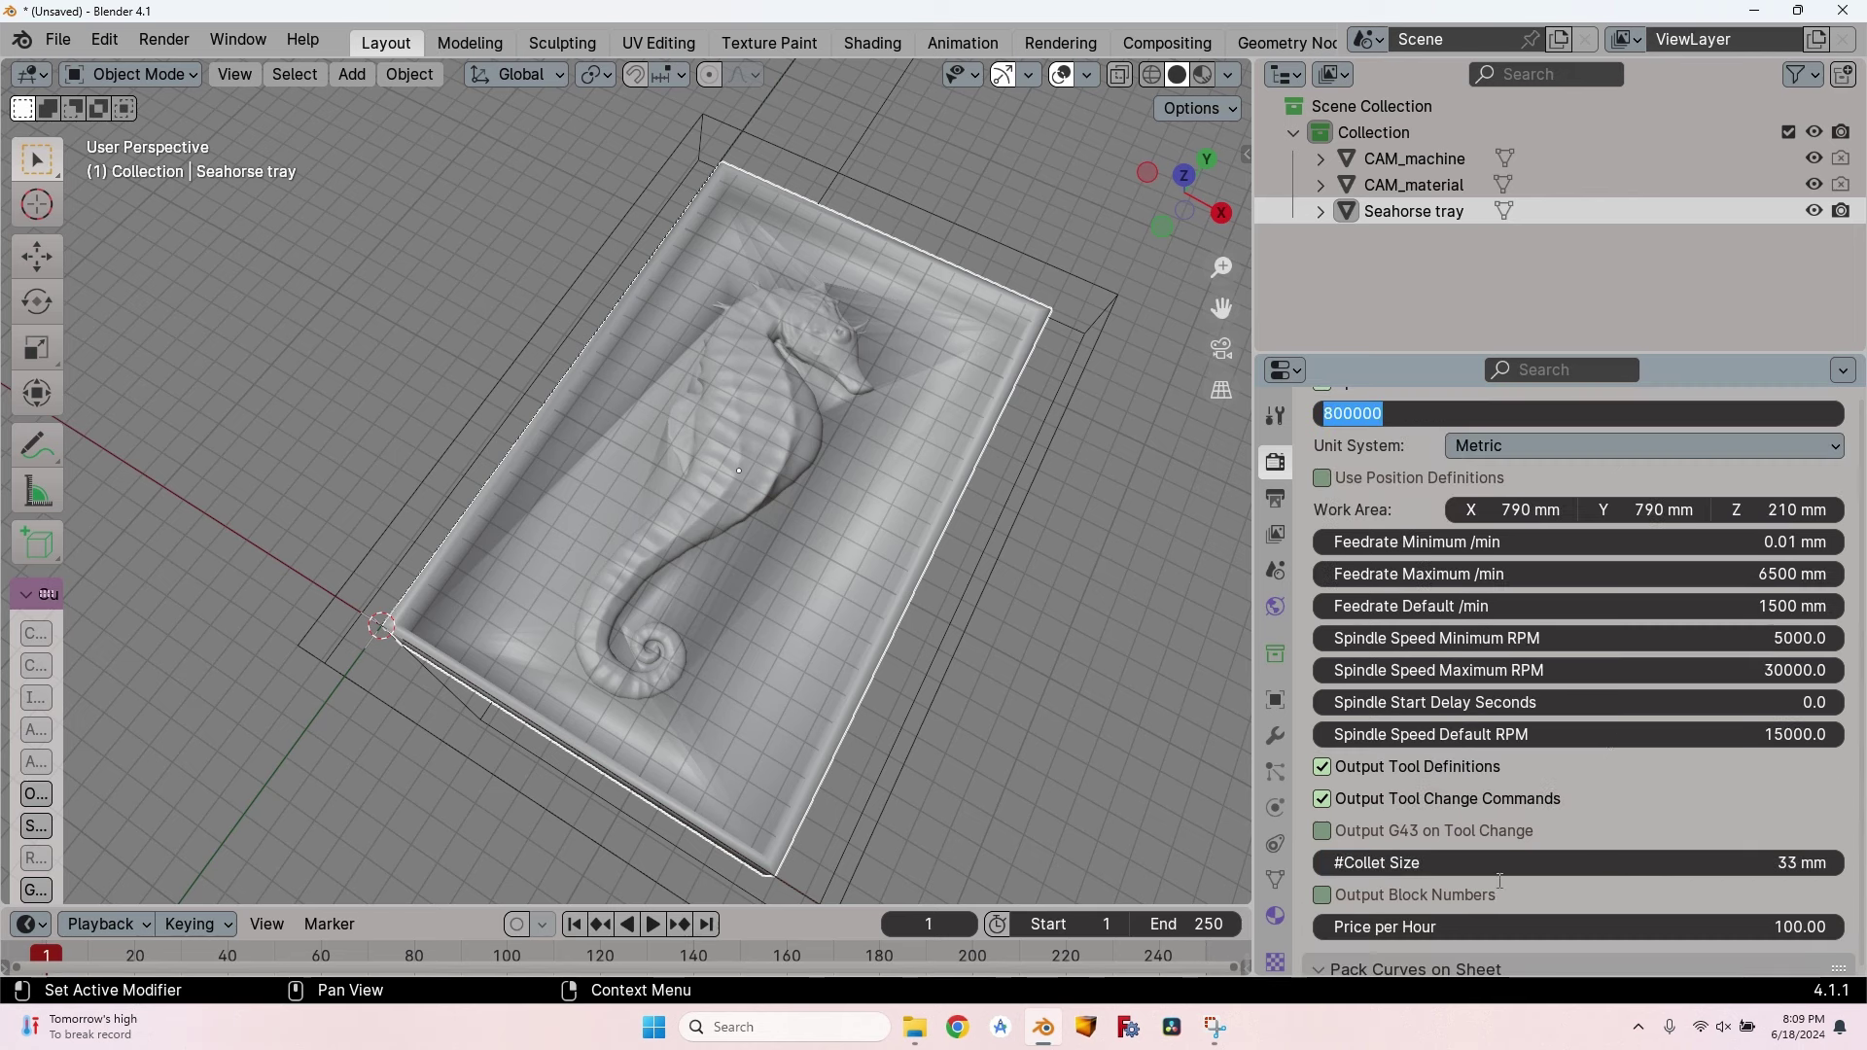
key("Escape")
scroll(1761, 733, "down", 4)
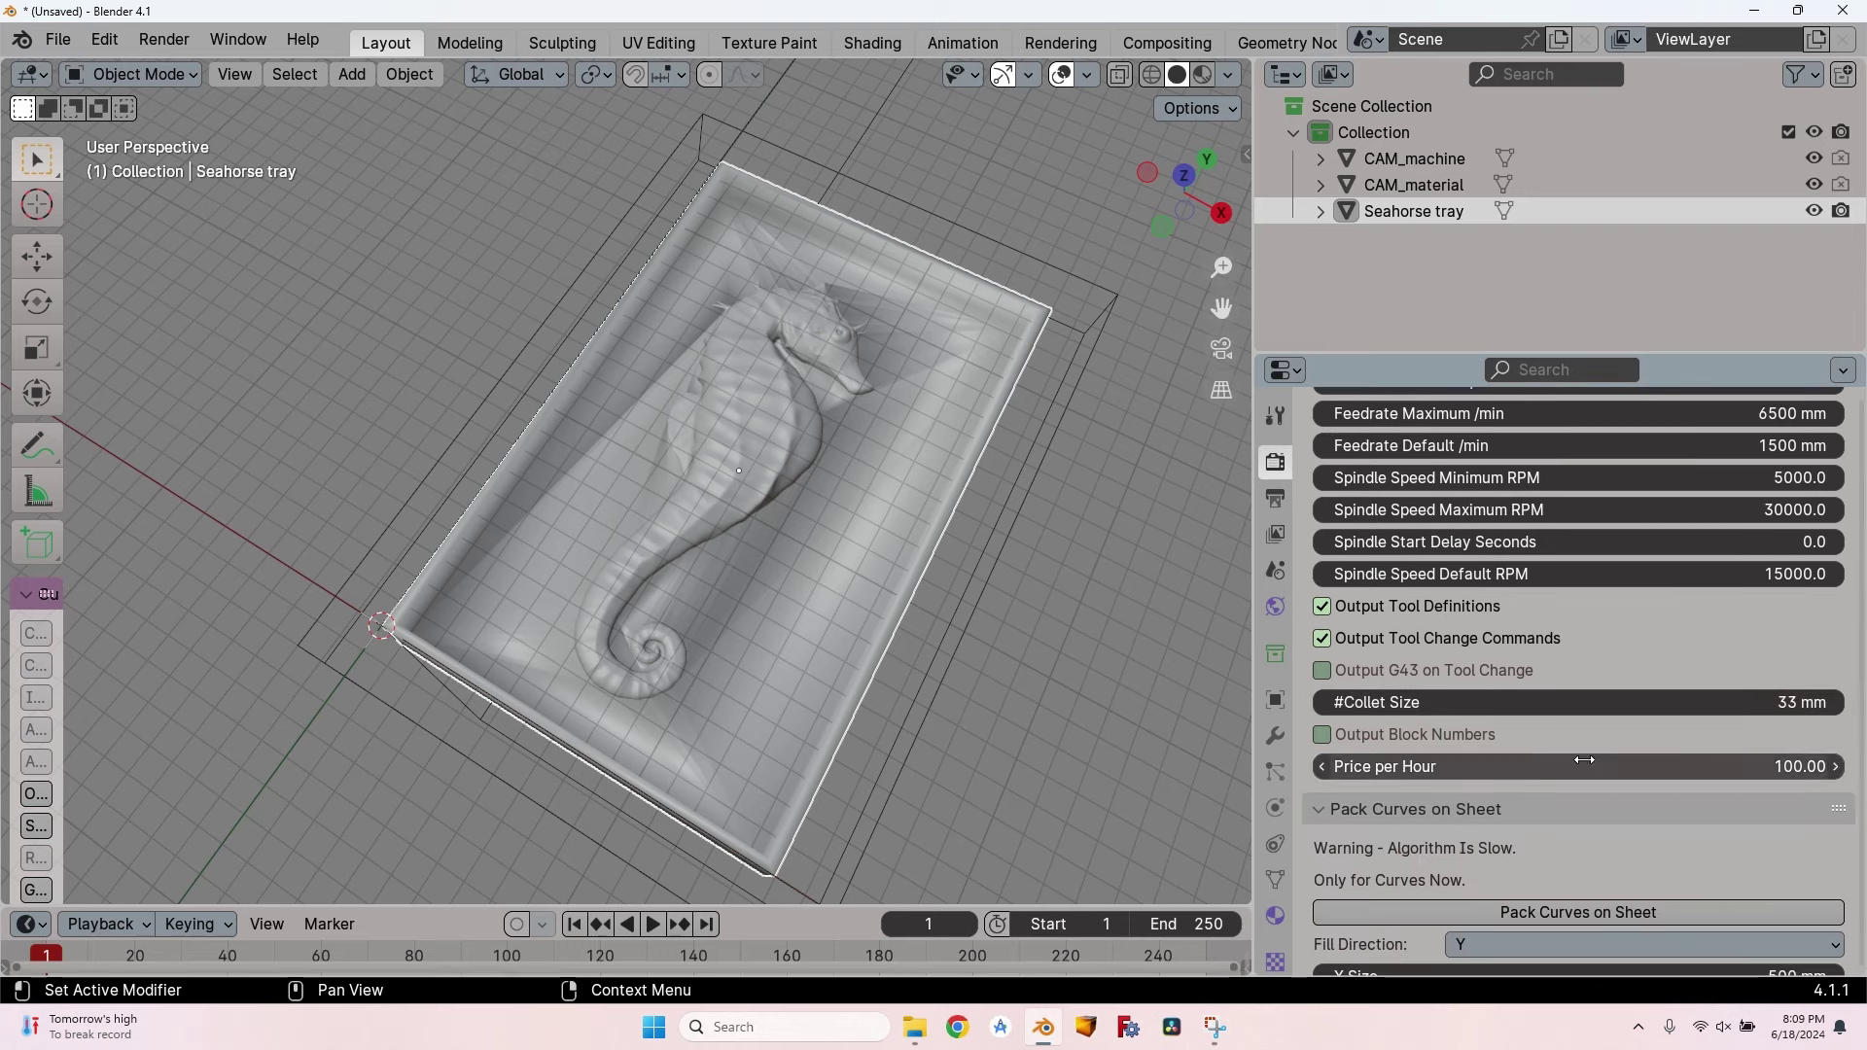
scroll(1317, 801, "down", 4)
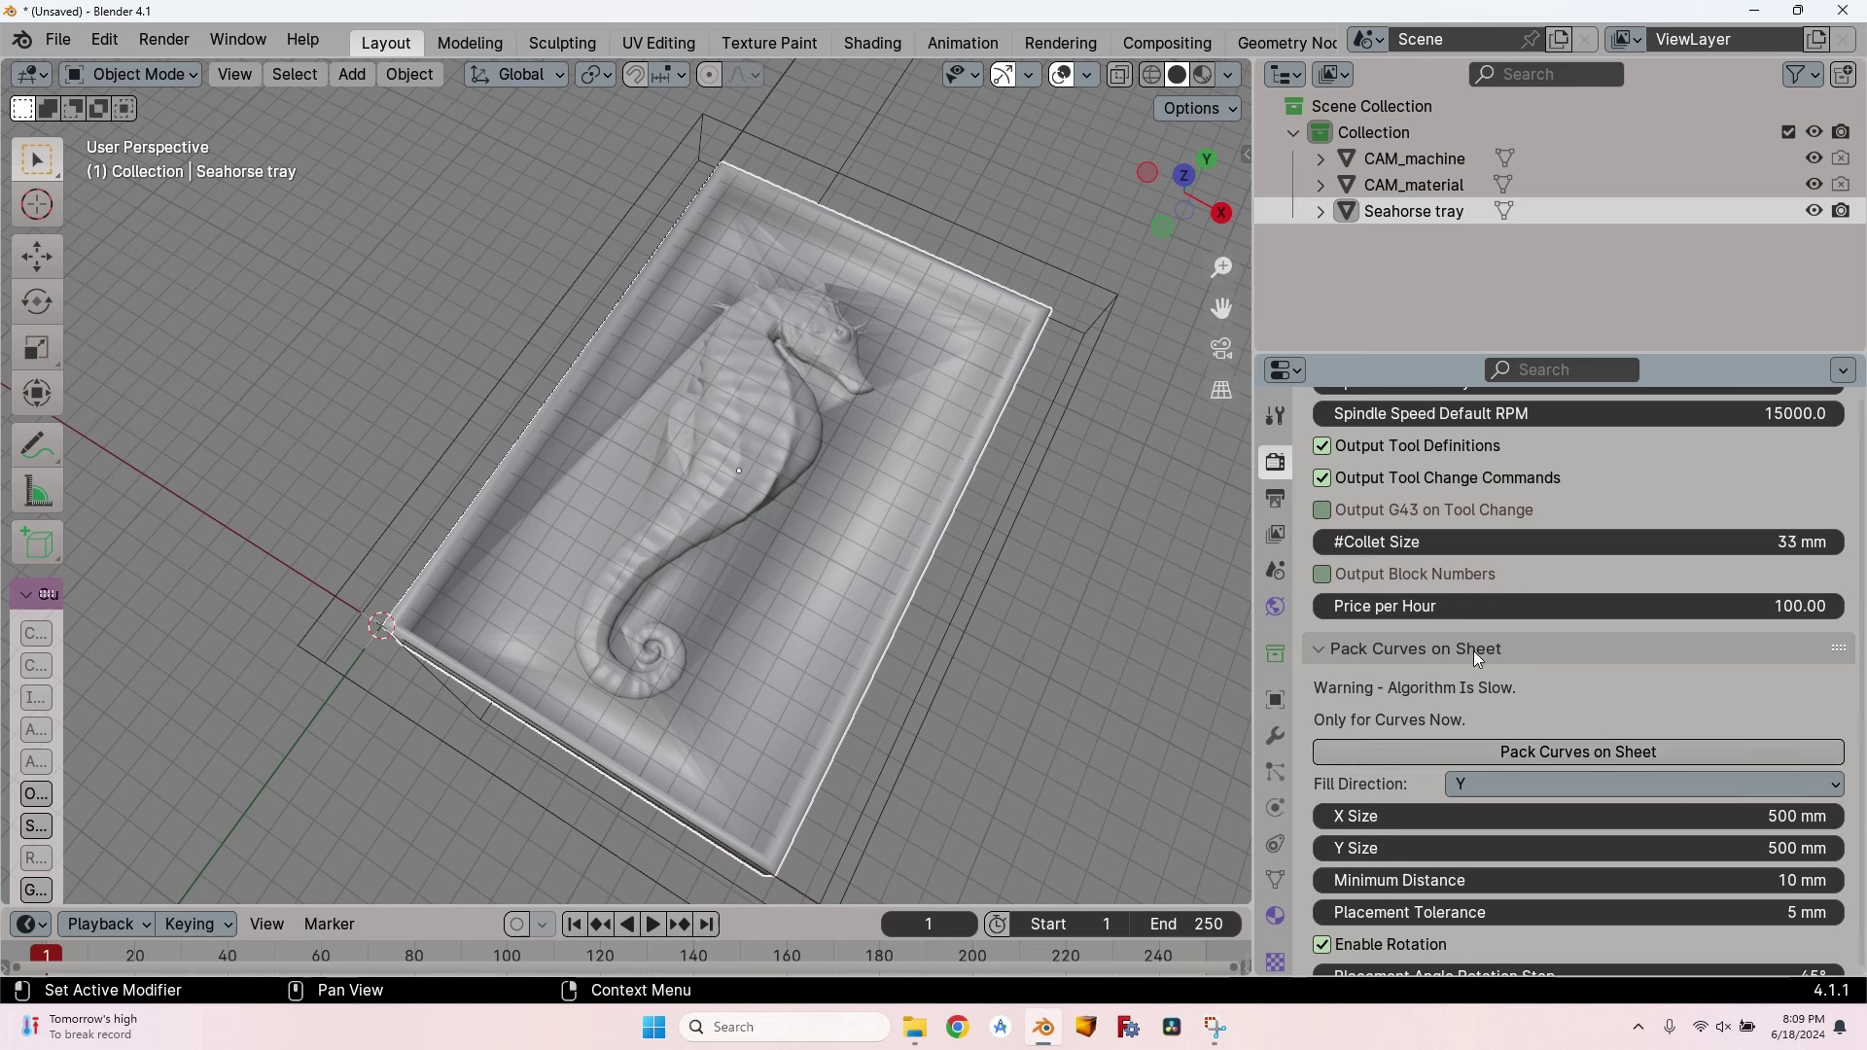
Fold away the sheet packing, plywood slicing and bas relief panels to tidy the sidebar.
left_click(1346, 658)
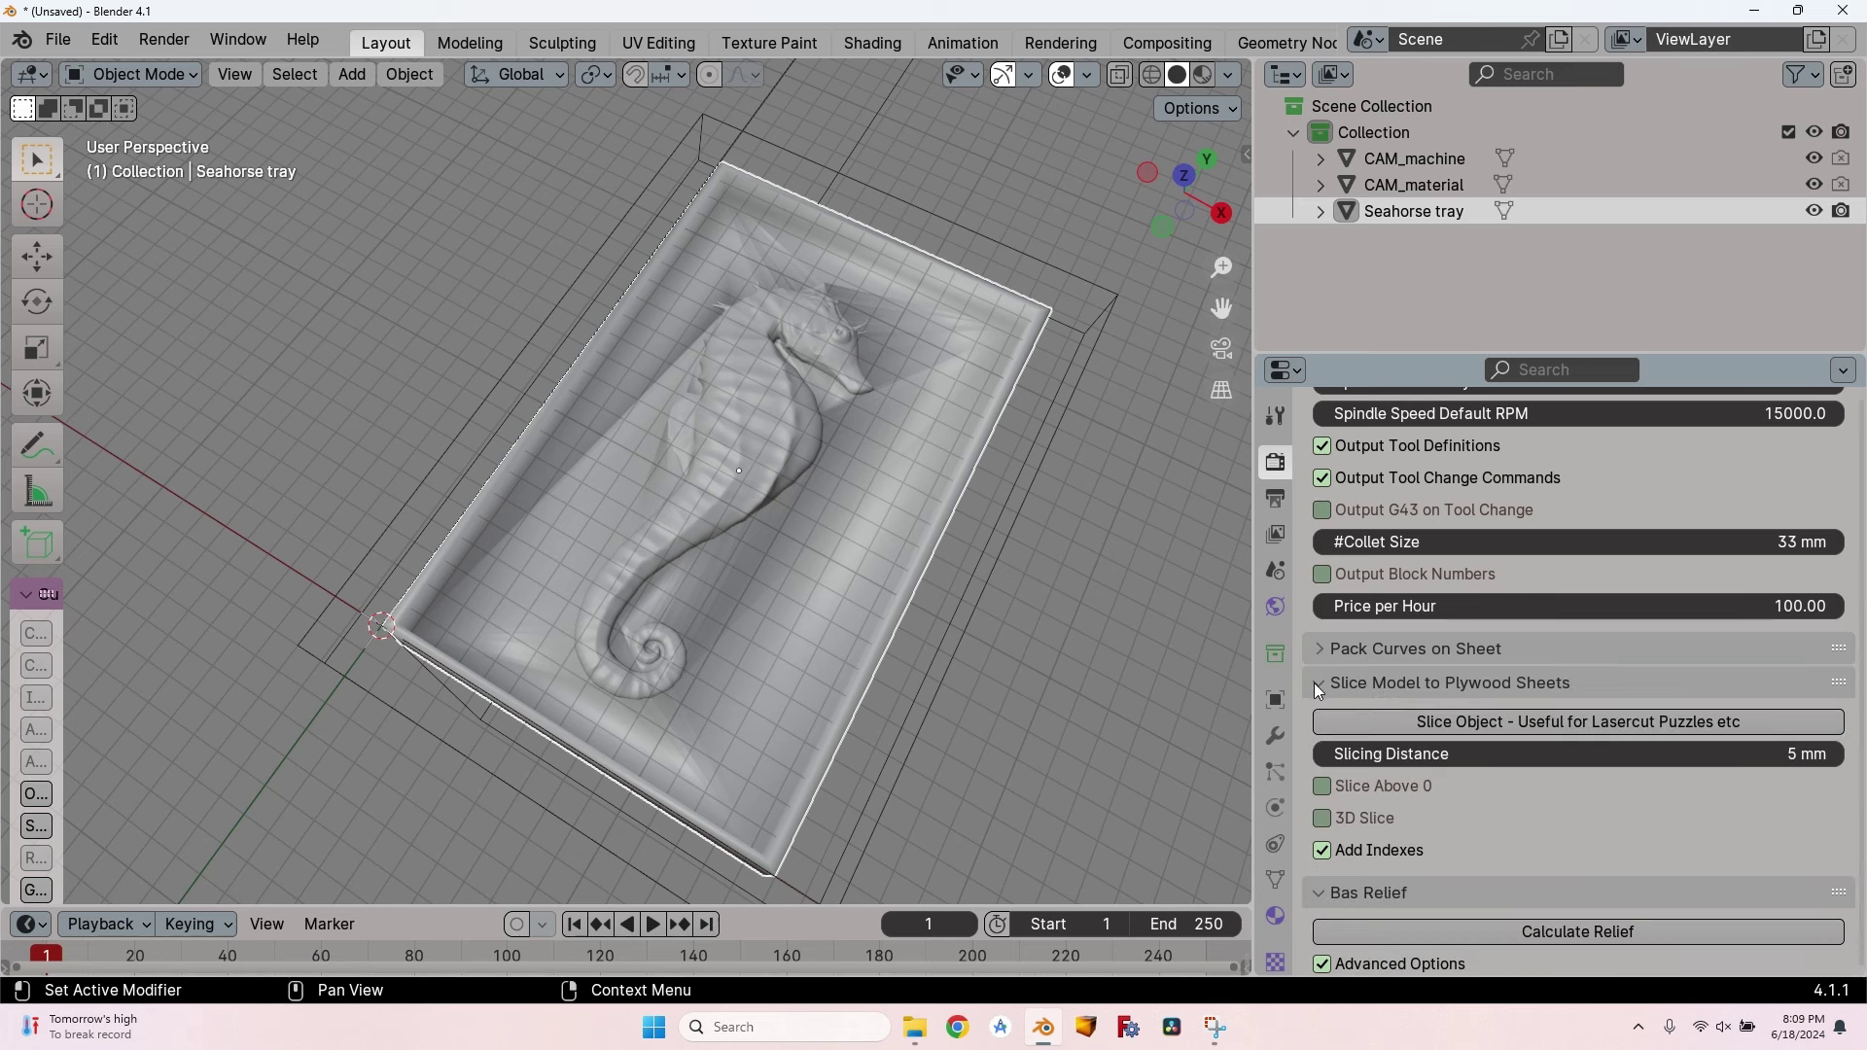
left_click(1314, 683)
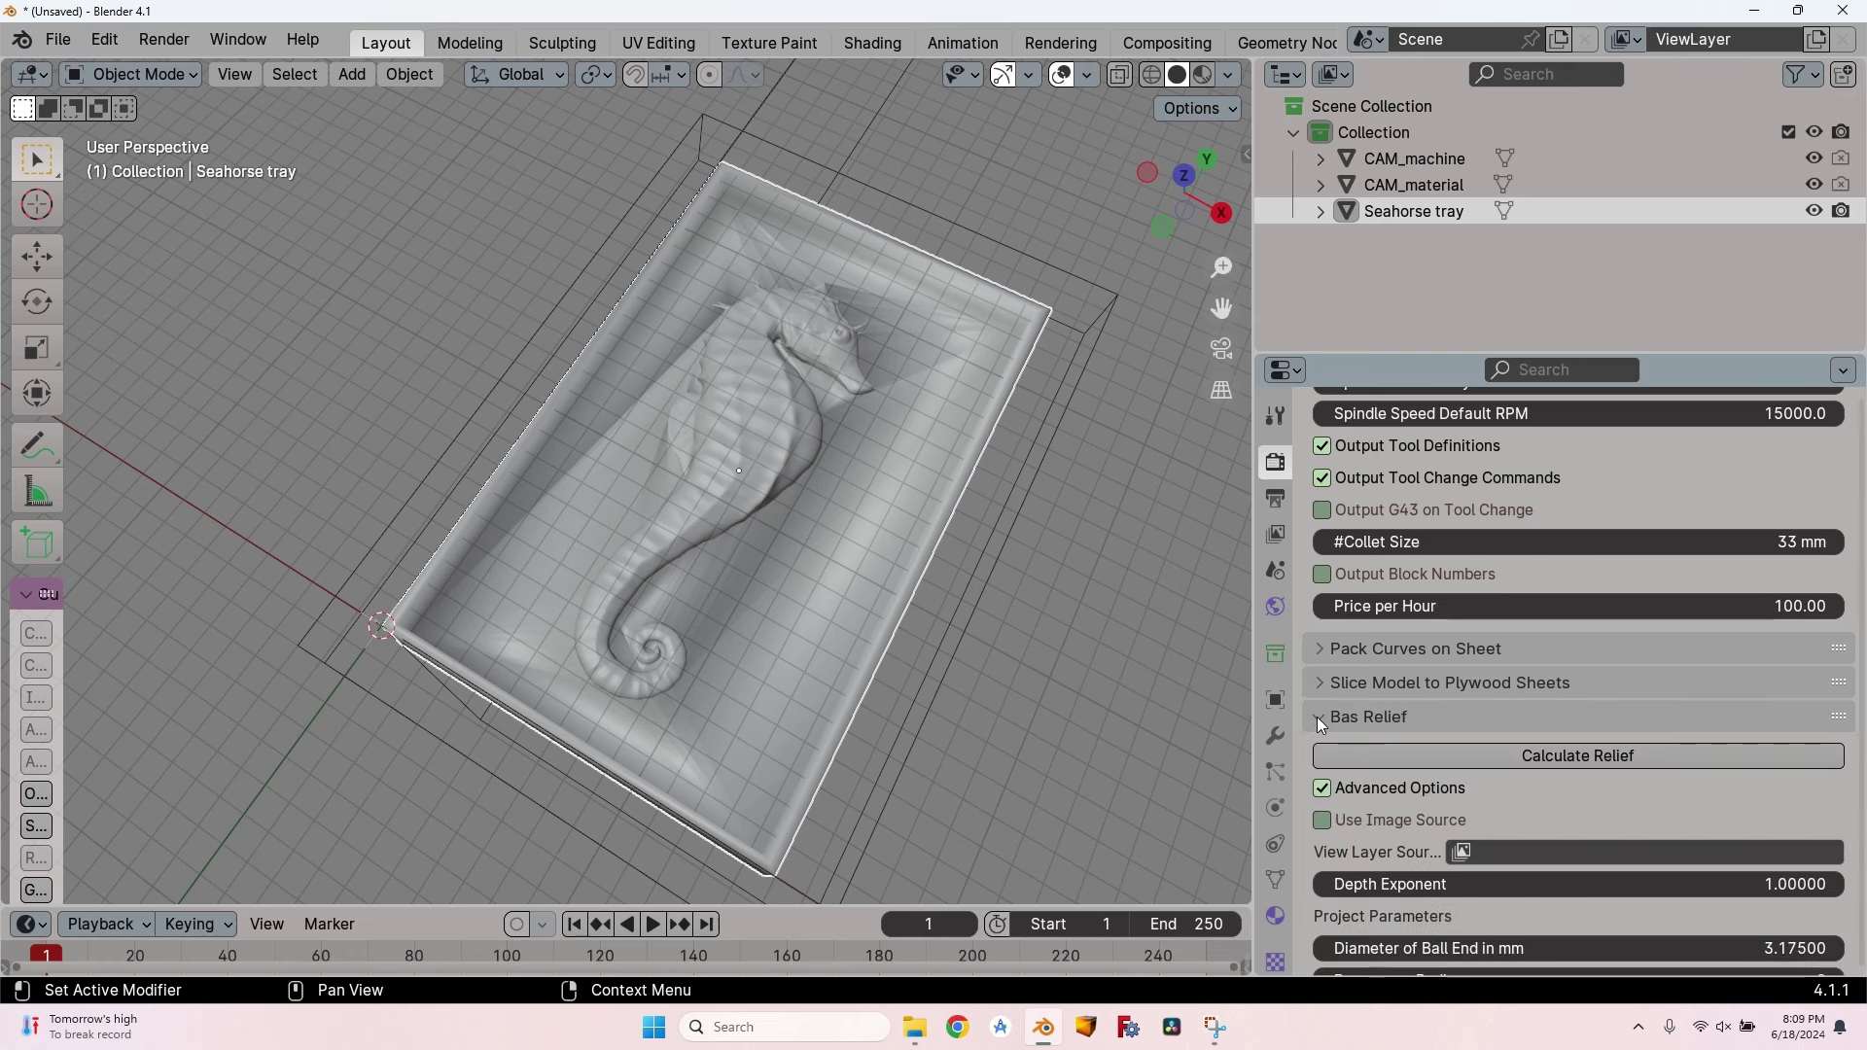
left_click(1317, 714)
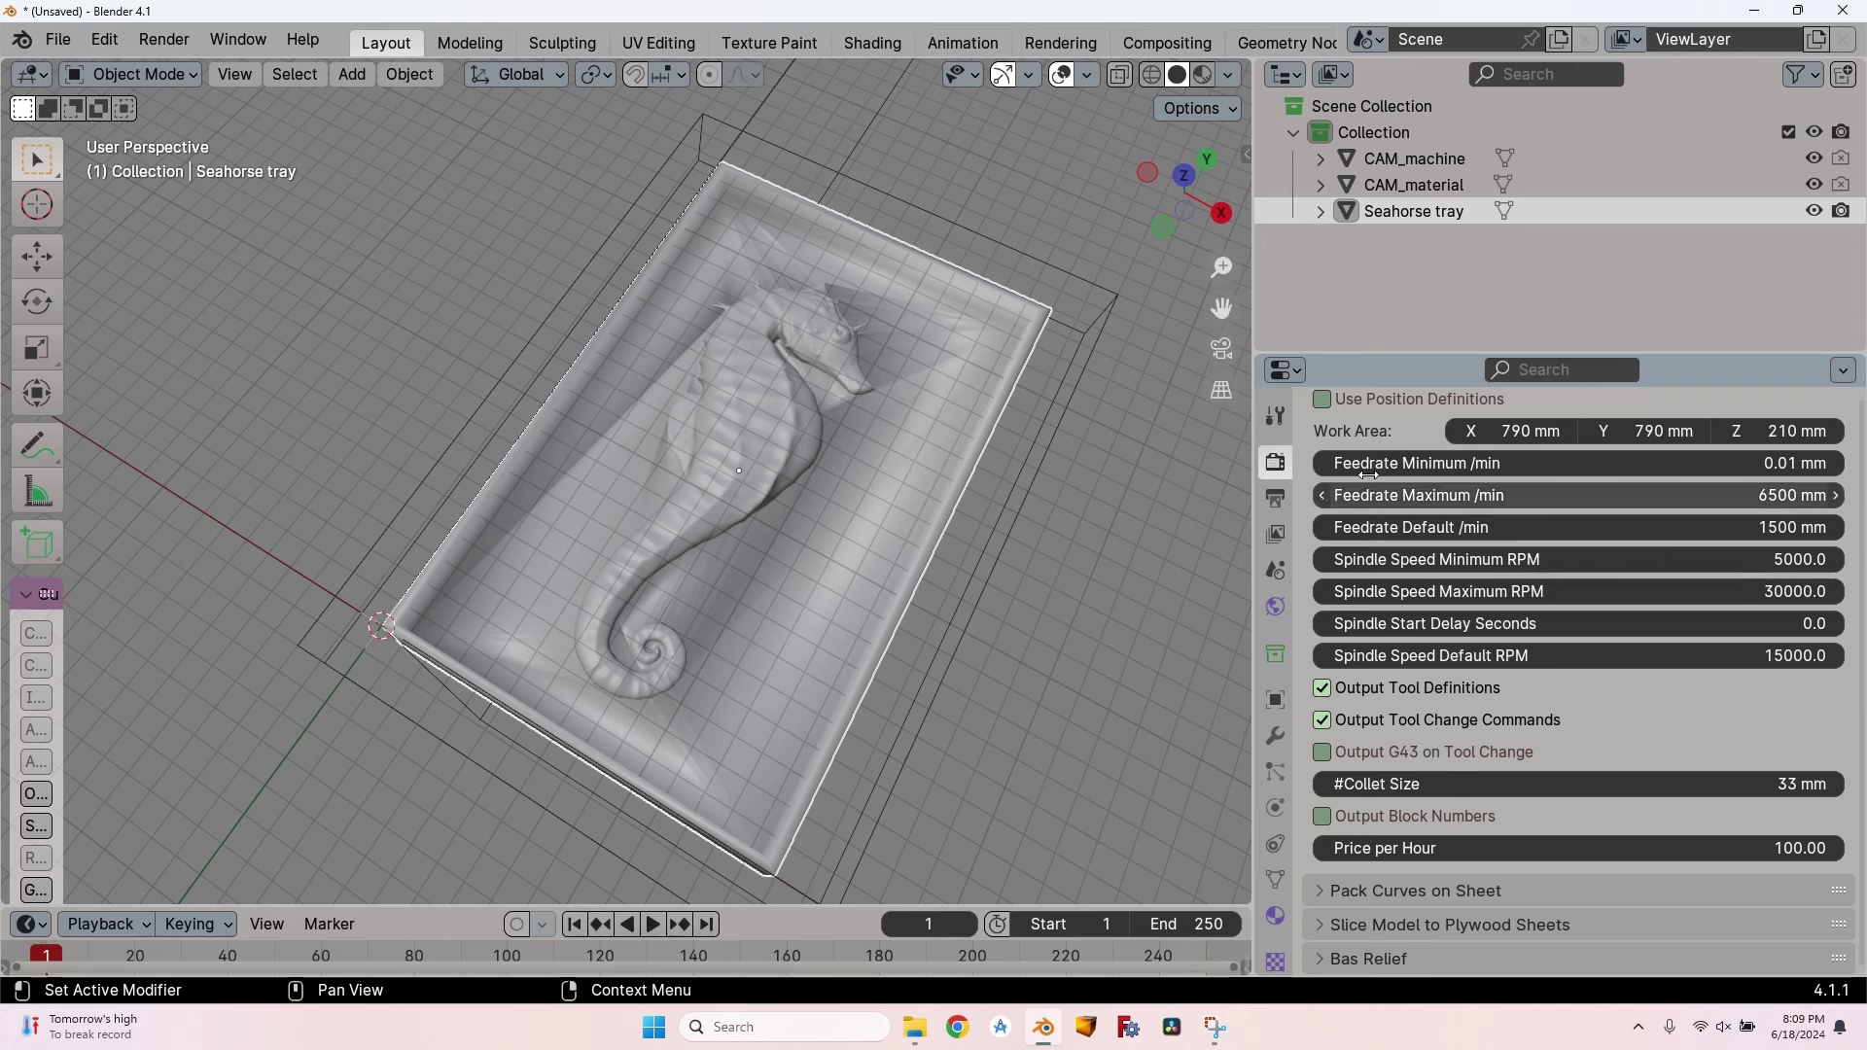
Save the machine settings as preset 'OpenSource CNC', then select it from the presets list.
scroll(1426, 428, "up", 5)
scroll(1410, 585, "up", 3)
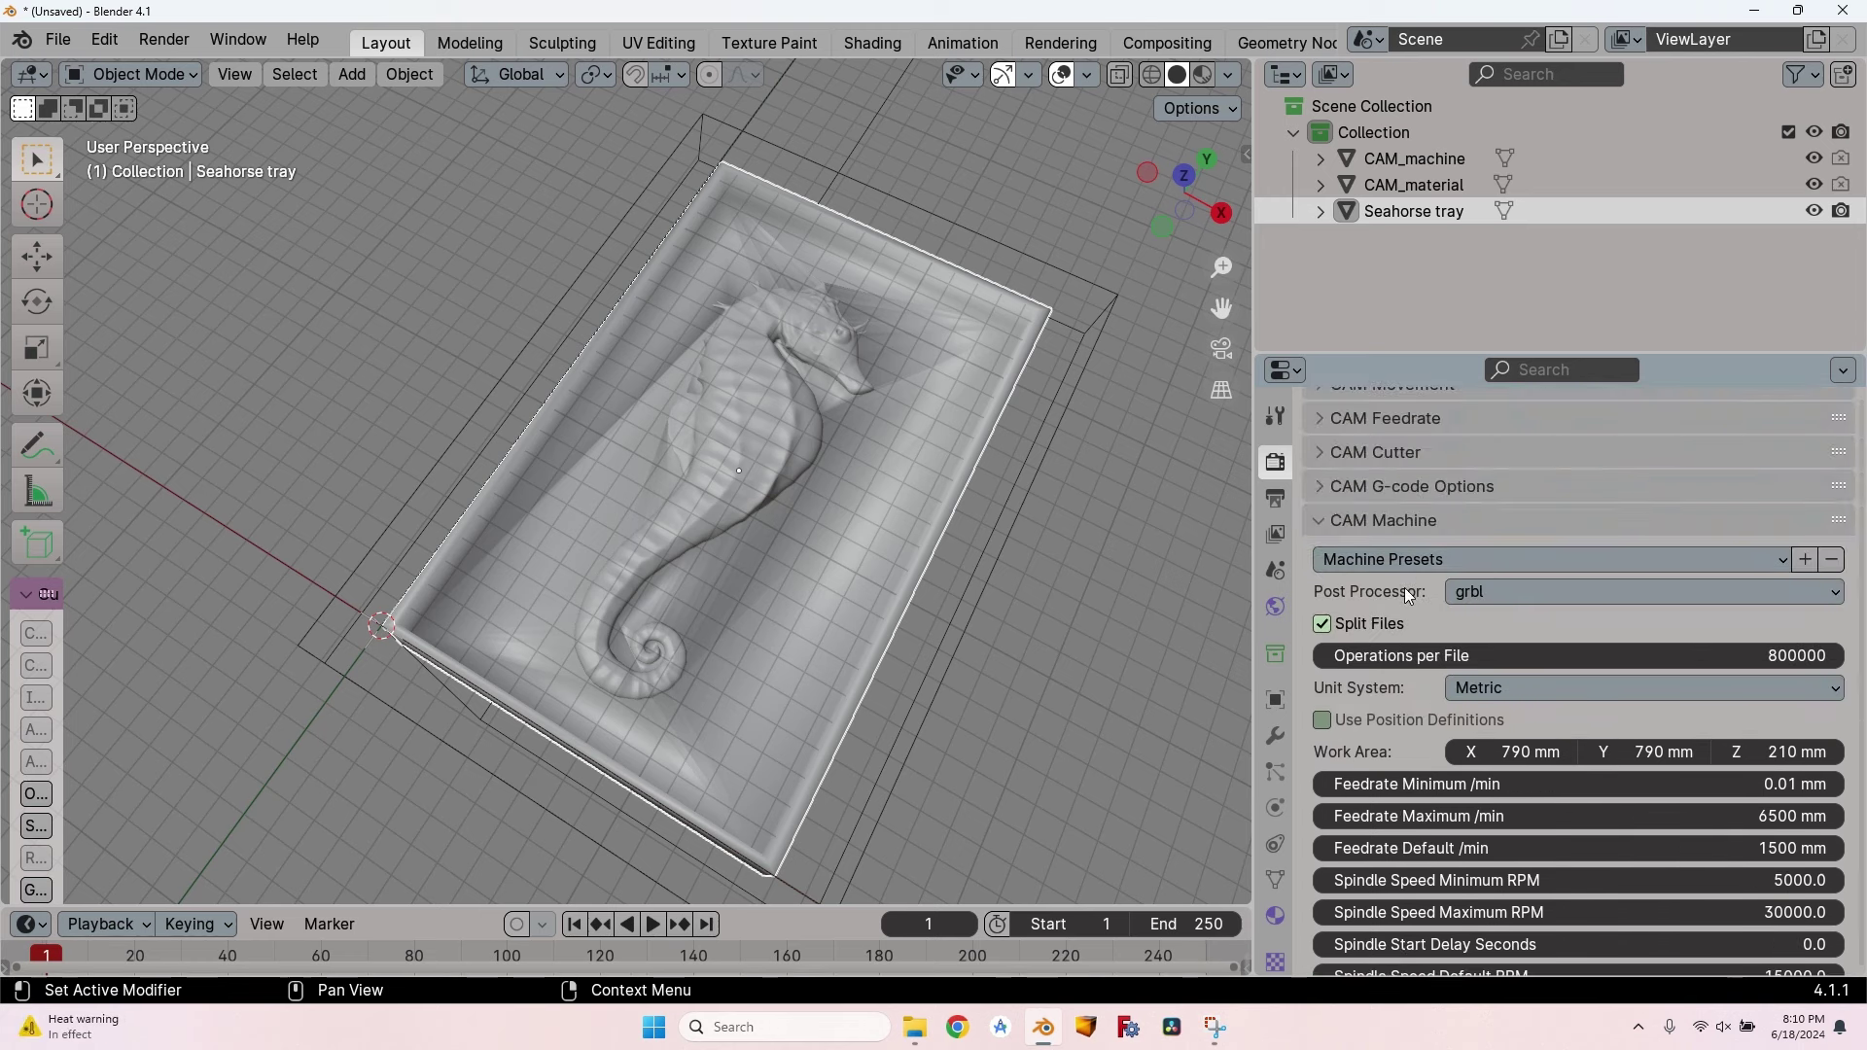
left_click(1805, 568)
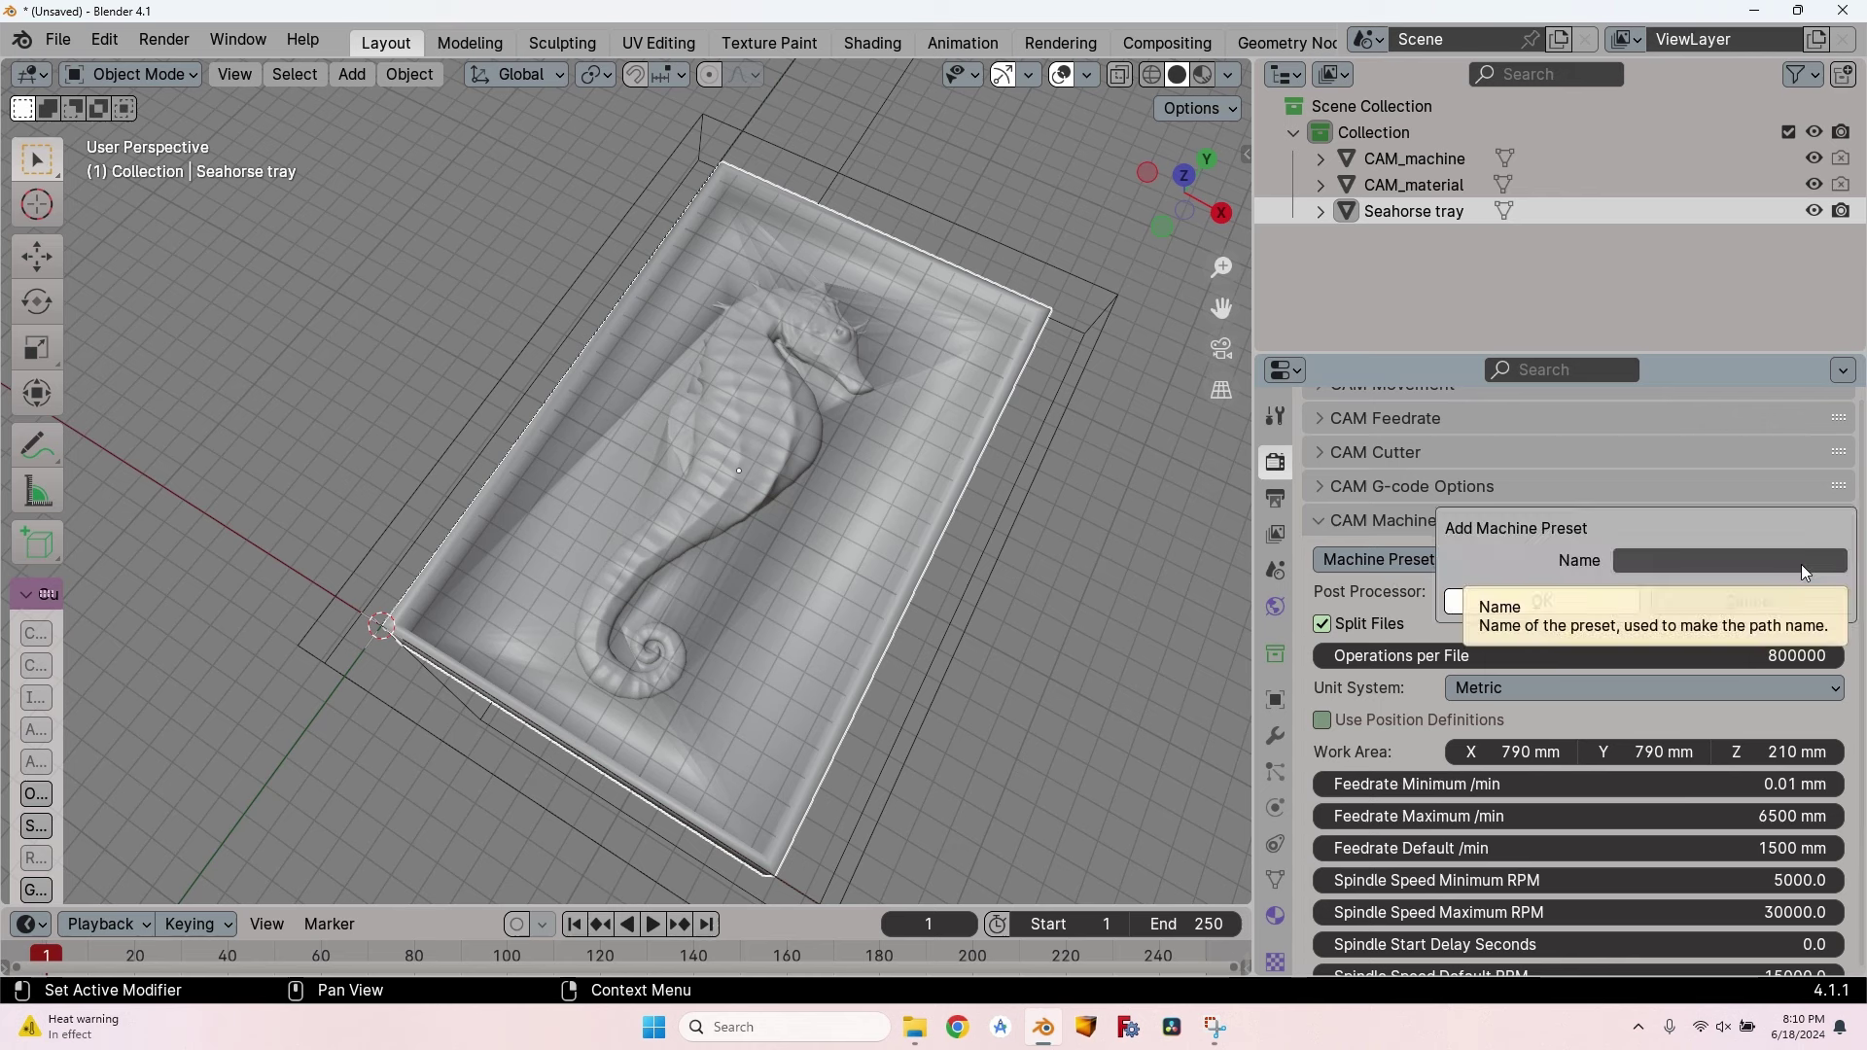
left_click(1712, 561)
type("Op")
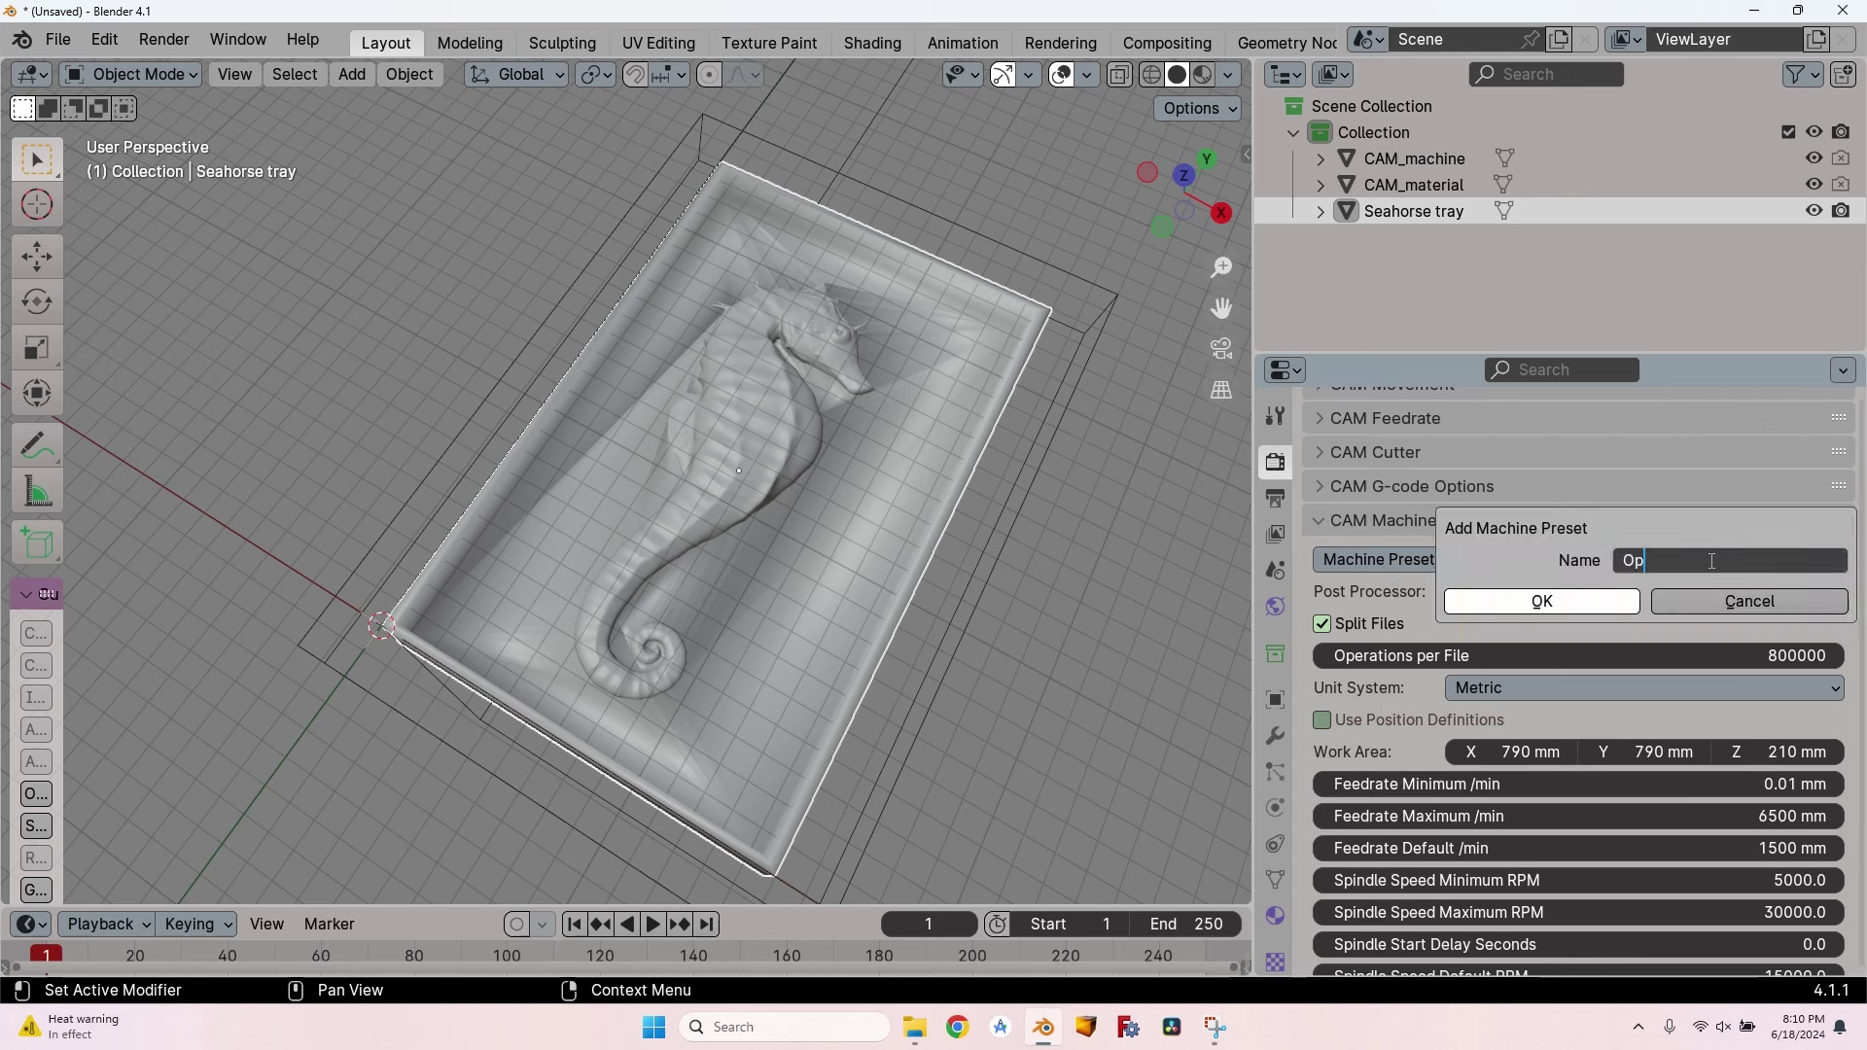
type("enSource CNC")
key("Return")
left_click(1565, 599)
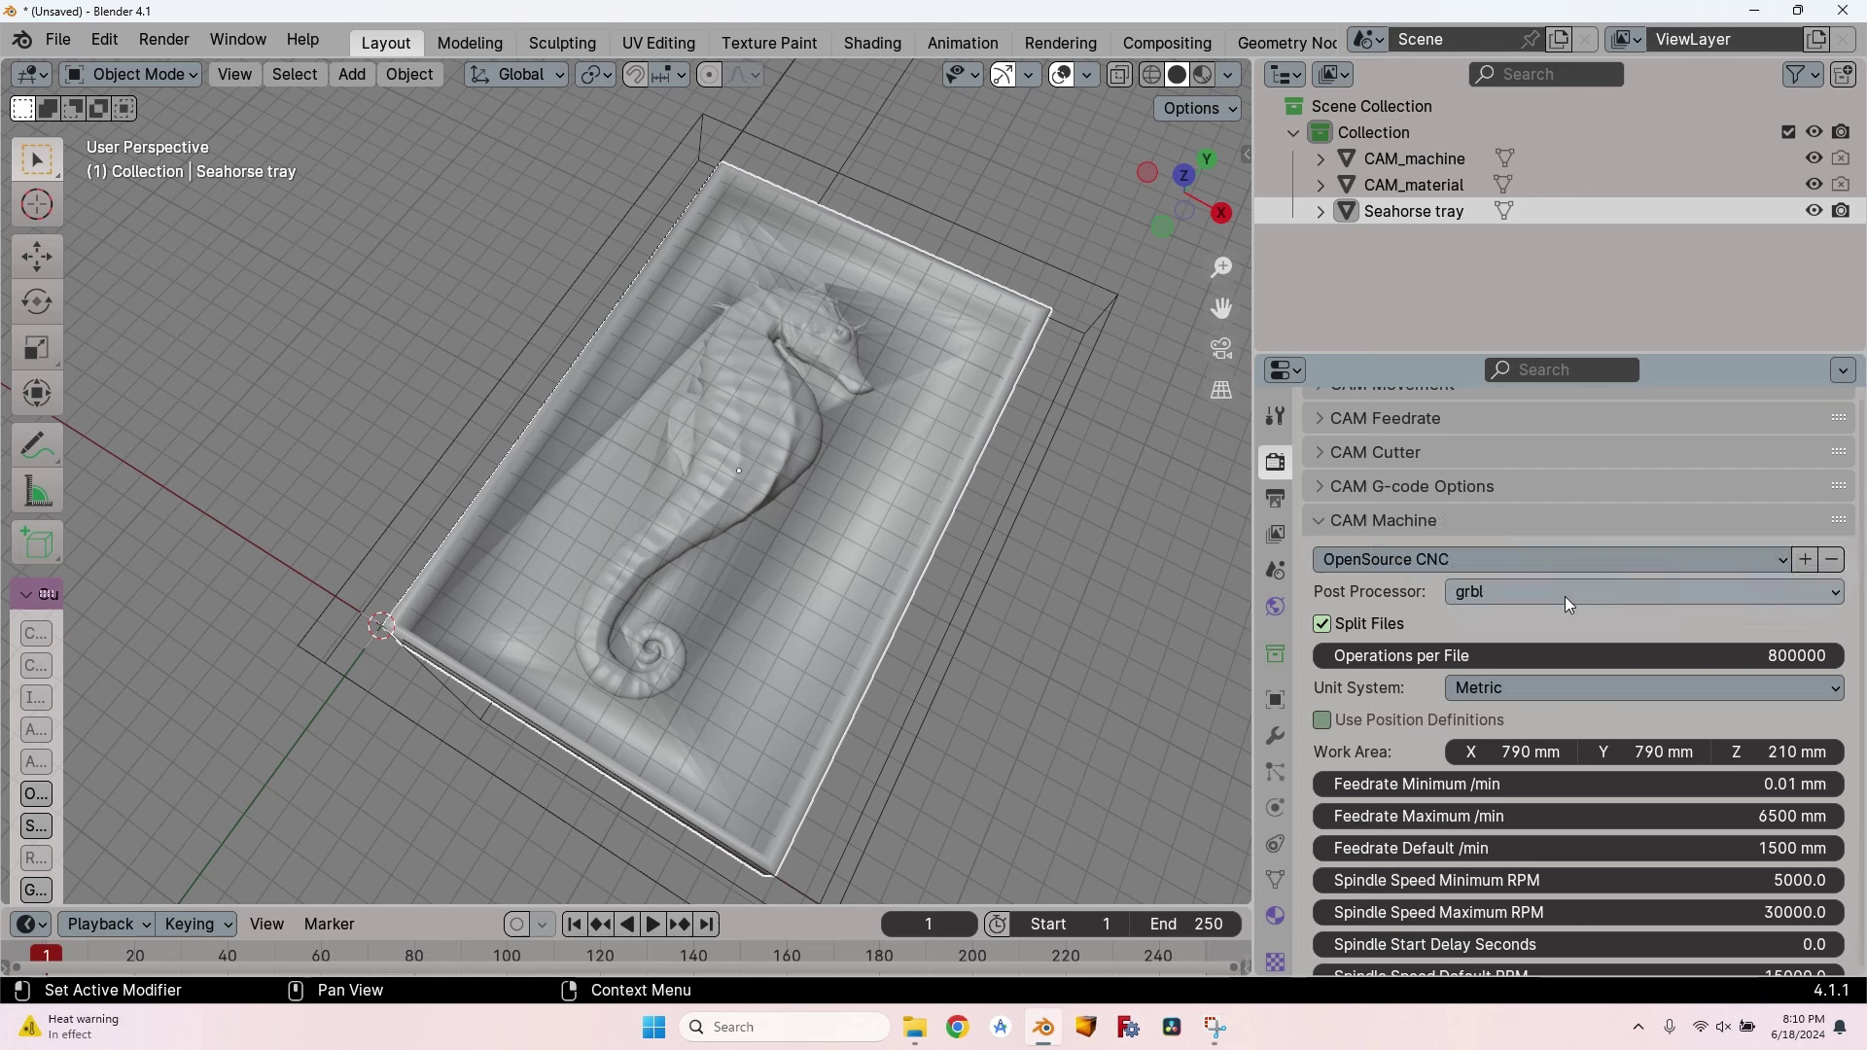
left_click(1783, 561)
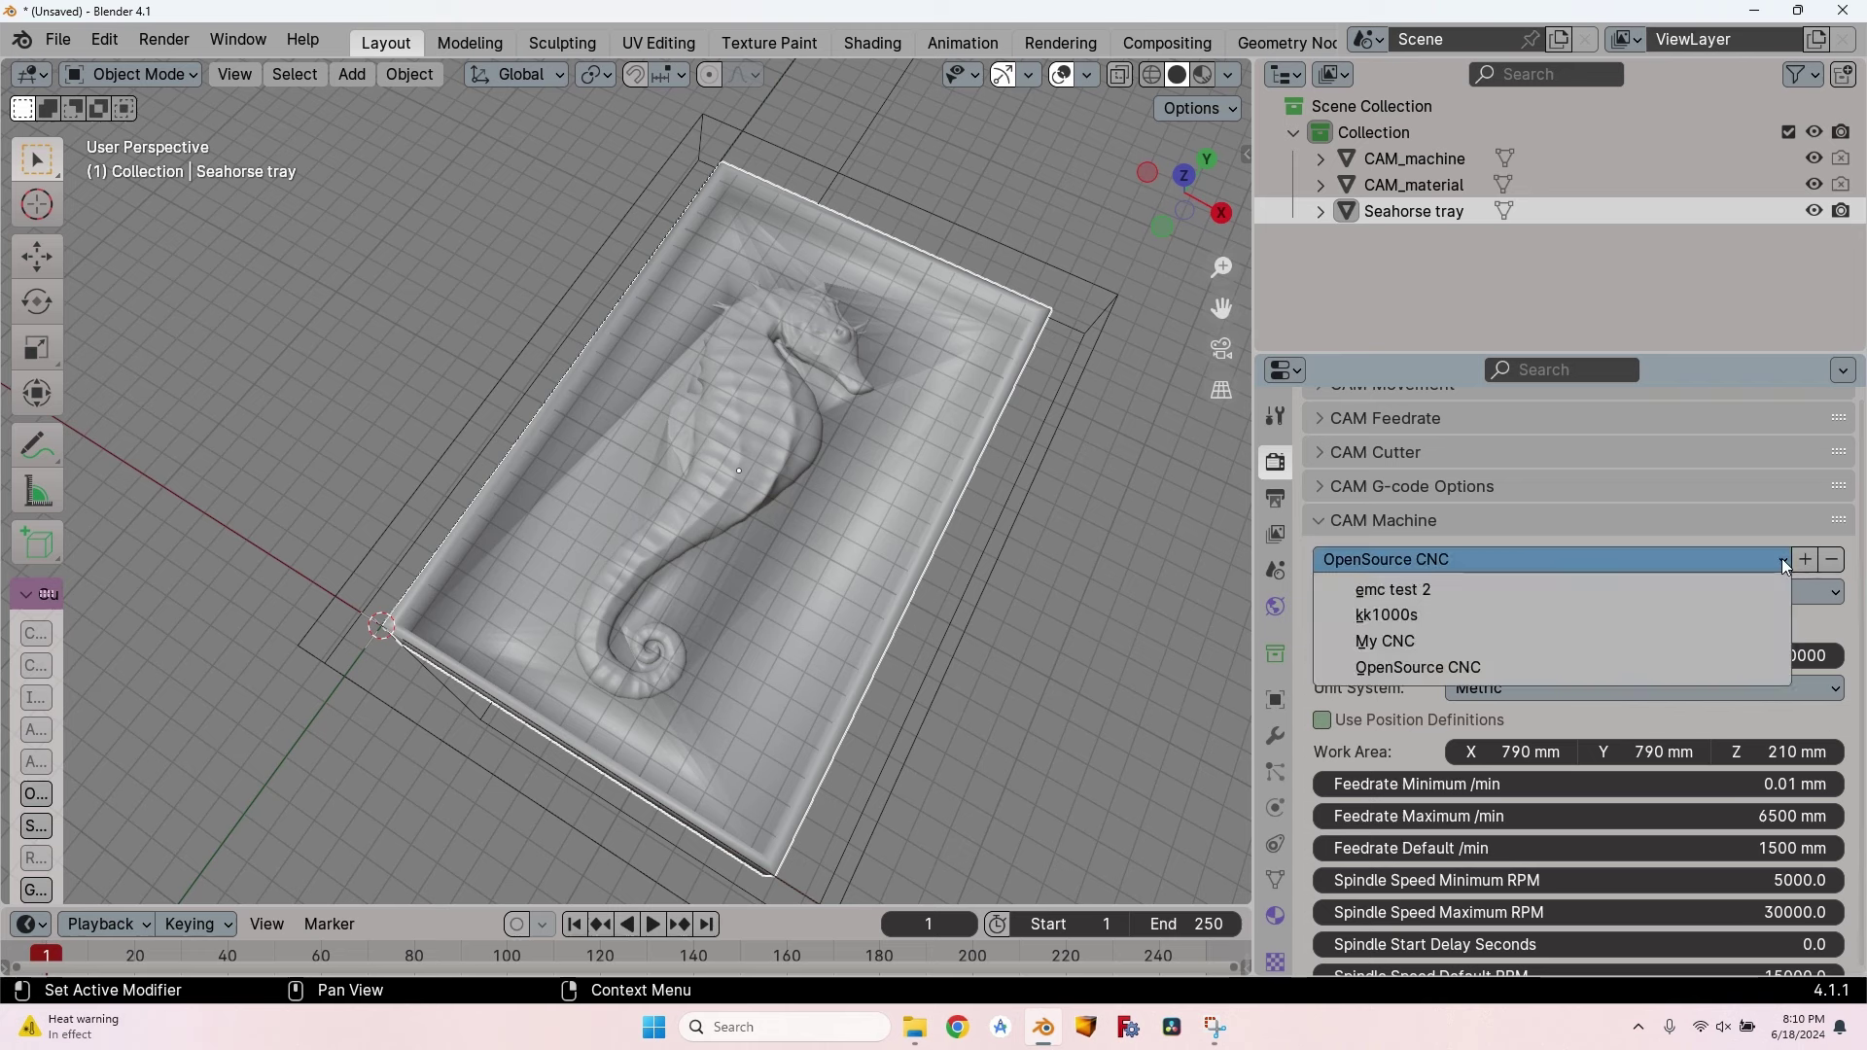
left_click(1457, 668)
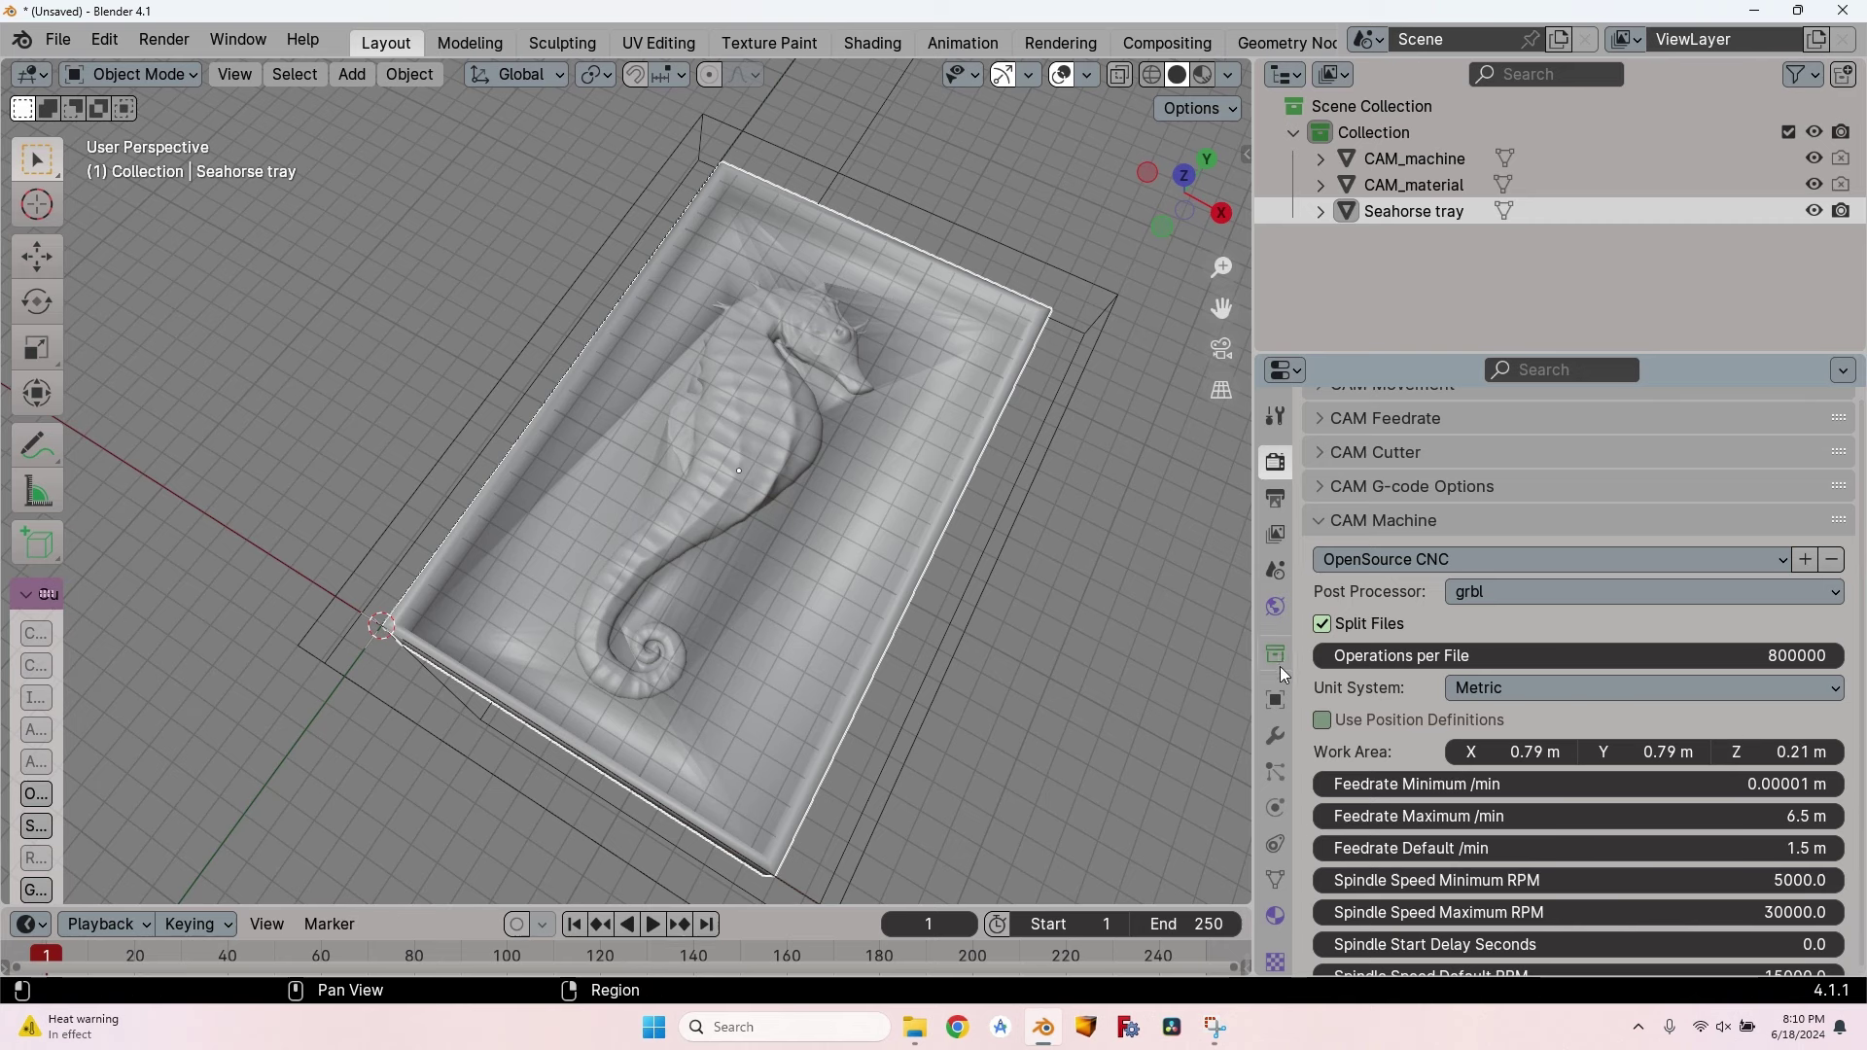
Set the scene length unit to Millimeters and verify the machine work area reads 790 × 790 × 210 mm.
left_click(1275, 571)
left_click(1599, 662)
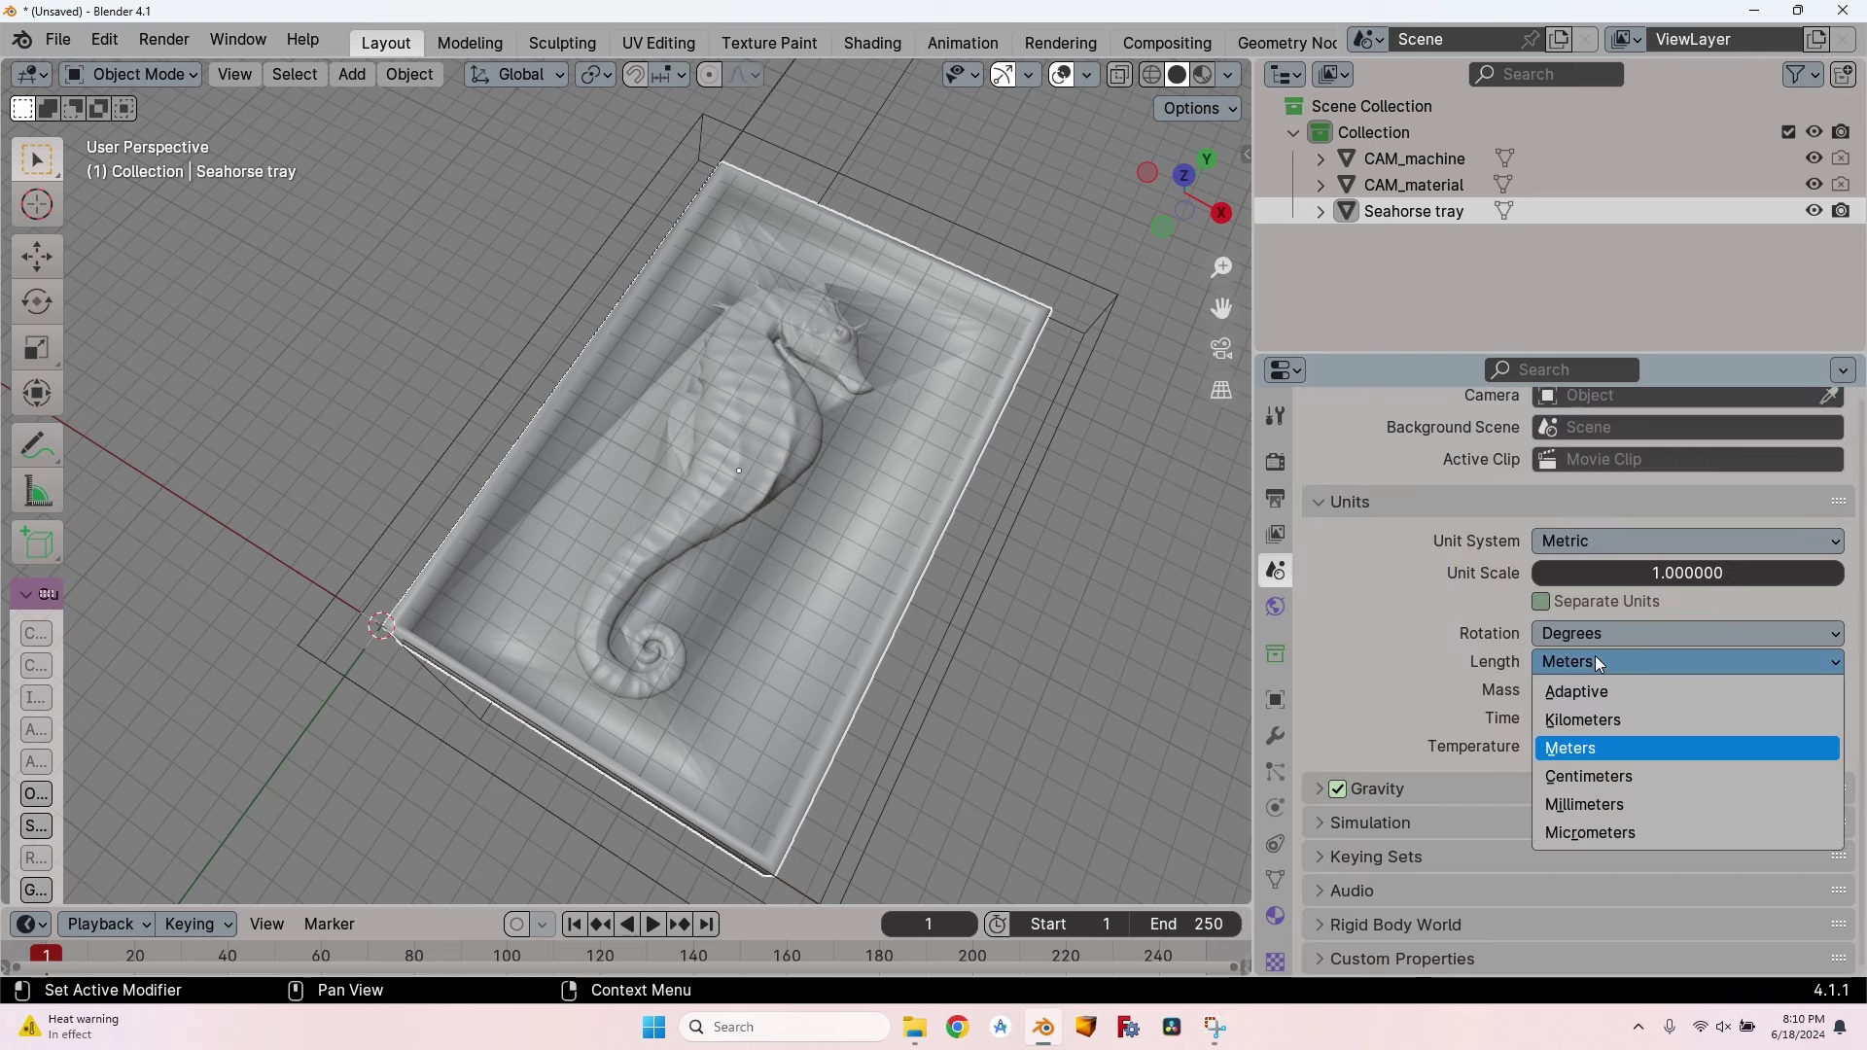
left_click(1594, 805)
left_click(1275, 462)
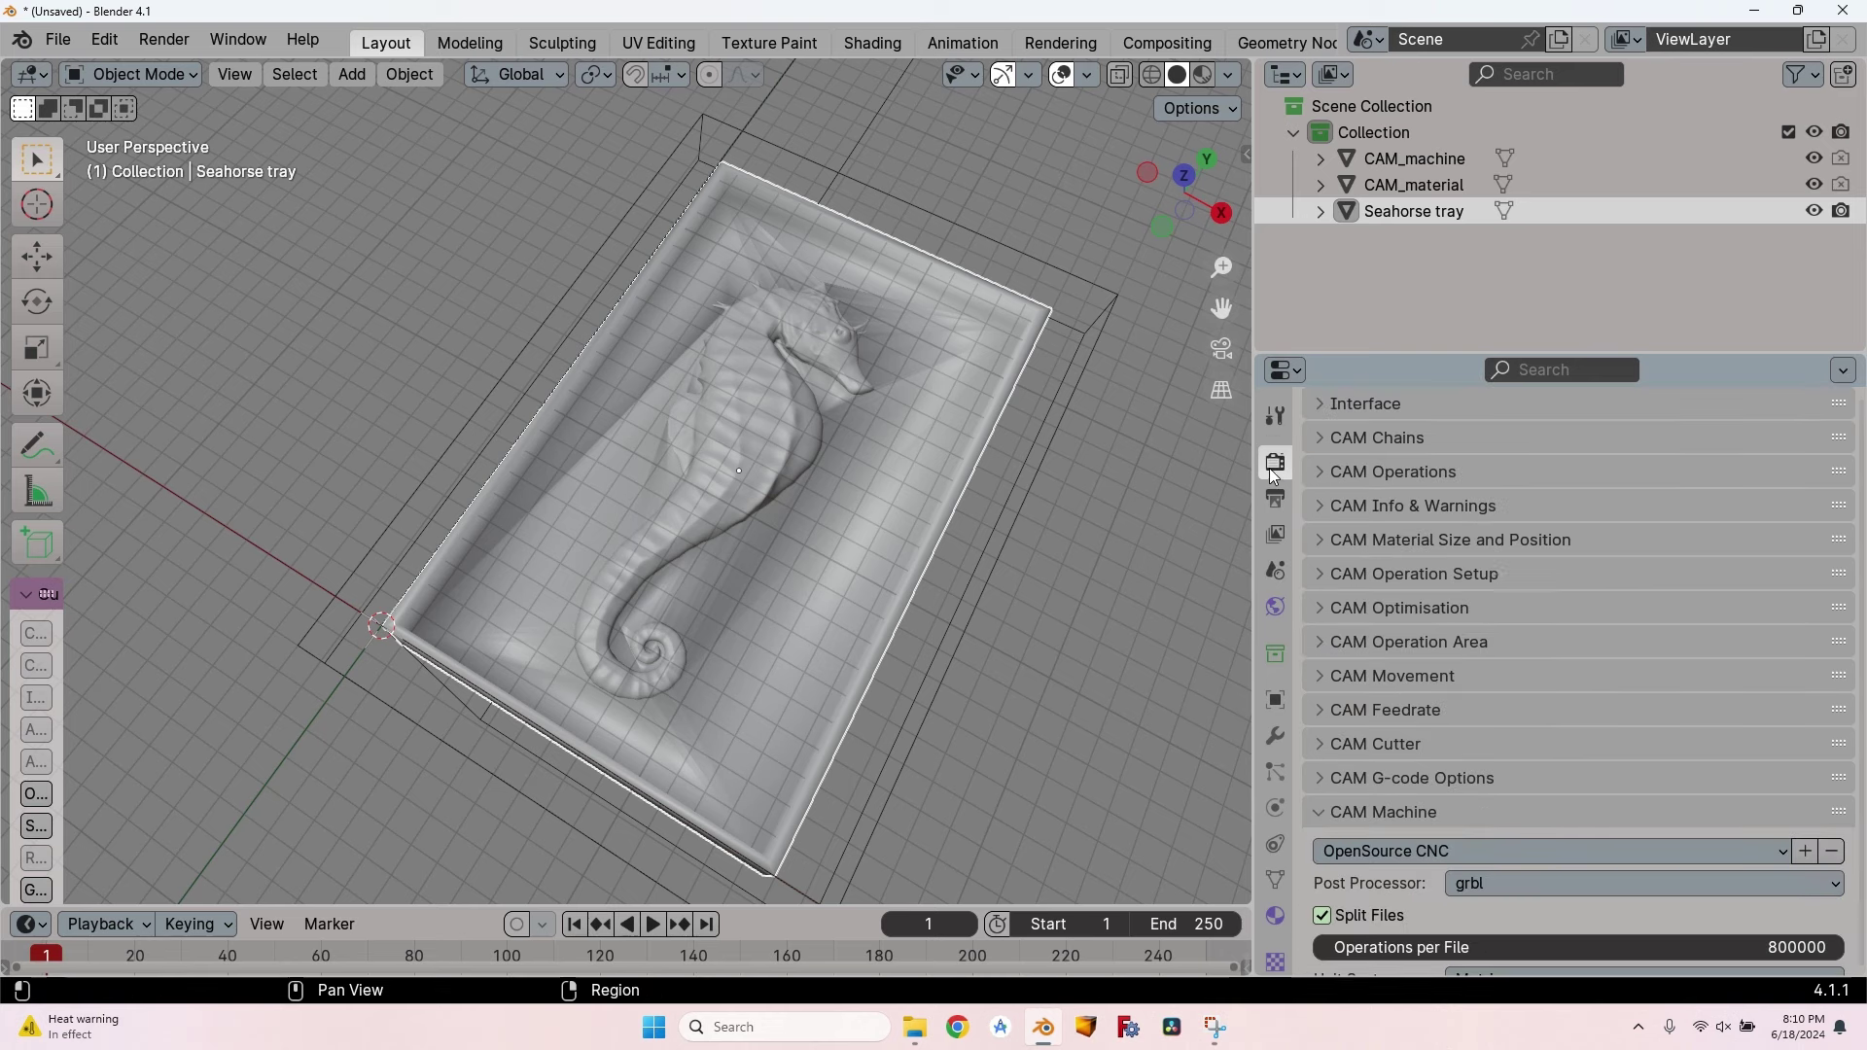
scroll(1309, 749, "down", 2)
scroll(1309, 749, "down", 5)
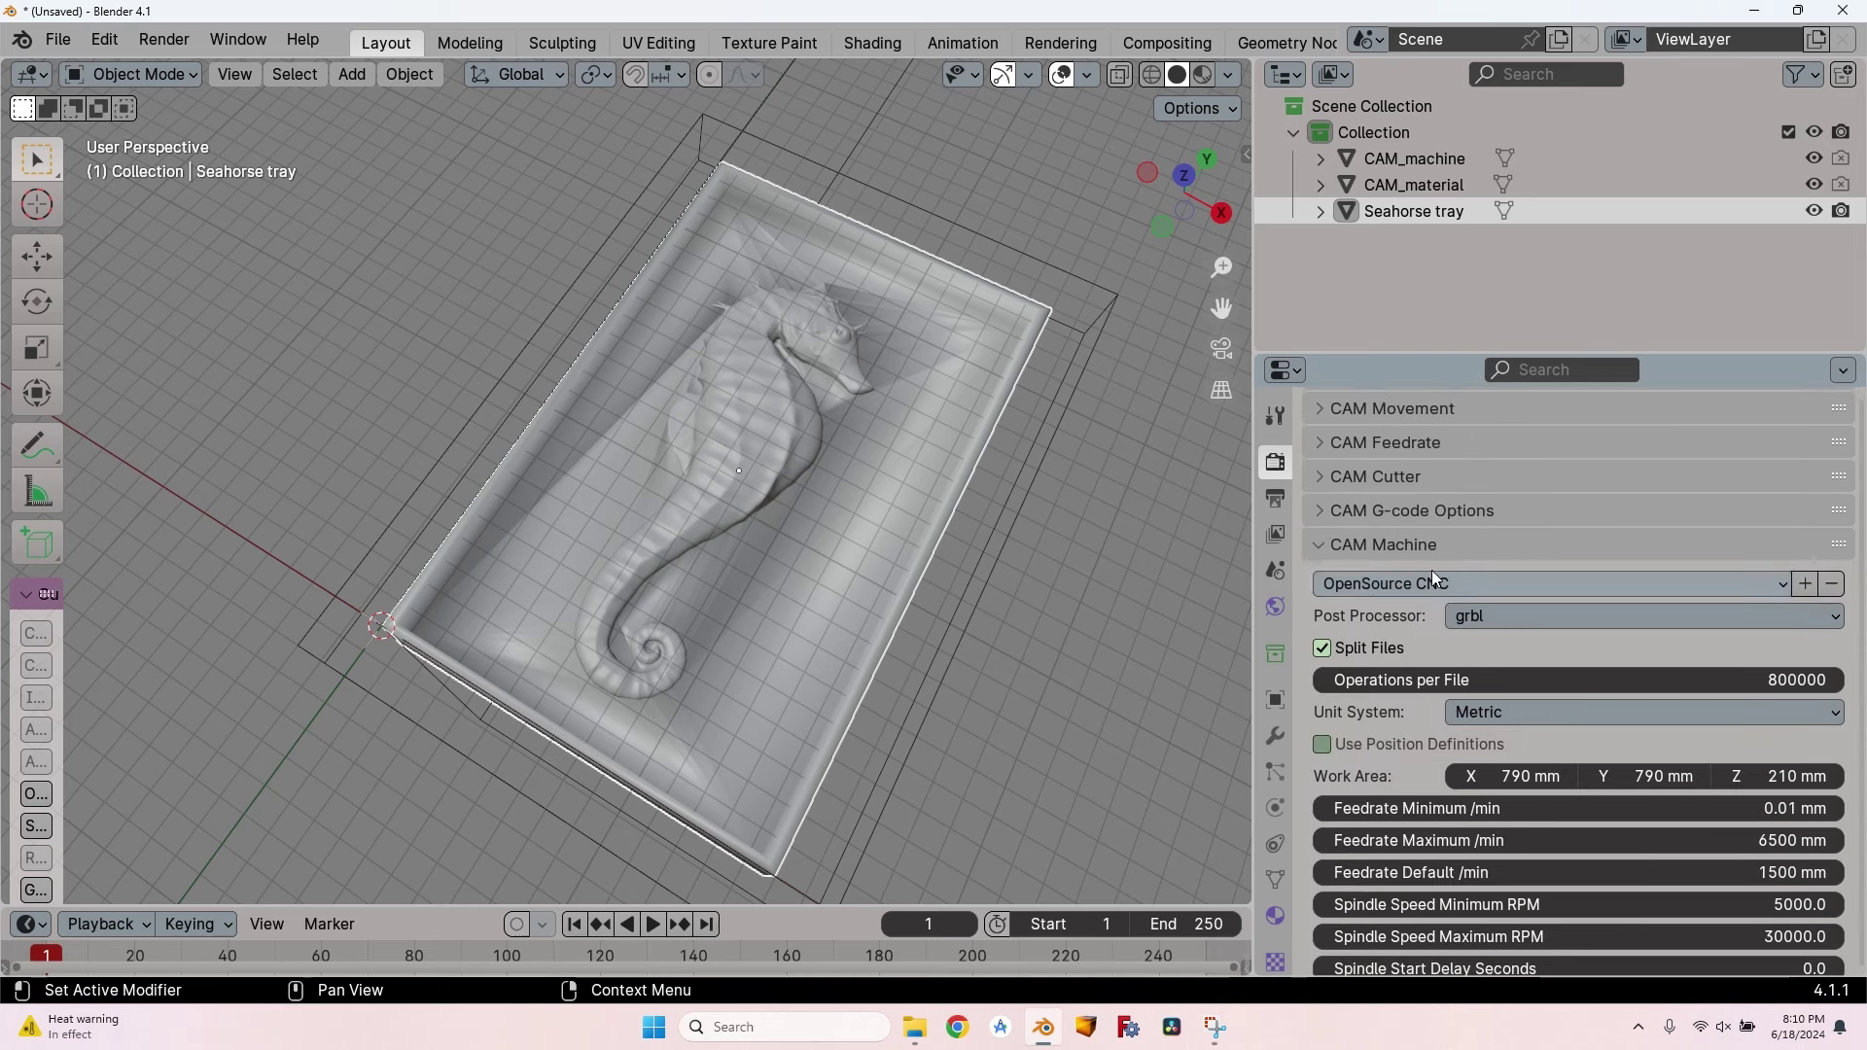
left_click(1519, 713)
left_click(1519, 713)
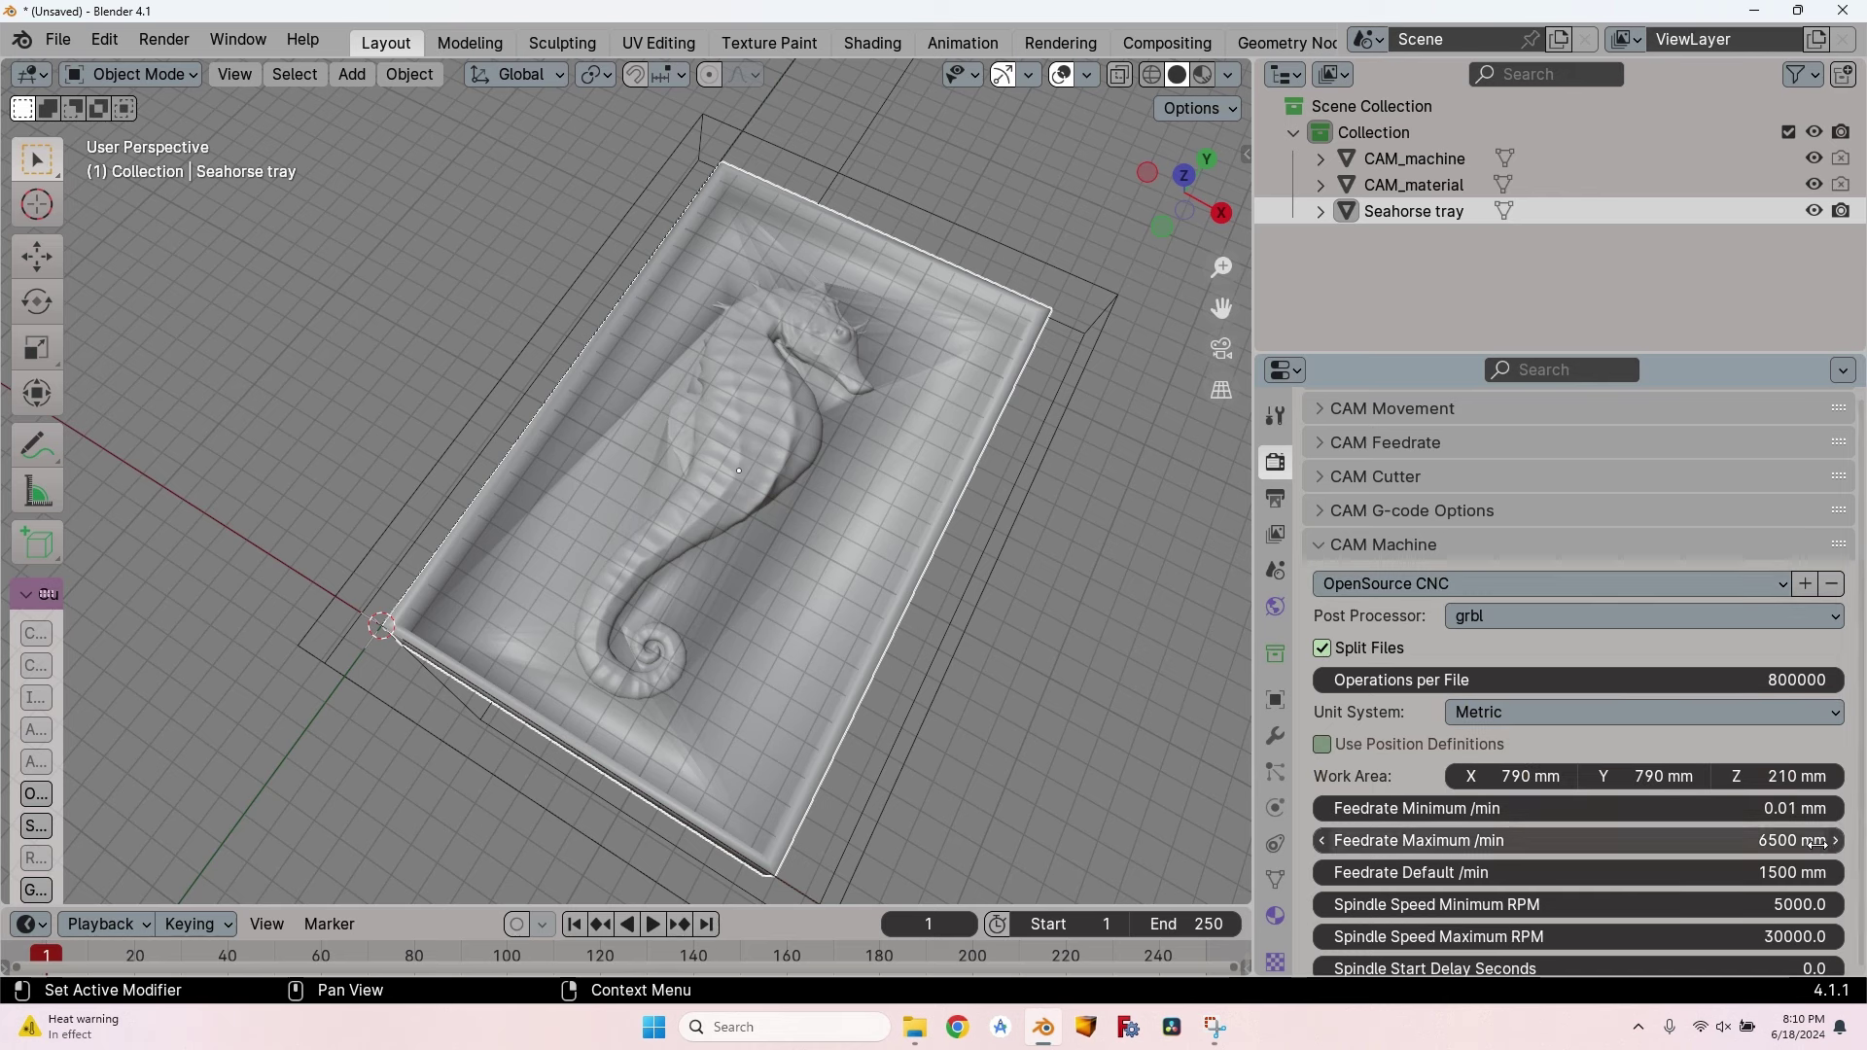
left_click(1276, 572)
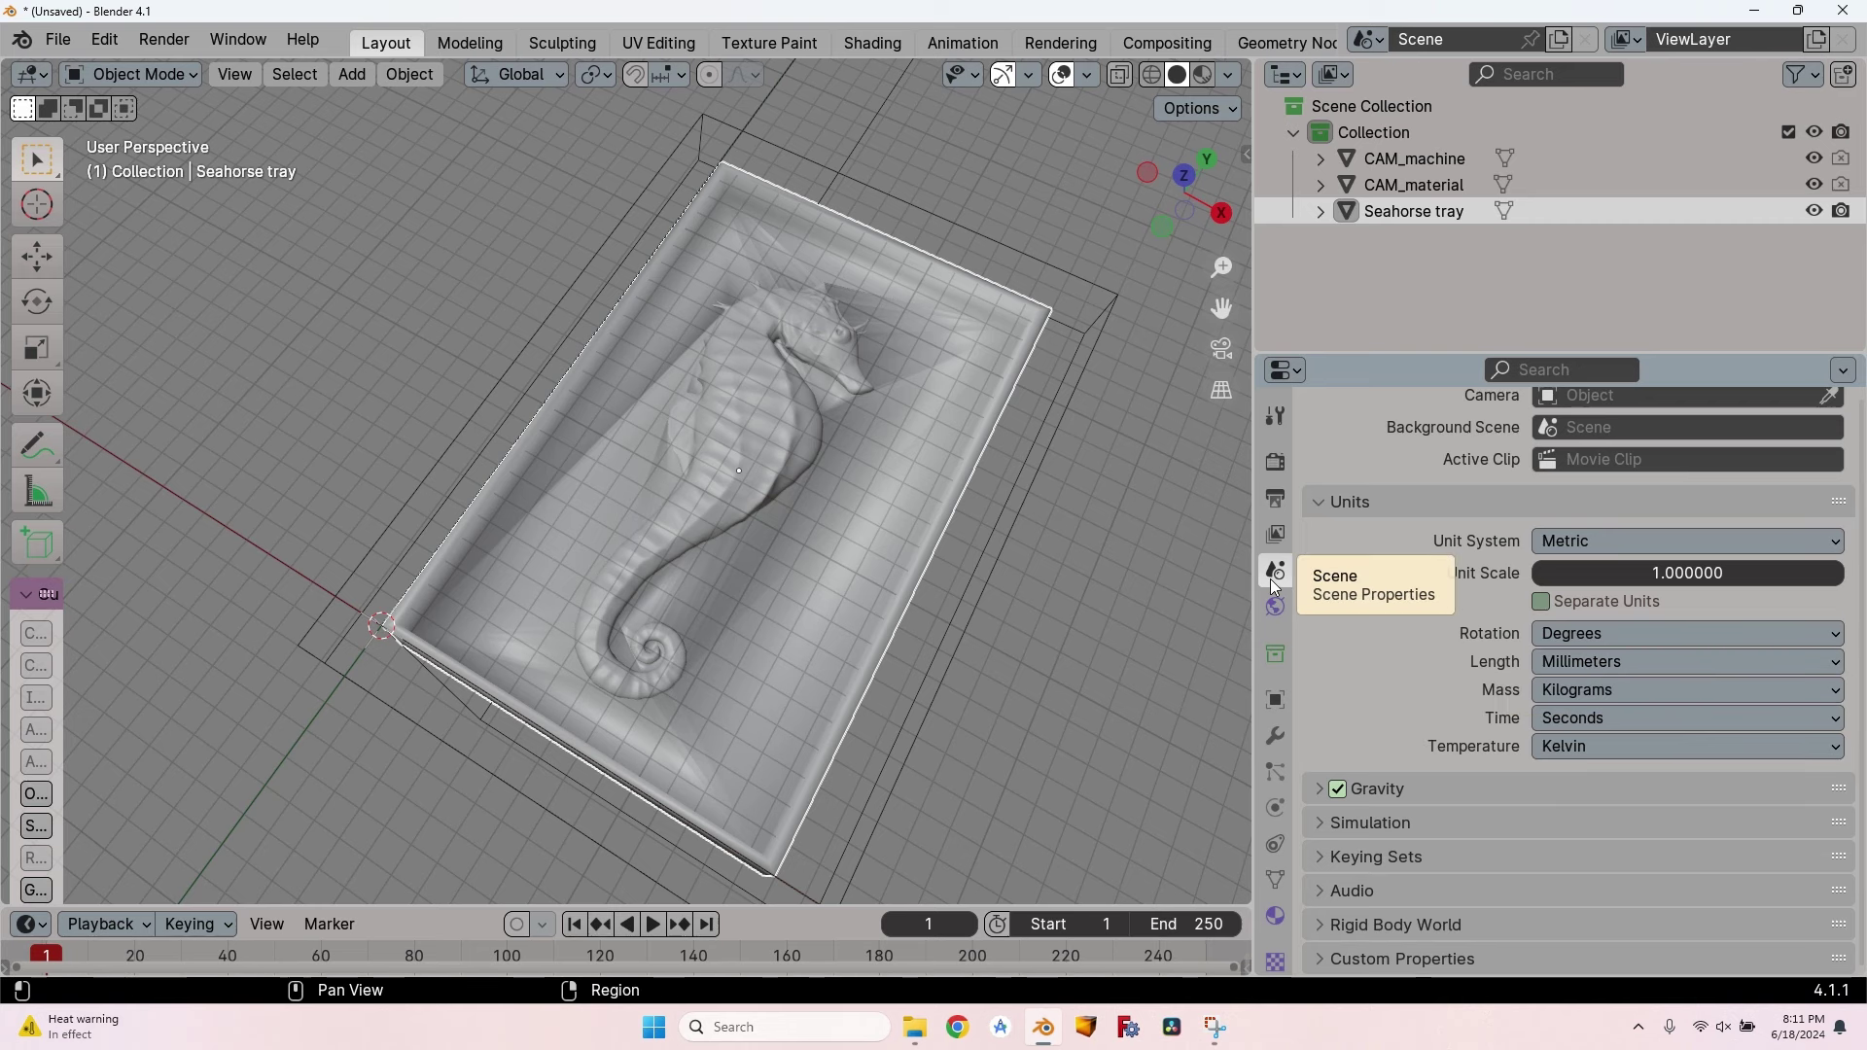
Run Calculate Path & Export Gcode on operation Op_Seahorse tray_1.
left_click(1275, 464)
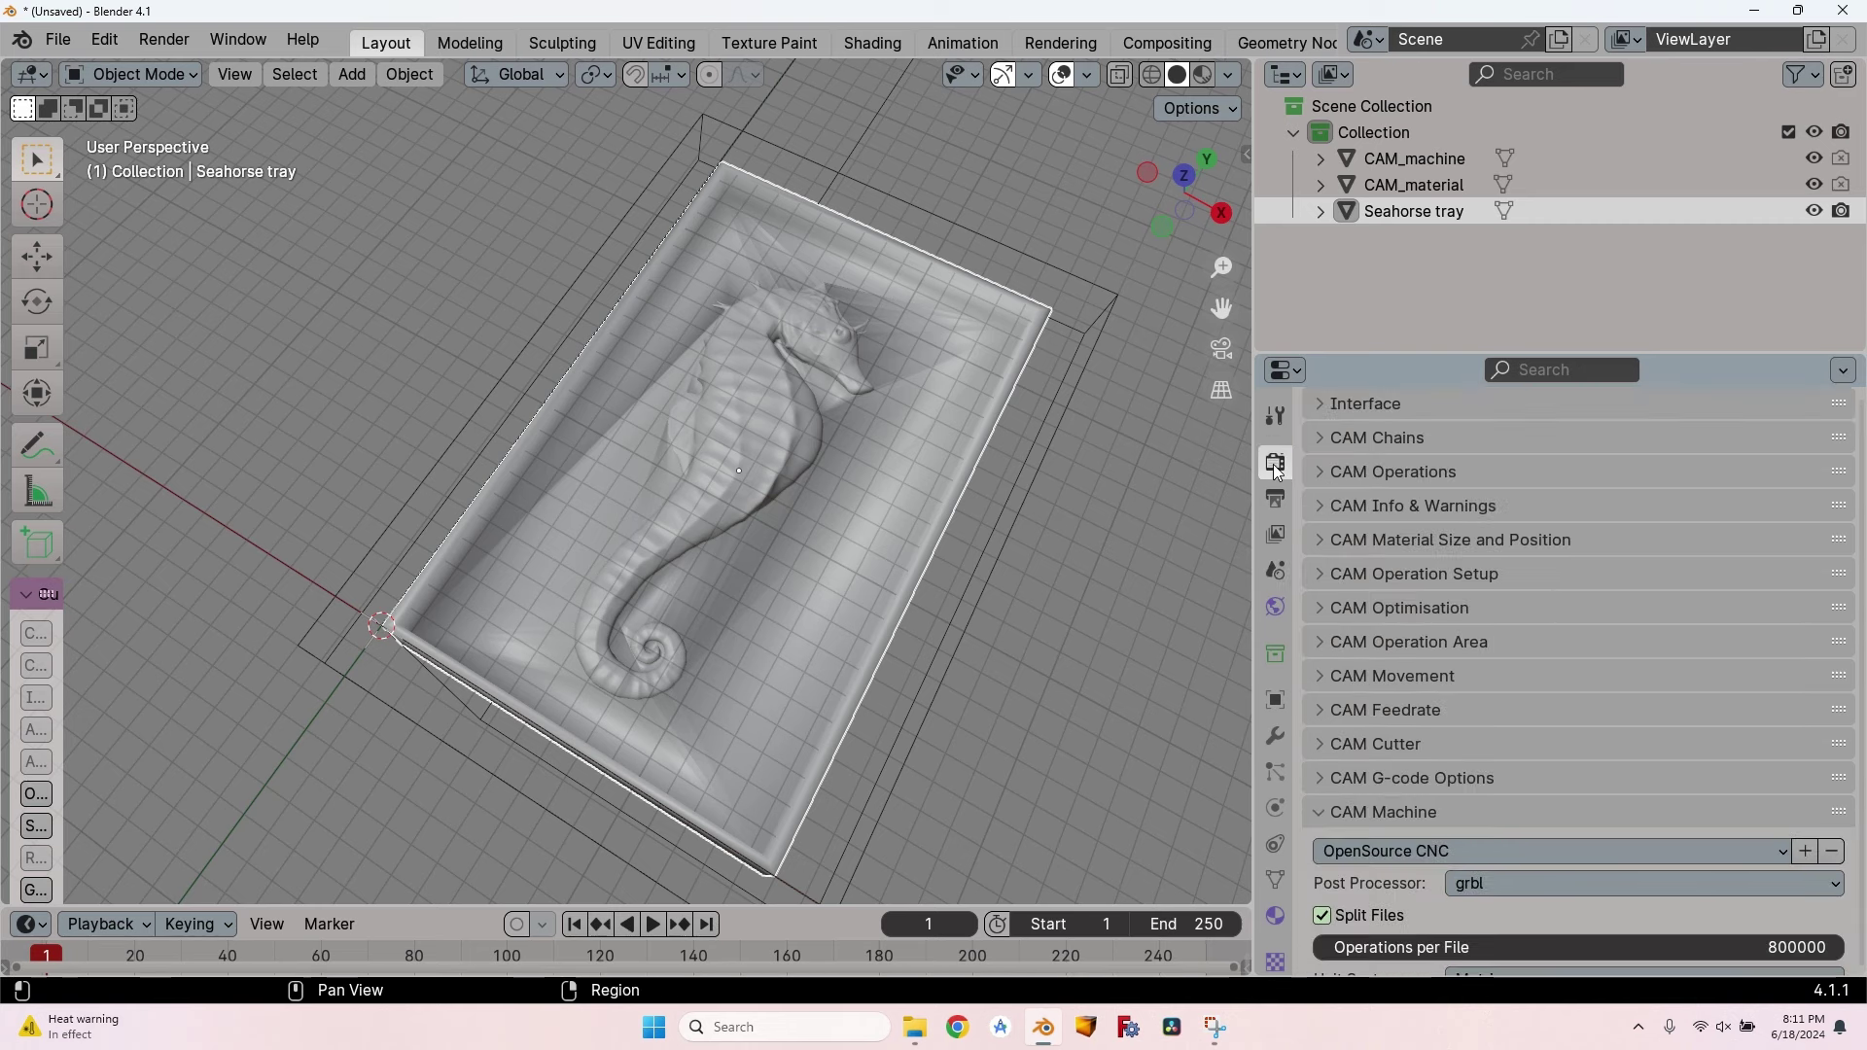
scroll(1317, 813, "up", 1)
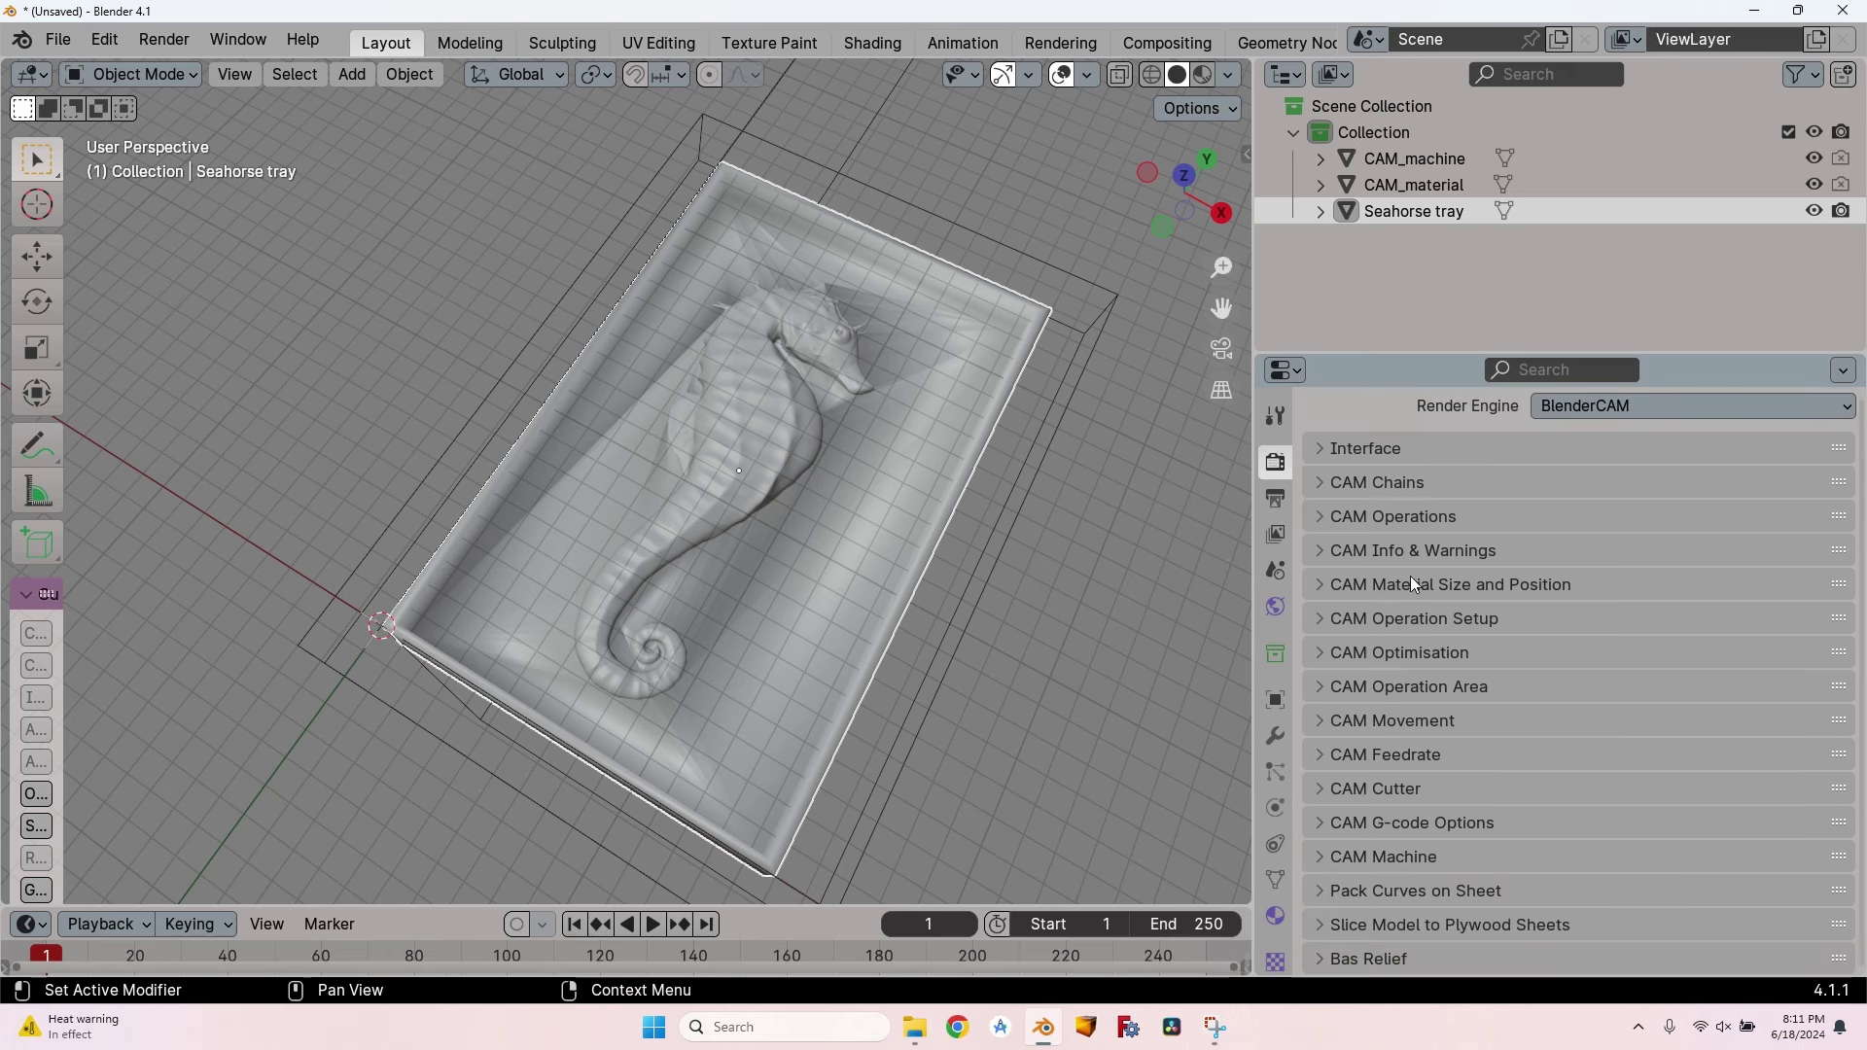
left_click(1317, 514)
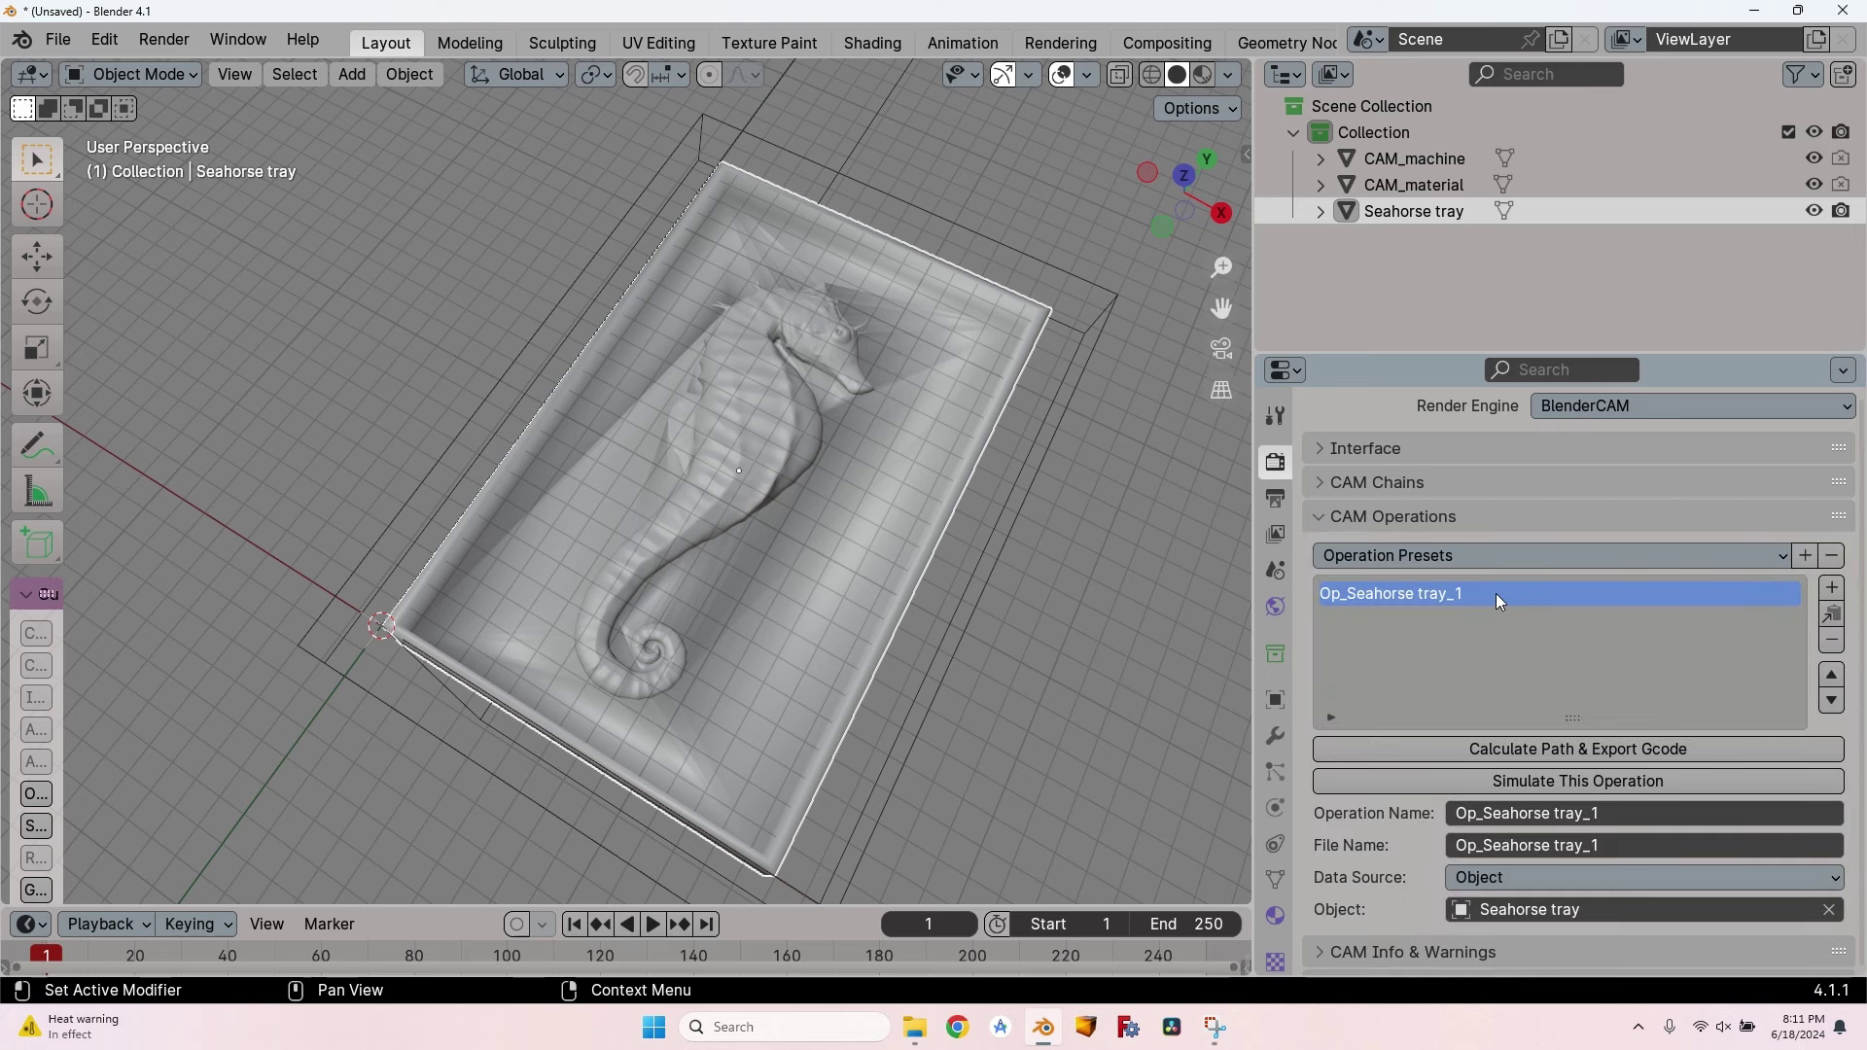
scroll(1312, 624, "down", 3)
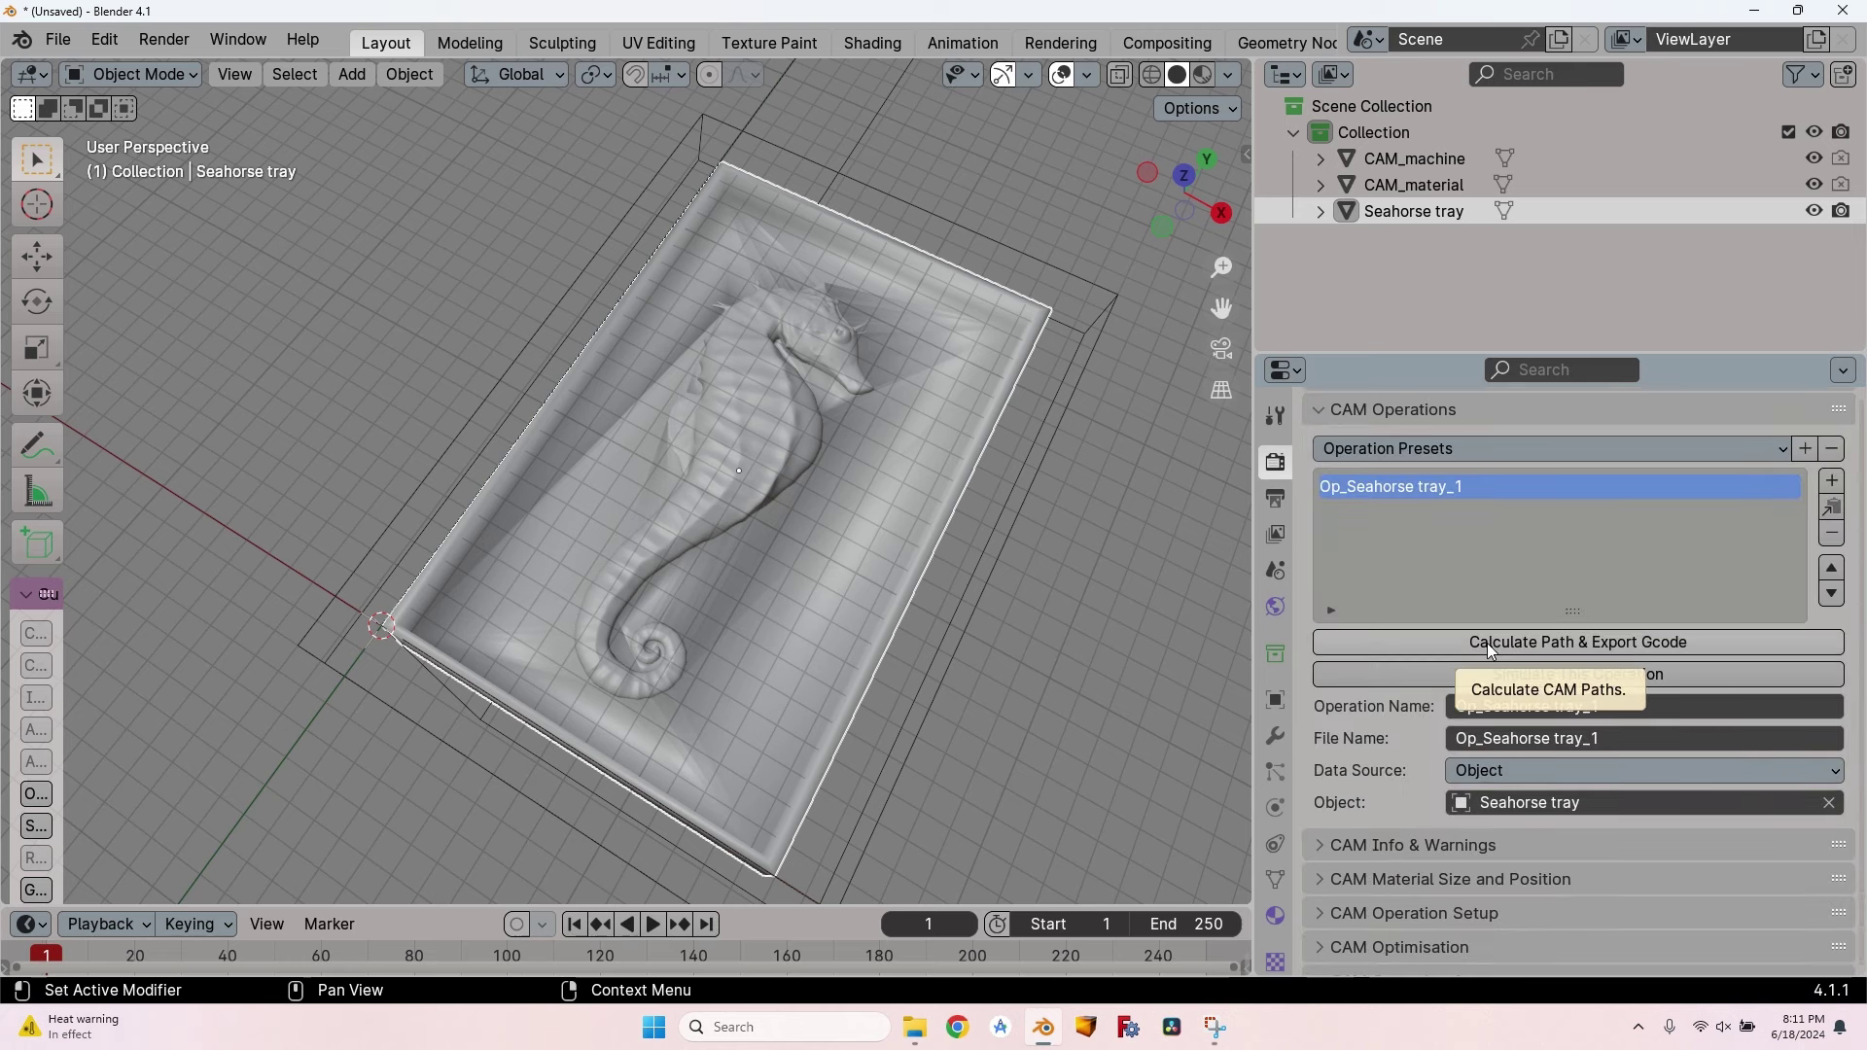
left_click(1485, 643)
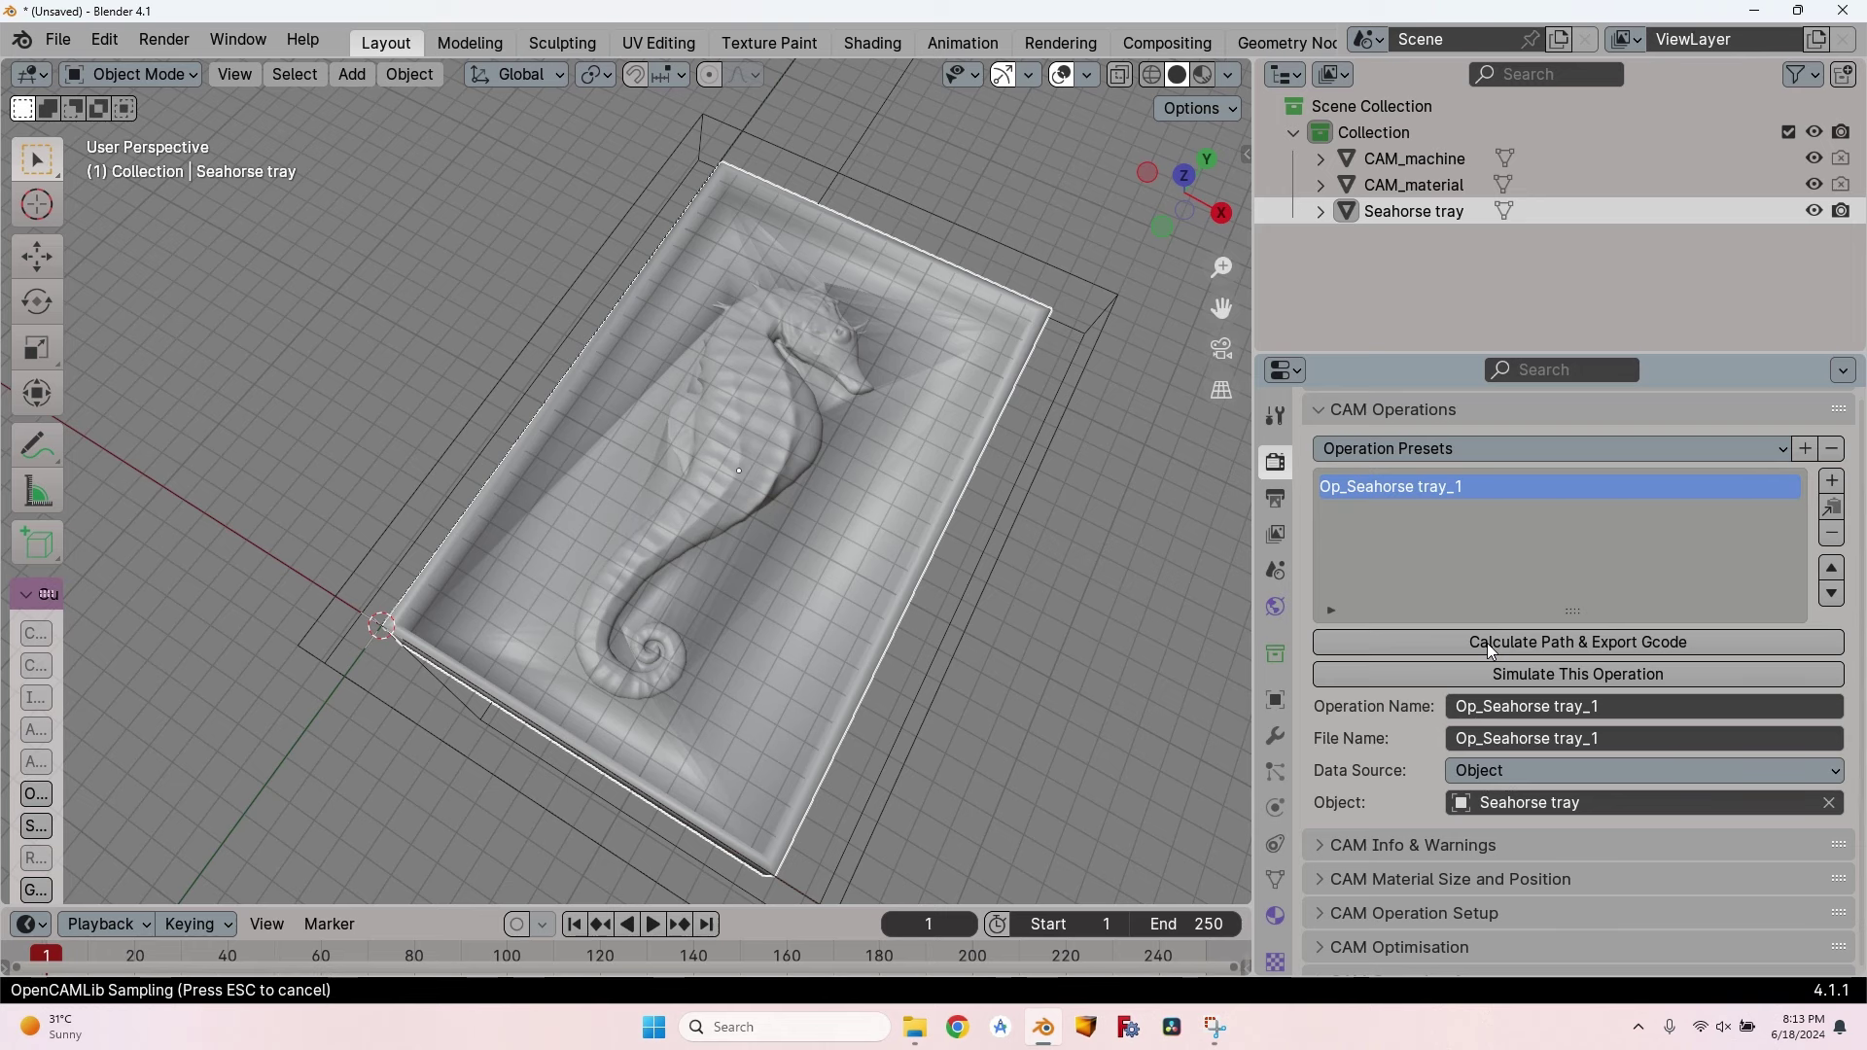
Inspect the cam_path_Op_Seahorse tray_1 toolpath in the viewport and export its G-code.
scroll(1486, 644, "up", 4)
mouse_move(914, 622)
middle_mouse_down()
mouse_move(871, 654)
mouse_move(854, 597)
mouse_move(883, 633)
middle_mouse_up()
scroll(882, 633, "up", 6)
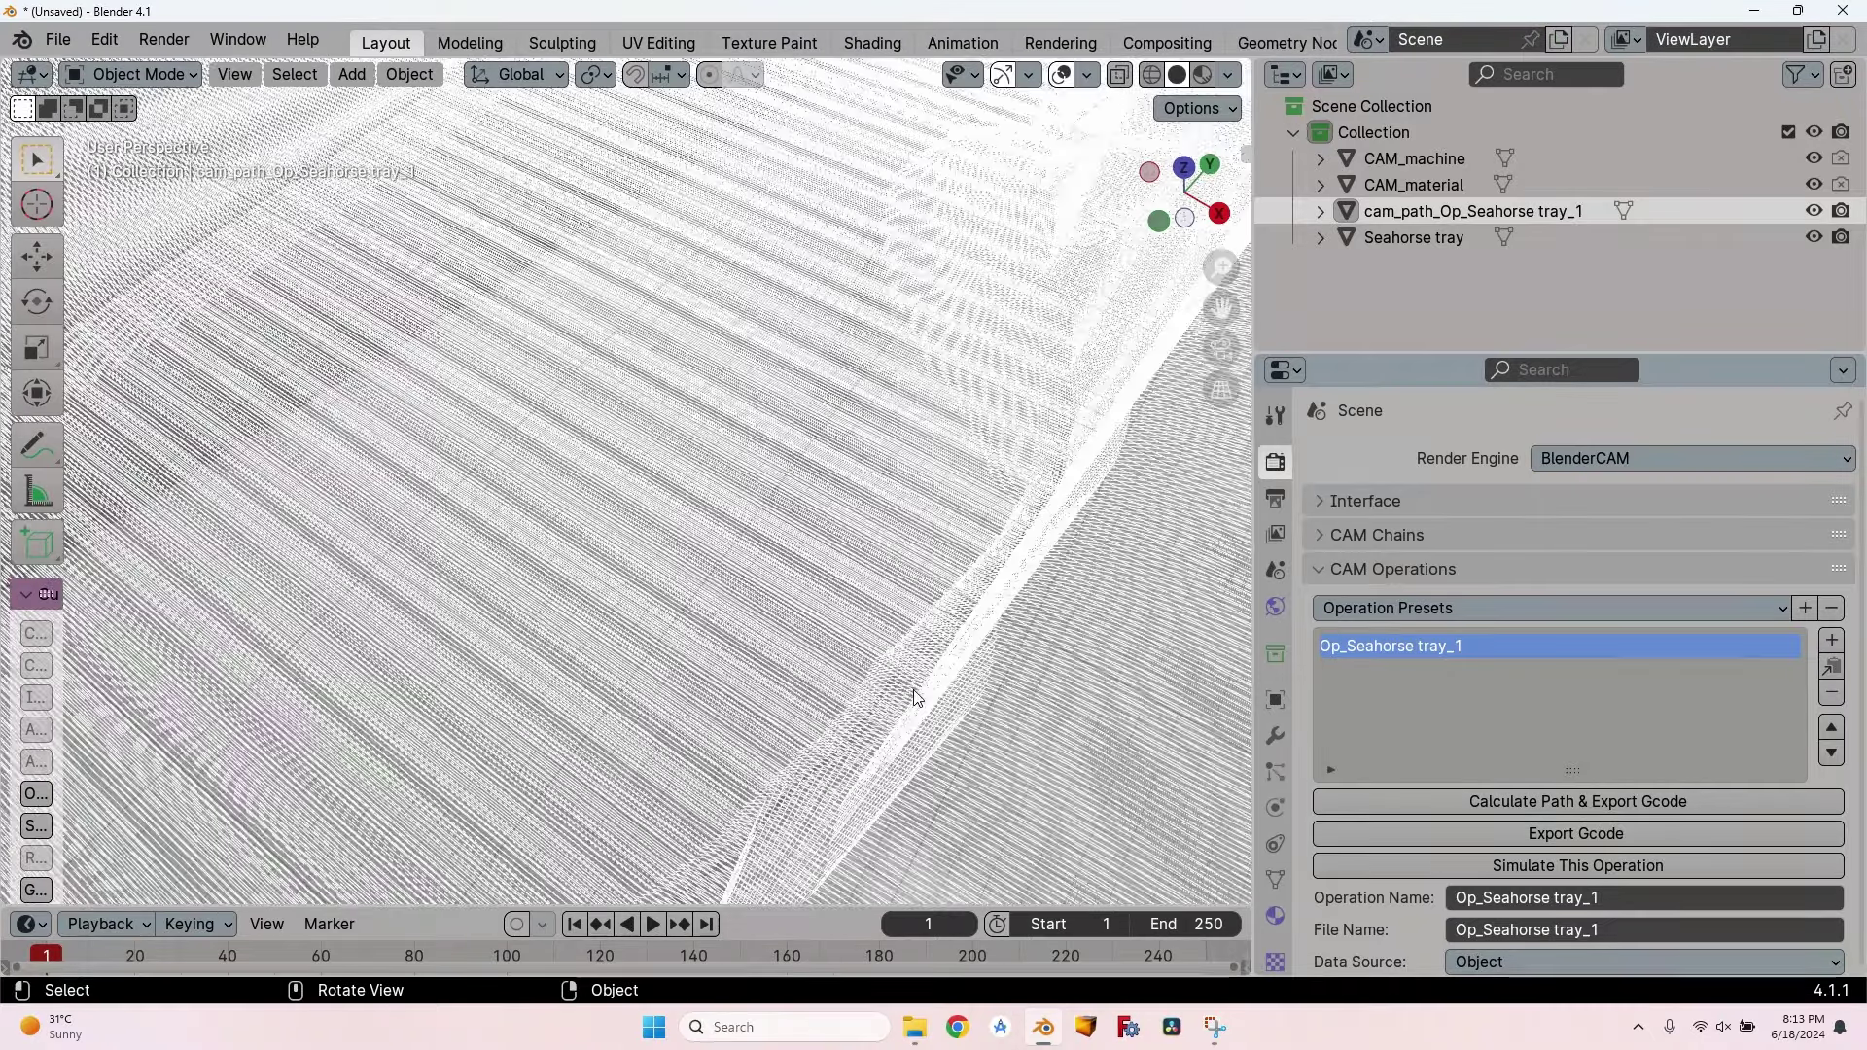
middle_click_drag(919, 696, 836, 597)
scroll(836, 597, "up", 2)
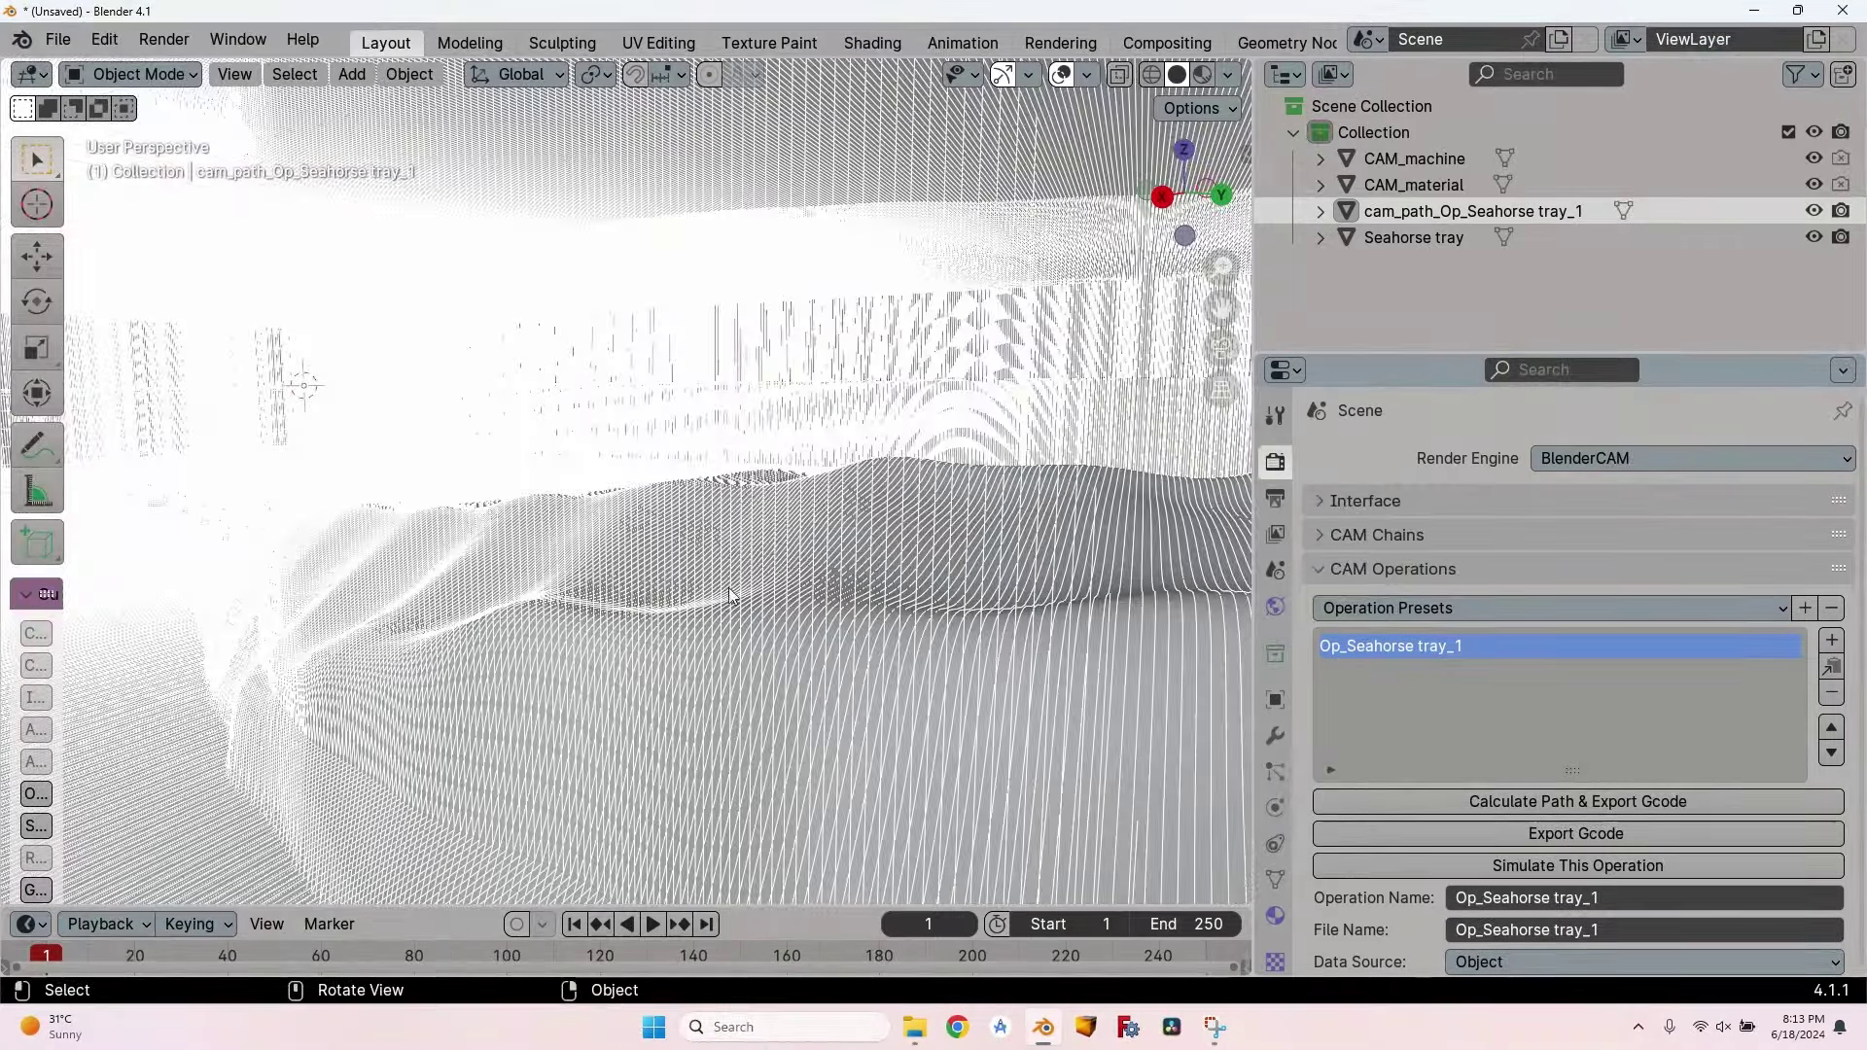
scroll(652, 562, "down", 5)
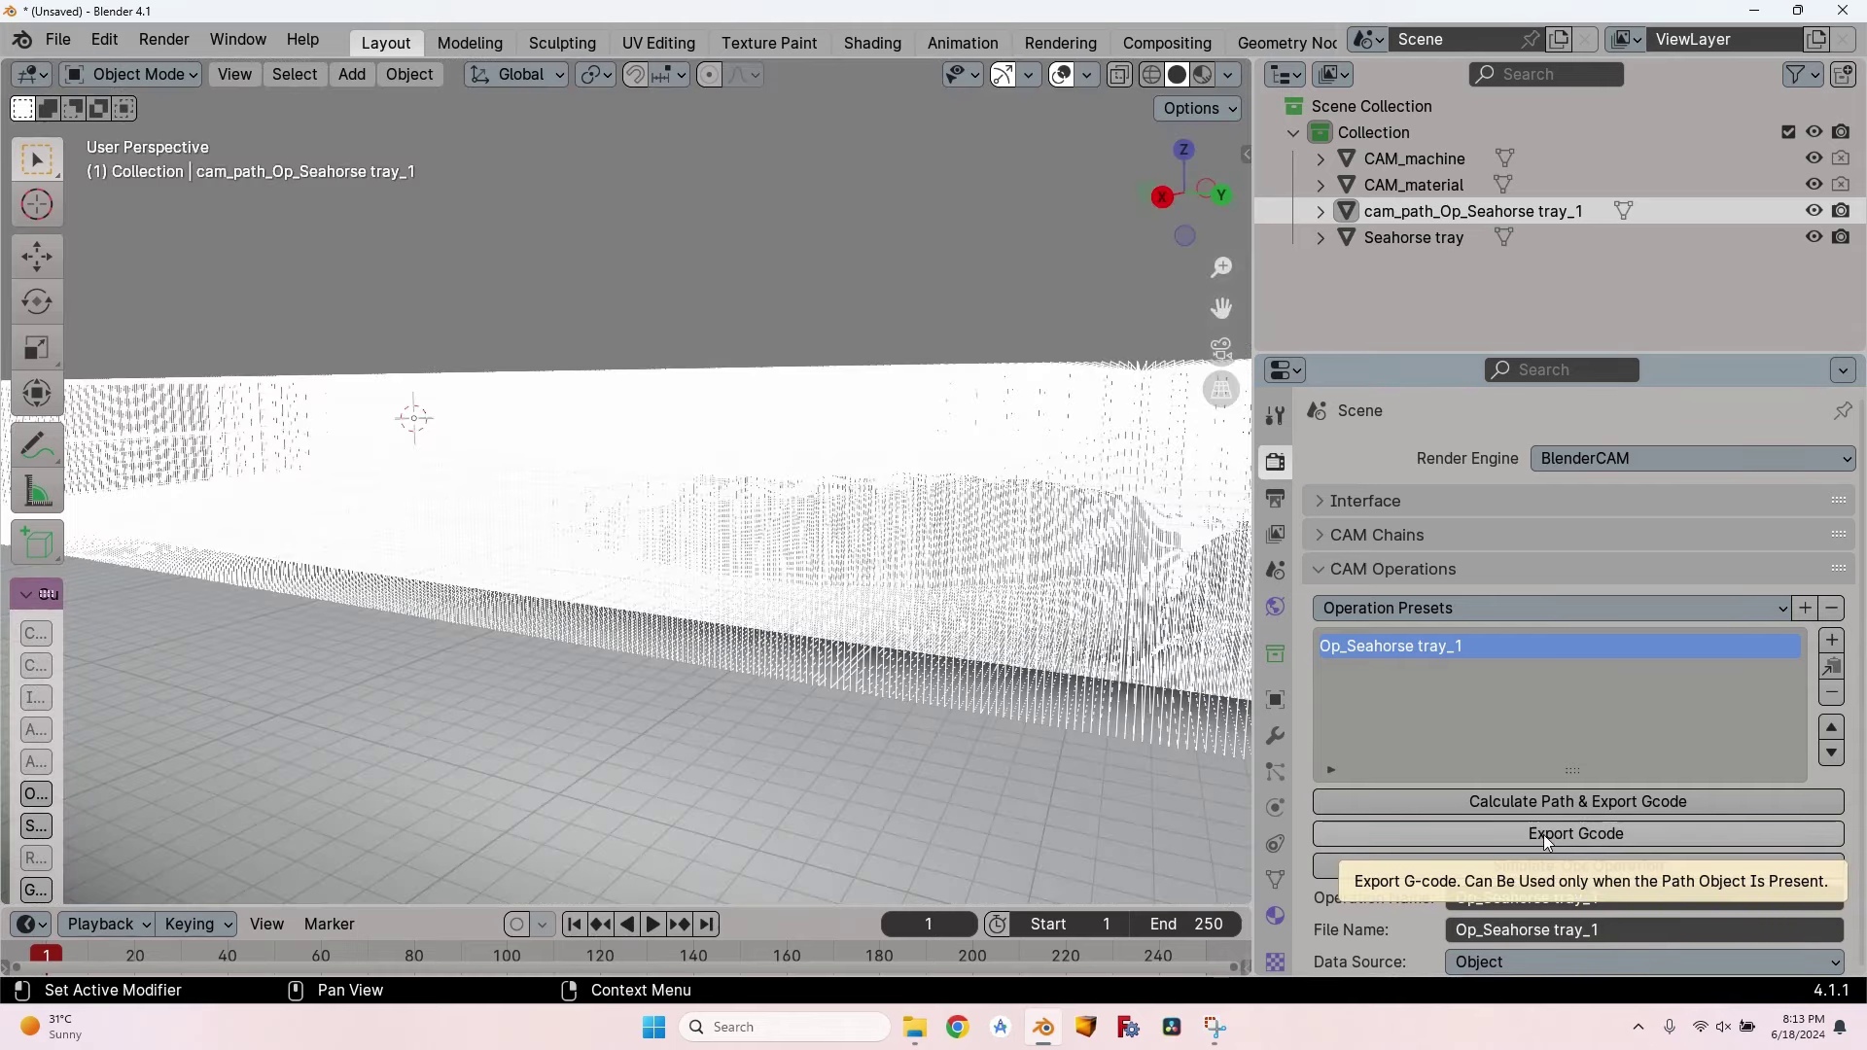
left_click(1599, 832)
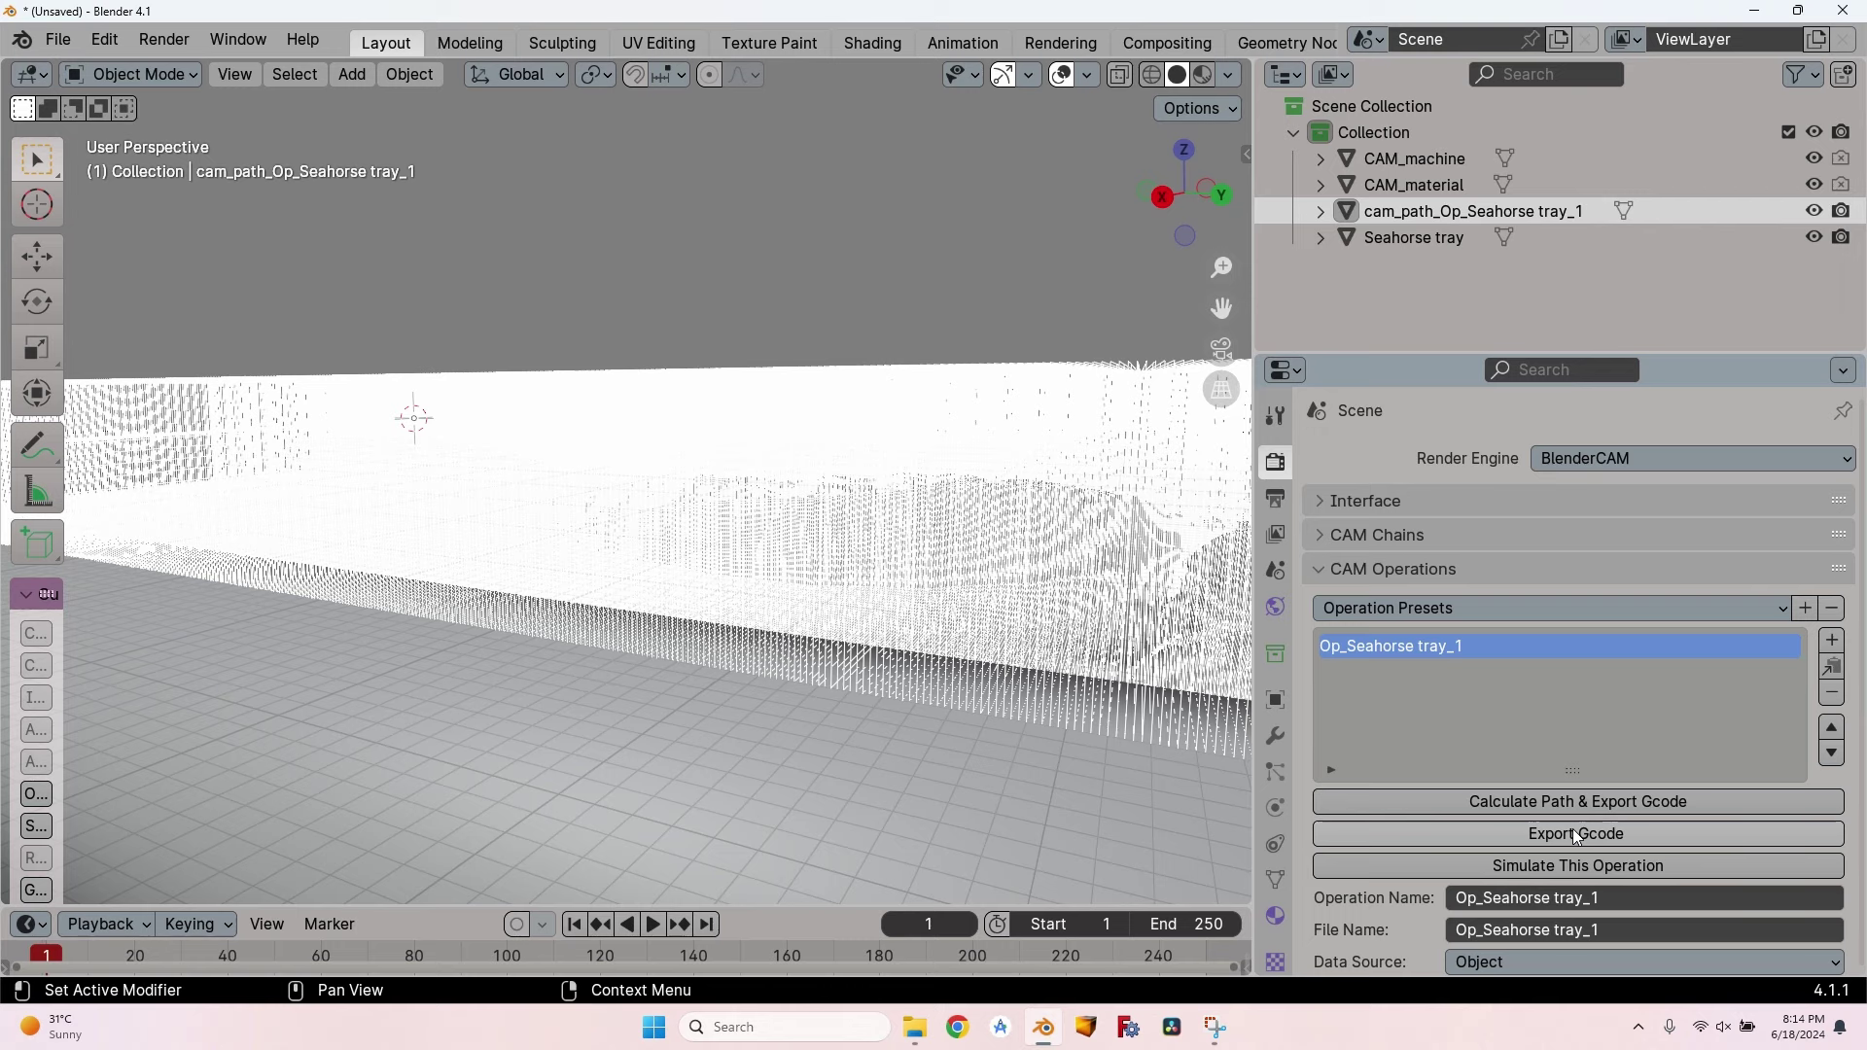
Save the project to the Desktop as test 1.blend and export the G-code again.
left_click(58, 39)
left_click(146, 262)
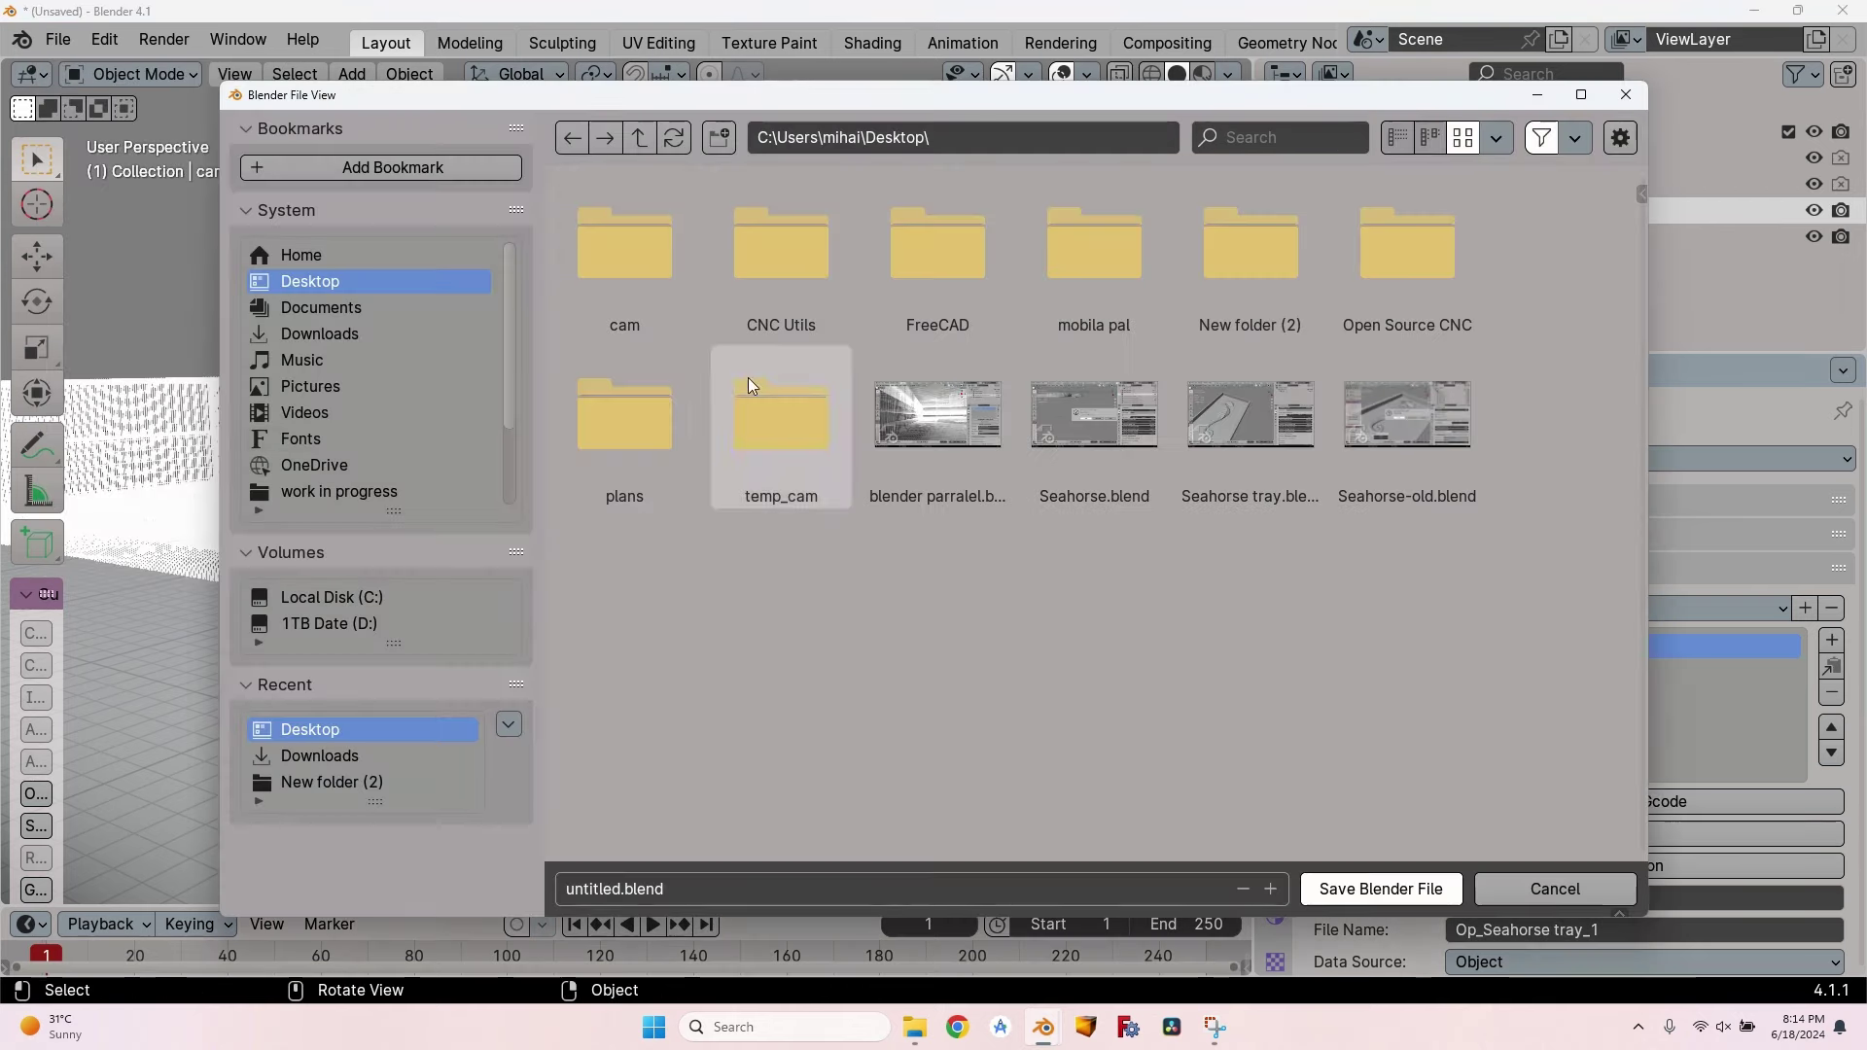
left_click(708, 888)
type("test 1")
key("Return")
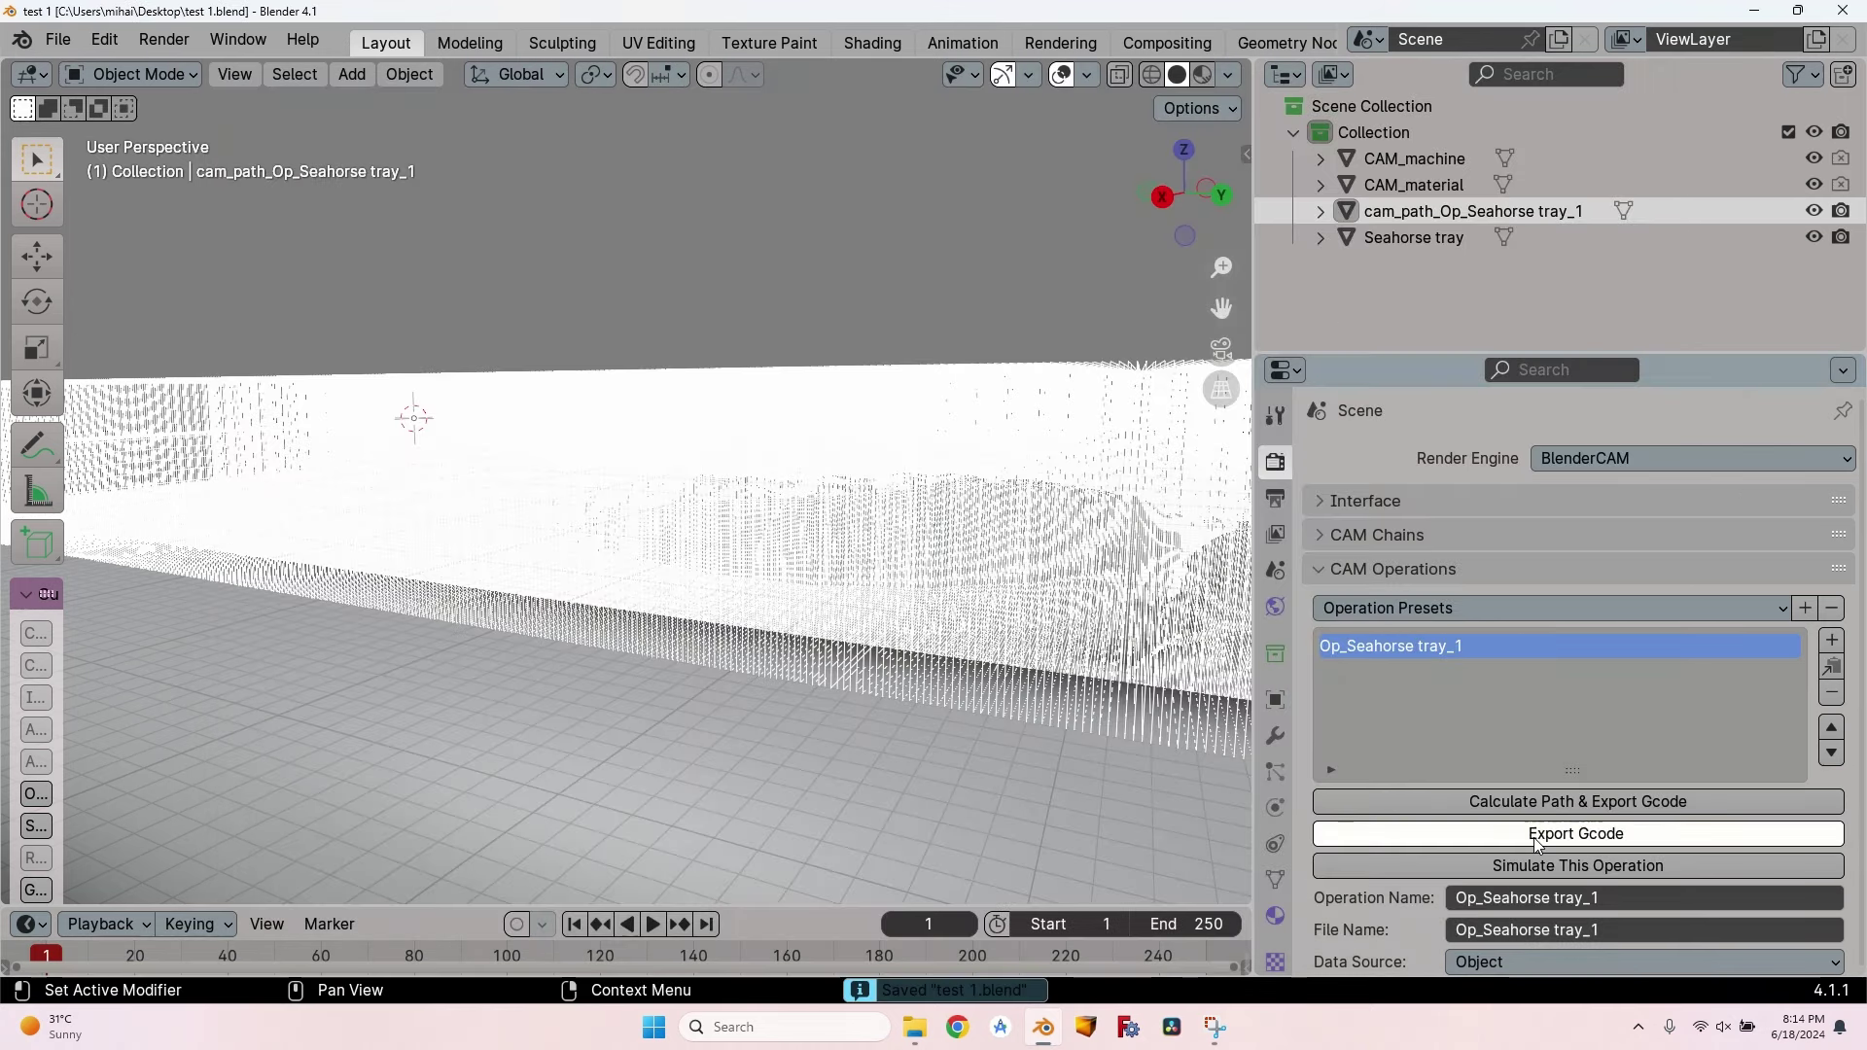
left_click(1537, 842)
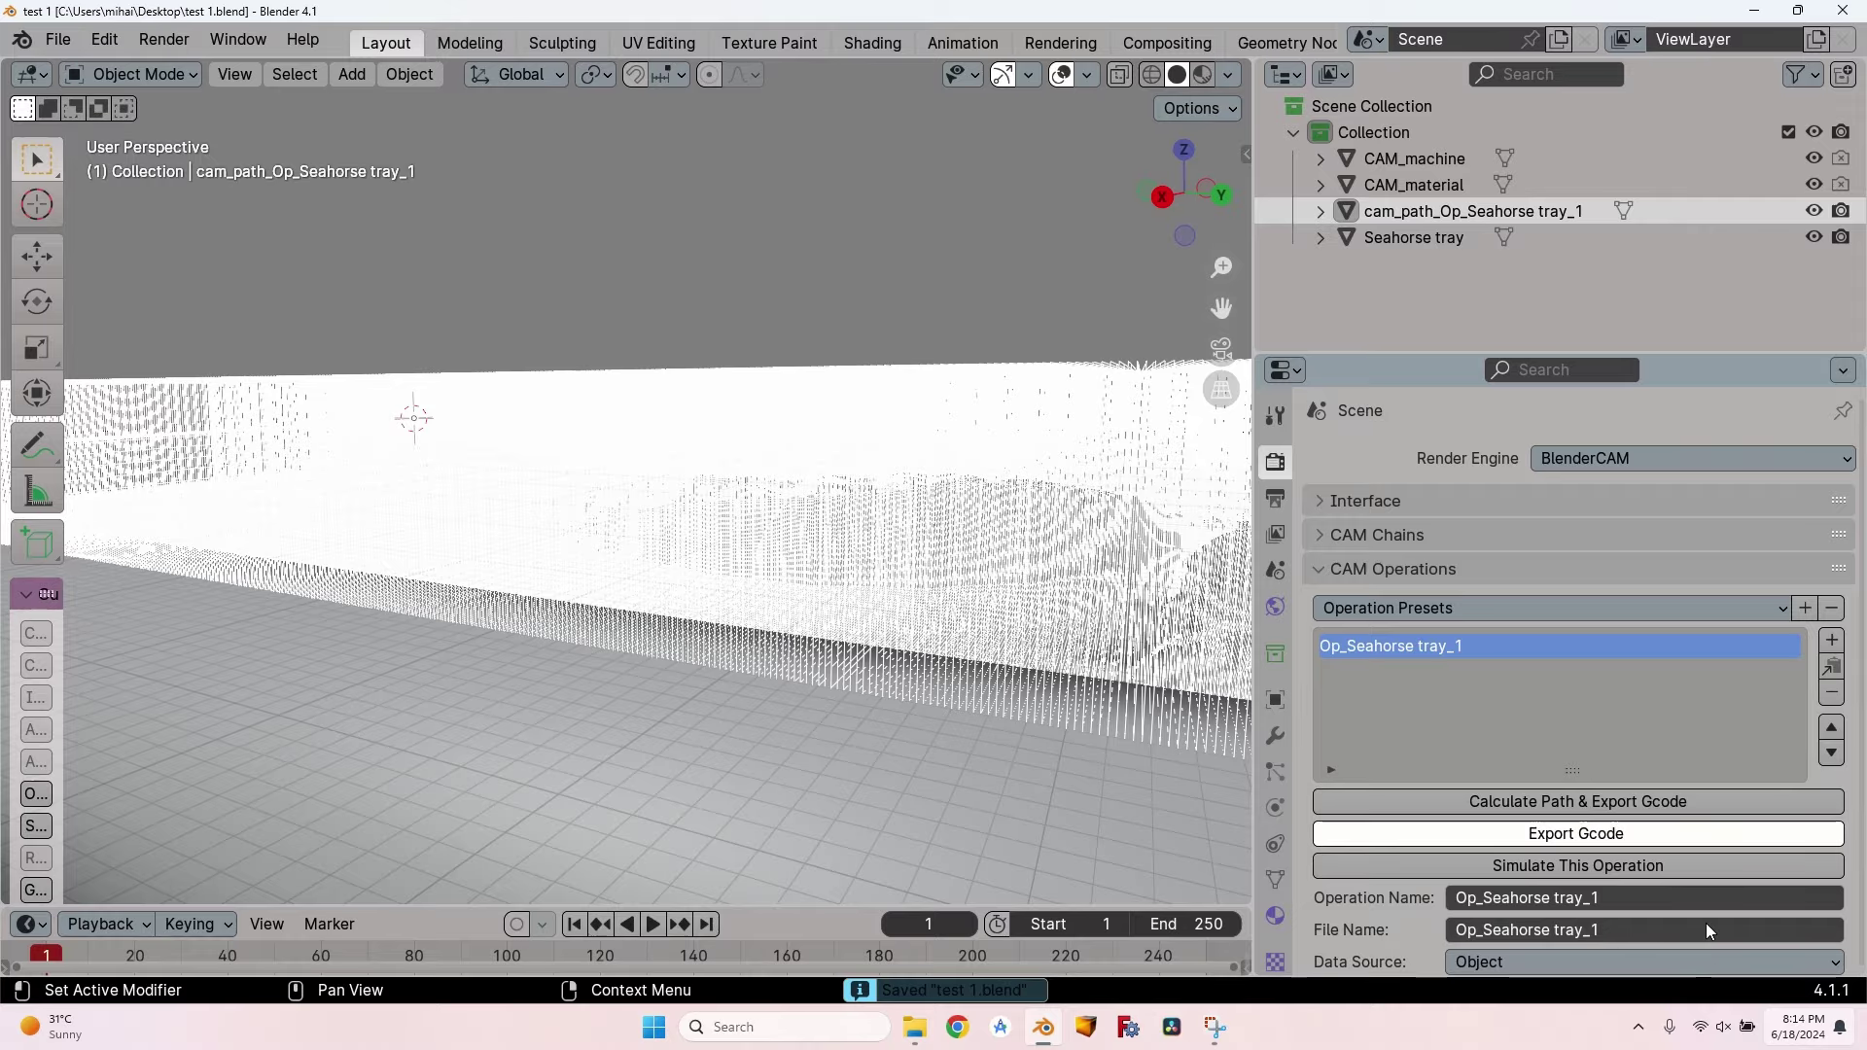
middle_click_drag(972, 544, 826, 554)
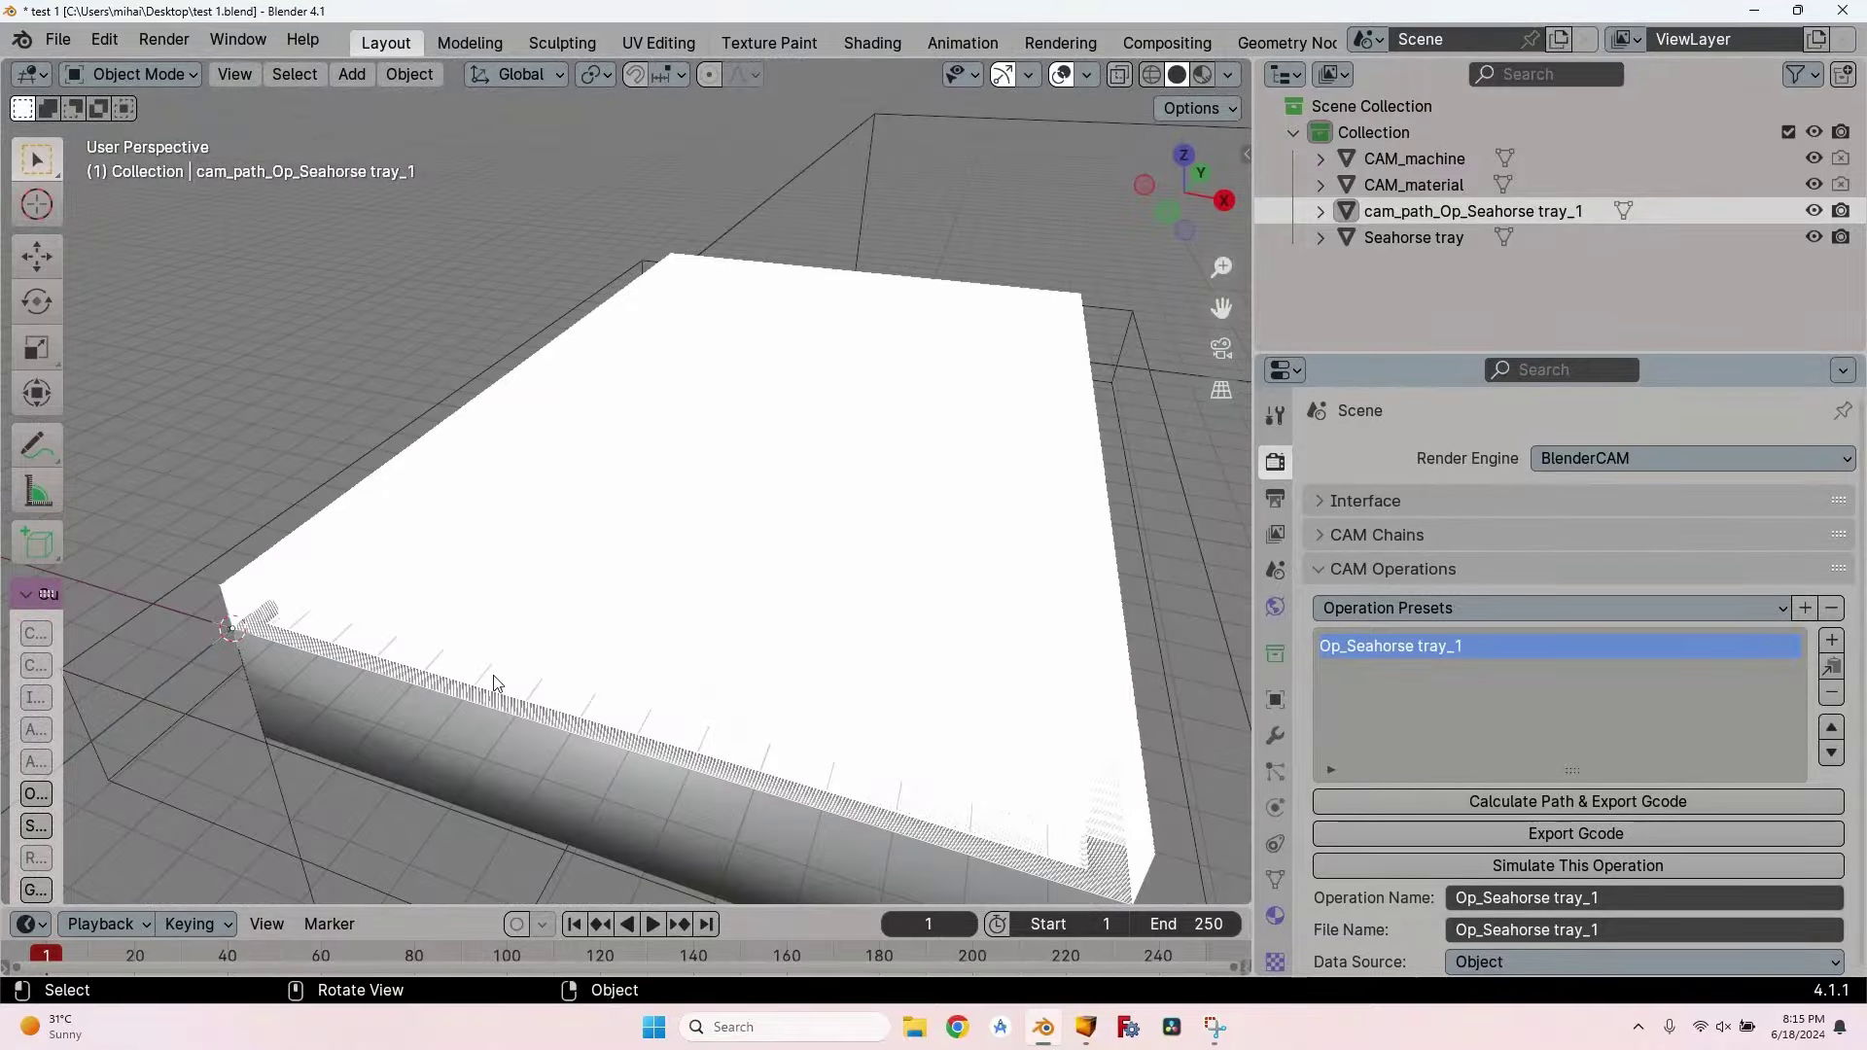